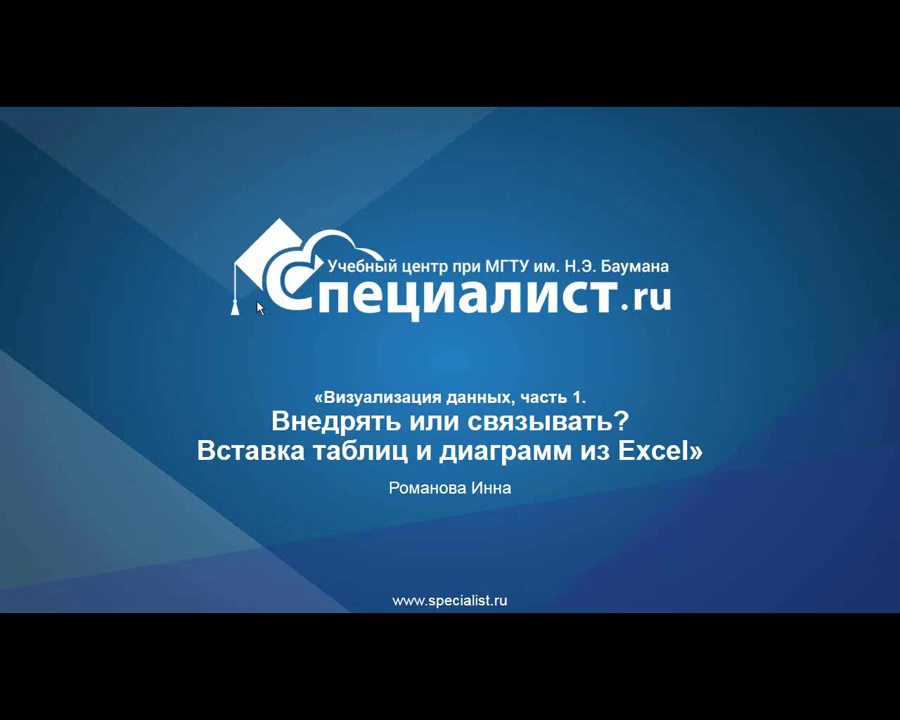
Advance to the presenter slide, then underline EXCEL and box the contact details with the pen.
click(269, 370)
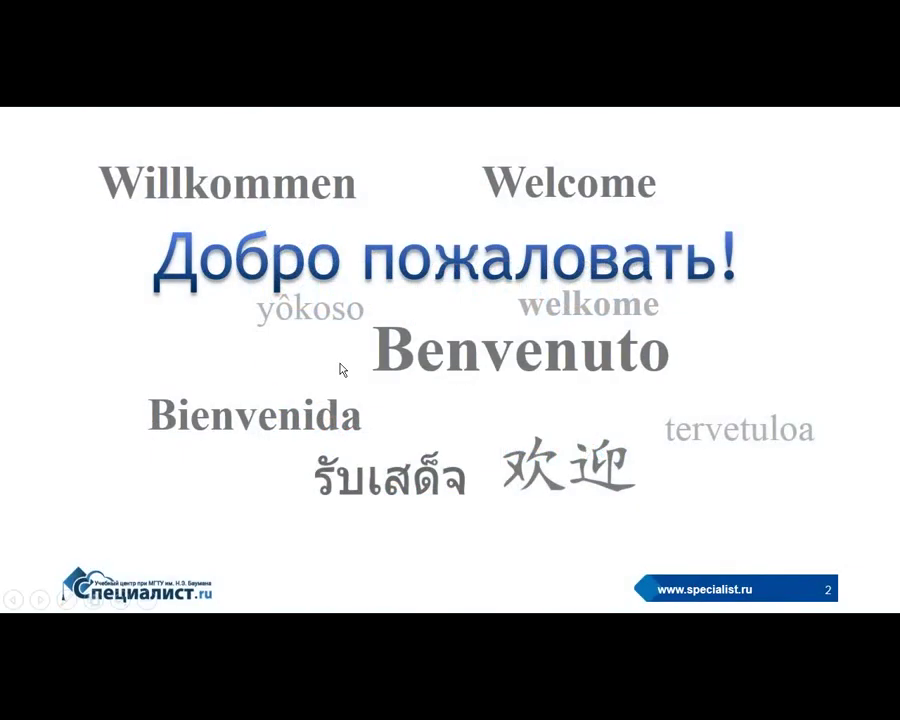
click(463, 362)
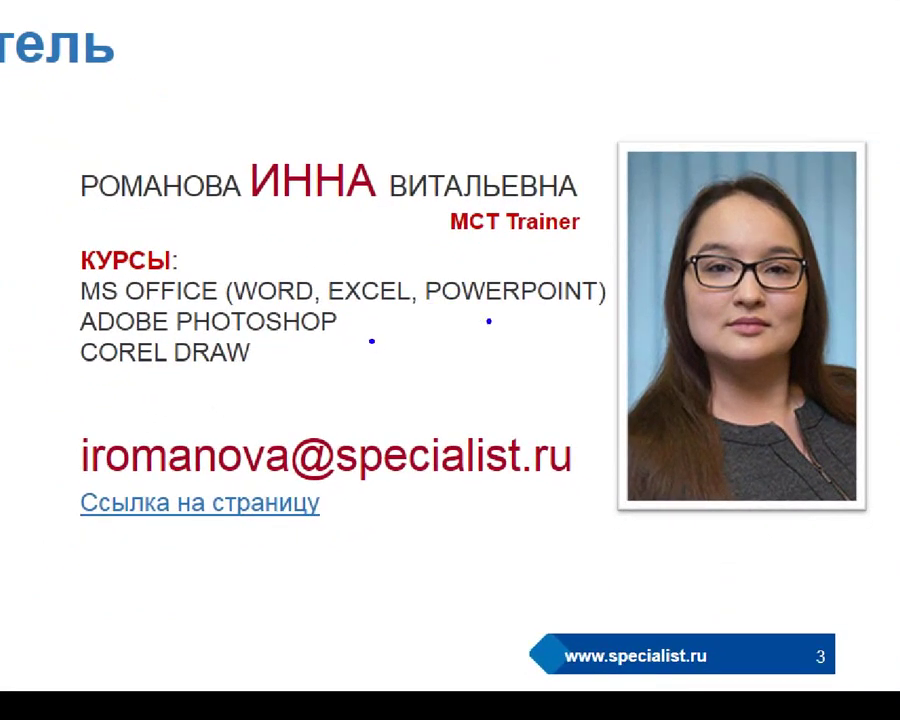
drag(345, 315, 395, 301)
mouse_move(358, 345)
mouse_down()
mouse_move(372, 339)
mouse_move(303, 378)
mouse_up()
drag(44, 410, 620, 543)
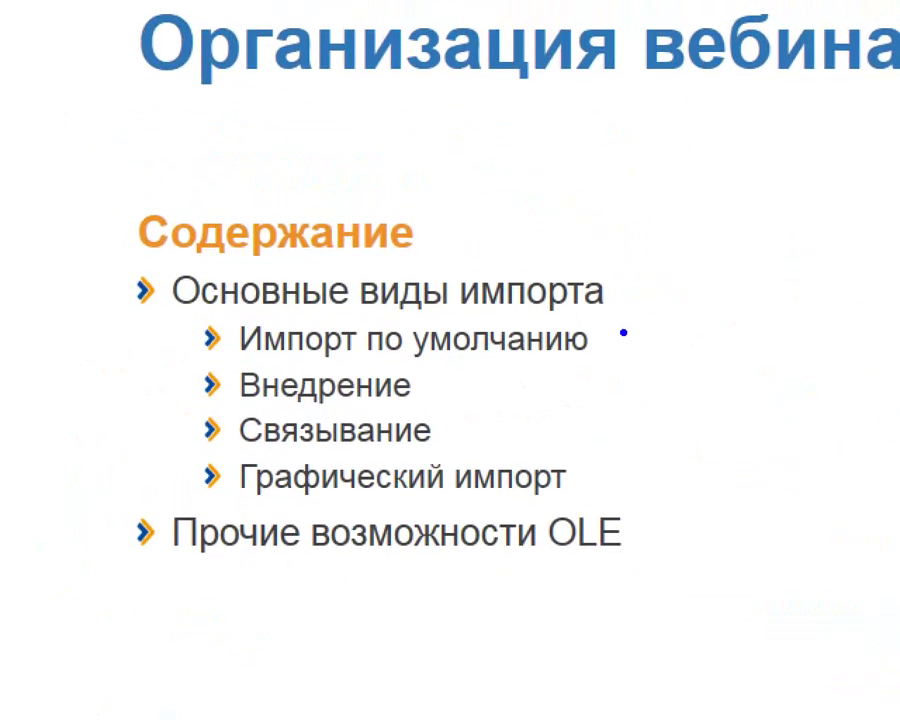
mouse_move(187, 320)
mouse_down()
mouse_move(239, 318)
mouse_move(226, 516)
mouse_up()
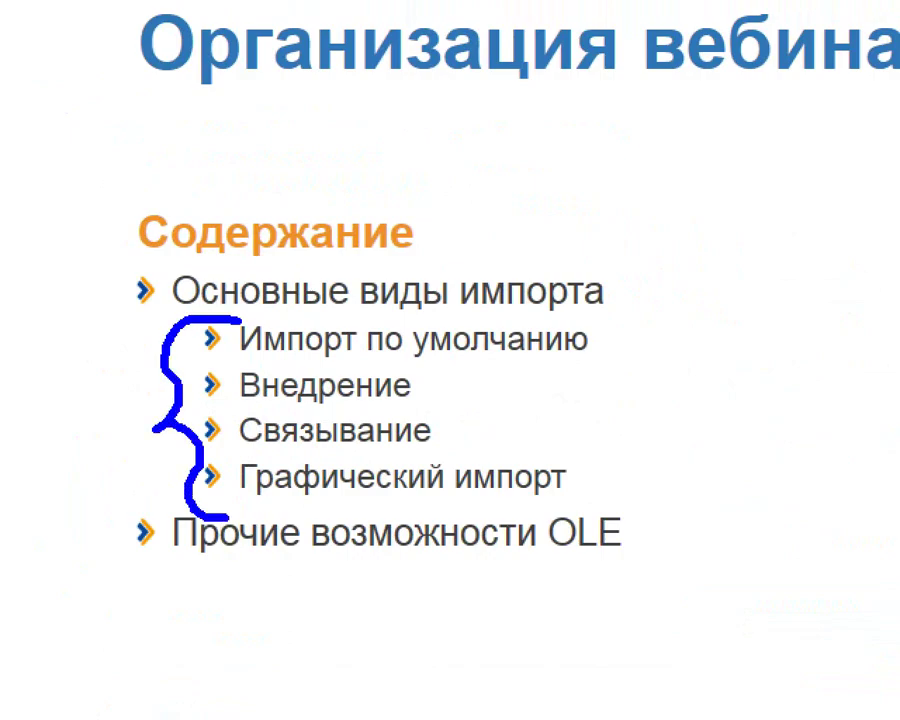
drag(609, 332, 630, 331)
mouse_move(439, 378)
mouse_down()
mouse_move(496, 400)
mouse_move(478, 425)
mouse_up()
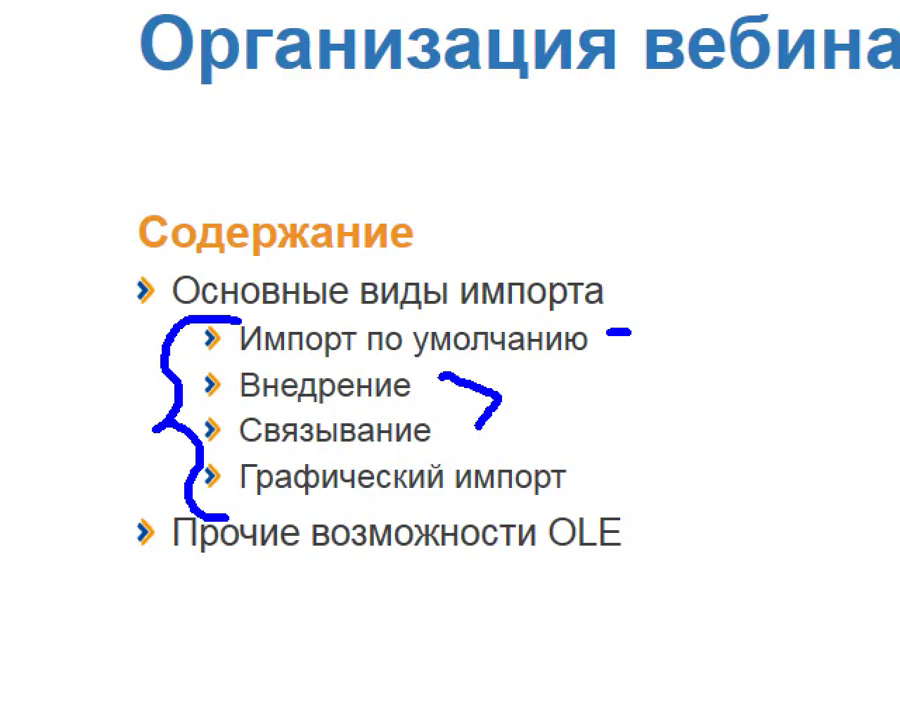
mouse_move(549, 573)
mouse_down()
mouse_move(617, 572)
mouse_move(657, 512)
mouse_up()
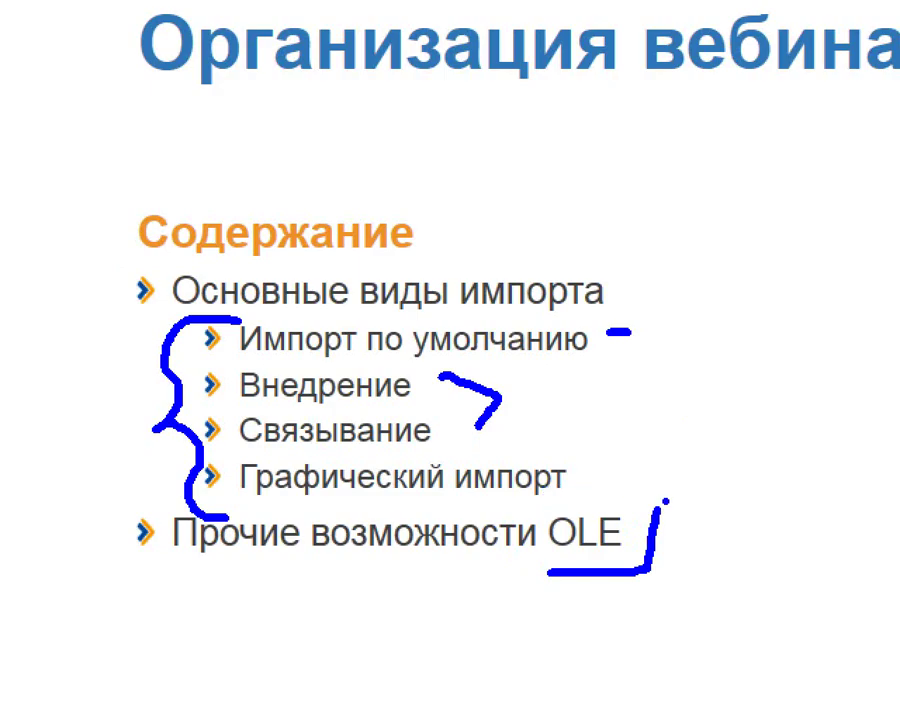
key(Escape)
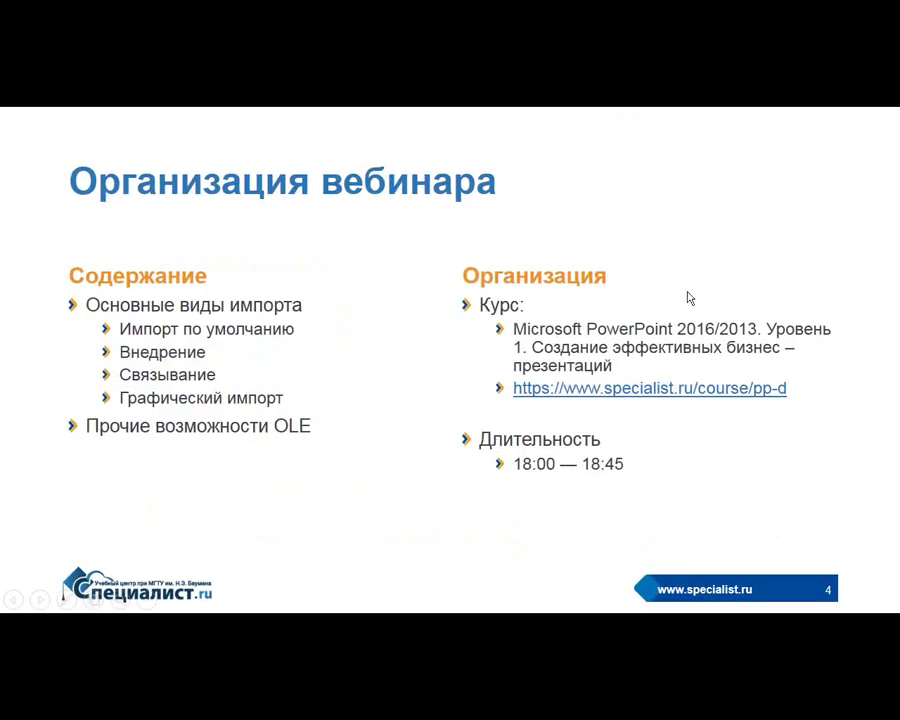
Zoom in to underline the course link, then advance to the Рекомендуемые курсы slide.
key(ctrl+1)
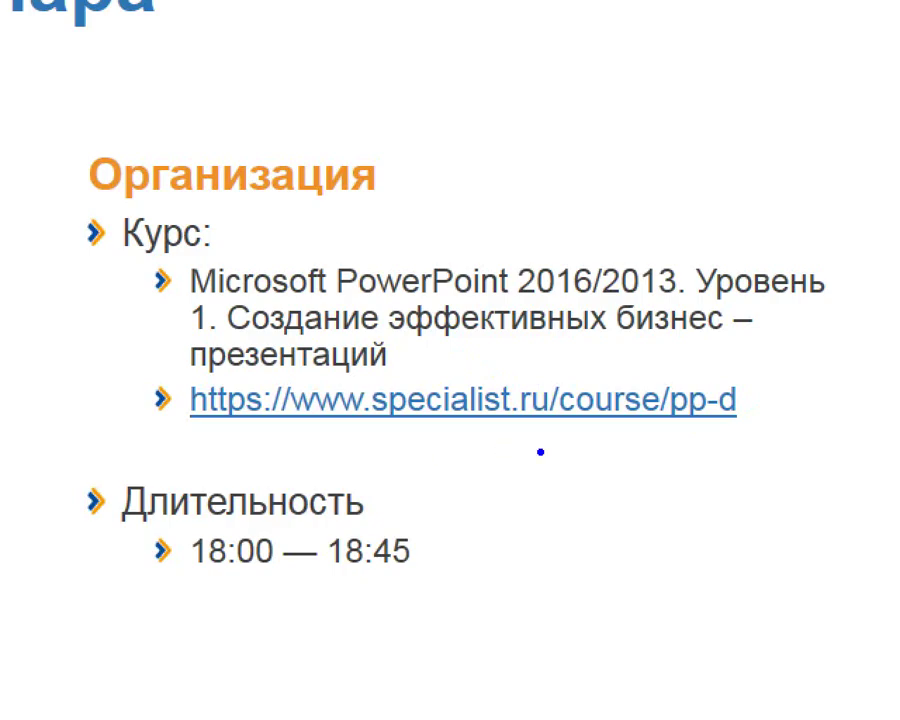
drag(488, 442, 730, 436)
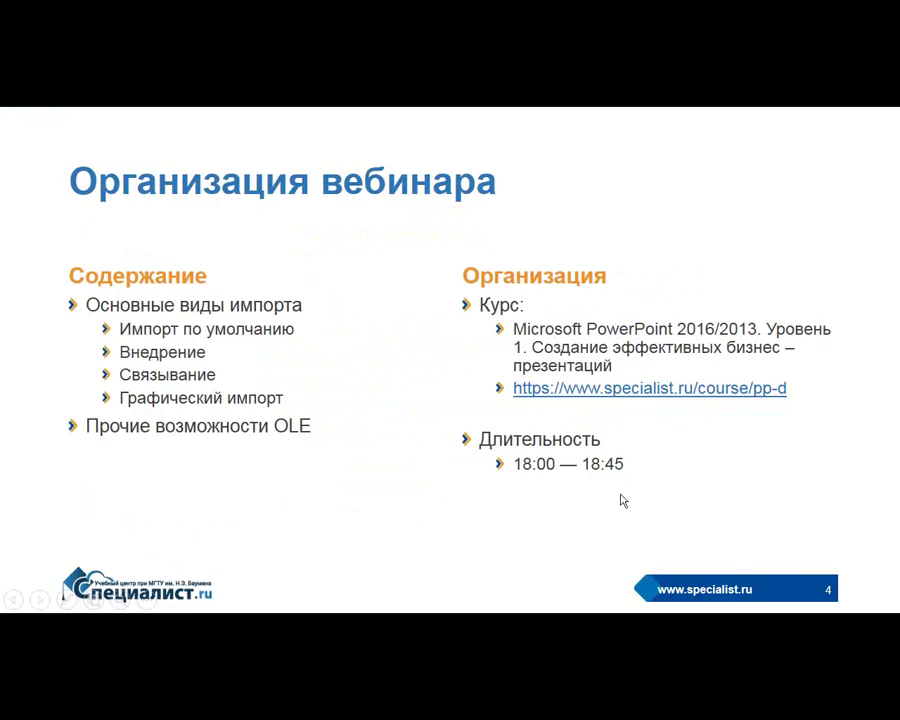
key(Right)
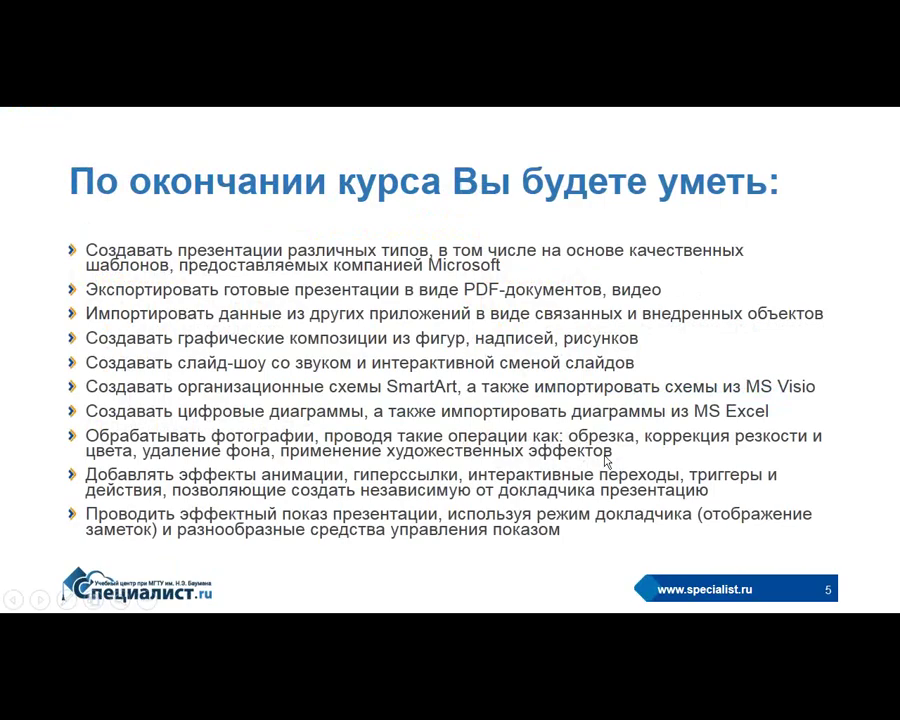
key(Right)
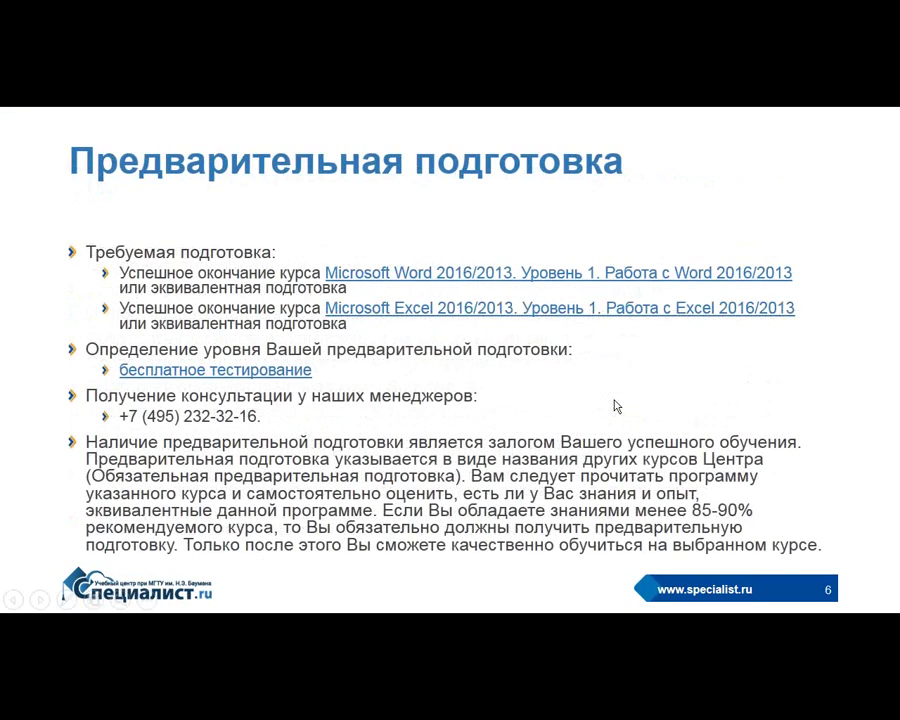
key(Right)
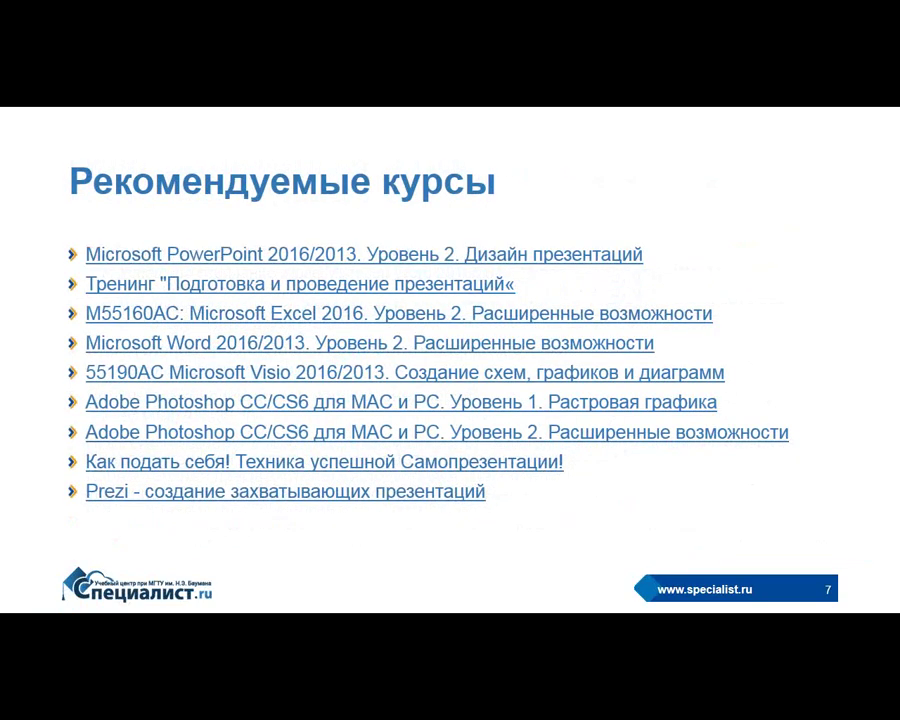
Step through Модуль 1 to Модуль 4, end the slideshow and widen the slide pane.
click(708, 509)
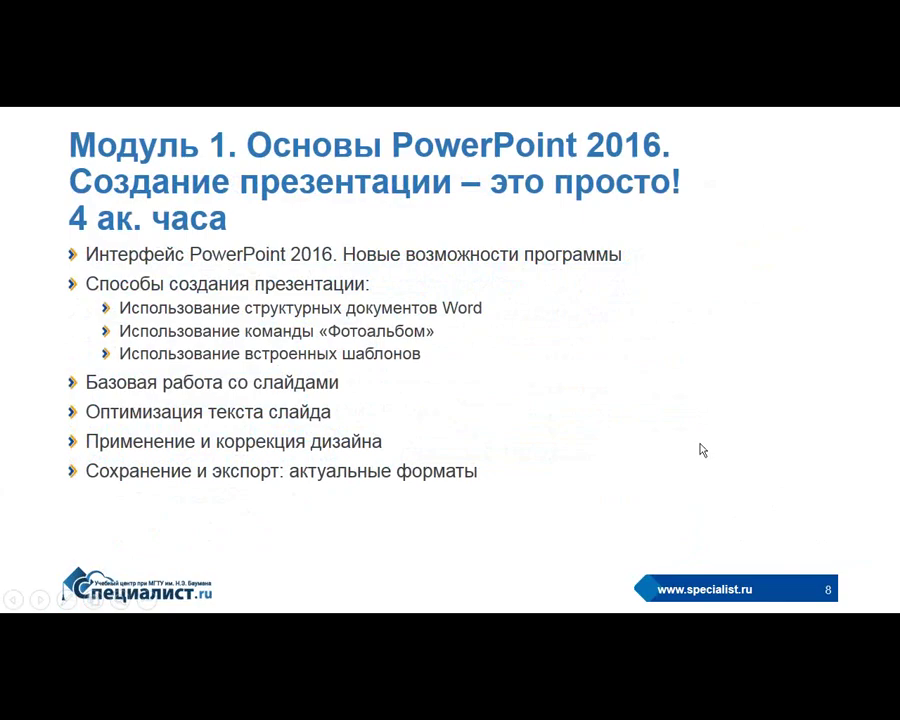
click(655, 412)
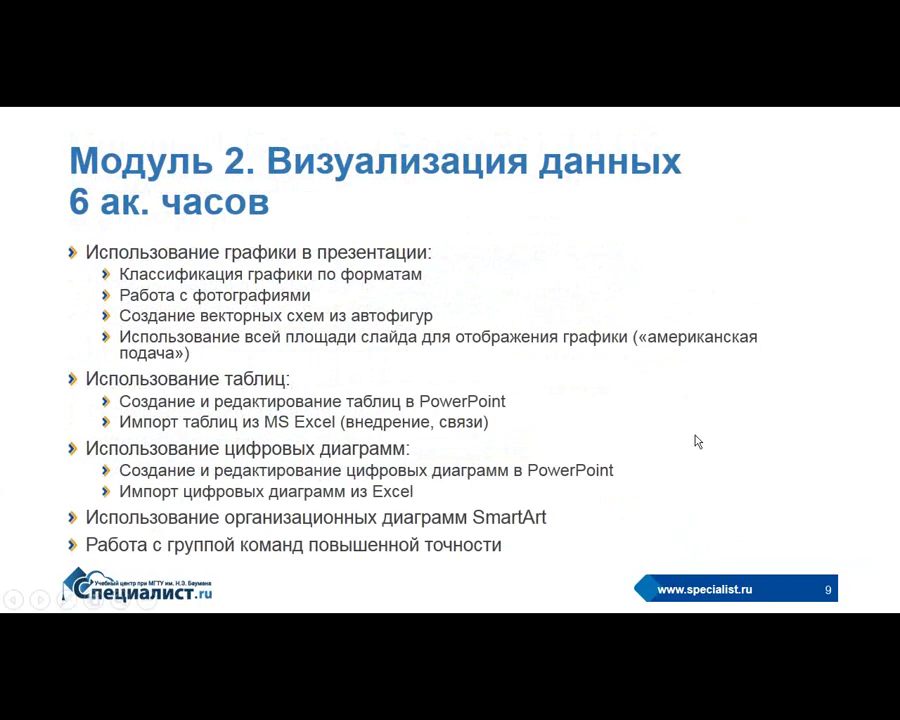
click(697, 441)
click(697, 441)
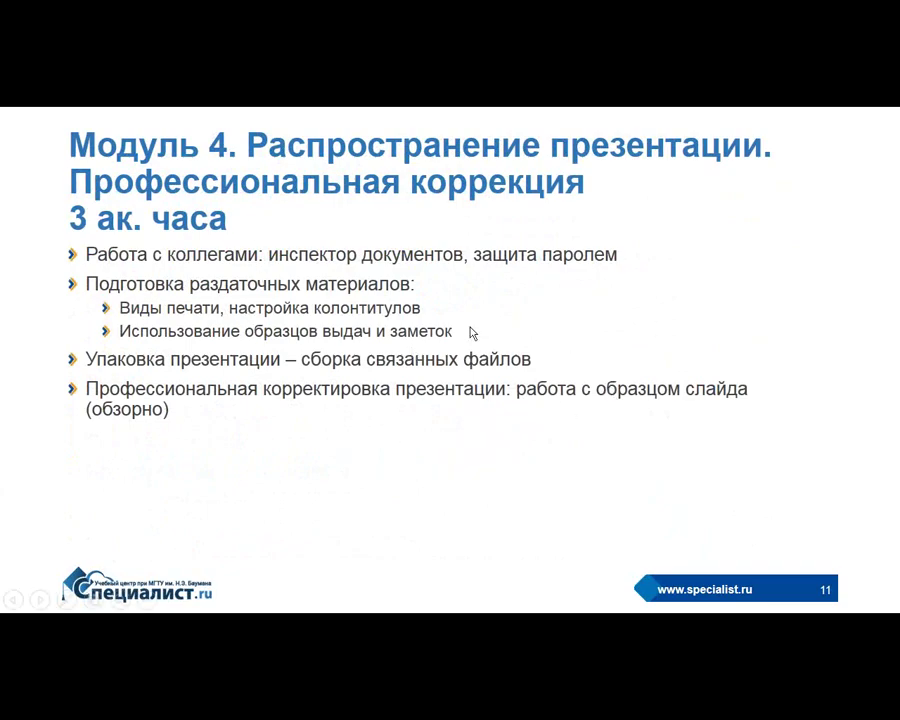
key(Escape)
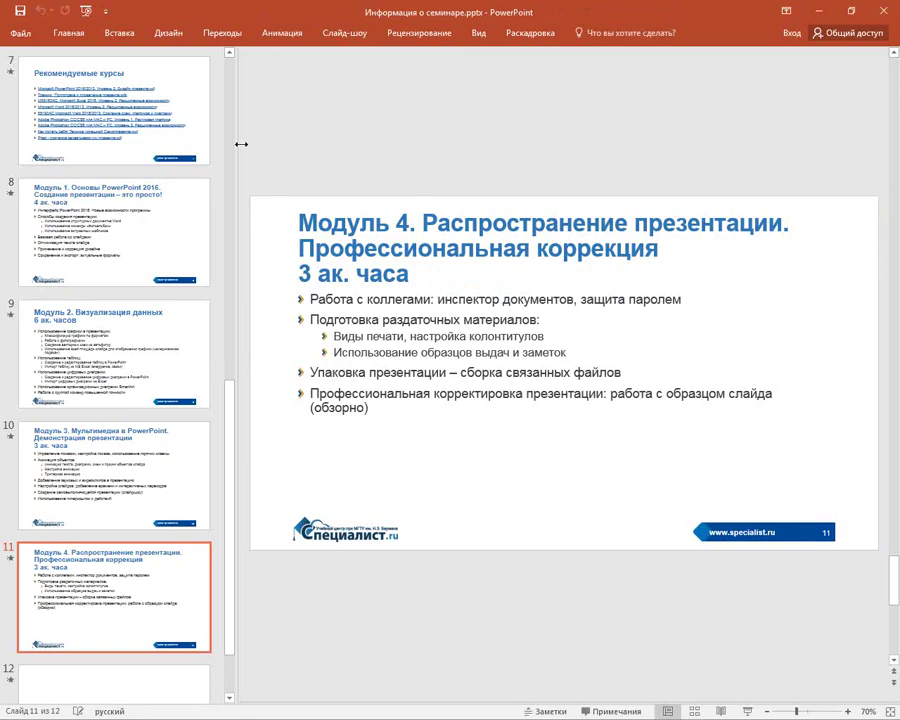
drag(241, 144, 163, 150)
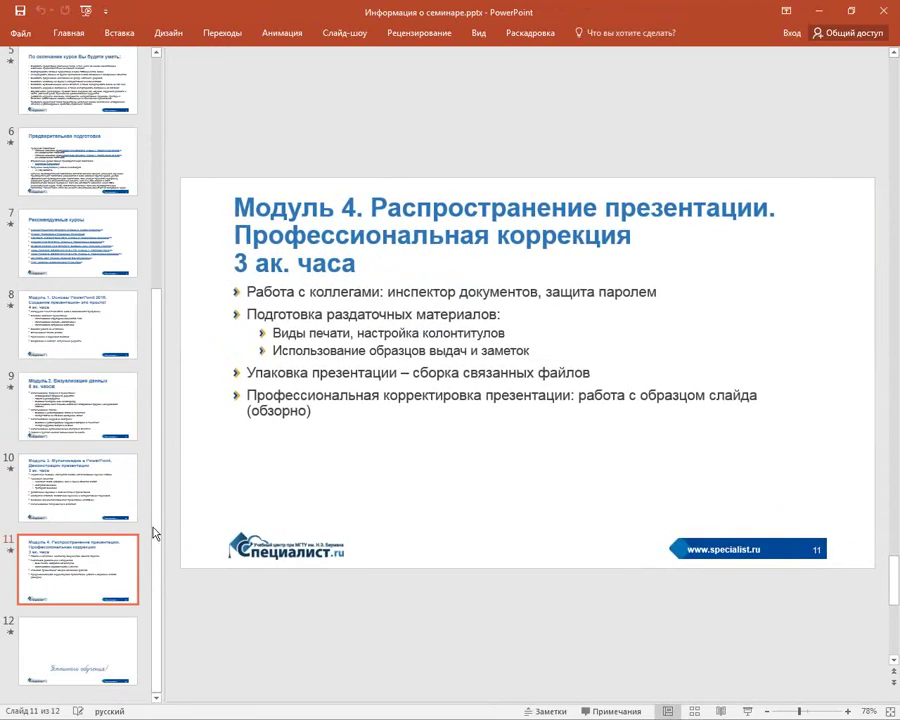
click(876, 12)
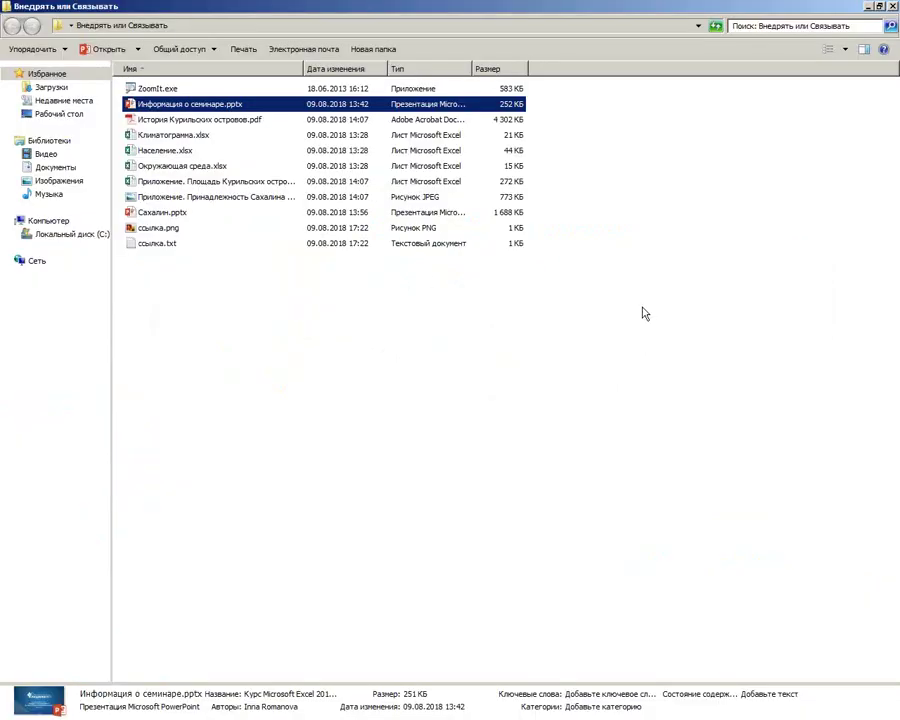
click(617, 344)
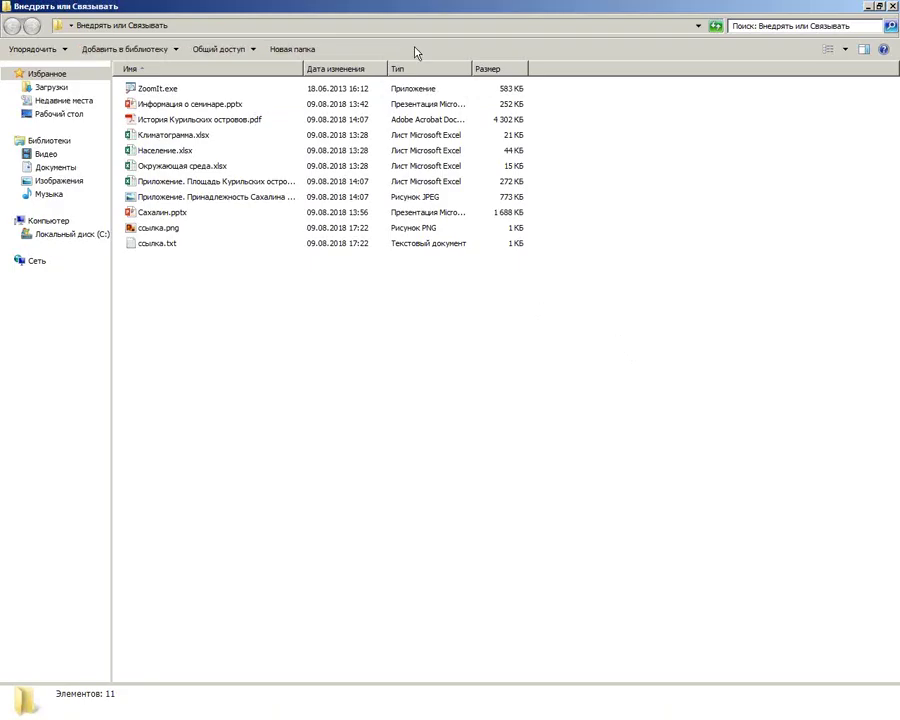
click(162, 93)
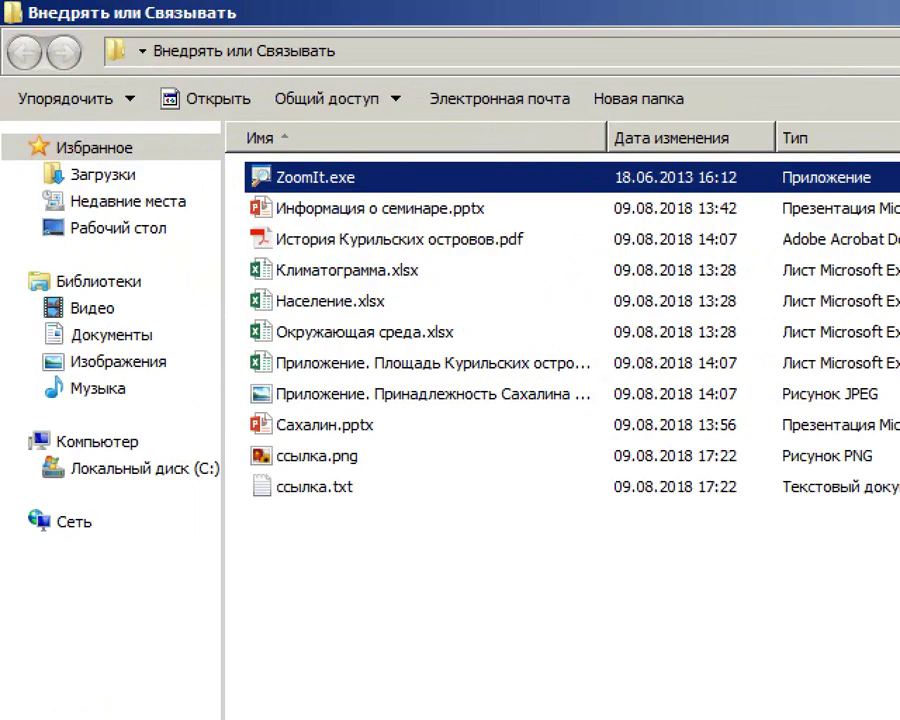
drag(202, 133, 436, 227)
drag(527, 187, 570, 229)
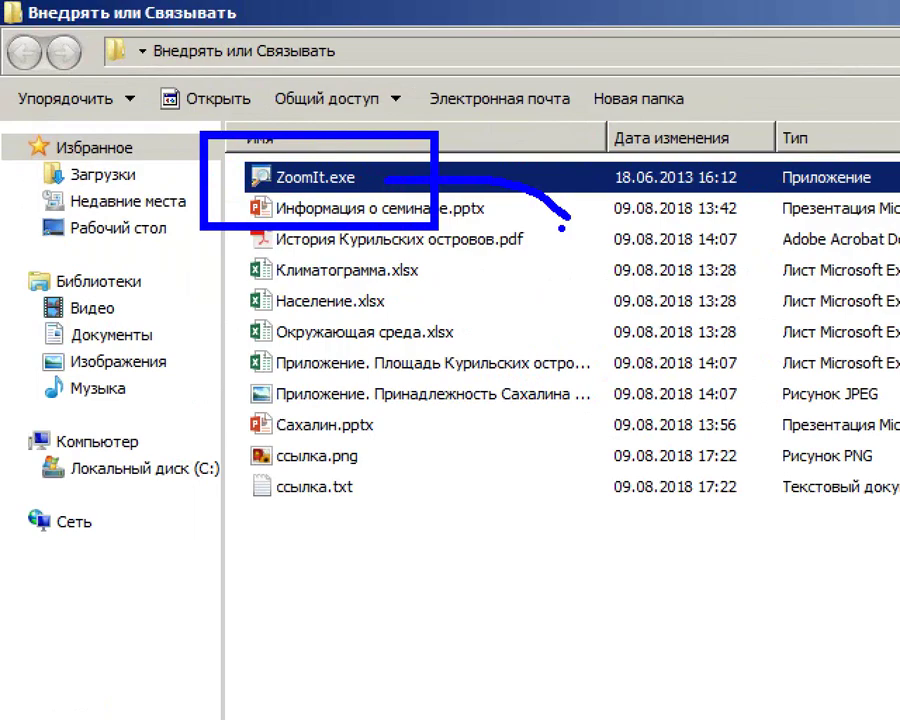
key(Escape)
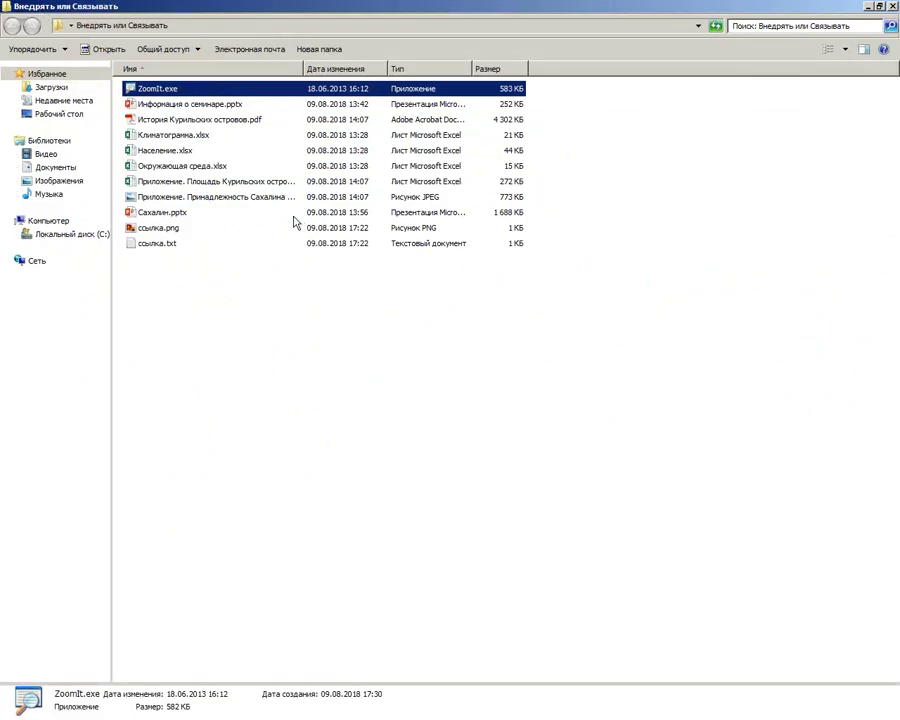
key(ctrl+1)
scroll(130, 80, up, 2)
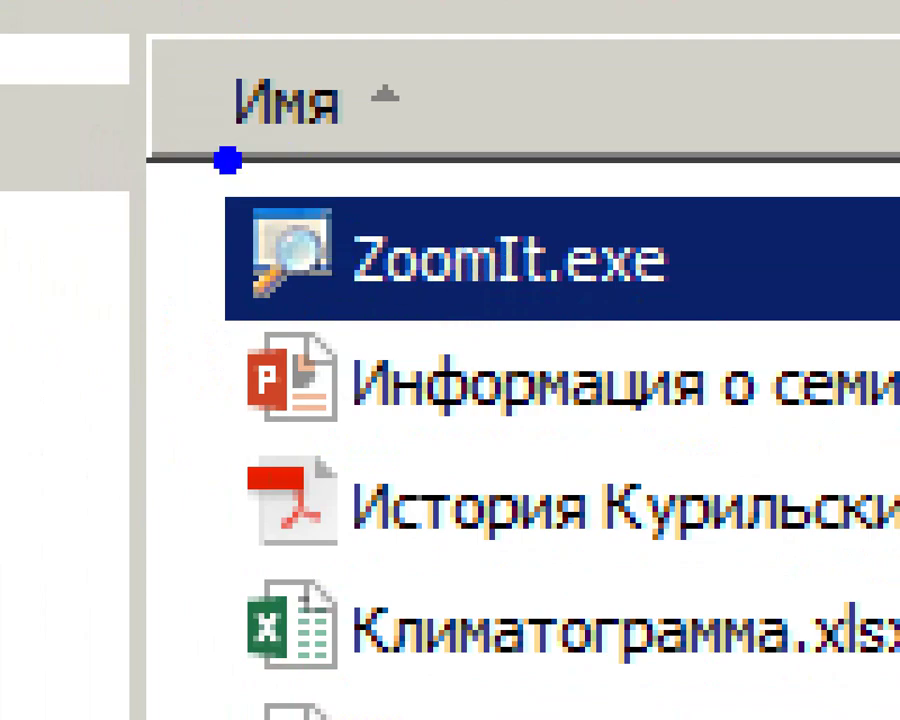
drag(152, 107, 798, 368)
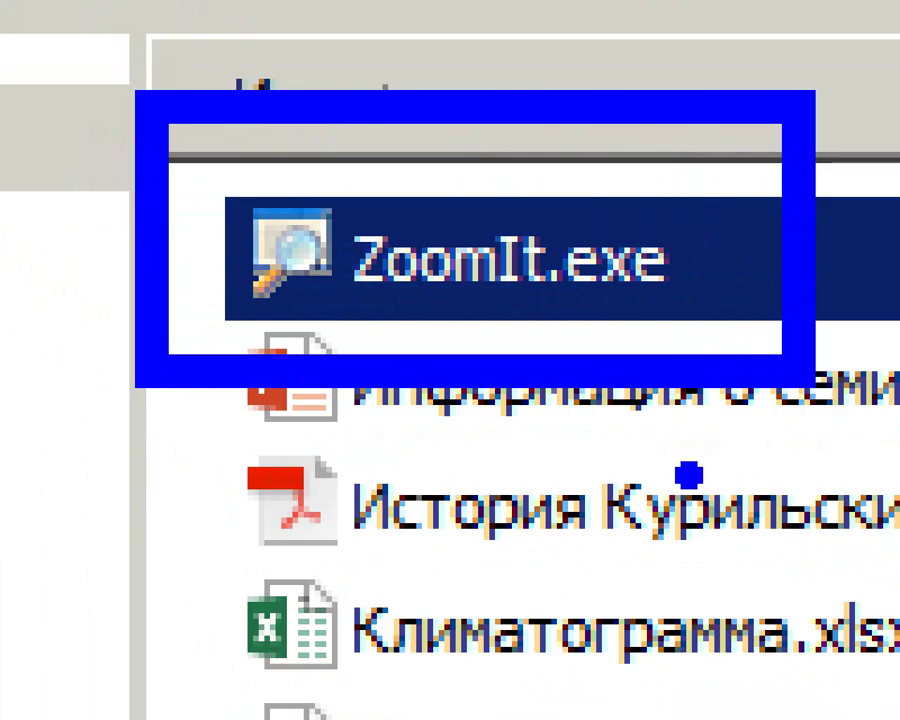
key(Escape)
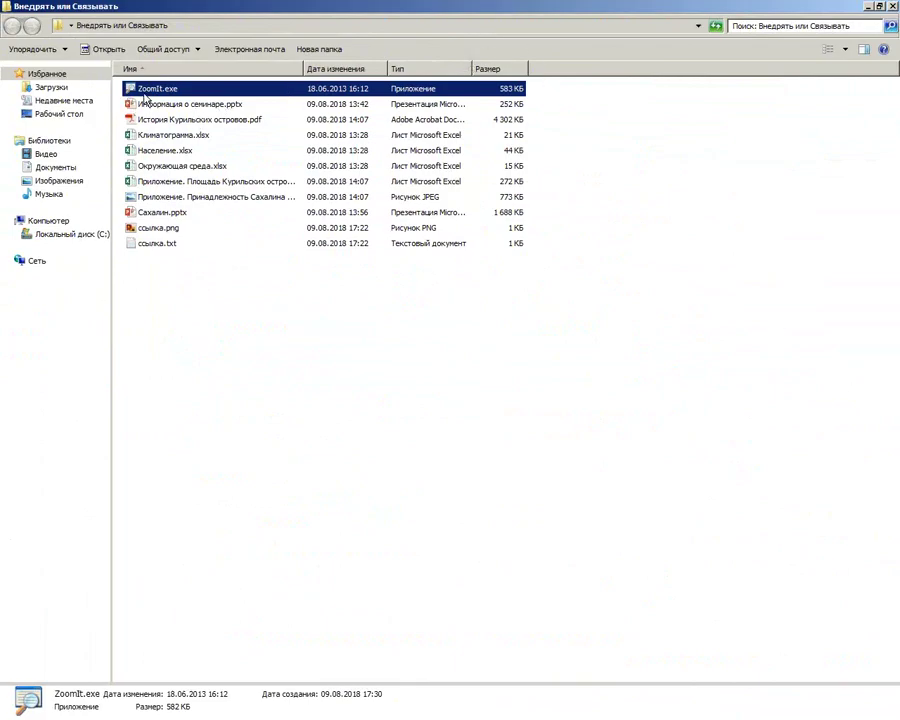
click(180, 107)
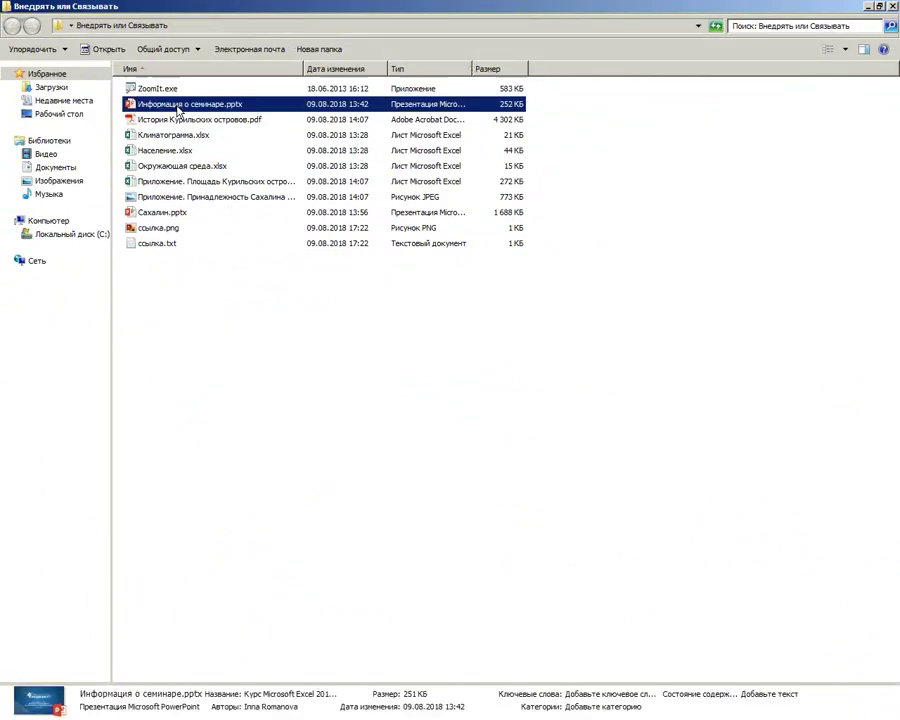
click(192, 91)
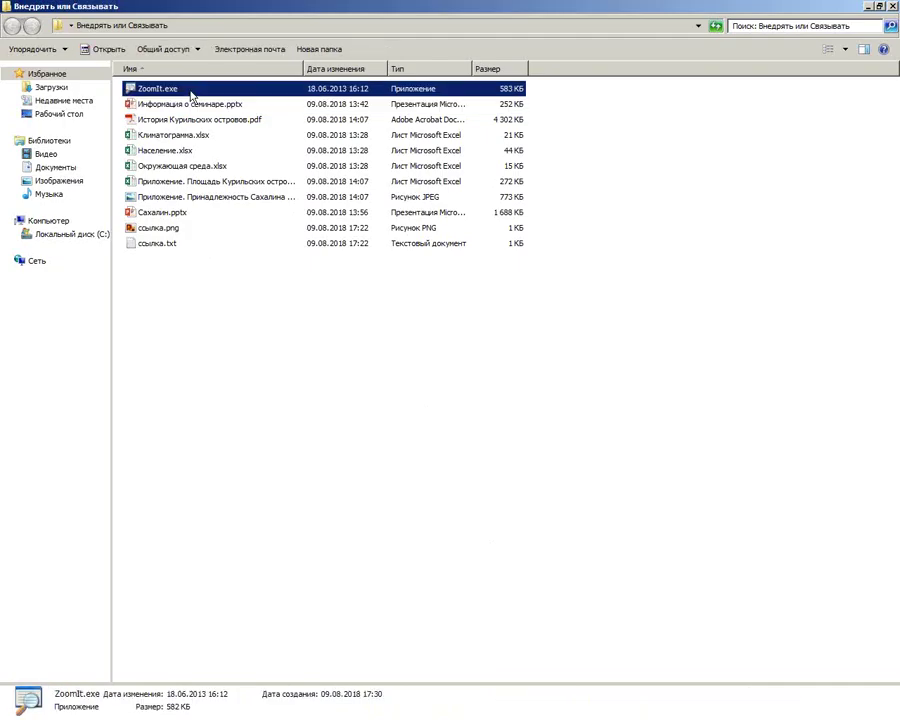
click(194, 107)
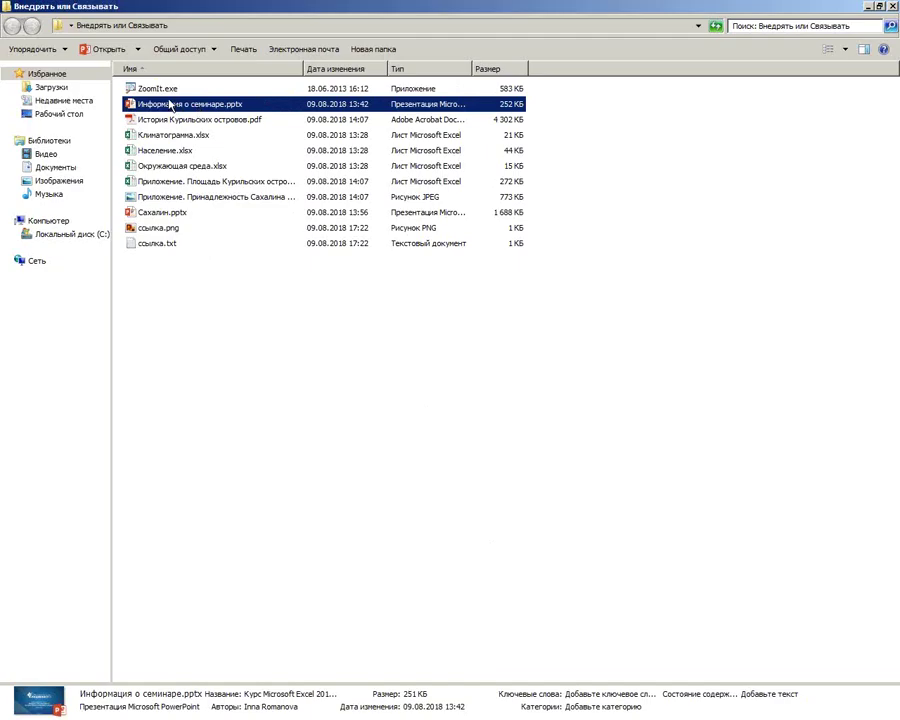
click(151, 89)
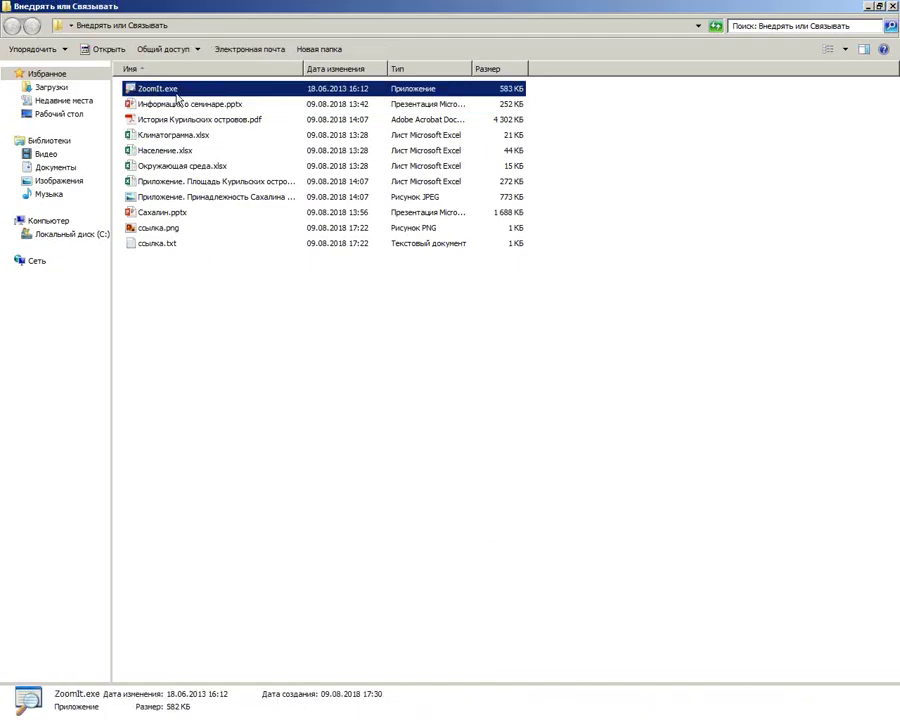
click(310, 390)
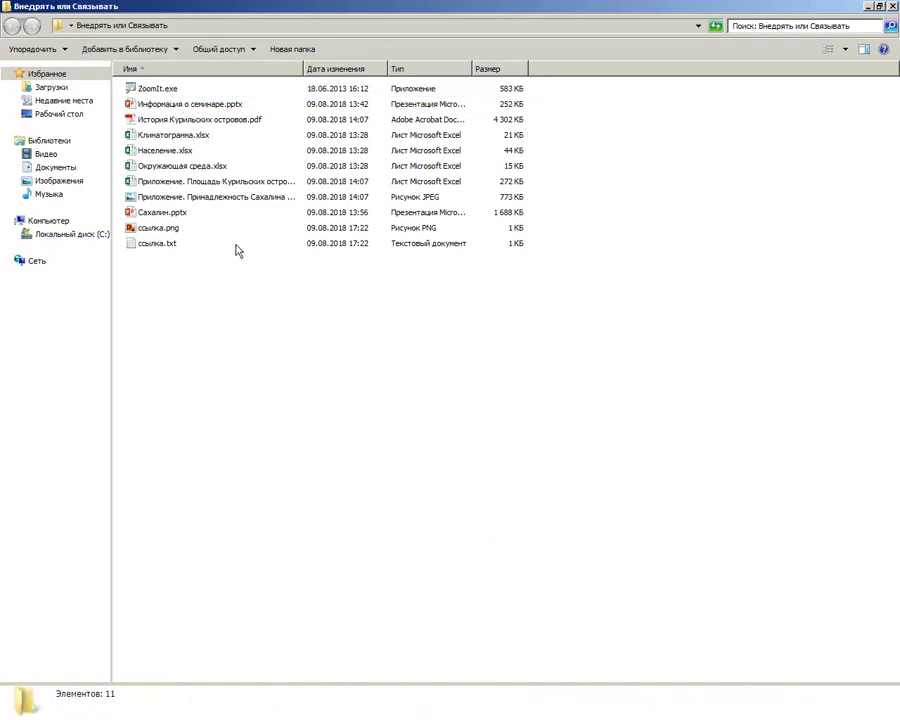
click(173, 215)
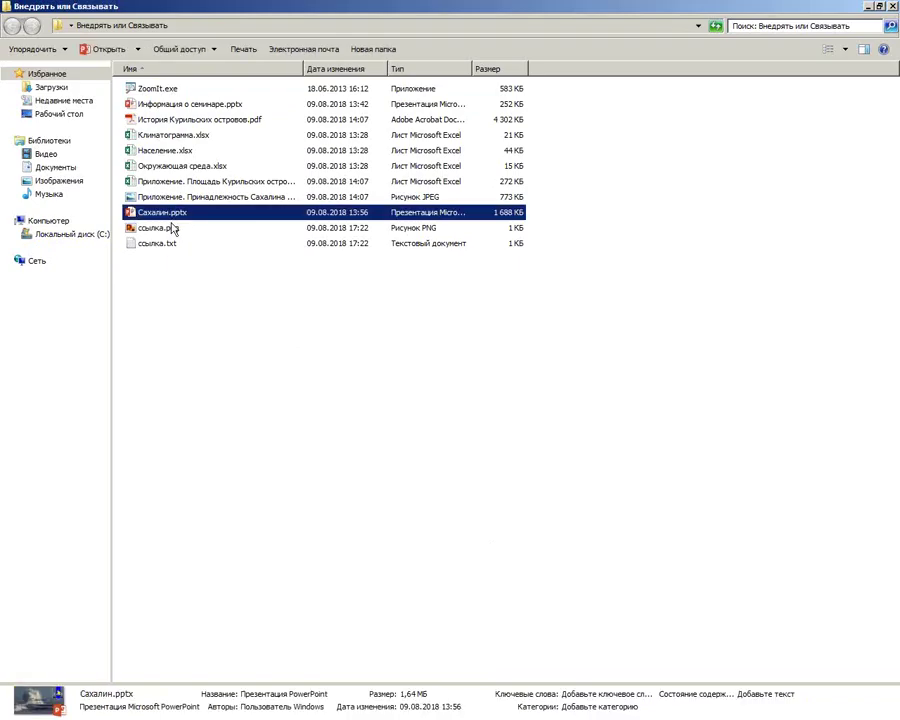
Open Сахалин.pptx and page forward through the slide thumbnails to slide 4.
double_click(186, 214)
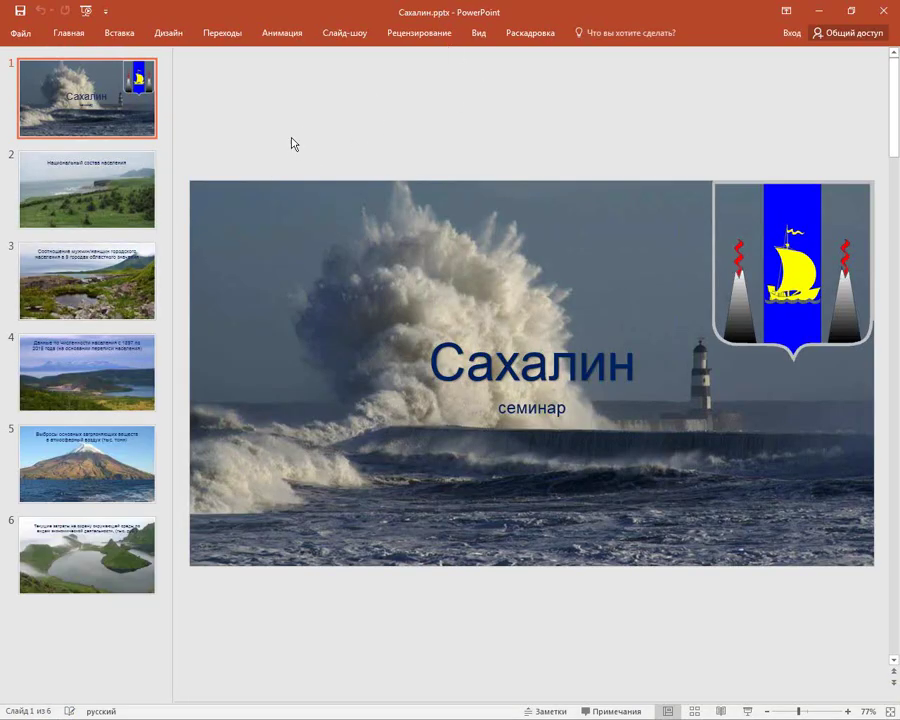
click(90, 220)
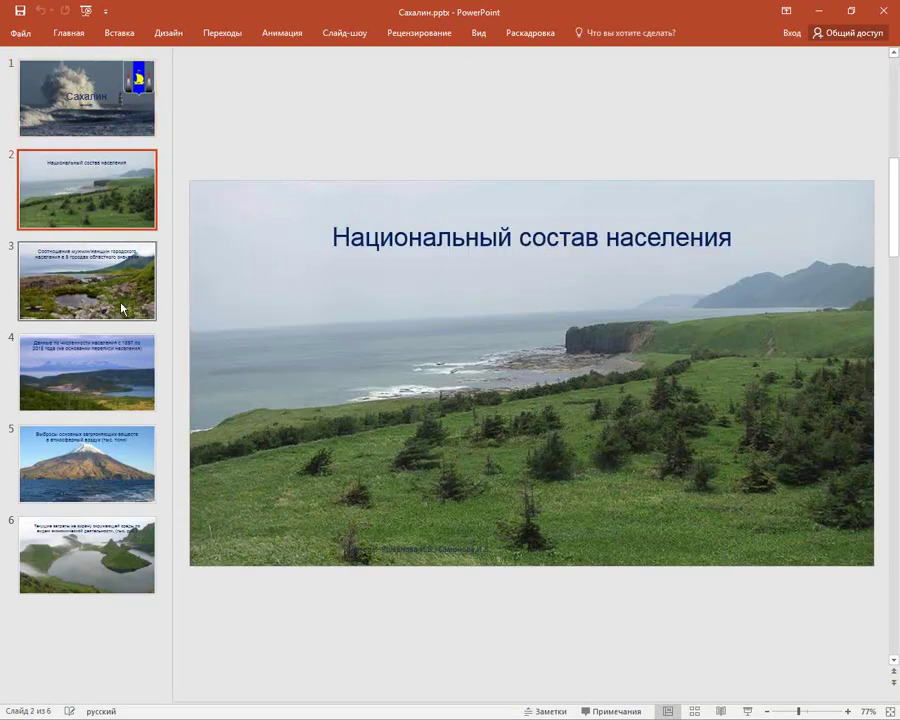
click(118, 305)
click(99, 368)
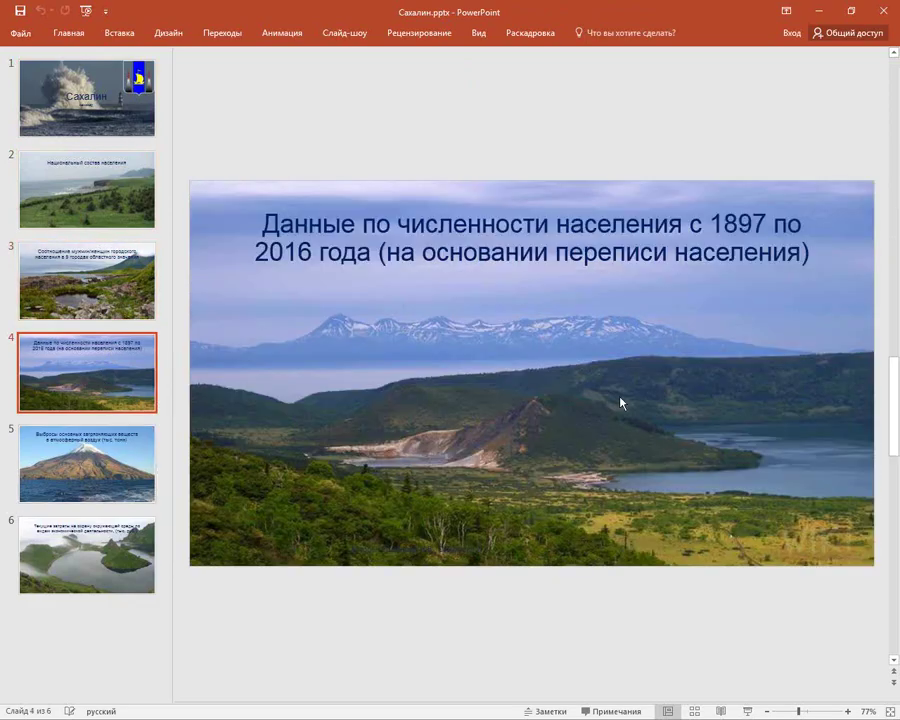
scroll(199, 471, down, 1)
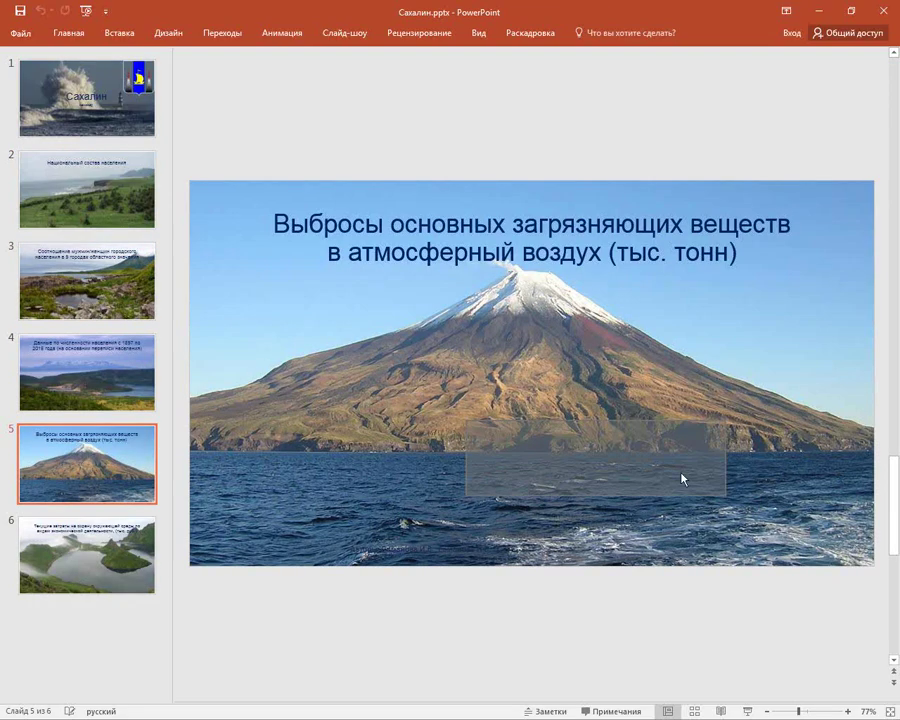
Step back through the thumbnails to slide 2, Национальный состав населения.
click(131, 578)
click(70, 465)
click(51, 370)
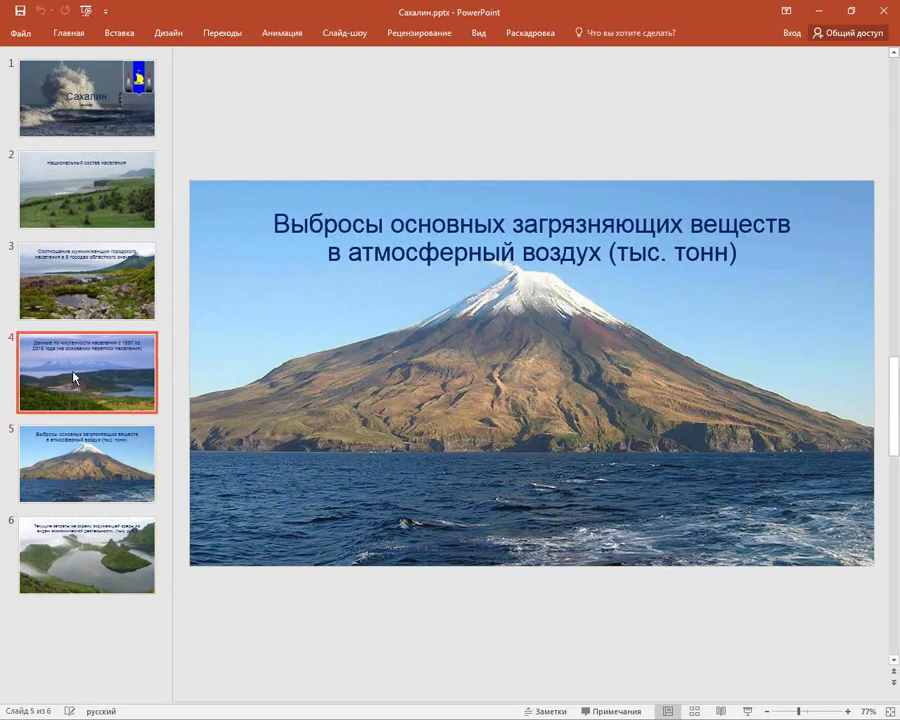
click(51, 270)
click(44, 205)
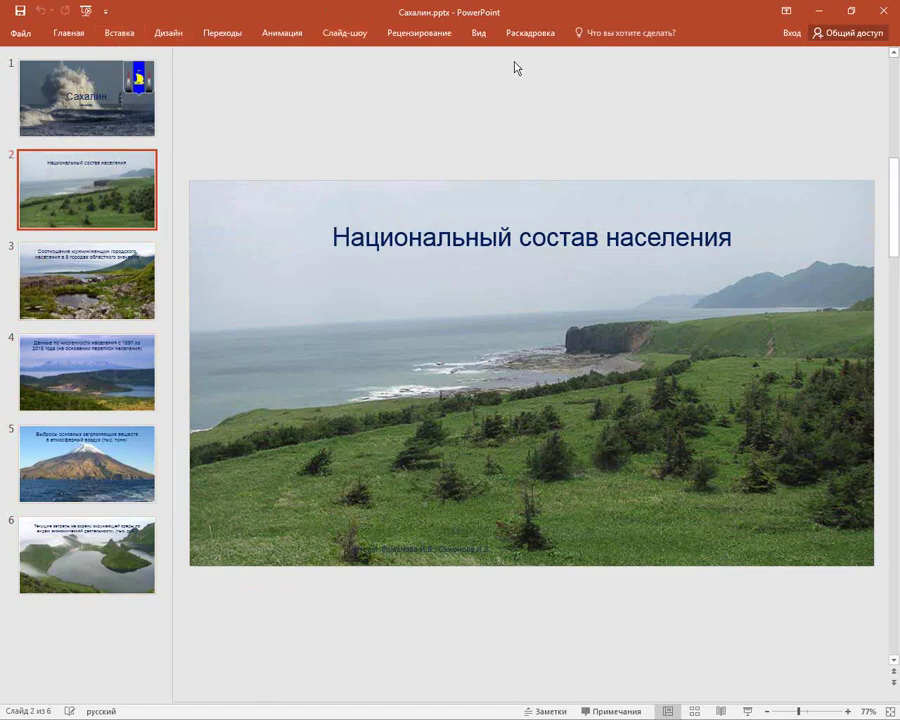
Turn on Guides from the View tab.
click(479, 34)
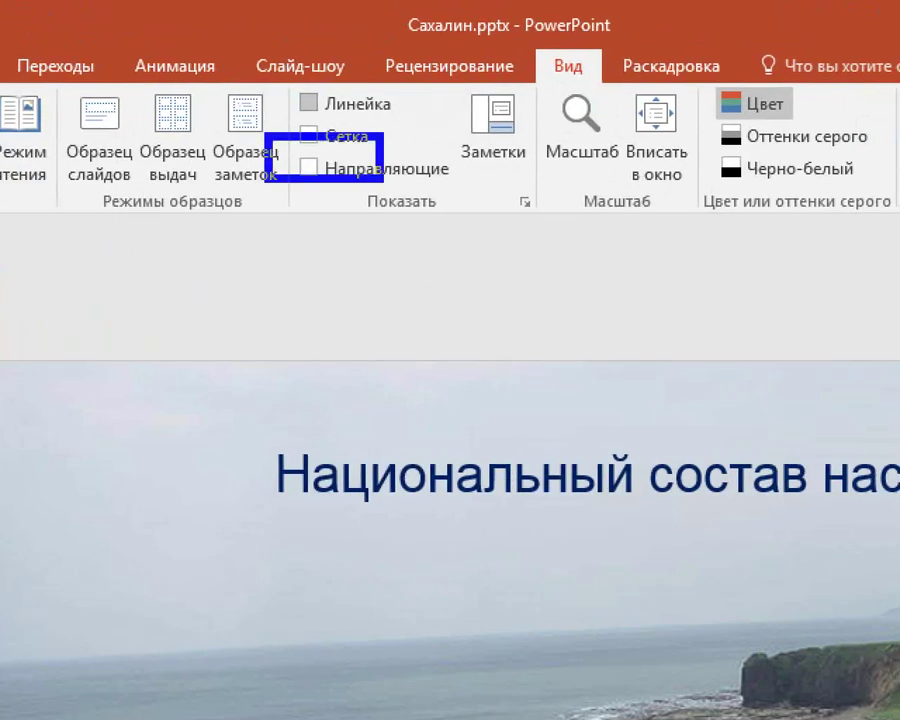
drag(266, 134, 585, 237)
drag(300, 112, 355, 108)
mouse_move(407, 199)
mouse_down()
mouse_move(578, 150)
mouse_move(585, 73)
mouse_up()
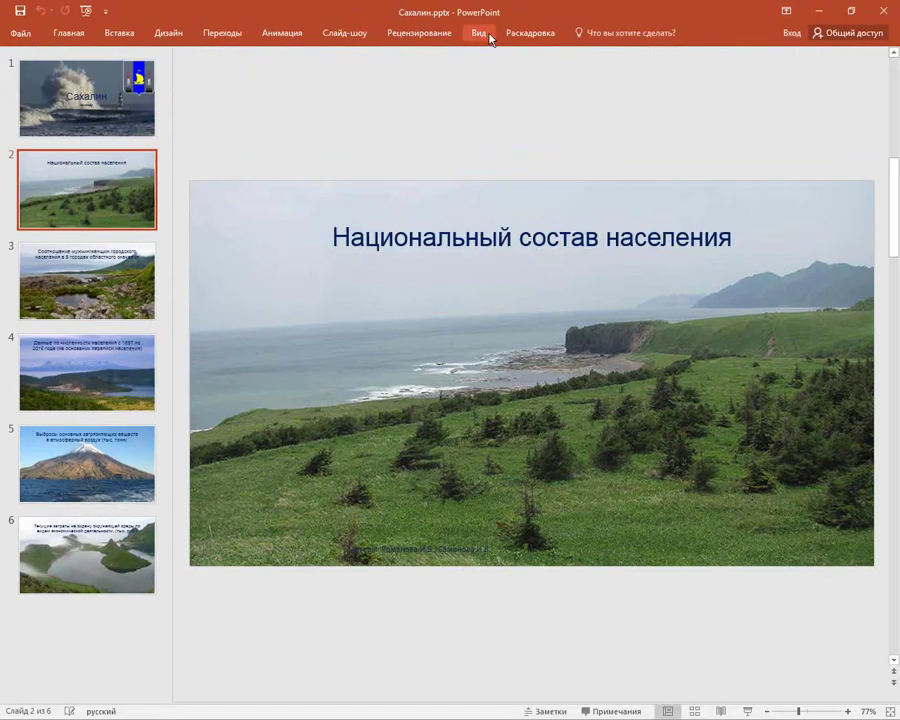
click(482, 34)
click(396, 83)
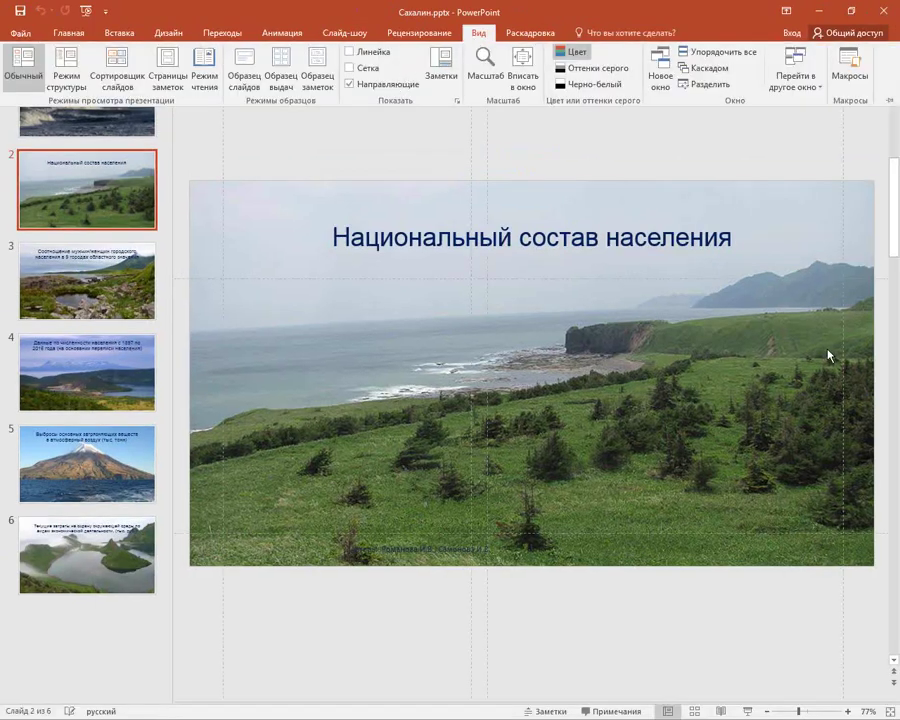
Back on Home, open slide 3 and drag its vertical guide to the right.
click(66, 33)
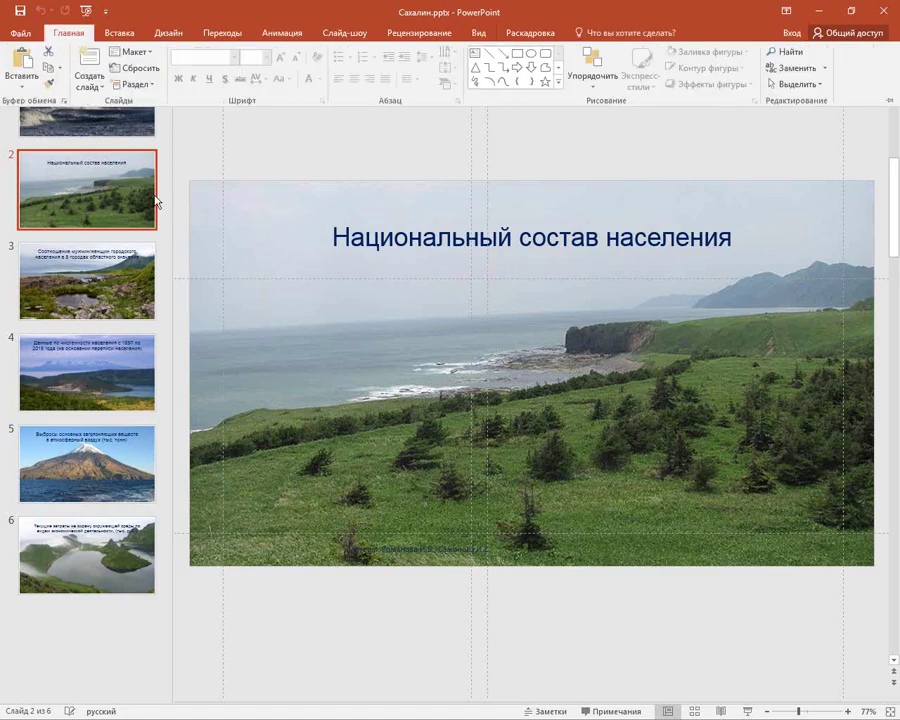
click(107, 131)
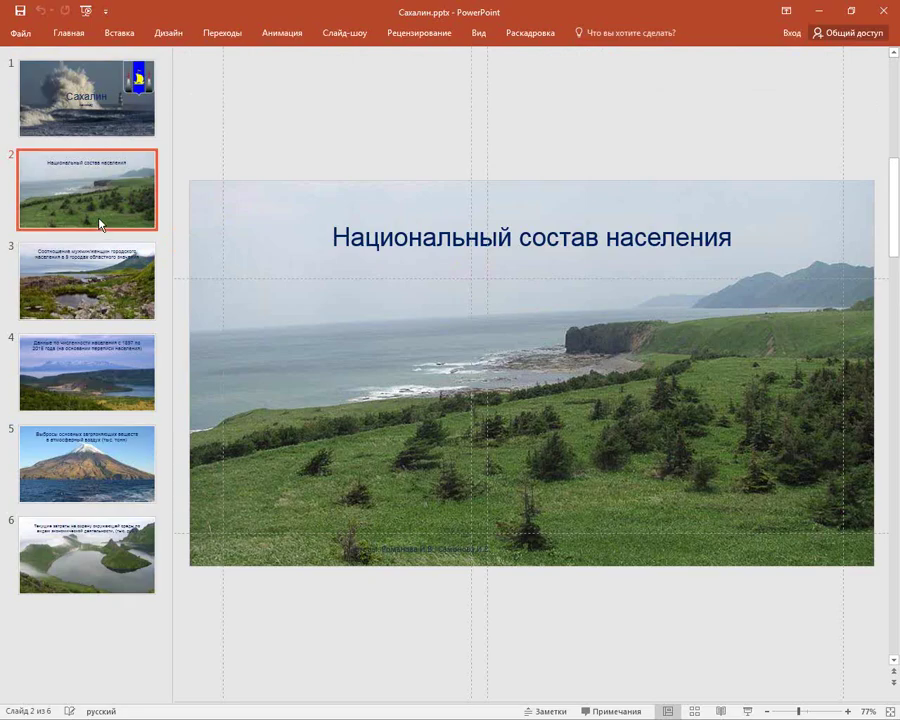
click(126, 312)
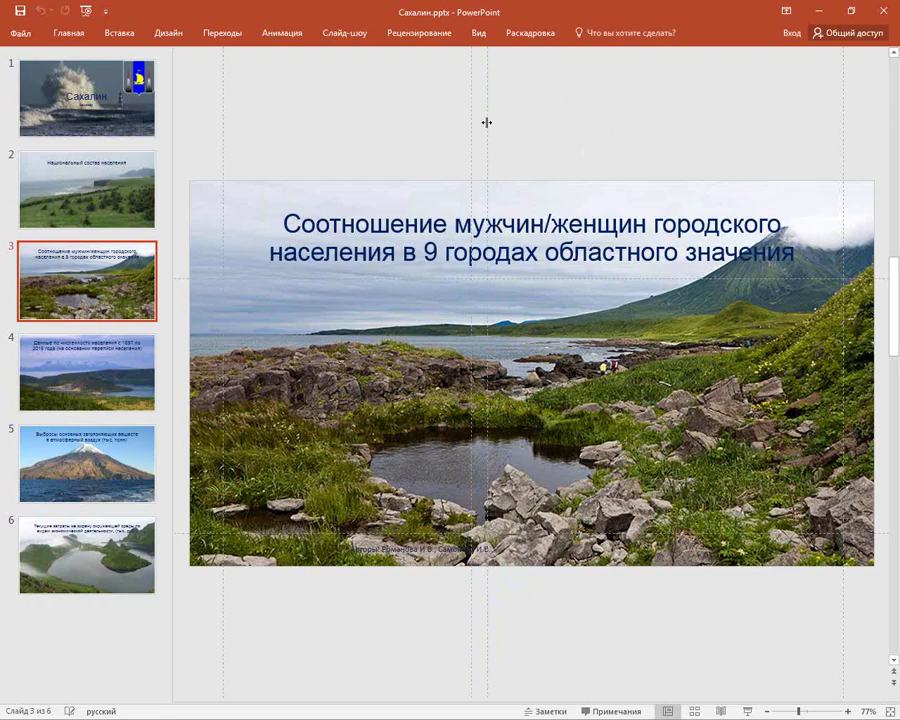
drag(486, 122, 744, 121)
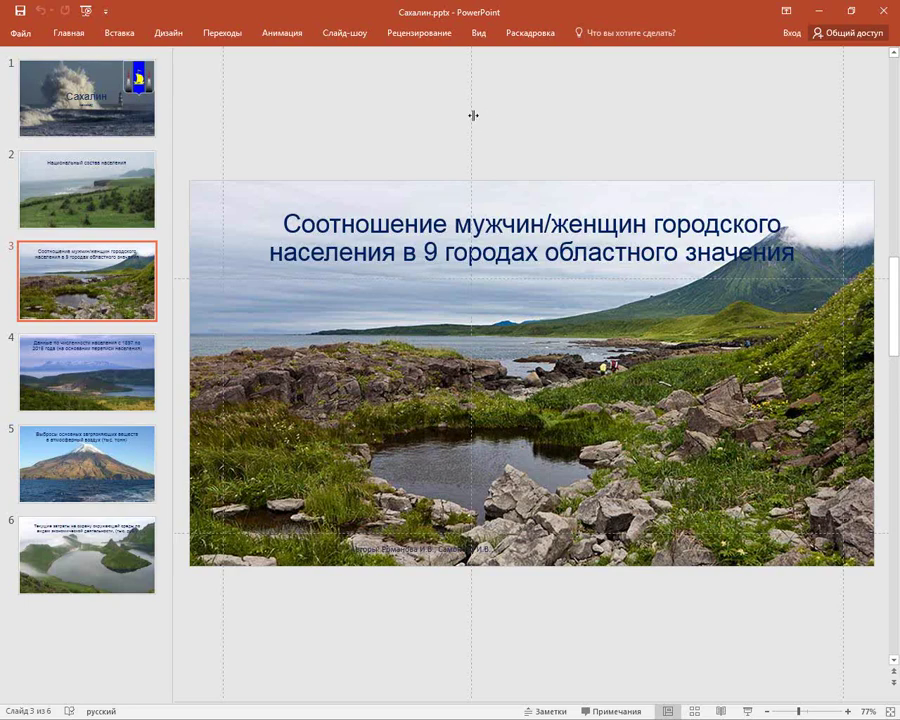
Drag slide 3's middle vertical guide left twice, dismissing its right-click menu, then return to slide 2.
drag(472, 114, 365, 152)
right_click(365, 156)
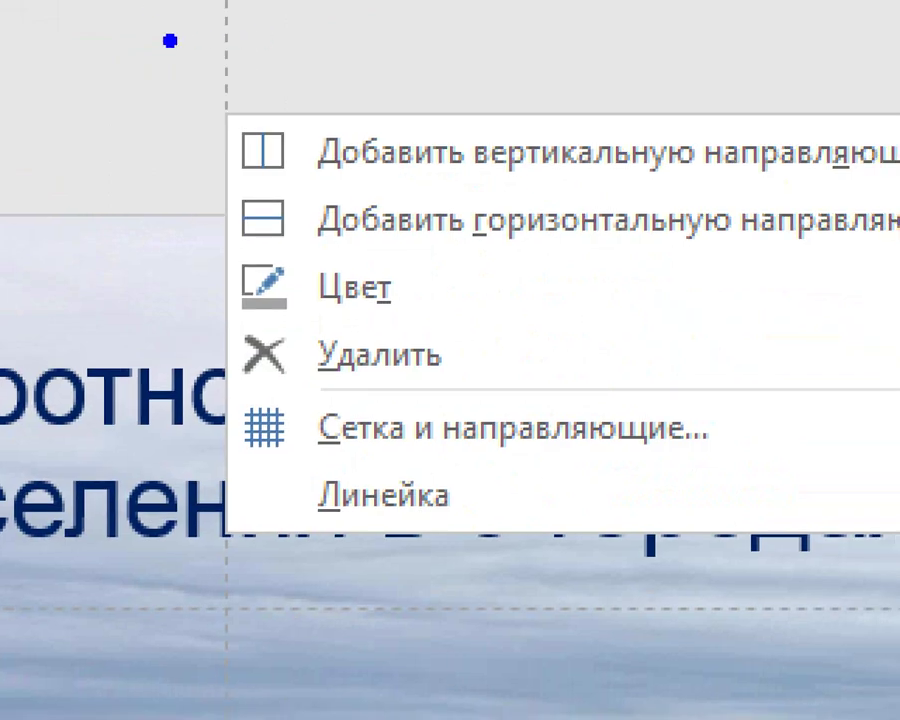
drag(170, 40, 285, 2)
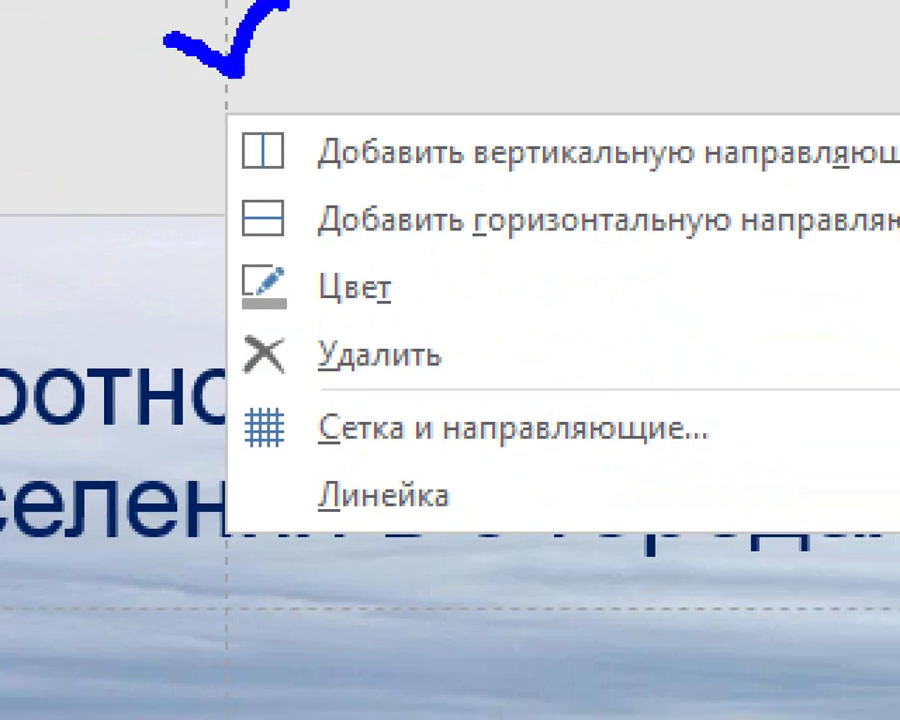
drag(252, 86, 214, 108)
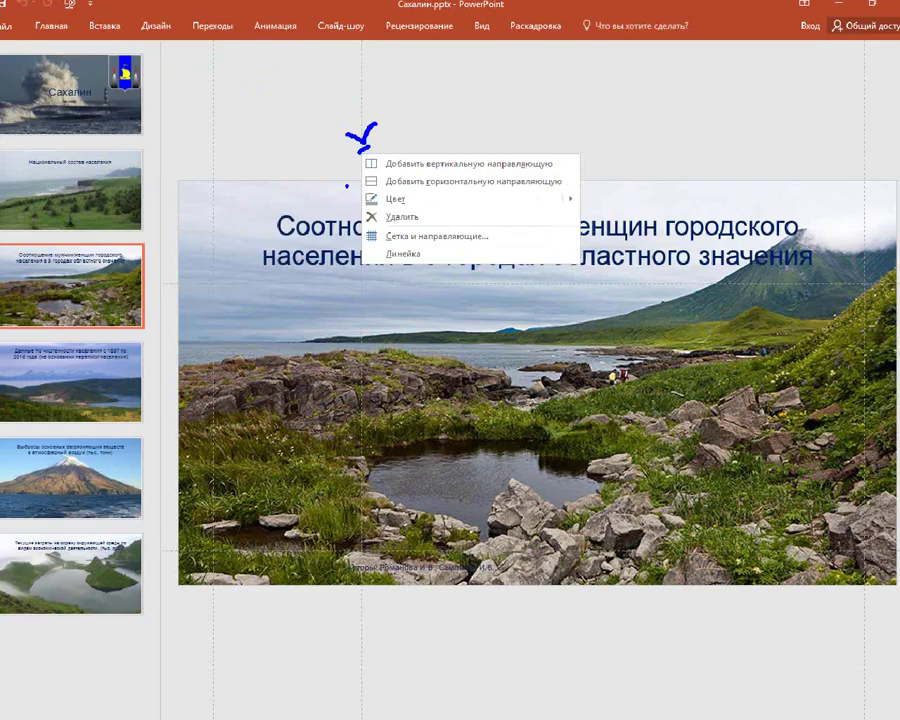
key(Escape)
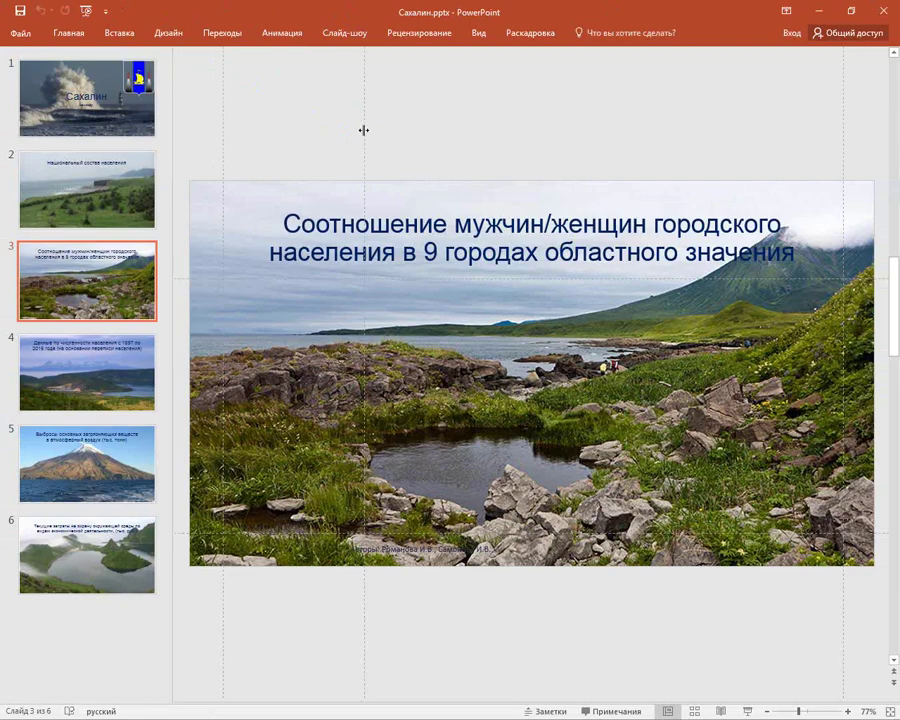
drag(364, 131, 135, 140)
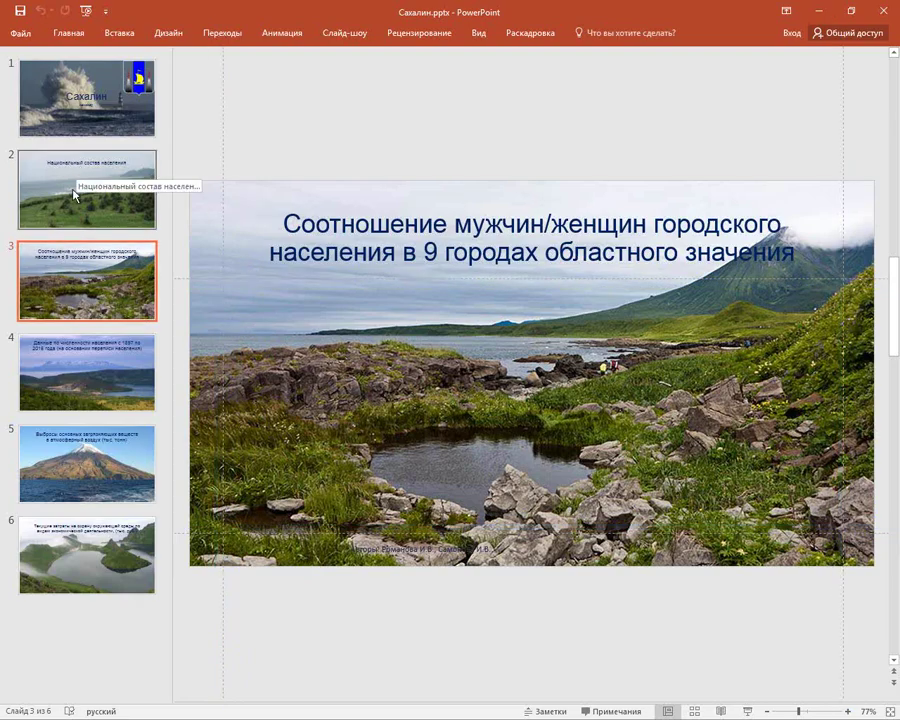
click(73, 195)
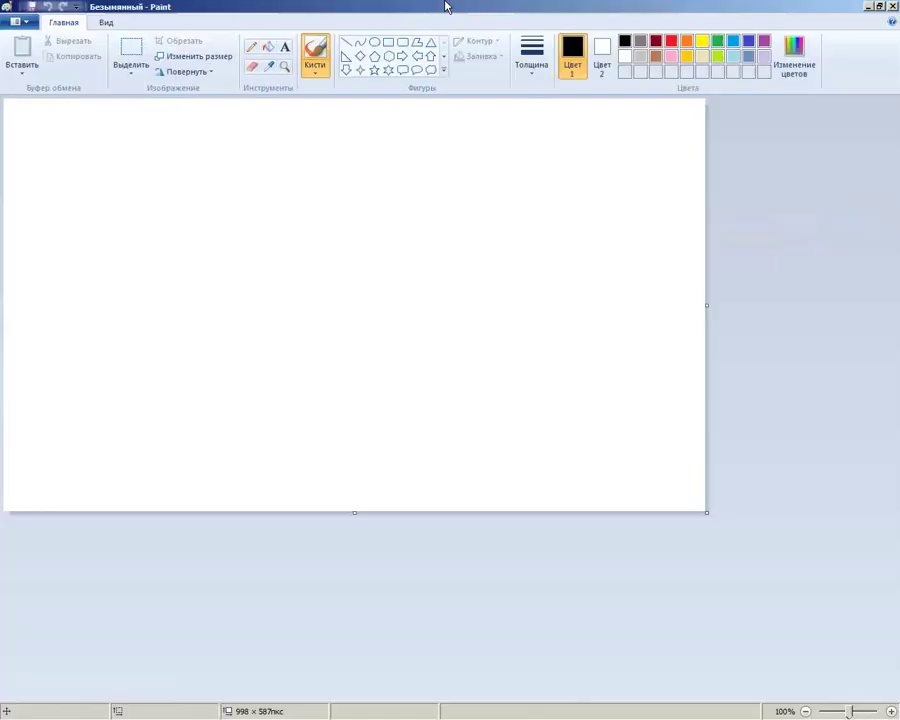
Enlarge the canvas and add a large 'Диаграмма' heading, centred at the top.
drag(704, 510, 895, 700)
click(285, 48)
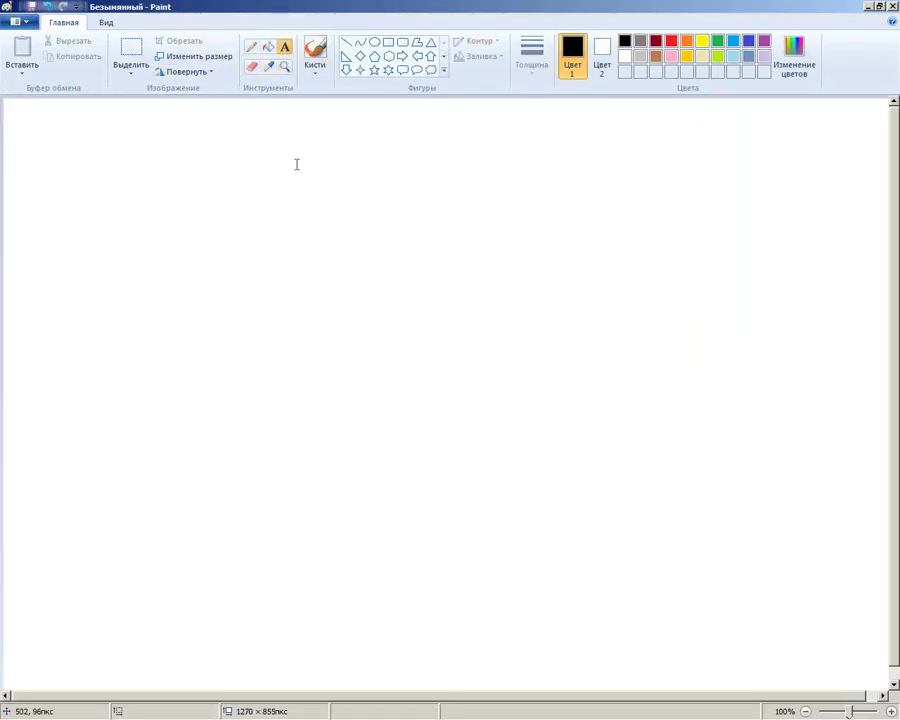
drag(180, 136, 759, 235)
text(Диаграмма)
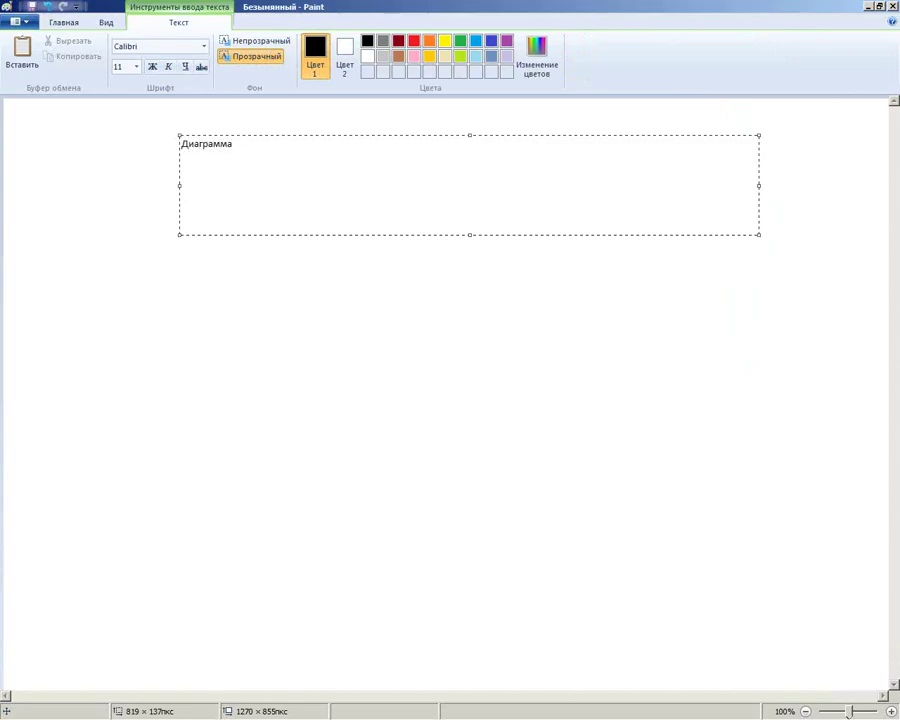
key(ctrl+a)
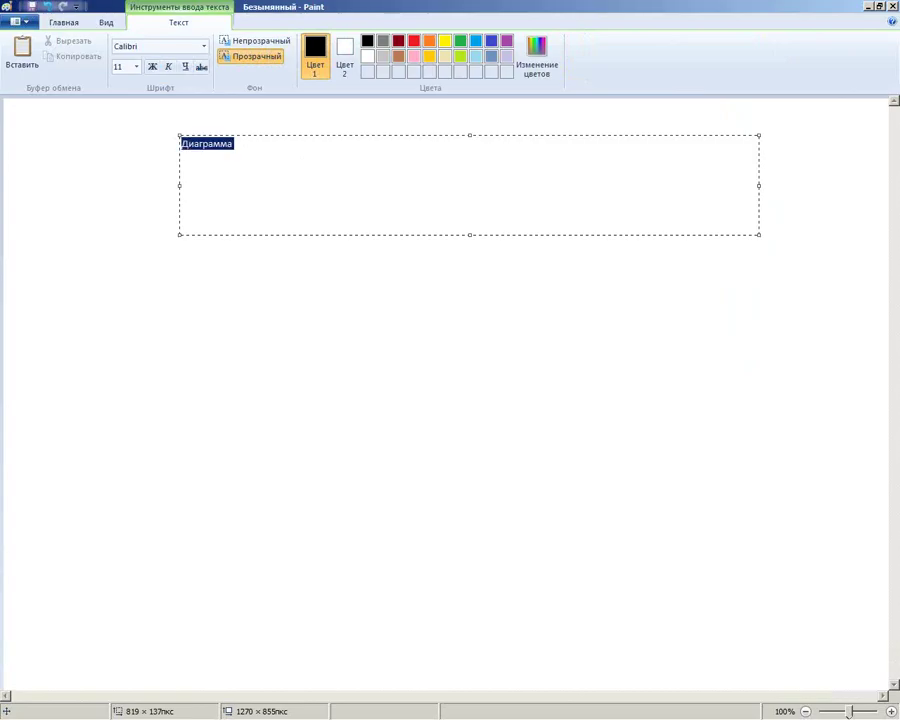
key(ctrl+shift+period)
key(ctrl+shift+period)
key(ctrl+shift+period)
key(ctrl+shift+period)
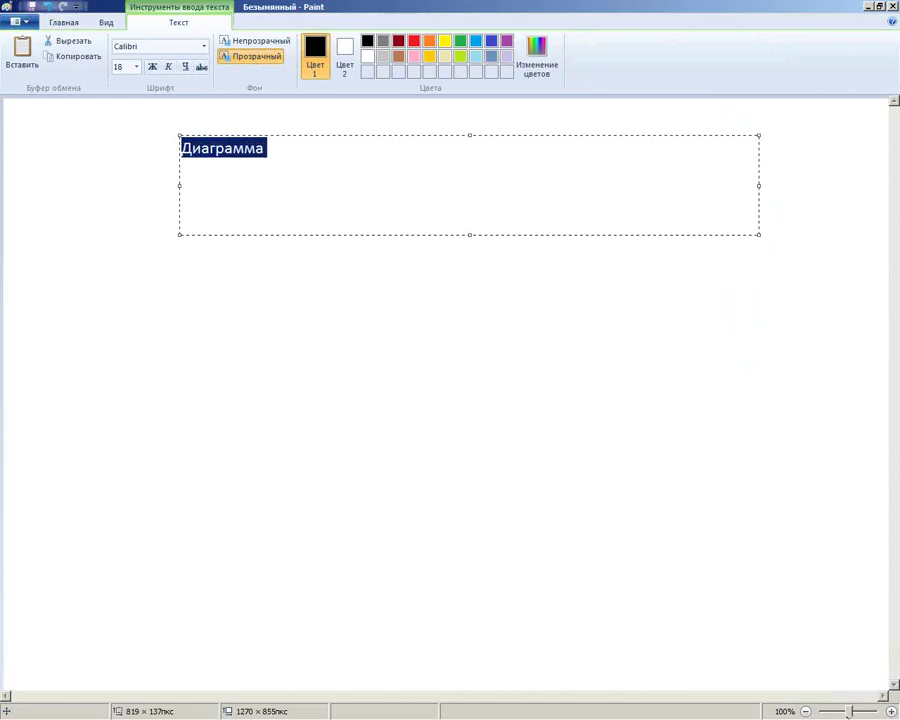
key(ctrl+shift+period)
key(ctrl+shift+period)
key(ctrl+shift+period)
key(ctrl+shift+period)
key(ctrl+shift+period)
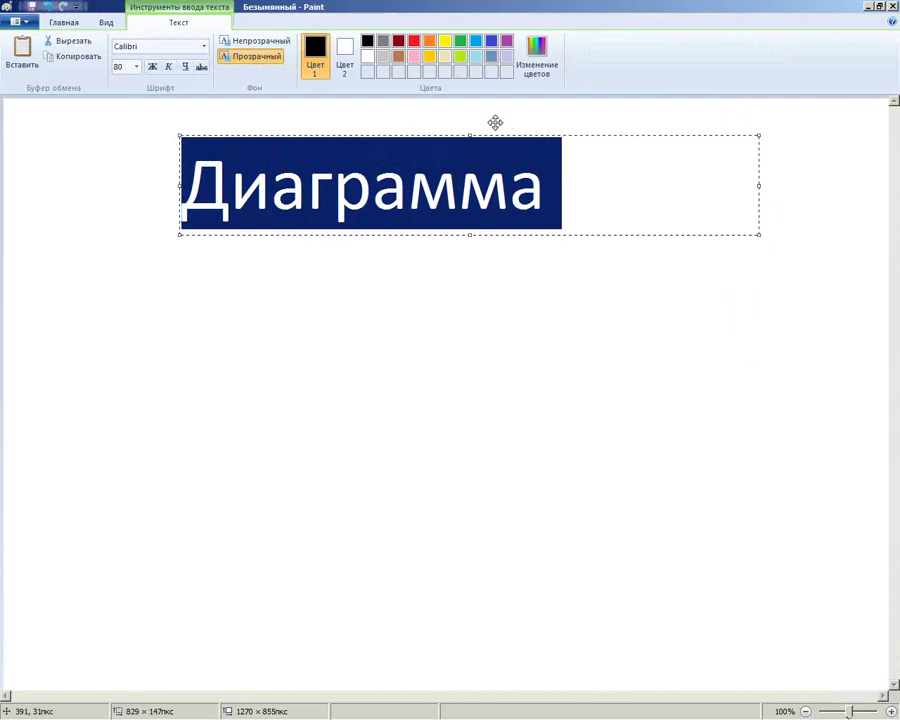
drag(495, 122, 585, 104)
click(468, 367)
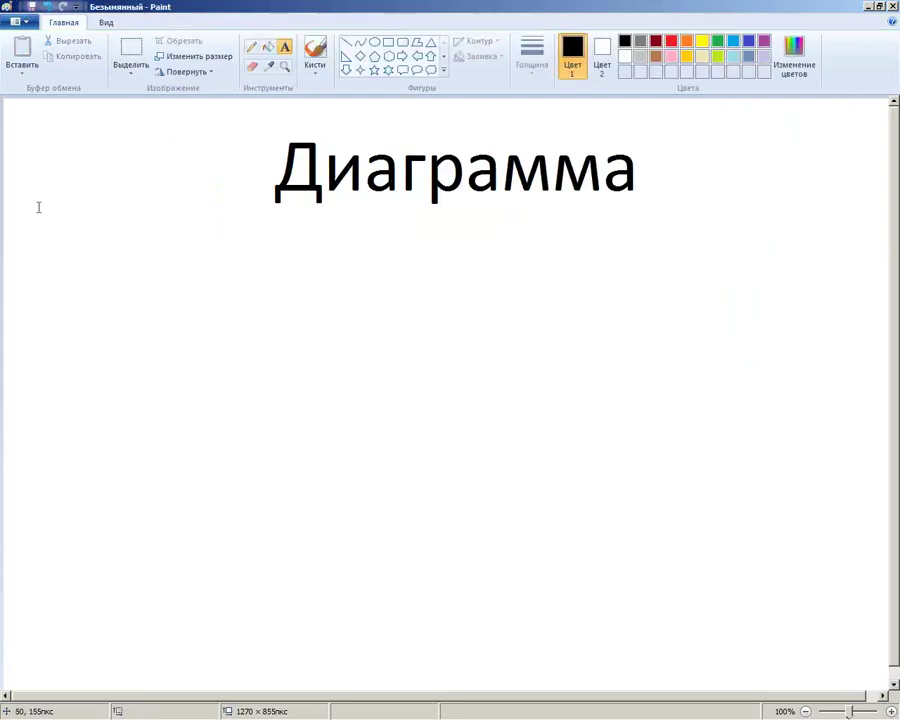
Add 'Анатомия' at size 48 in a second text box beneath the heading.
drag(38, 207, 812, 688)
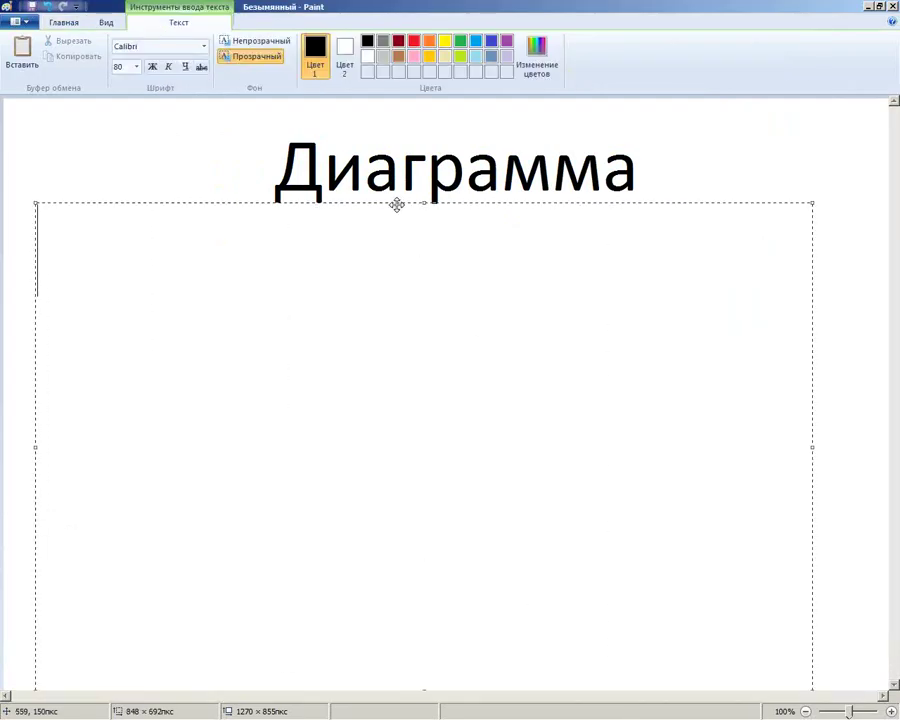
drag(376, 252, 356, 258)
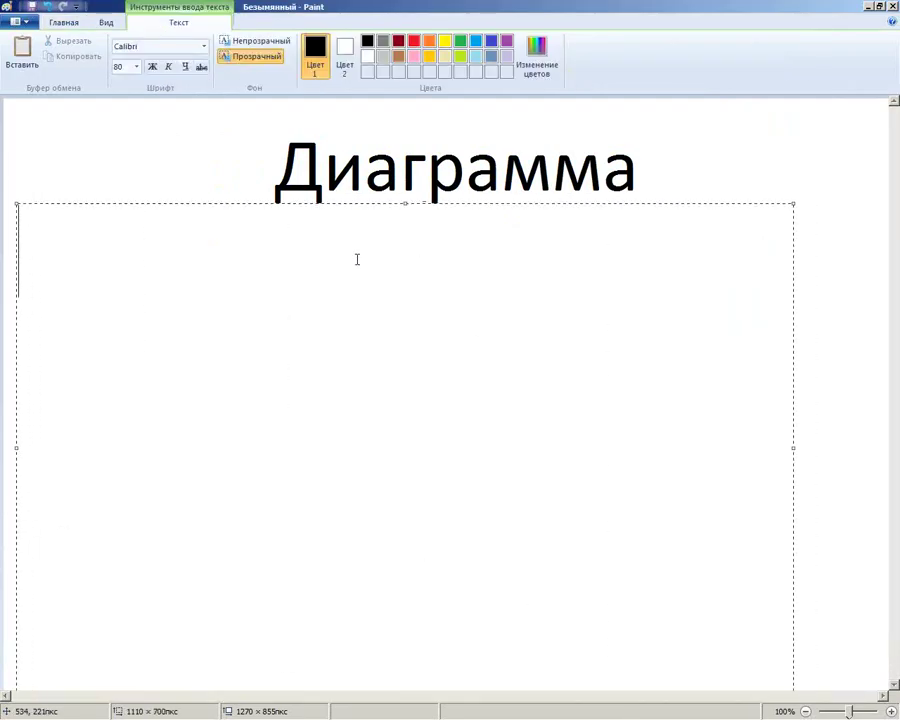
text(48)
text(48)
text(Анато)
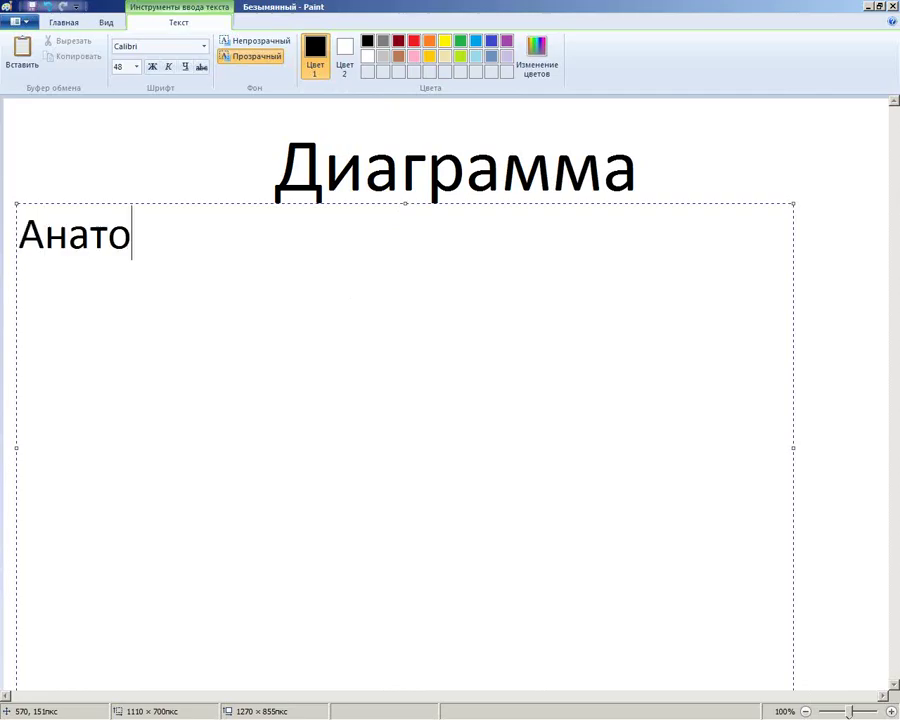
text(мия)
key(Home)
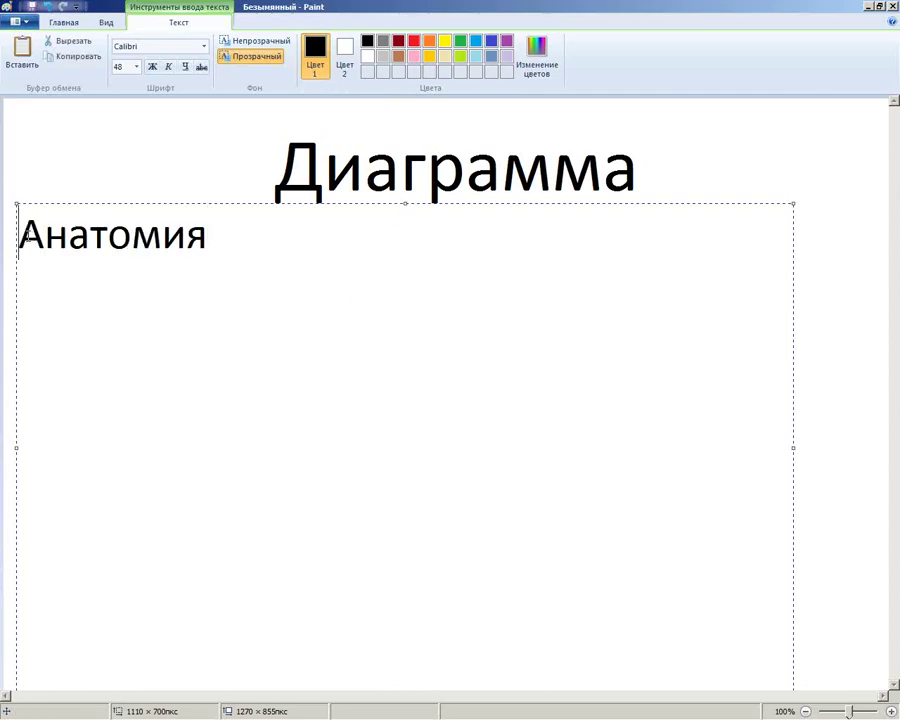
drag(167, 133, 633, 100)
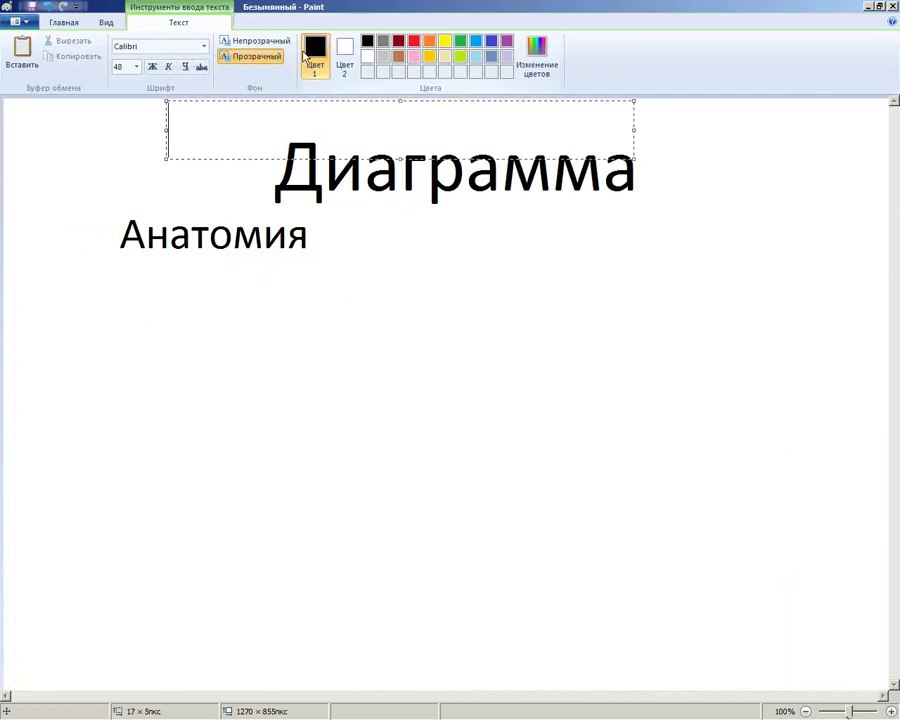
click(24, 124)
Draw a branch line under Анатомия and label it 'визуализация' in smaller opaque text.
click(345, 42)
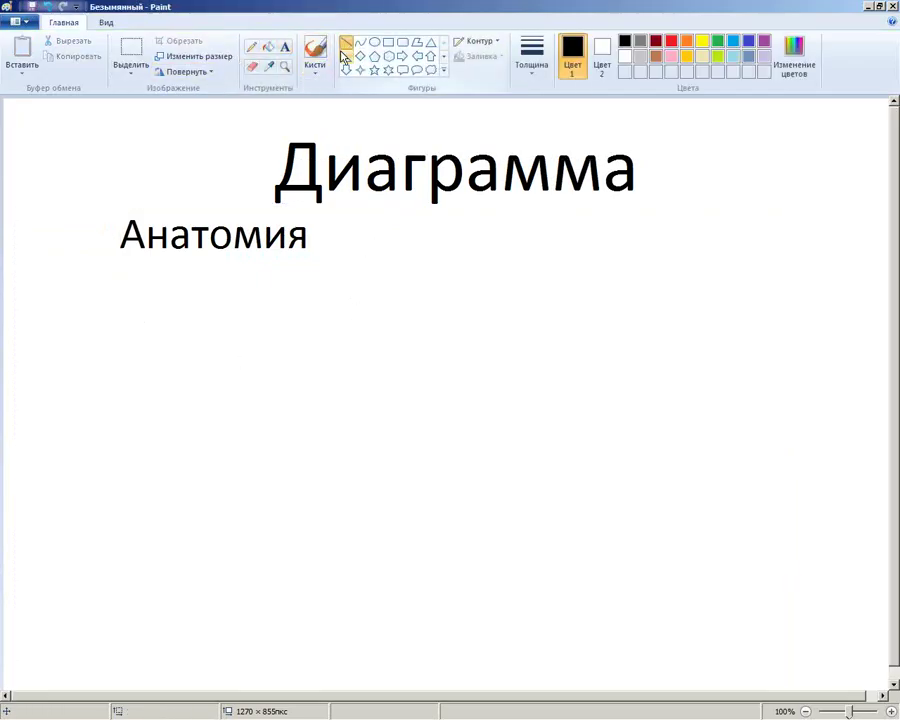
mouse_move(108, 378)
mouse_down()
mouse_move(182, 280)
mouse_move(273, 386)
mouse_move(288, 382)
mouse_up()
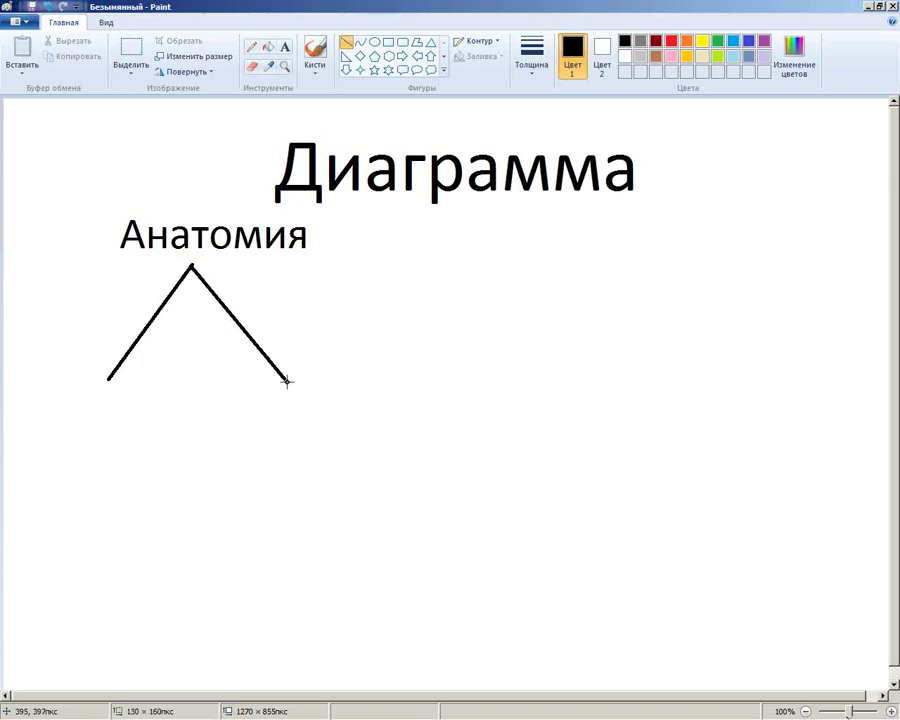
click(284, 46)
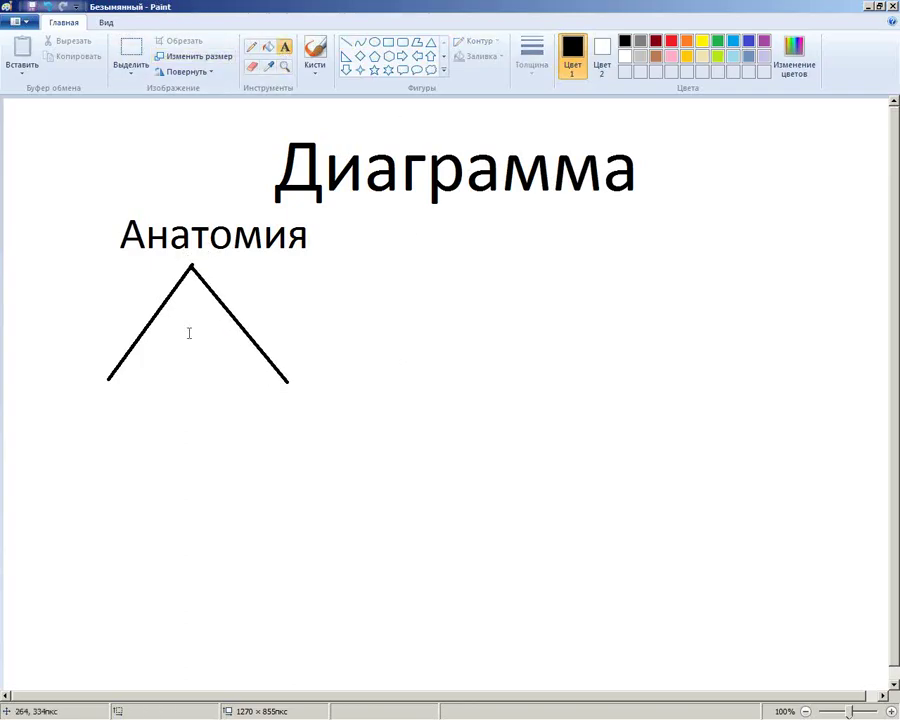
drag(41, 356, 204, 420)
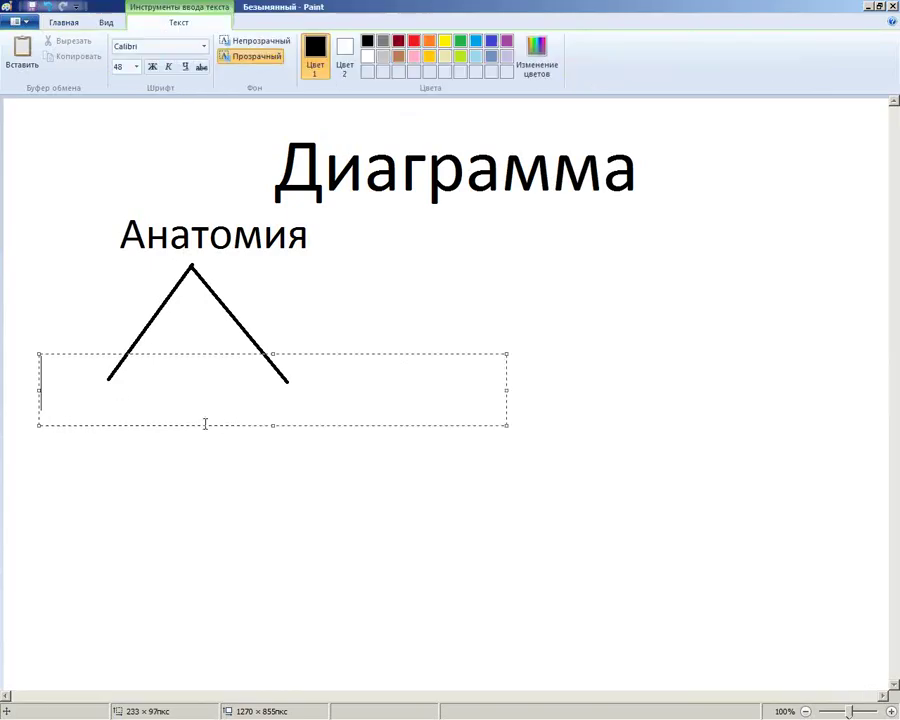
click(258, 41)
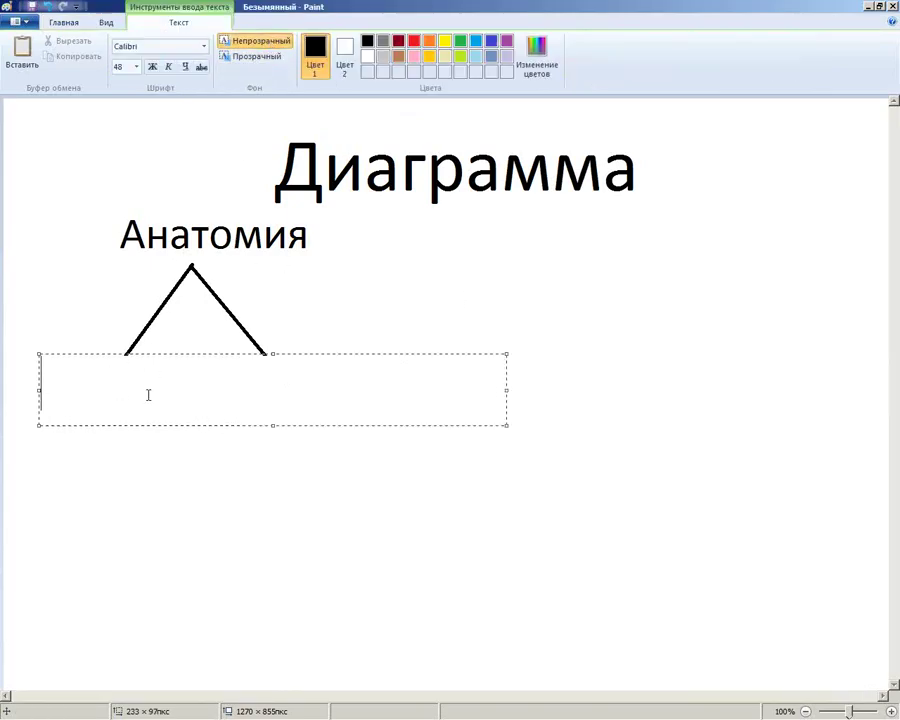
text(ви)
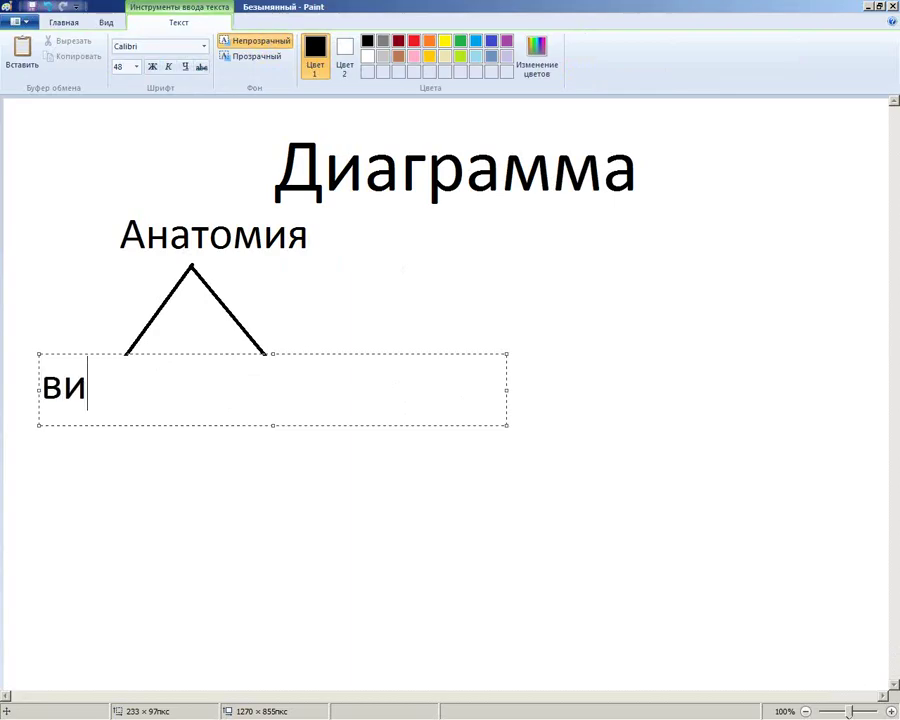
text(зуализаци)
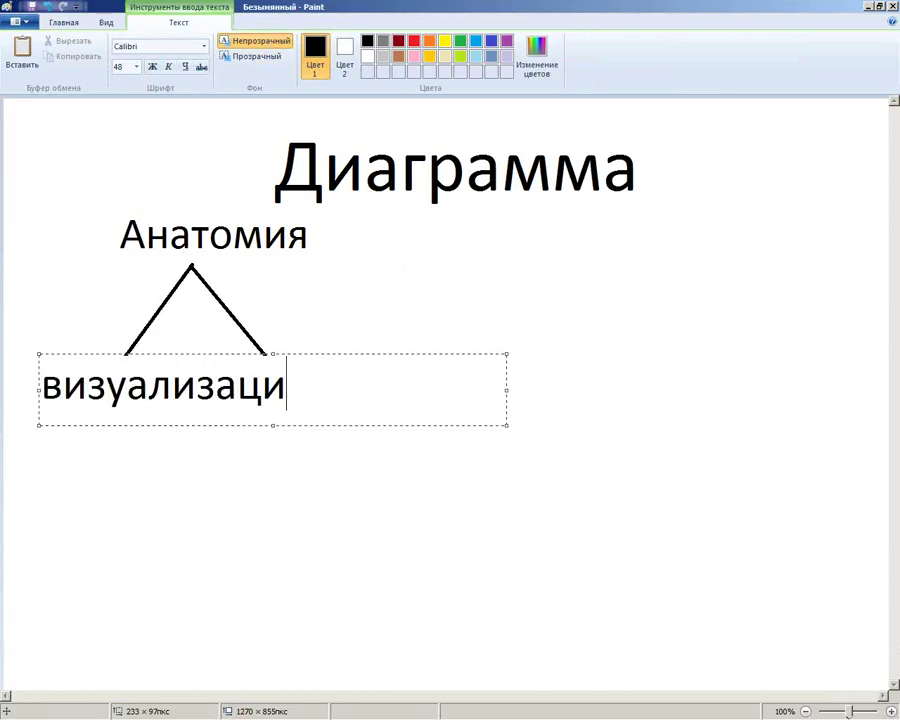
text(я)
key(ctrl+a)
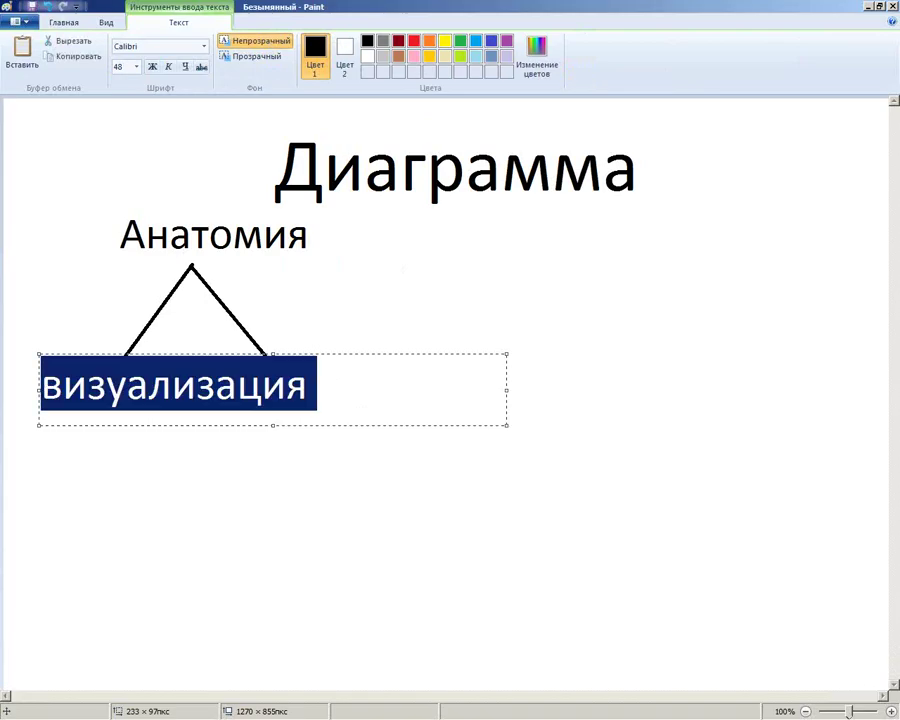
key(ctrl+shift+less)
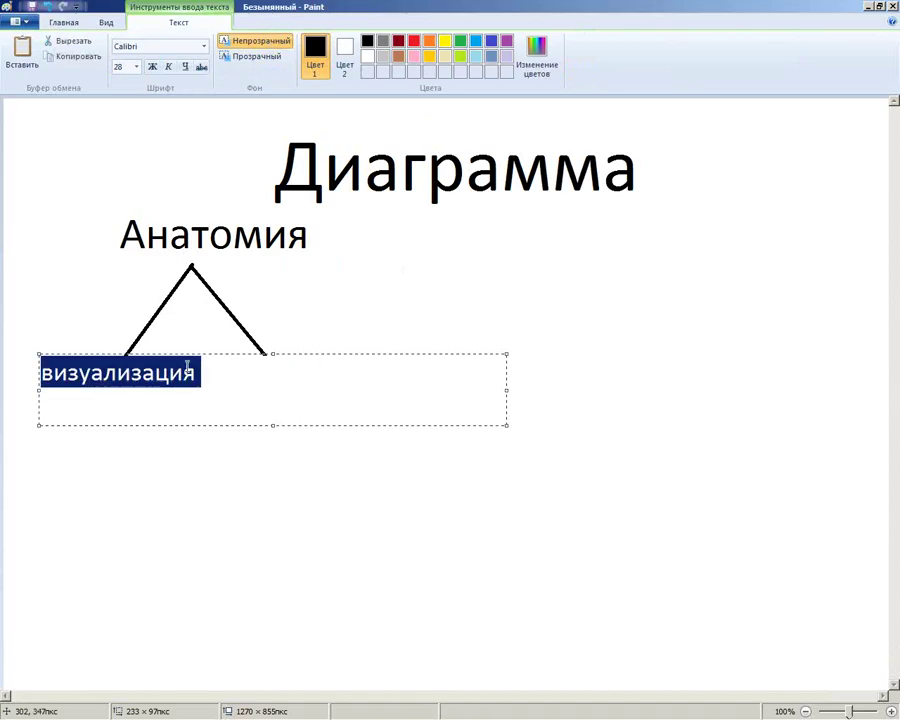
click(346, 297)
Sketch a small pie chart: a circle with a radius line inside.
click(374, 43)
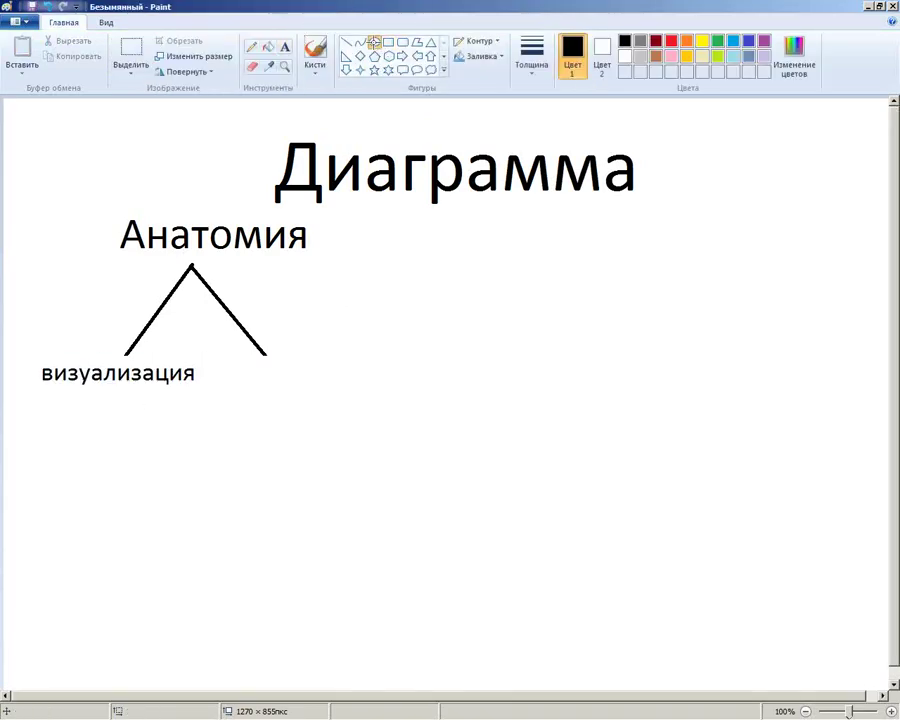
drag(36, 400, 92, 457)
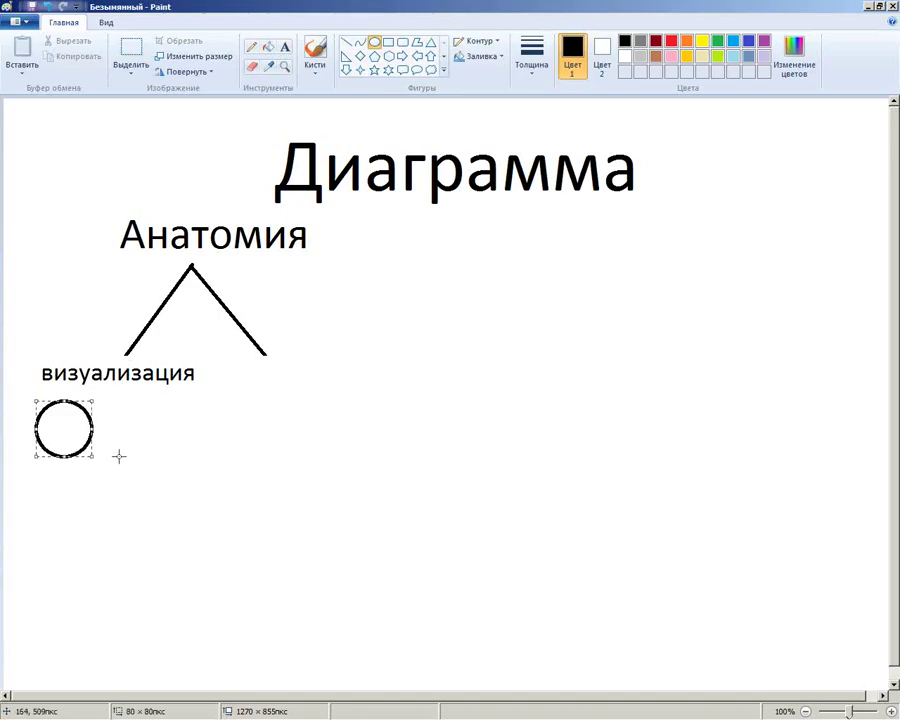
click(345, 42)
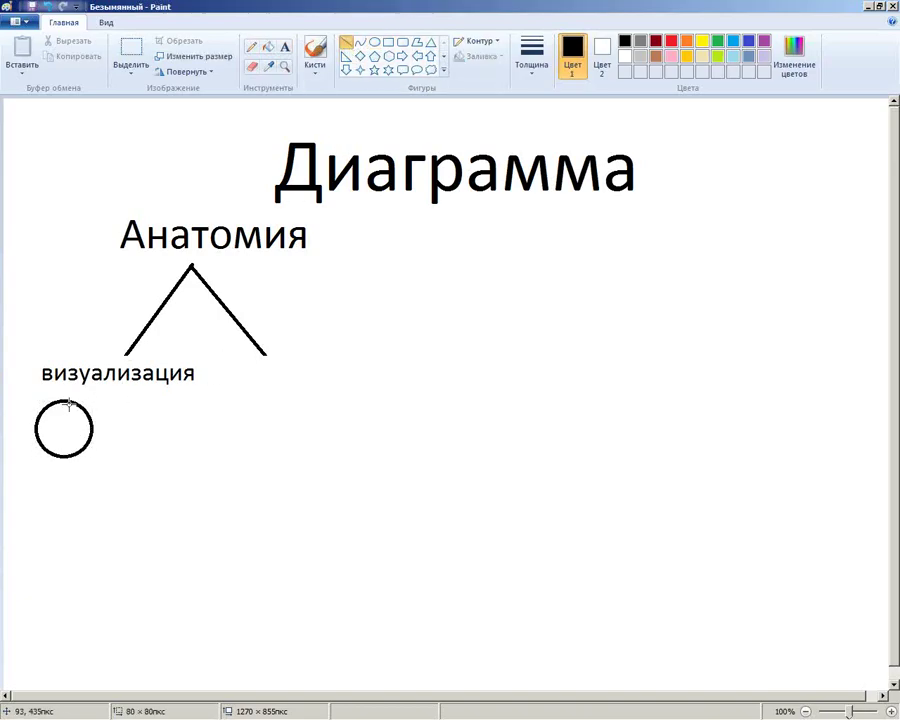
drag(65, 402, 65, 432)
click(106, 428)
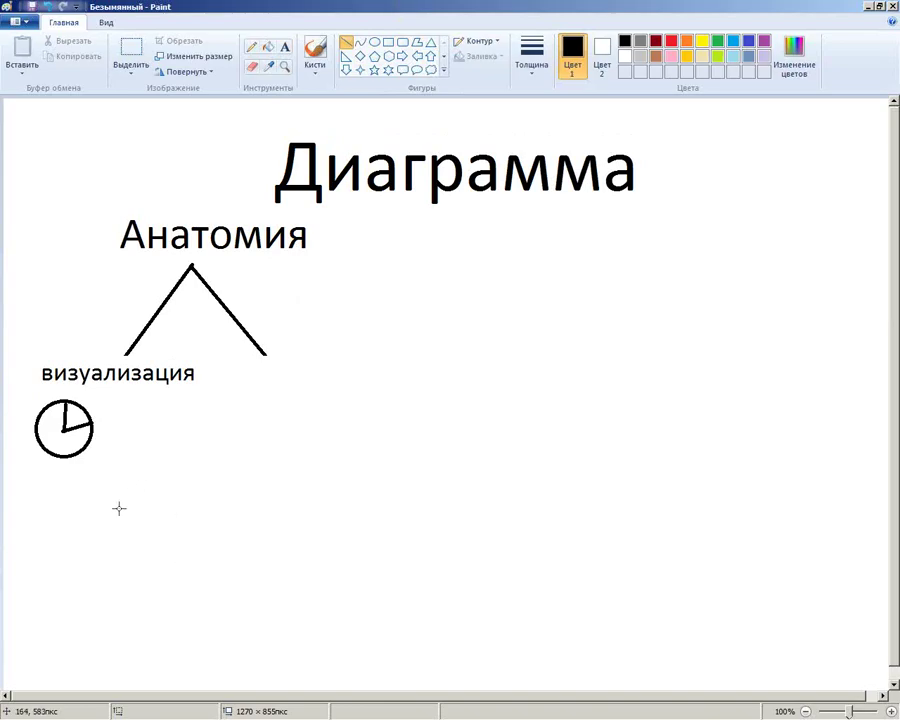
Sketch a bar chart beside the pie: vertical and horizontal axes with rectangle bars.
drag(107, 391, 118, 453)
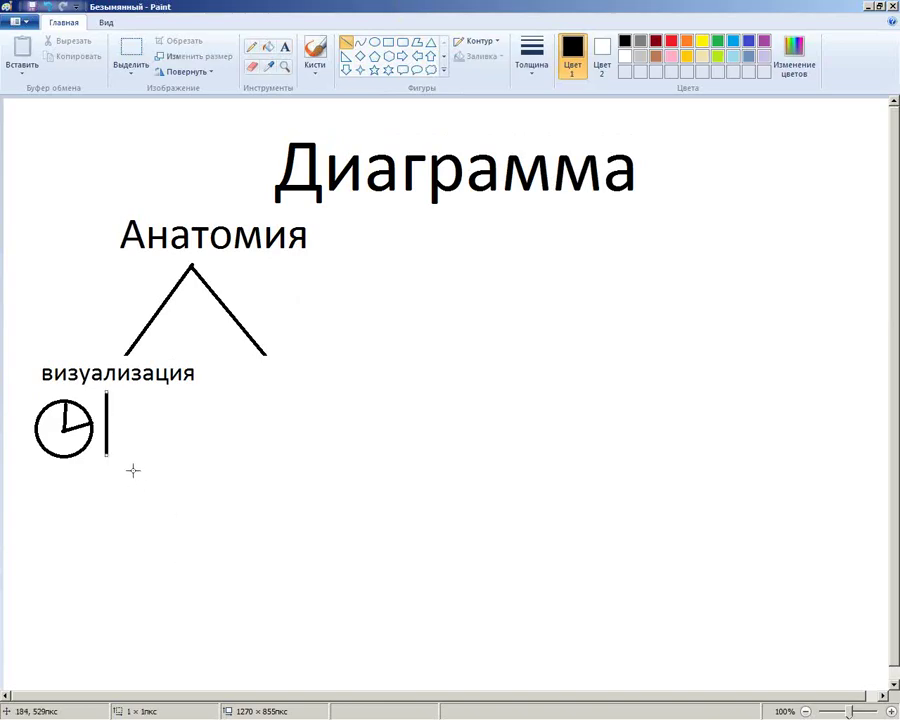
click(108, 456)
drag(107, 455, 186, 455)
click(394, 42)
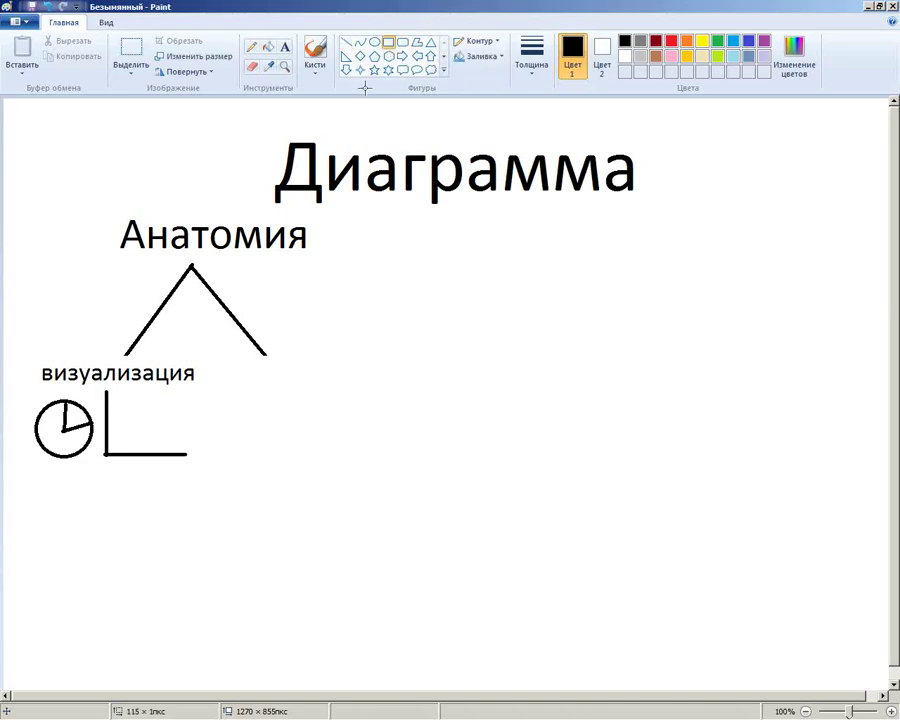
mouse_move(114, 412)
mouse_down()
mouse_move(143, 451)
mouse_move(129, 432)
mouse_move(149, 454)
mouse_move(166, 454)
mouse_up()
click(156, 432)
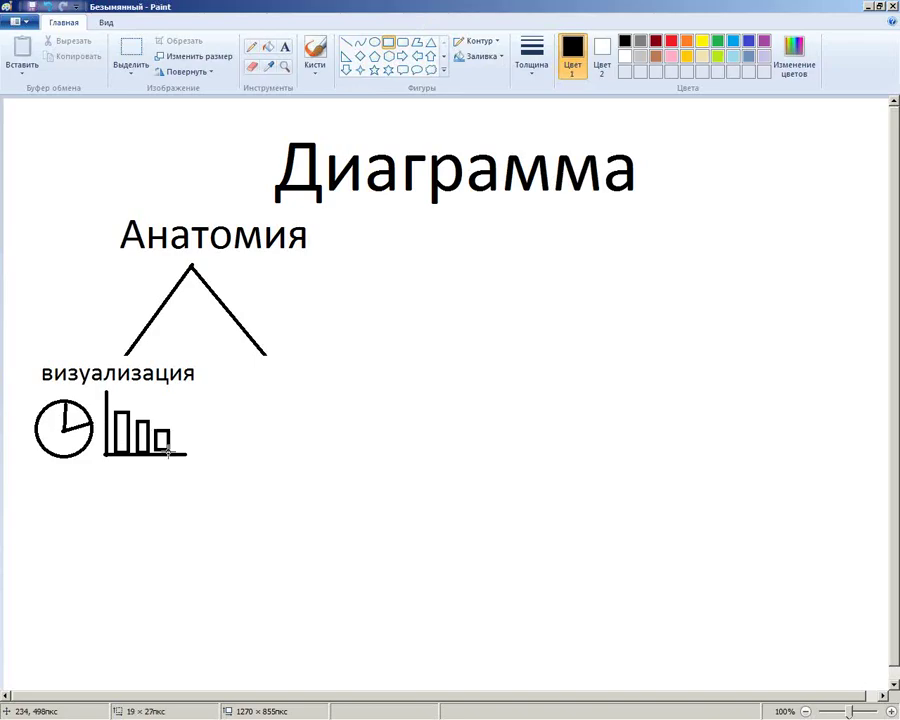
click(312, 475)
click(288, 48)
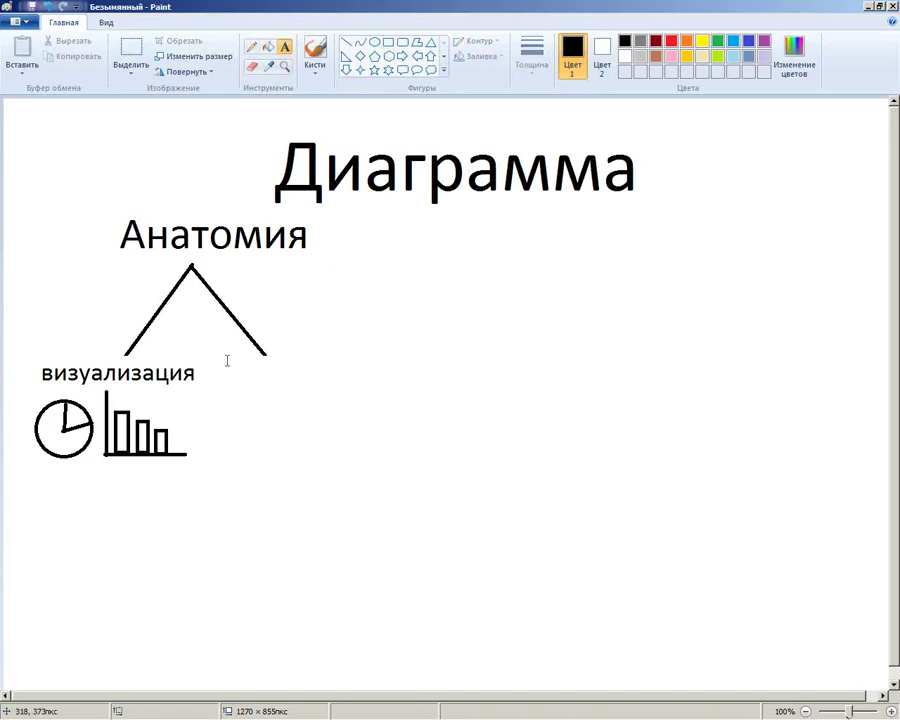
Label the right branch 'источник' with 'таблица Excel' on the second line.
drag(227, 361, 456, 389)
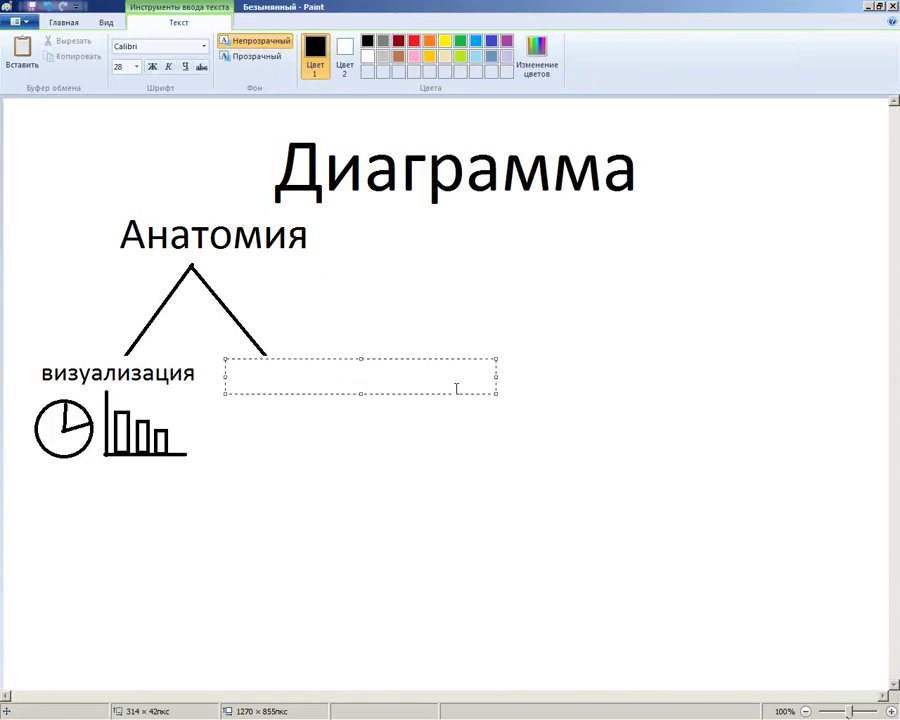
text(источник)
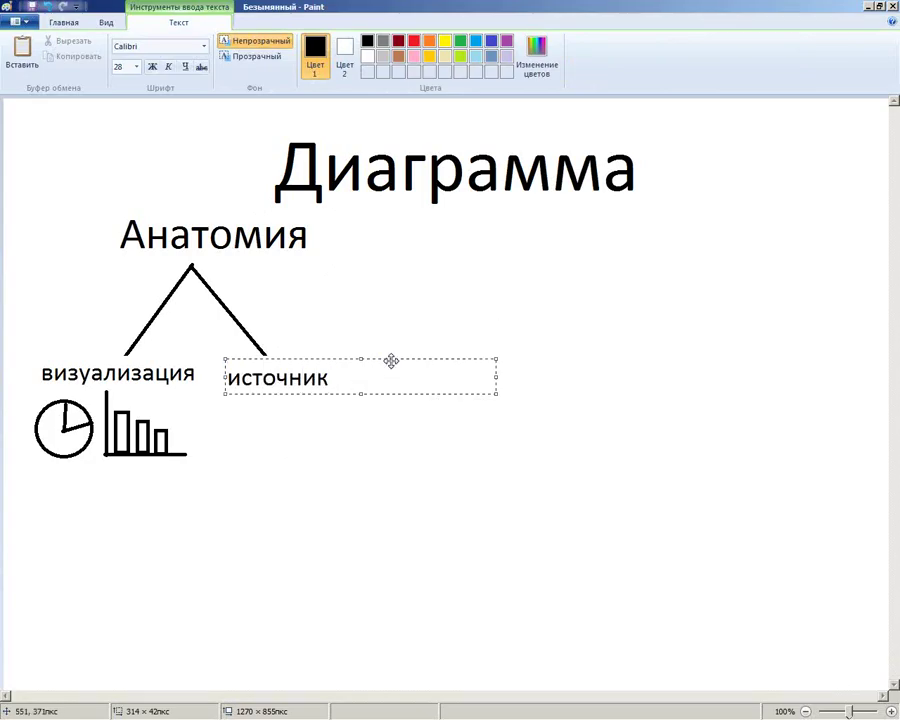
drag(391, 361, 388, 357)
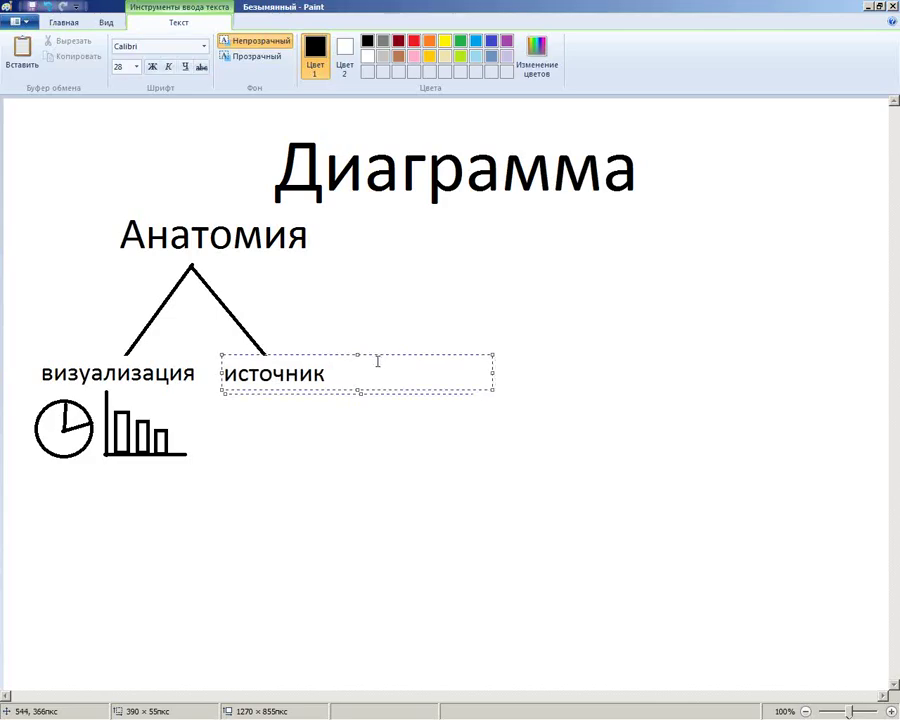
key(Return)
text(та)
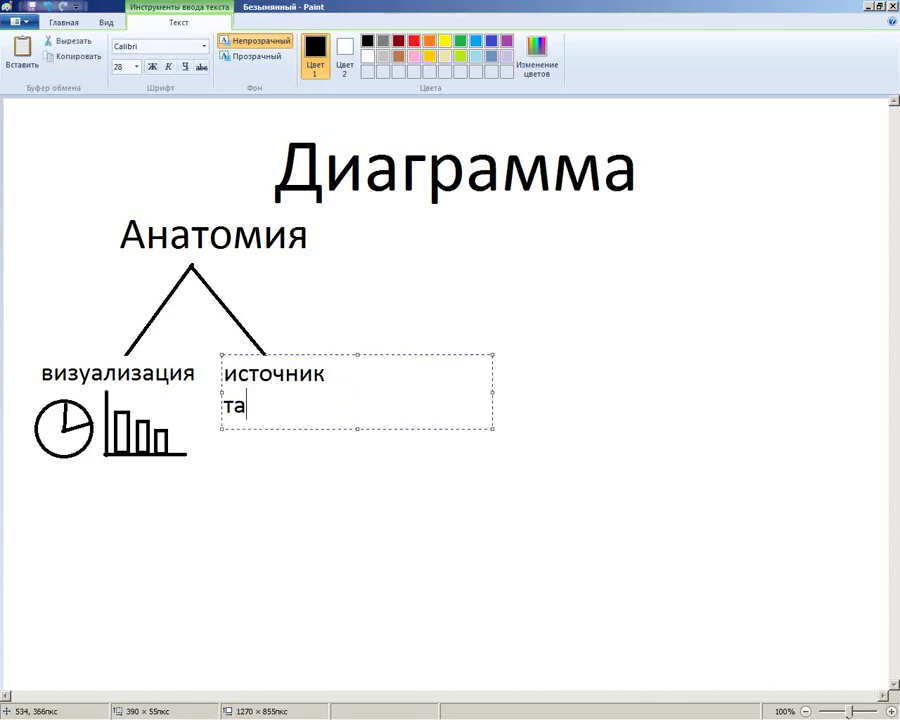
text(блица )
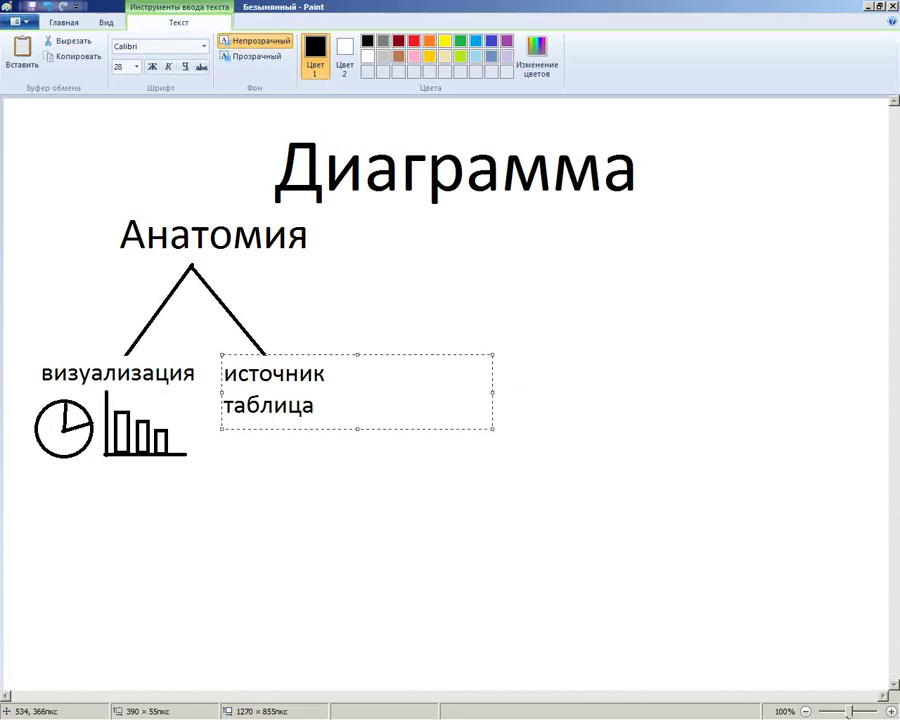
text(Учсуд)
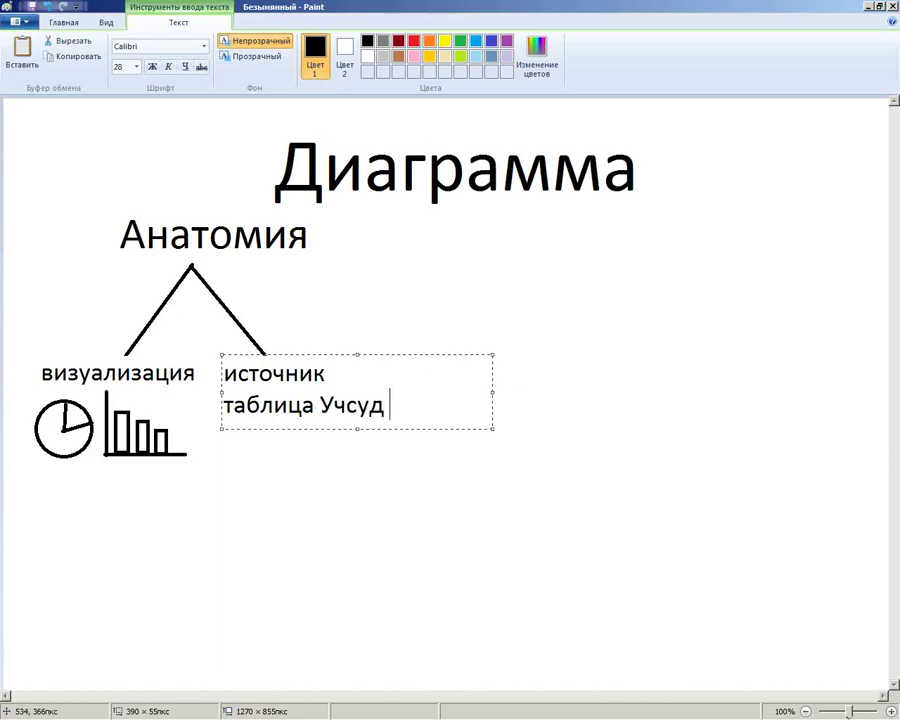
key(BackSpace)
key(BackSpace)
key(BackSpace)
key(BackSpace)
key(BackSpace)
key(BackSpace)
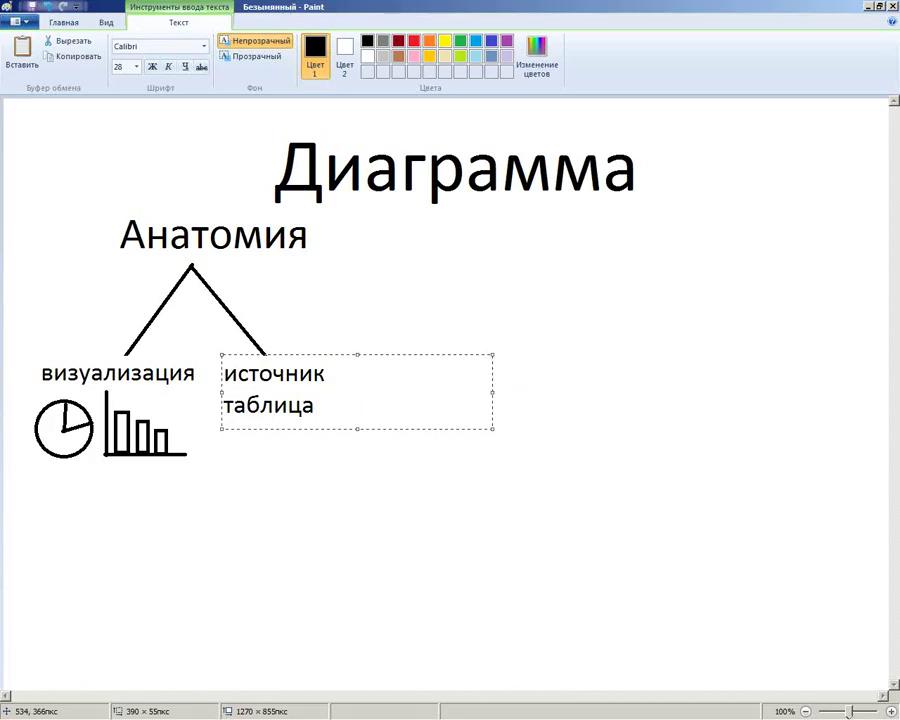
text(У)
key(BackSpace)
text(Exc)
text(el)
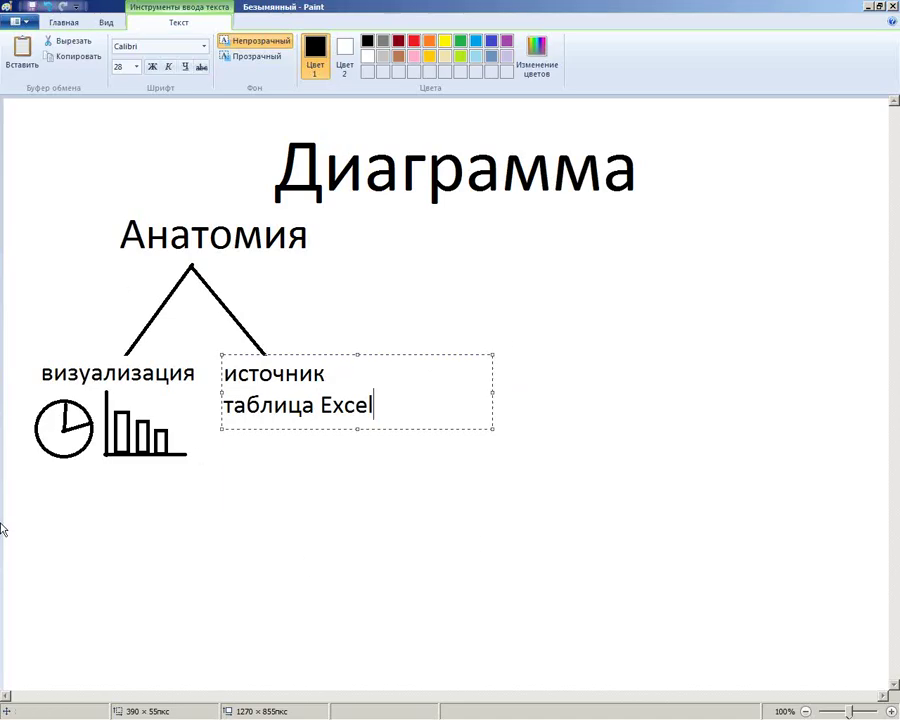
drag(30, 470, 399, 552)
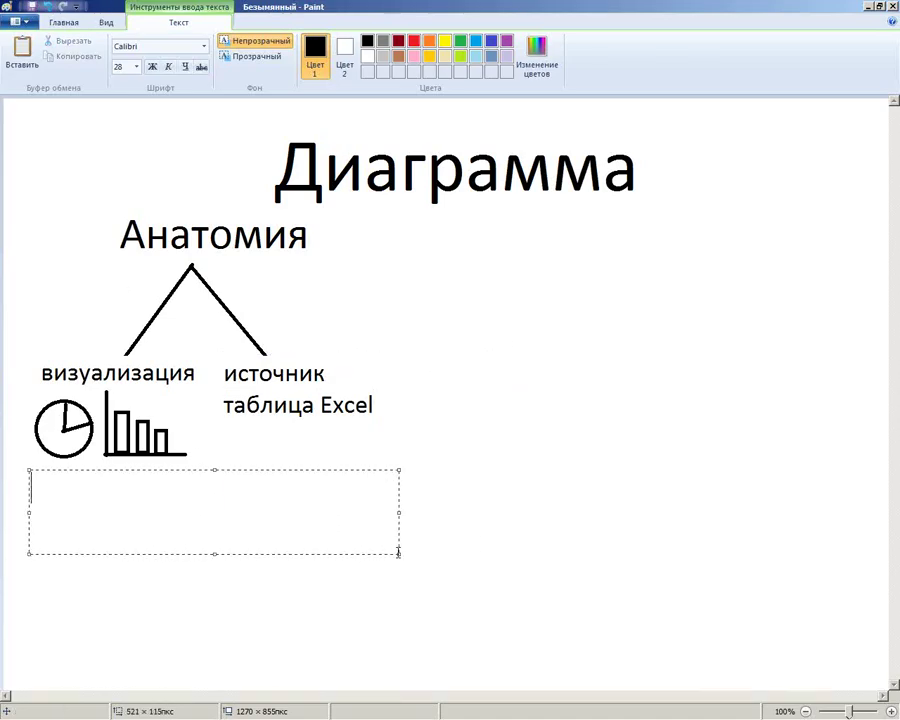
Type the author's name, then «Говори на языке диаграмм» on the next line, and commit it.
text(LK)
key(BackSpace)
key(BackSpace)
text(L;by)
key(BackSpace)
key(BackSpace)
key(BackSpace)
key(BackSpace)
key(BackSpace)
text(Джин Ж)
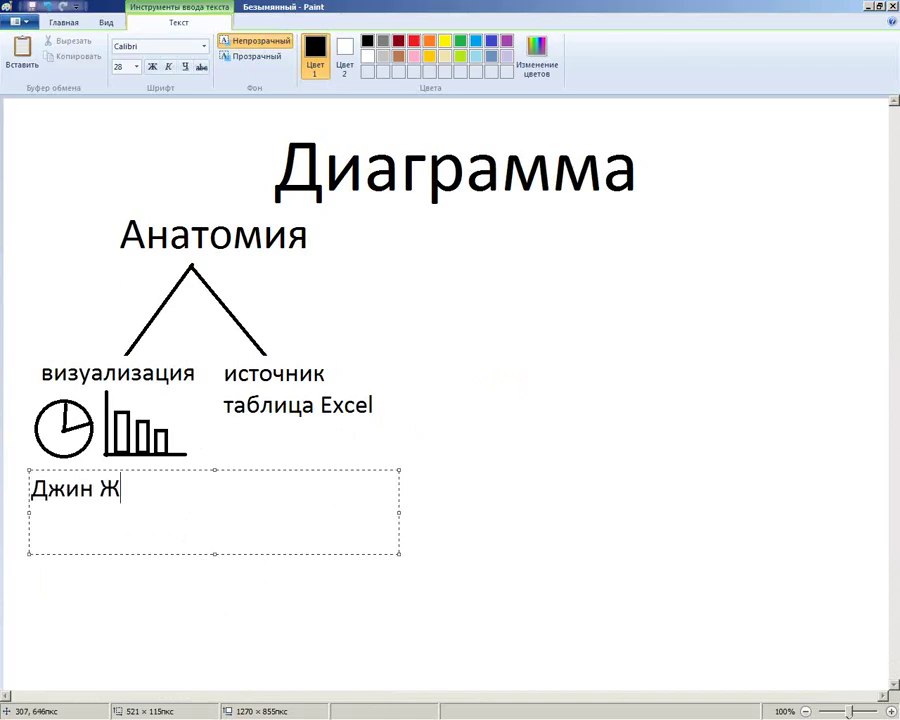
text(елязный)
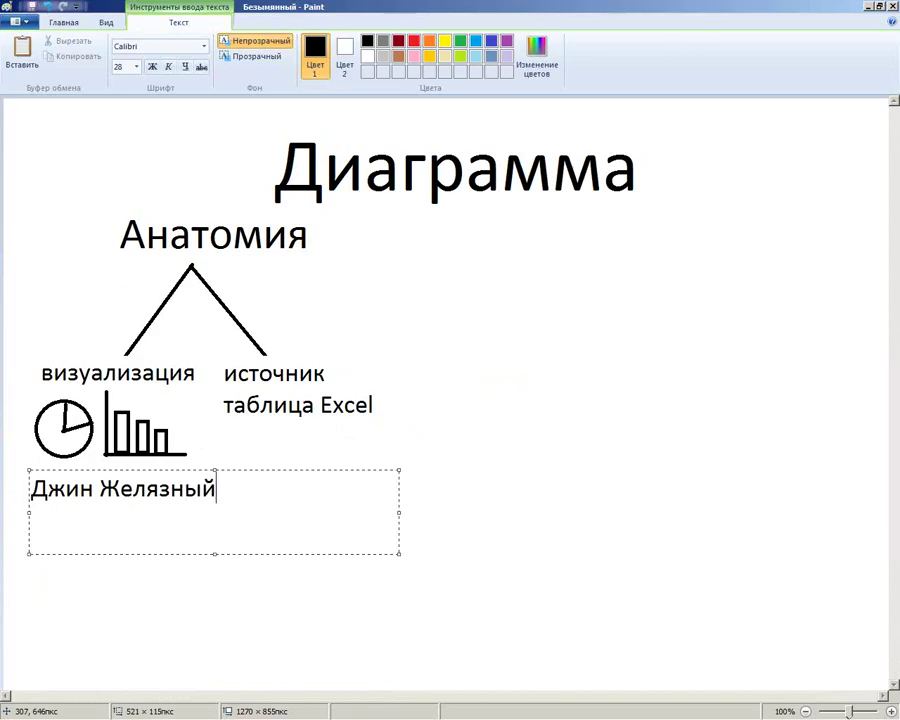
key(BackSpace)
key(Return)
text(ш)
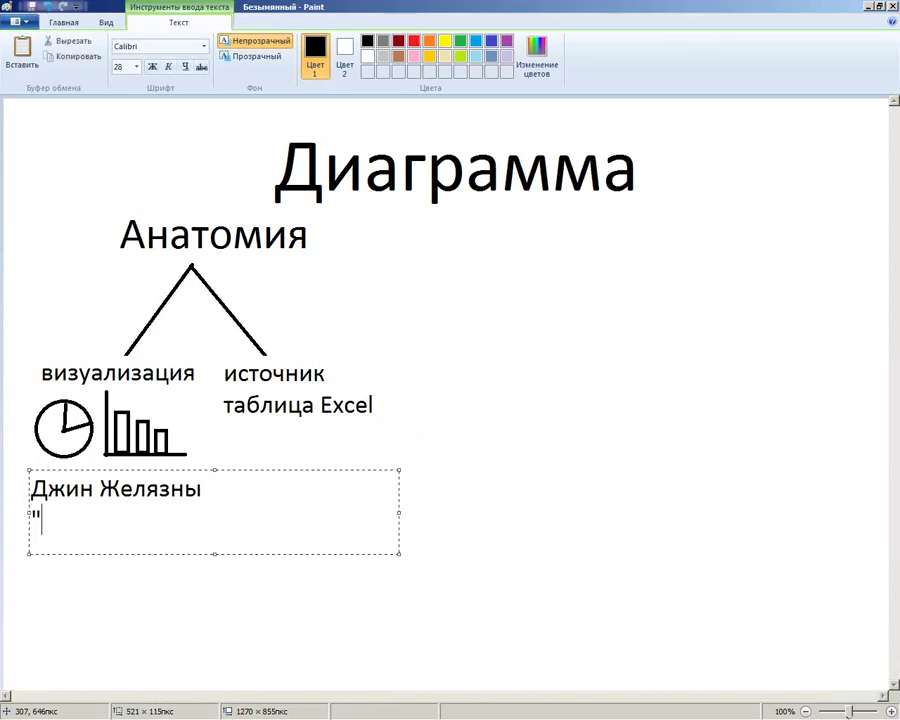
text(Говори )
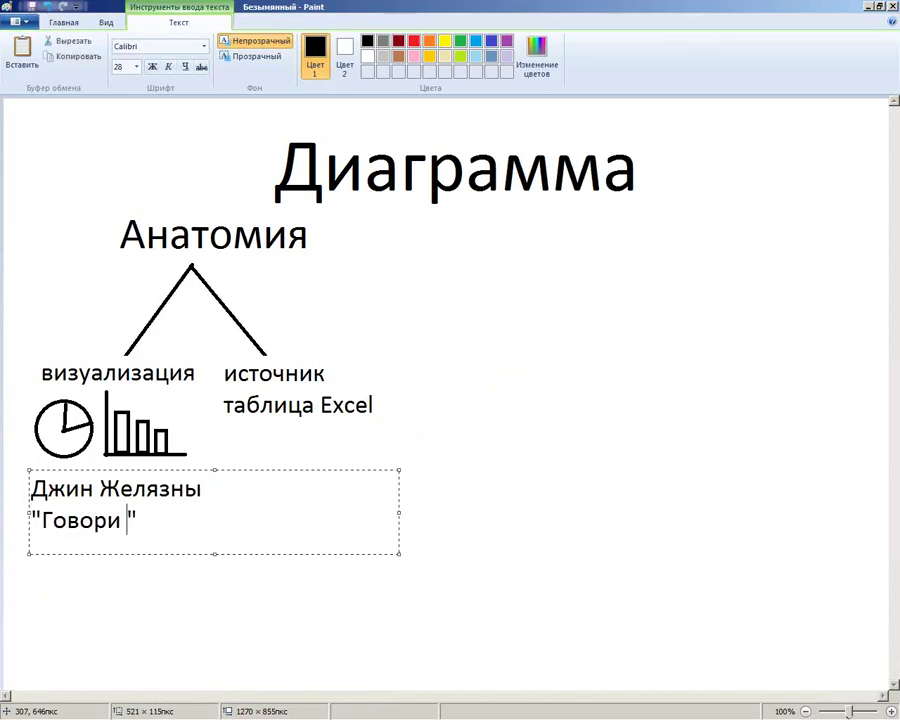
text(на языке)
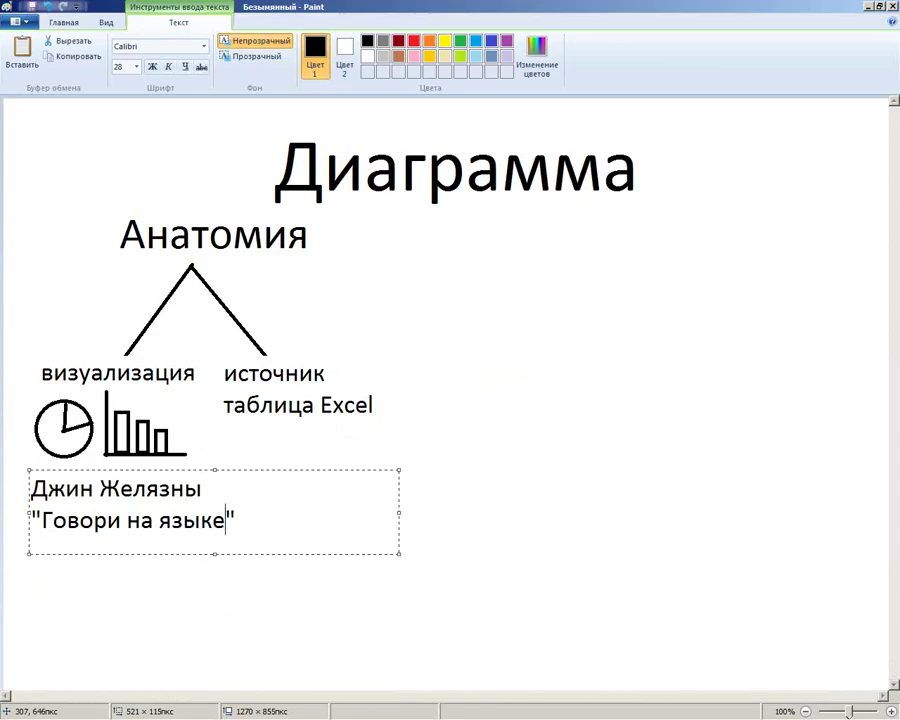
text( диаграмм)
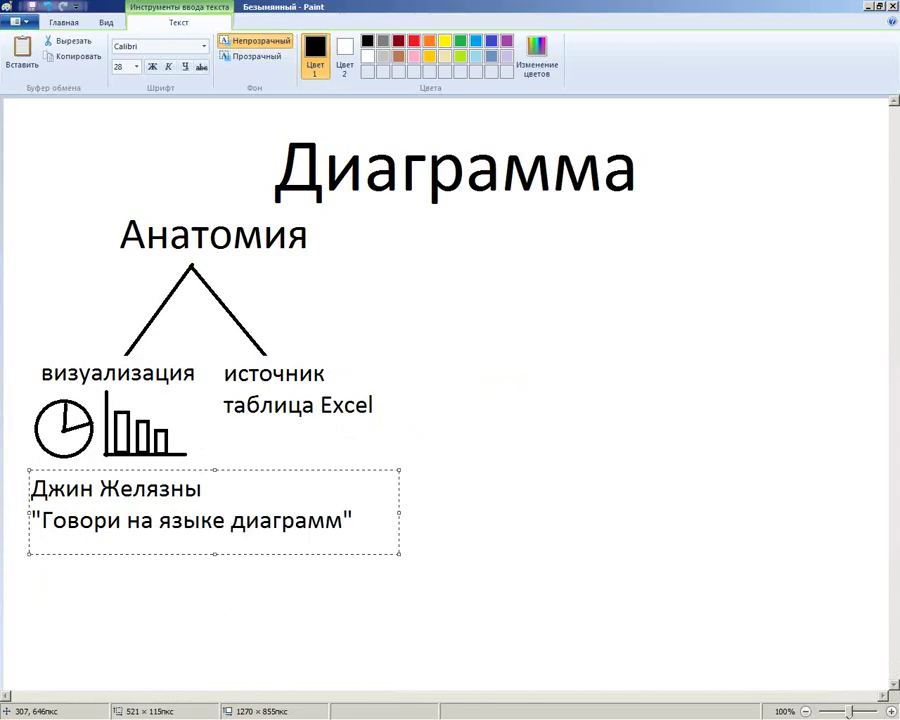
click(604, 390)
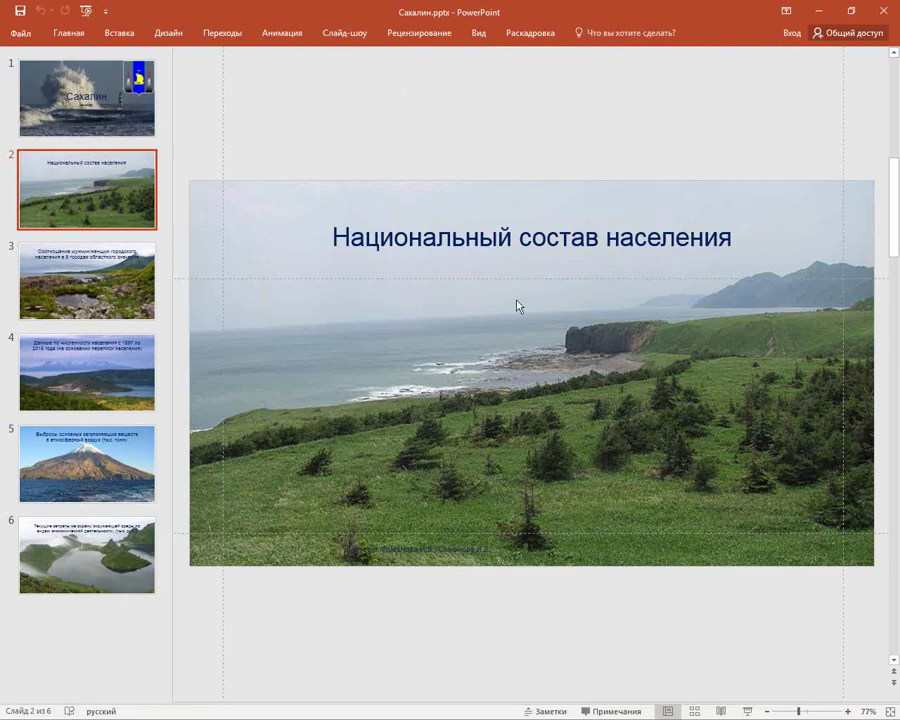
Insert a default Clustered Column chart on slide 2, then reopen its data sheet via Edit Data.
click(116, 32)
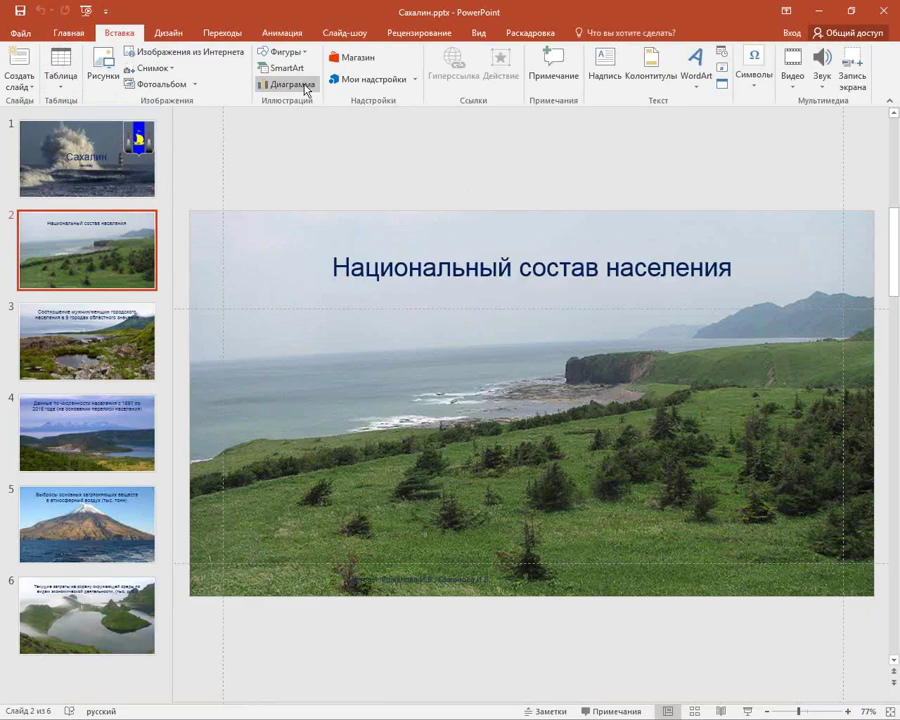
click(305, 86)
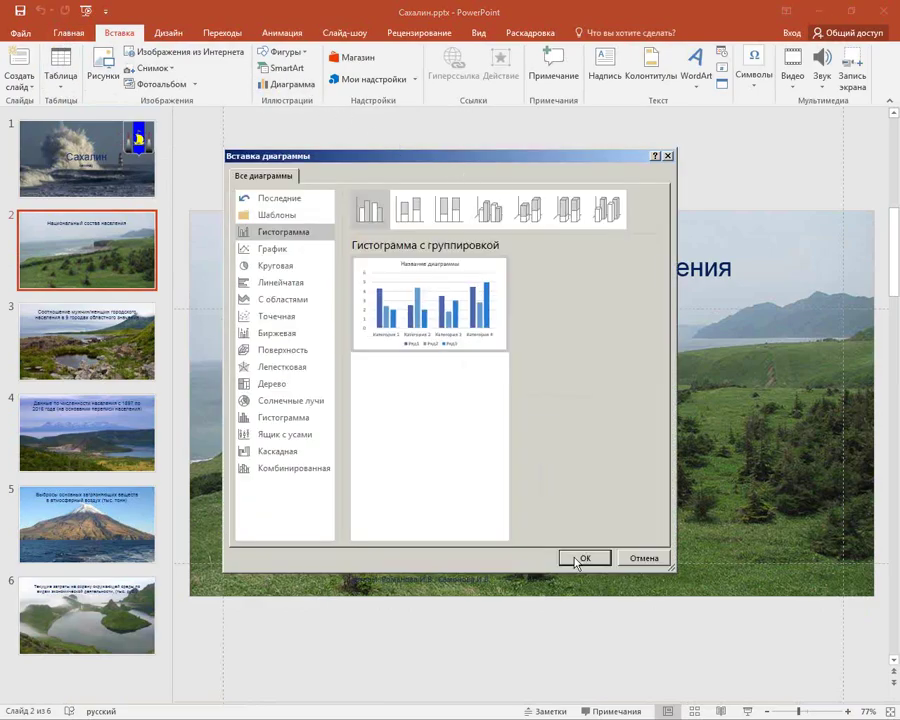
click(577, 559)
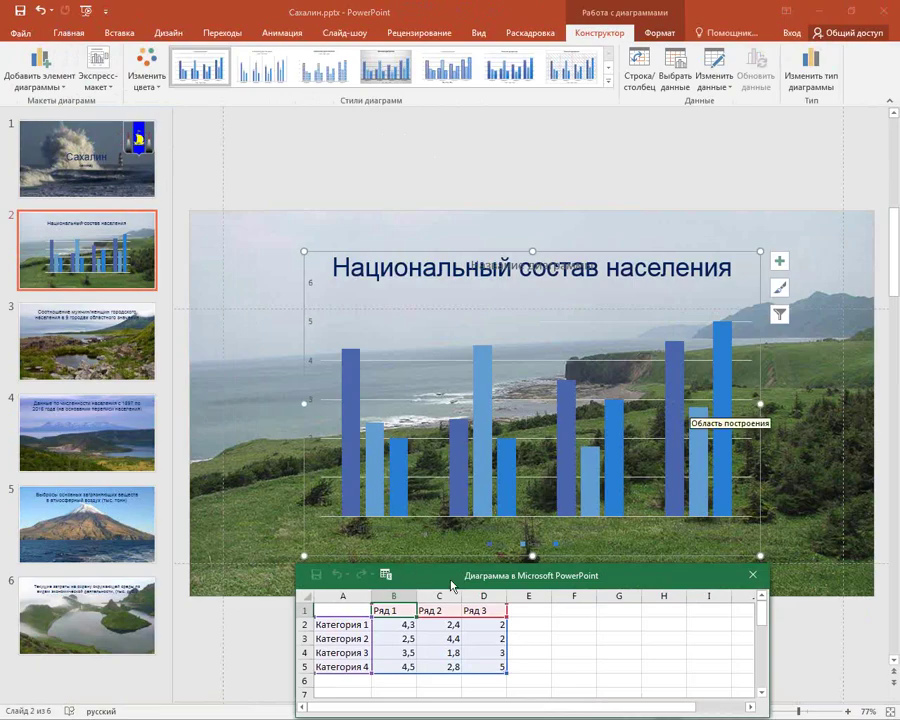
drag(451, 586, 492, 152)
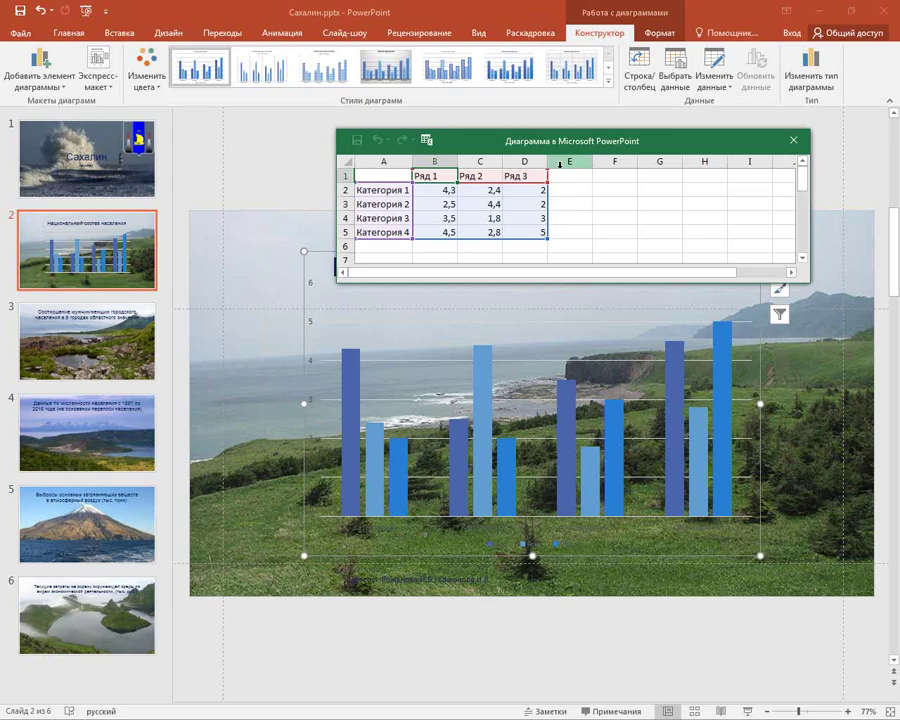
click(792, 140)
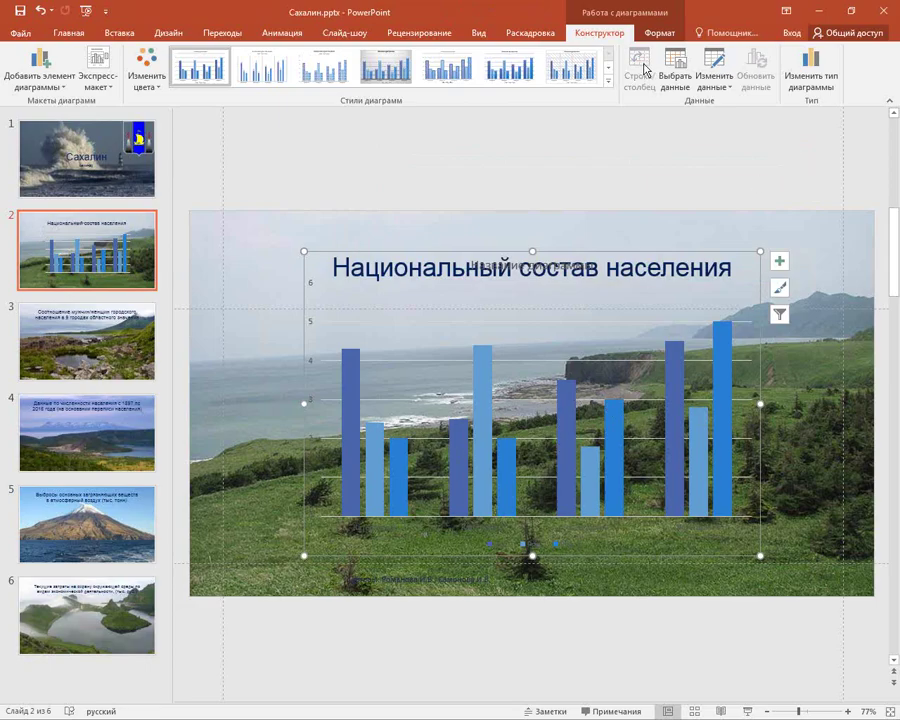
click(720, 68)
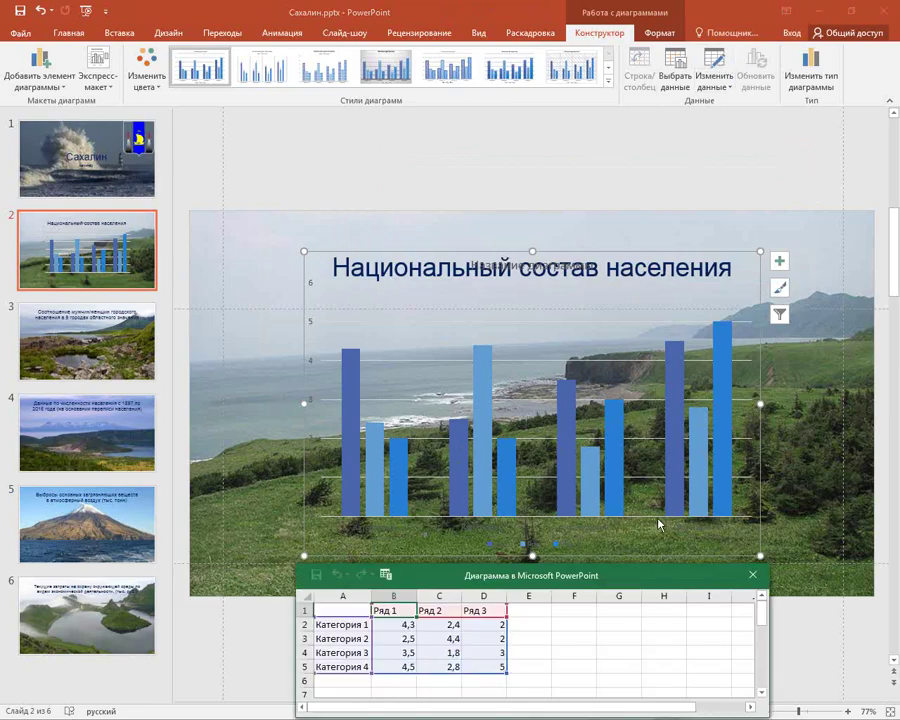
drag(655, 583, 657, 177)
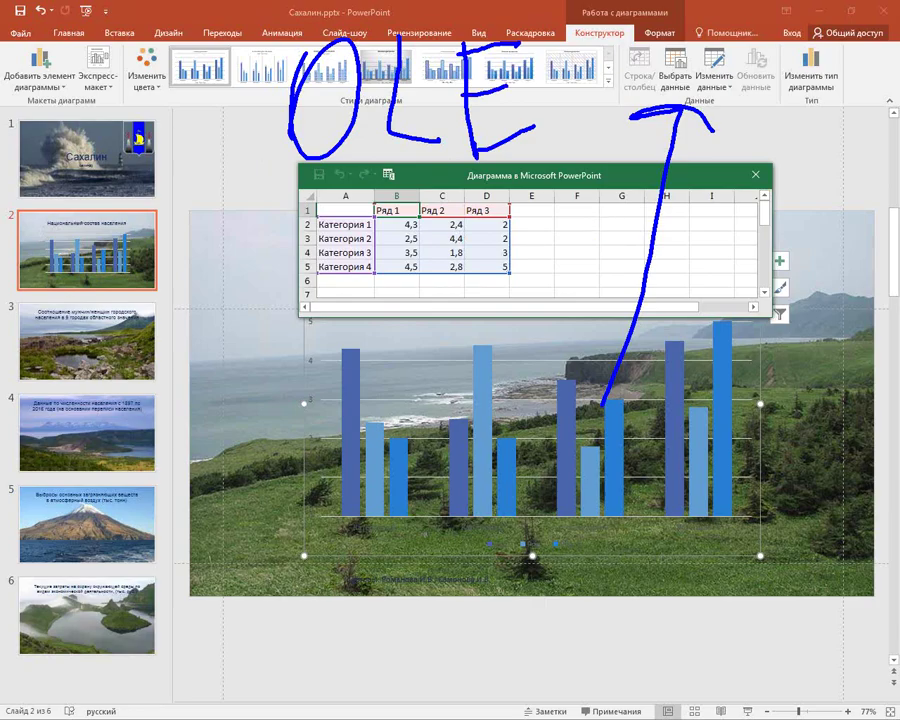
drag(498, 240, 610, 398)
Enter 11 in chart data cell D3 and 20 in C4, then delete the chart from the slide.
mouse_move(565, 338)
mouse_down()
mouse_move(610, 395)
mouse_move(658, 345)
mouse_up()
key(Escape)
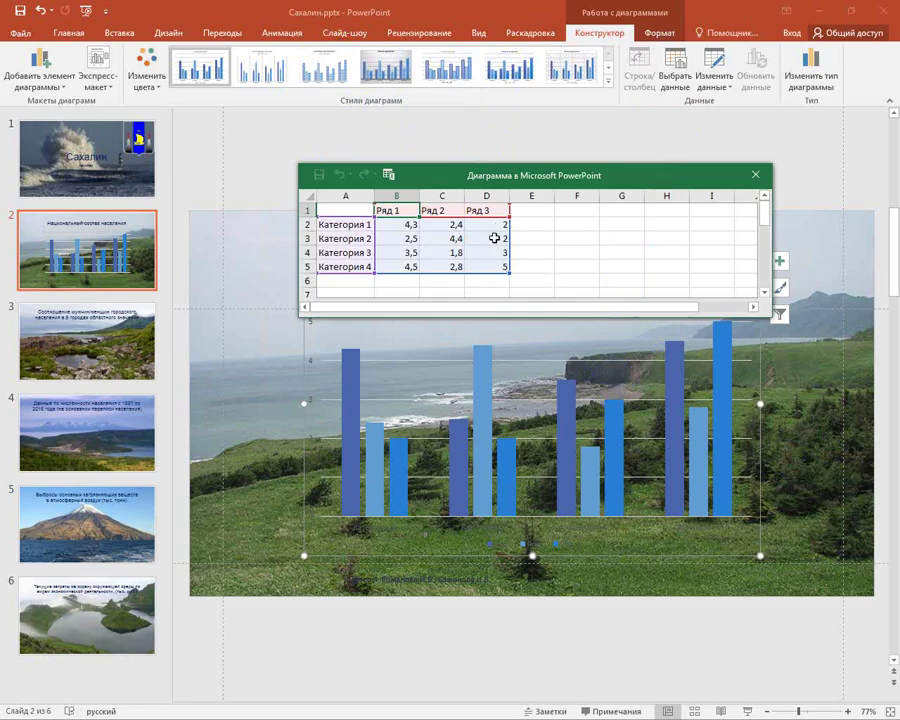
click(492, 238)
text(11)
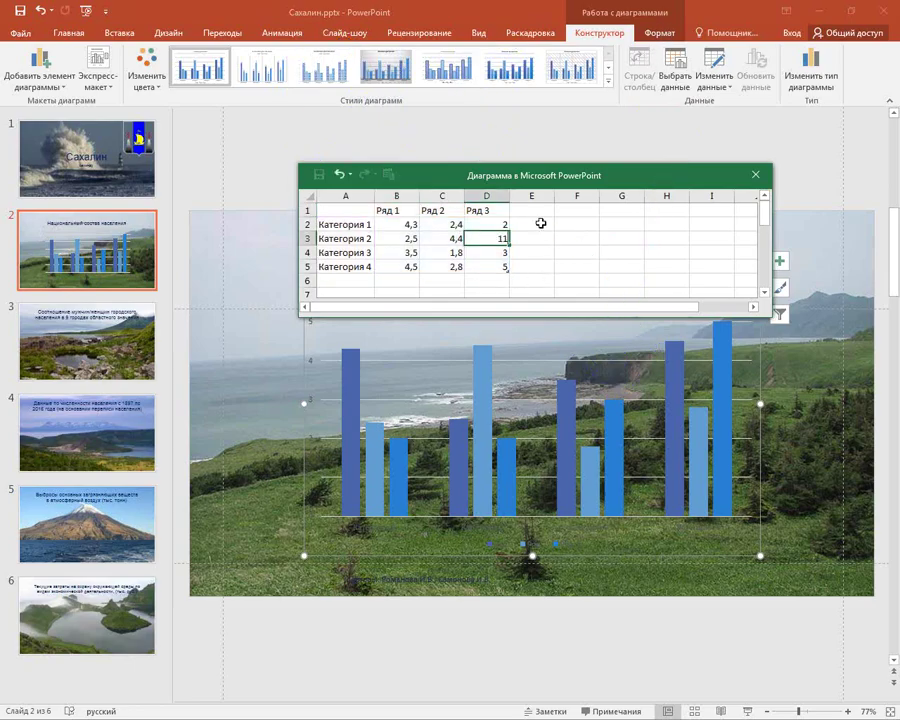
key(Return)
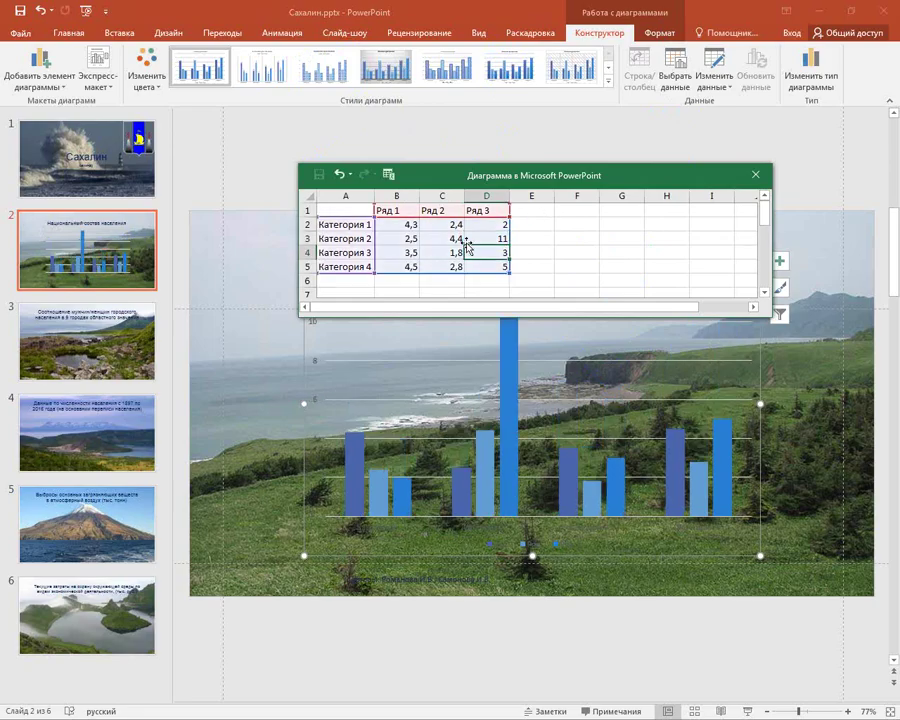
double_click(441, 253)
text(20)
key(Return)
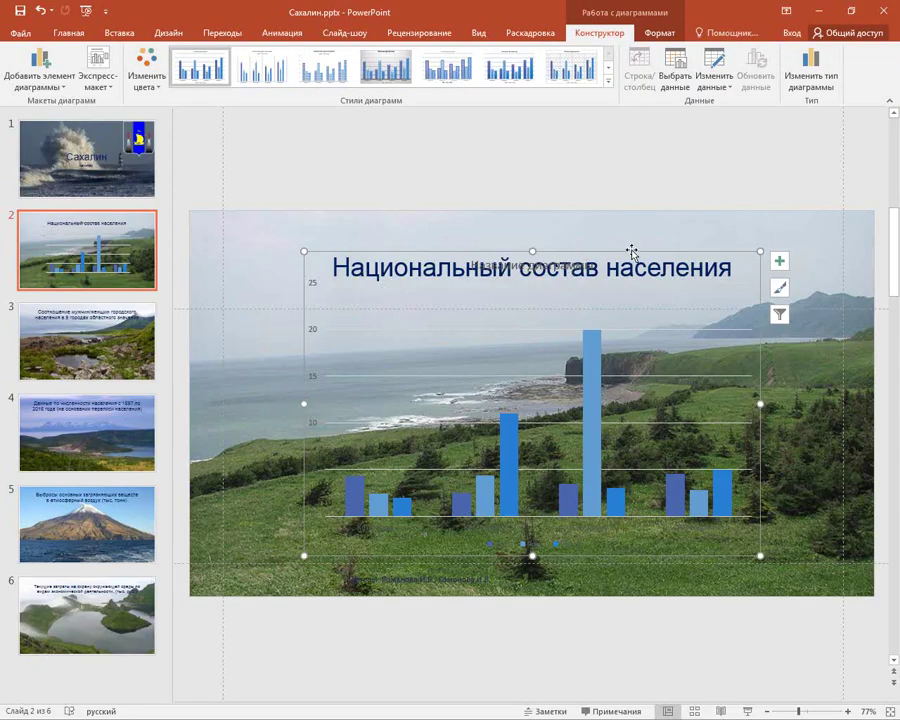
key(Delete)
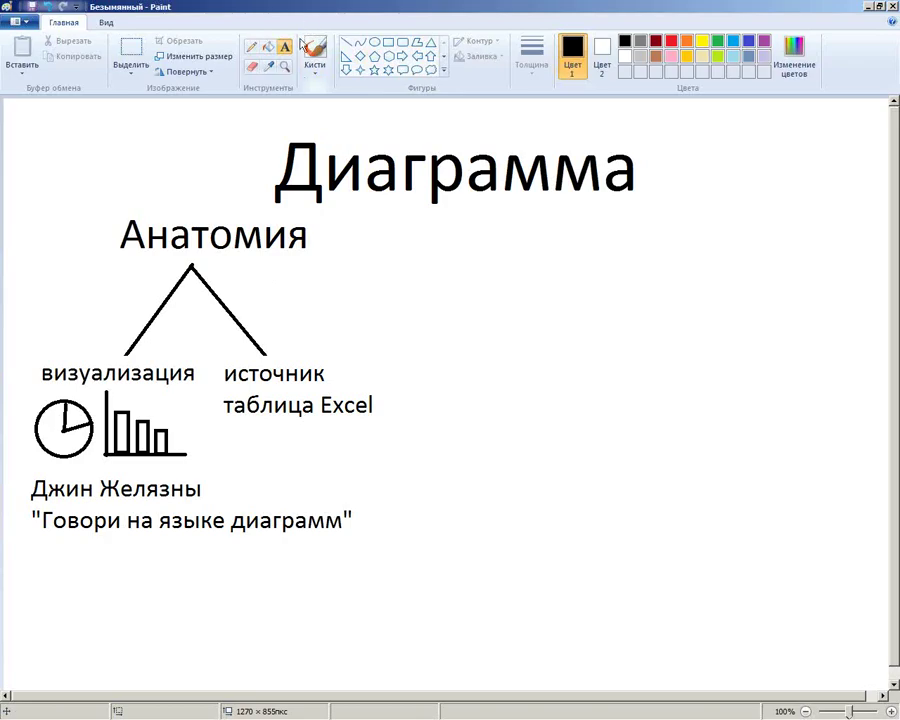
Type the bold heading «Импорт в PowerPoint» in a new text box right of the diagram.
drag(404, 222, 851, 583)
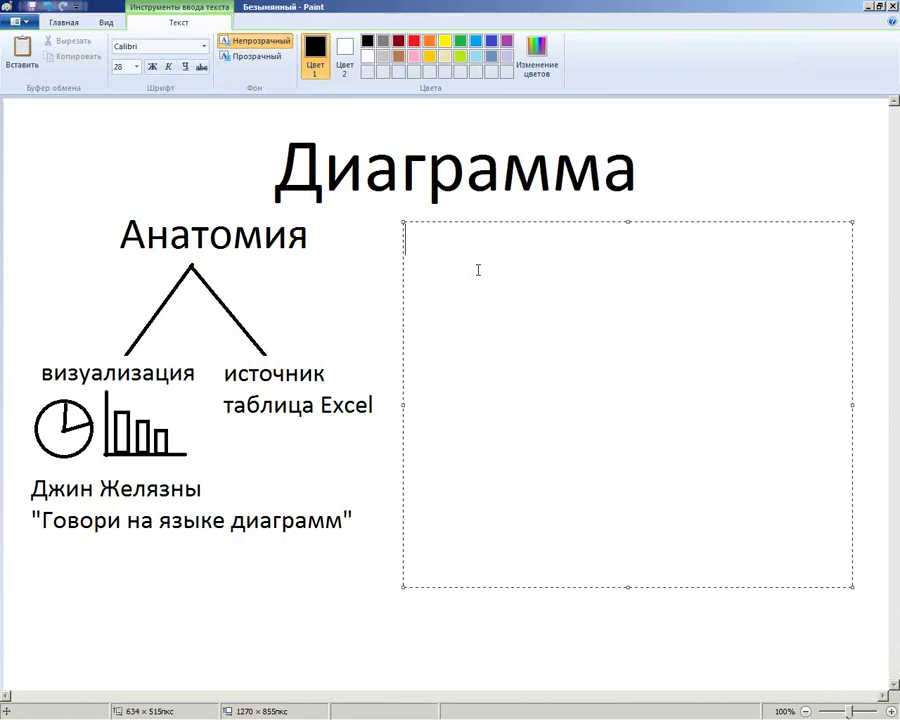
text(Импорт)
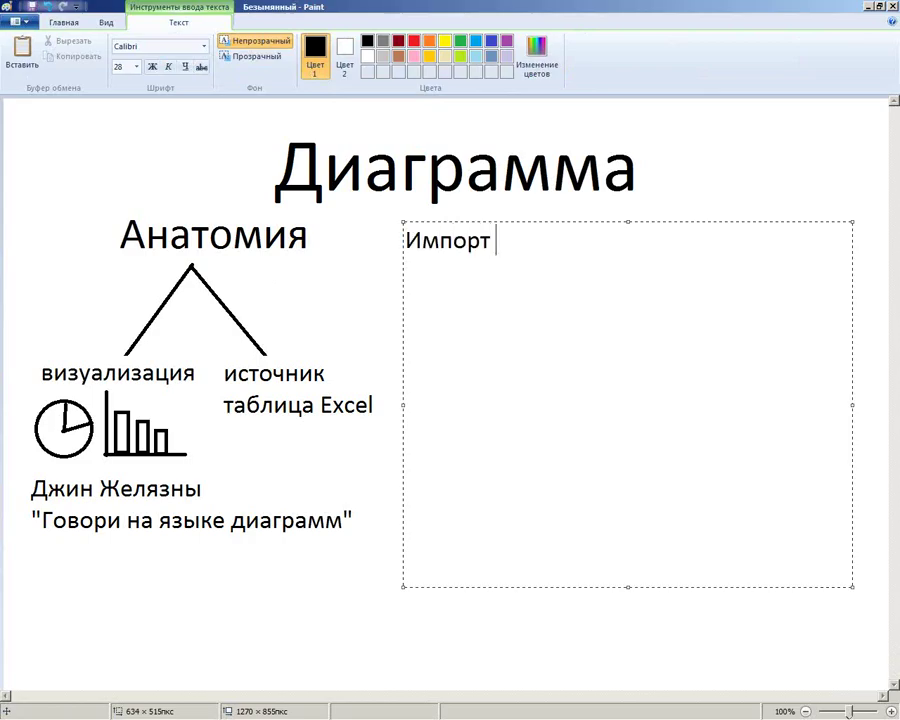
text( в)
key(alt)
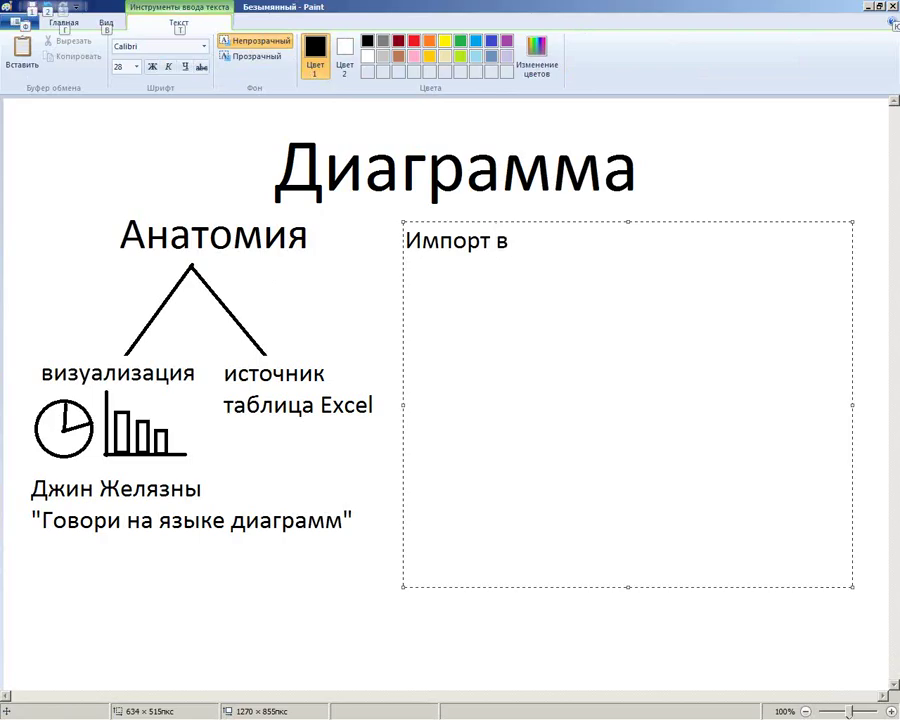
key(Escape)
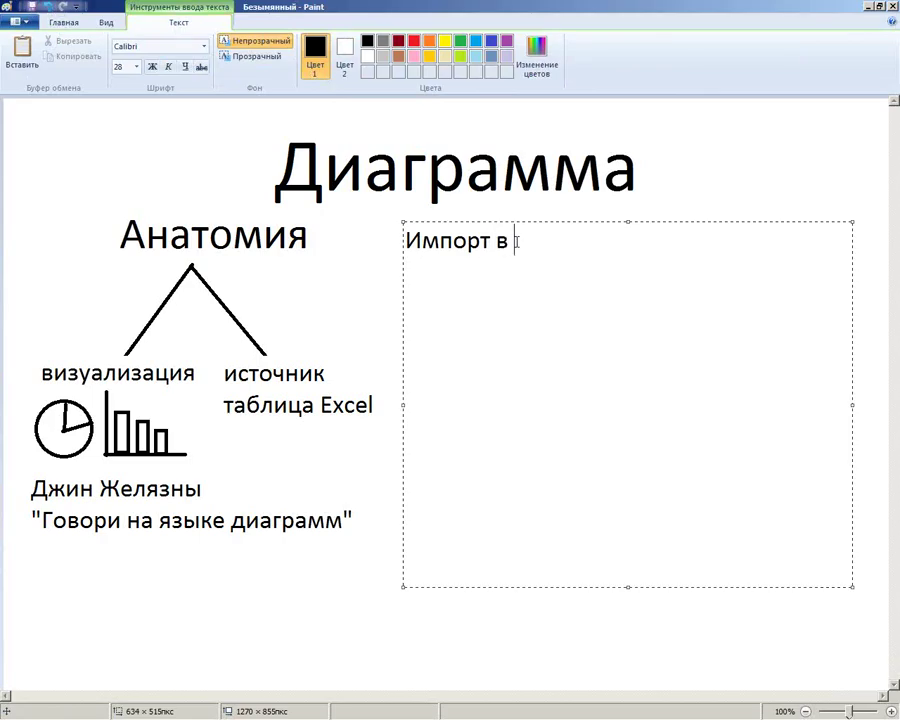
text(З)
key(BackSpace)
key(alt)
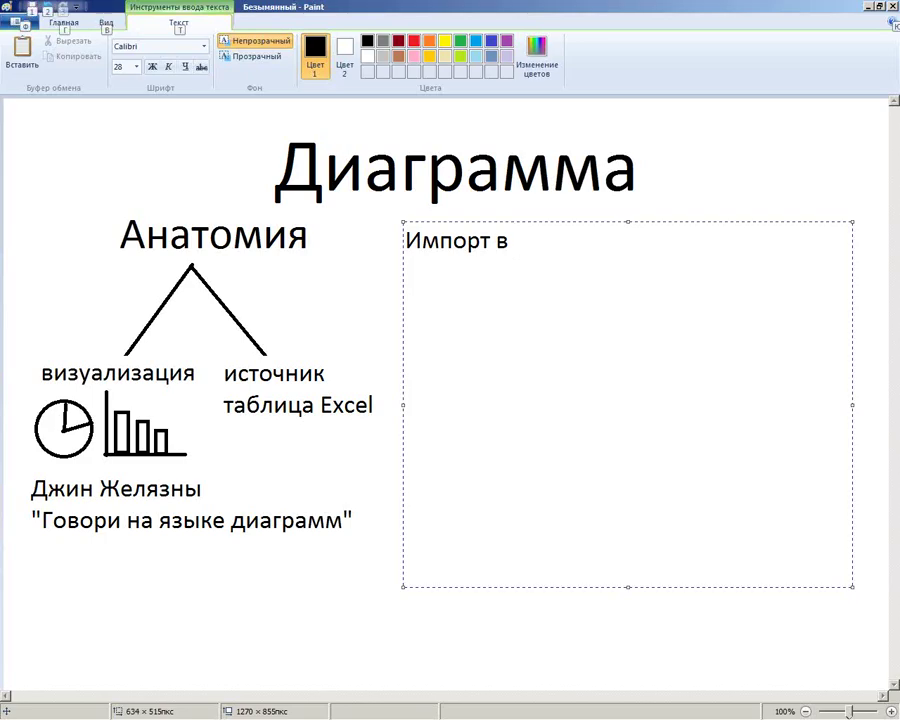
key(Escape)
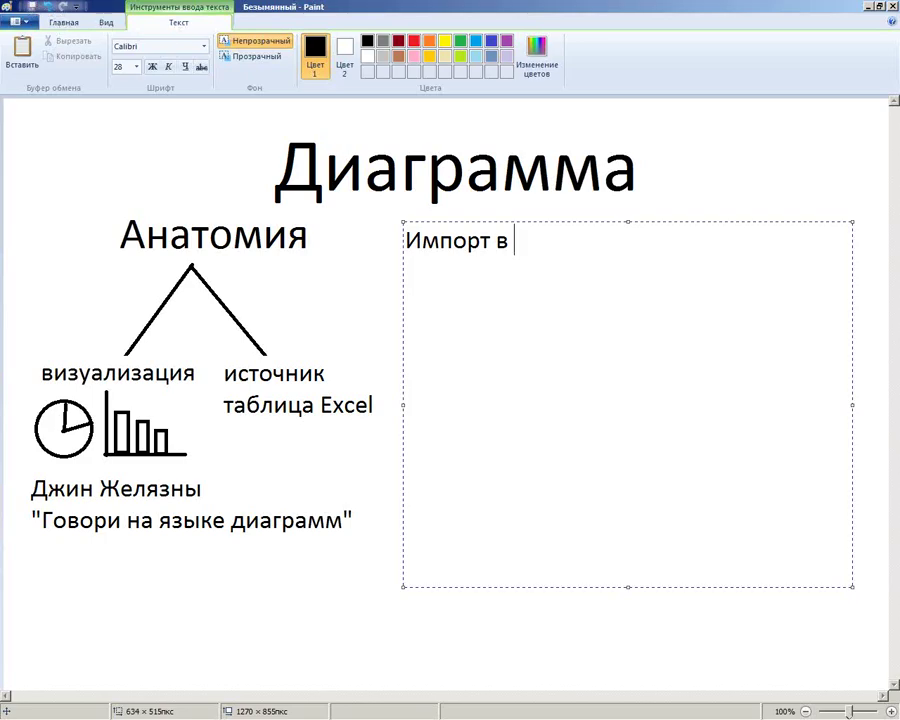
text(Ро)
text(q)
key(BackSpace)
text(werPo)
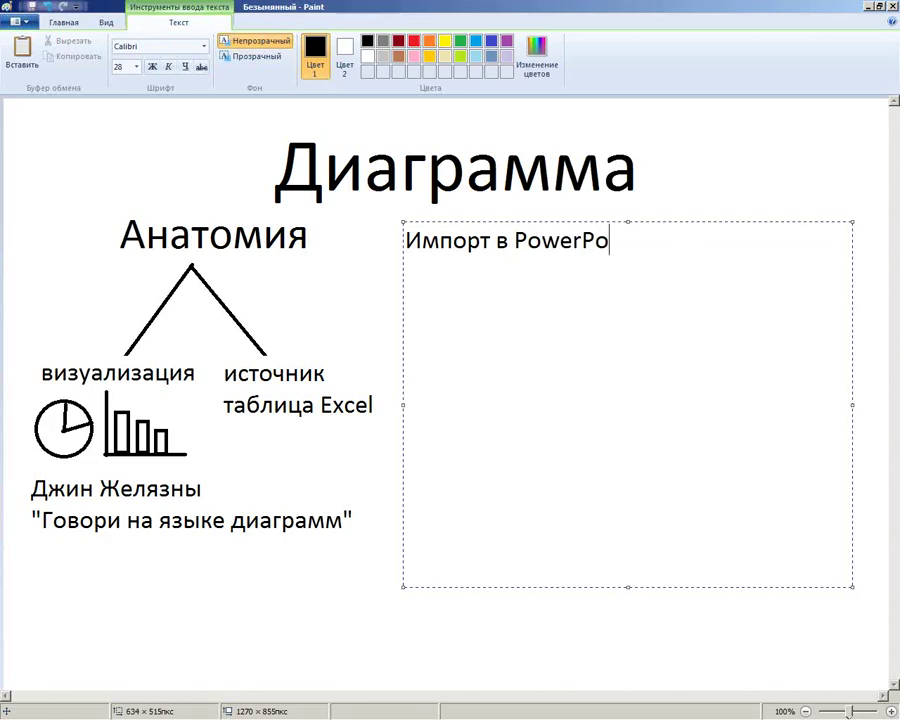
text(int)
key(ctrl+a)
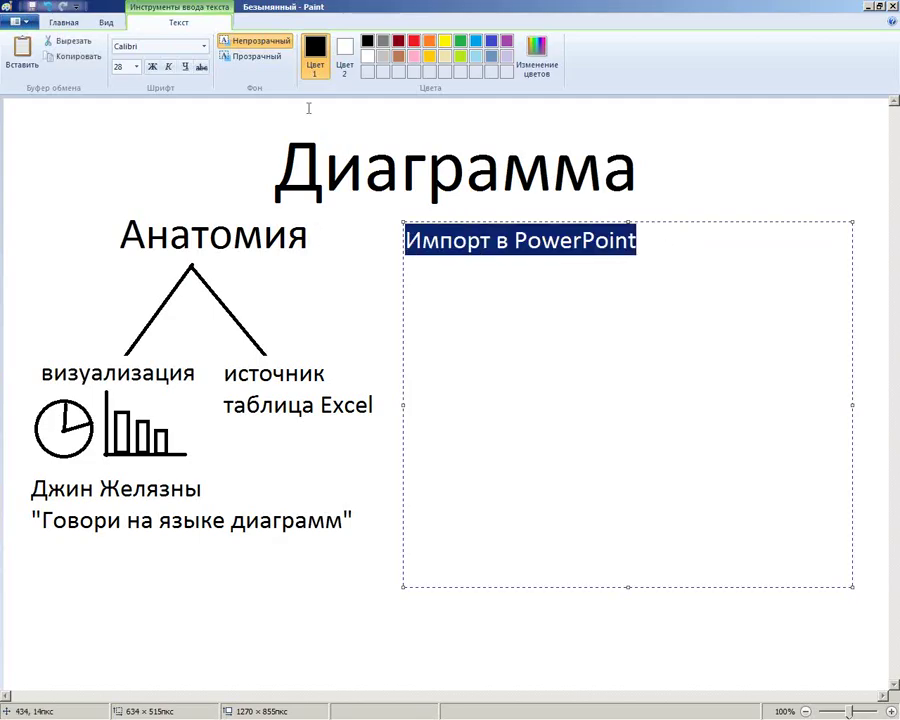
click(152, 66)
click(677, 253)
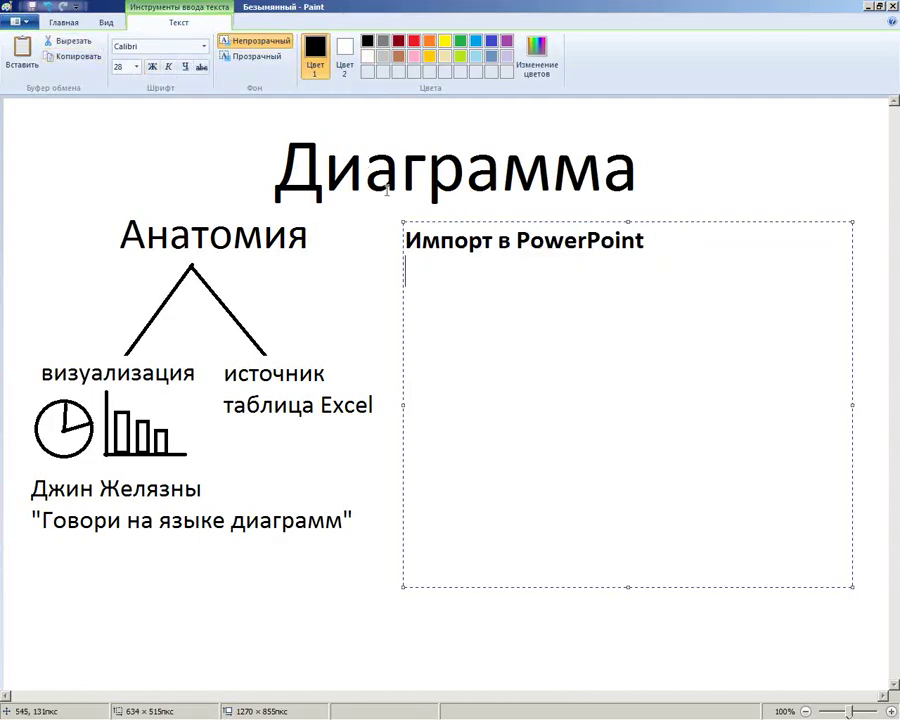
Add the line «способ ПКМ» beneath the heading and commit the text.
key(Return)
text(cg)
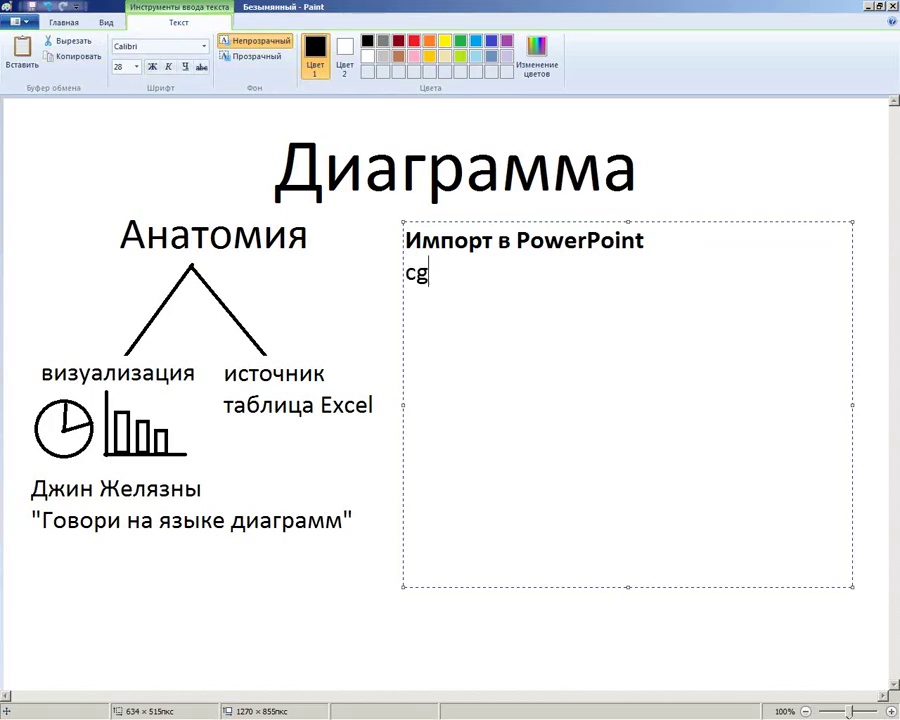
key(BackSpace)
key(BackSpace)
key(alt)
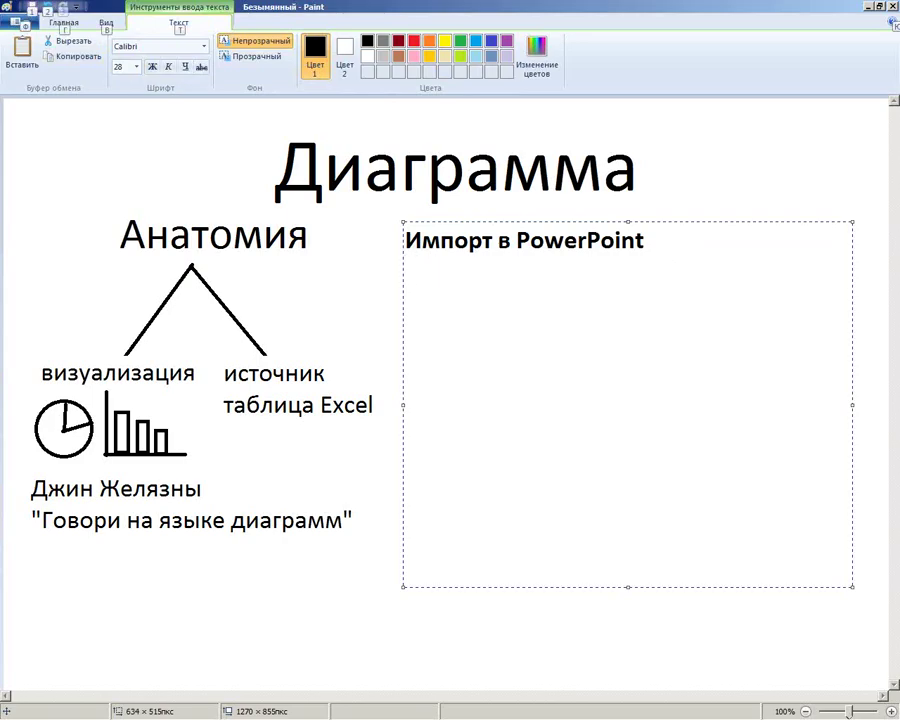
key(alt)
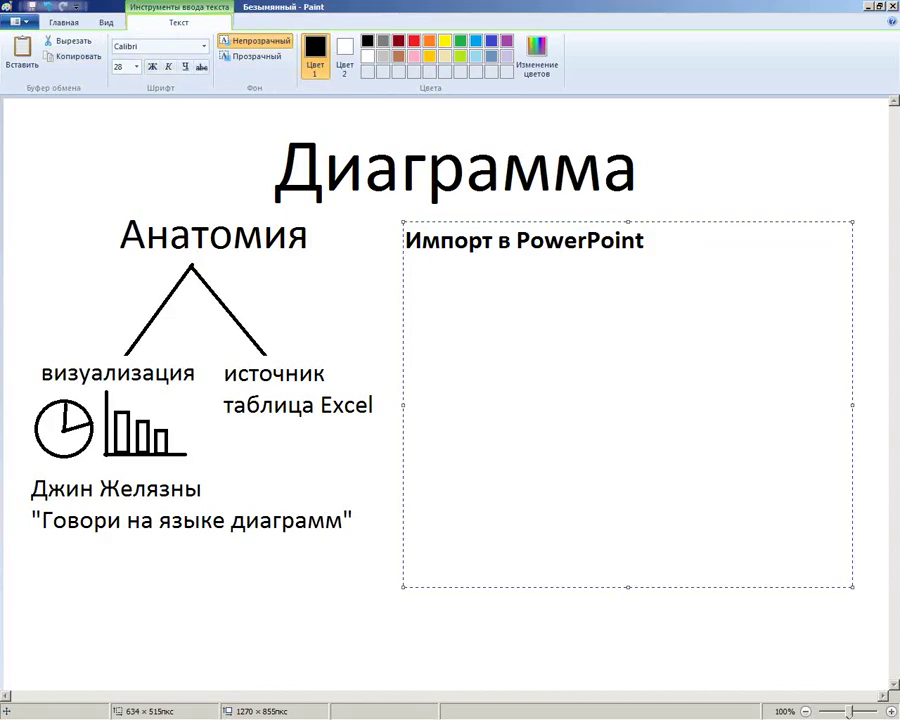
text(спаособ)
key(BackSpace)
key(BackSpace)
key(BackSpace)
key(BackSpace)
key(BackSpace)
text(о)
text(соб ПКМ)
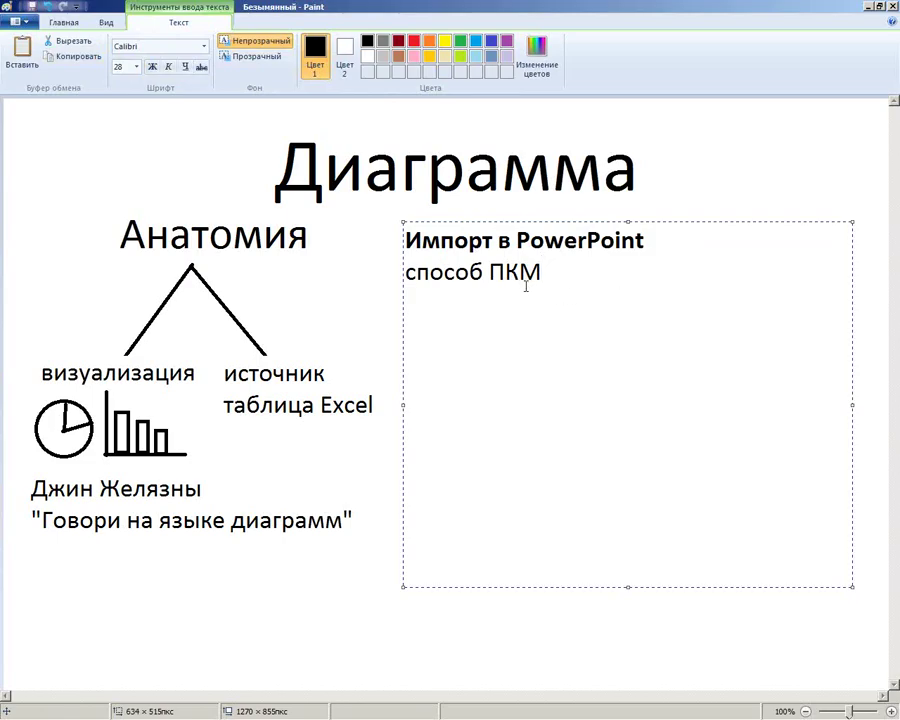
click(554, 330)
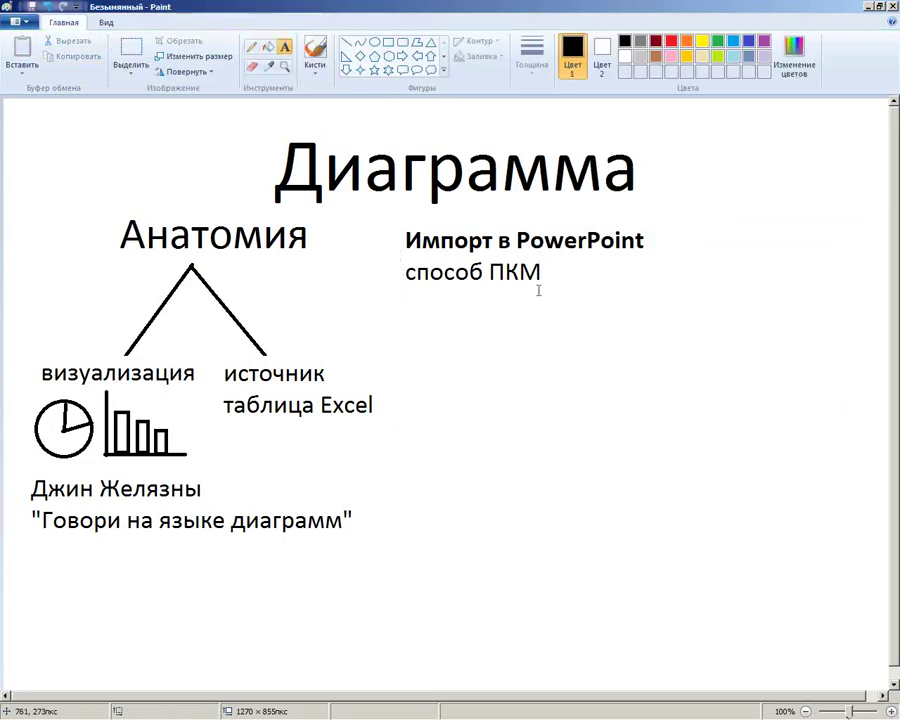
Write '- внедрить....' and '- связать...' on two lines in a text box below the heading.
drag(548, 291, 855, 423)
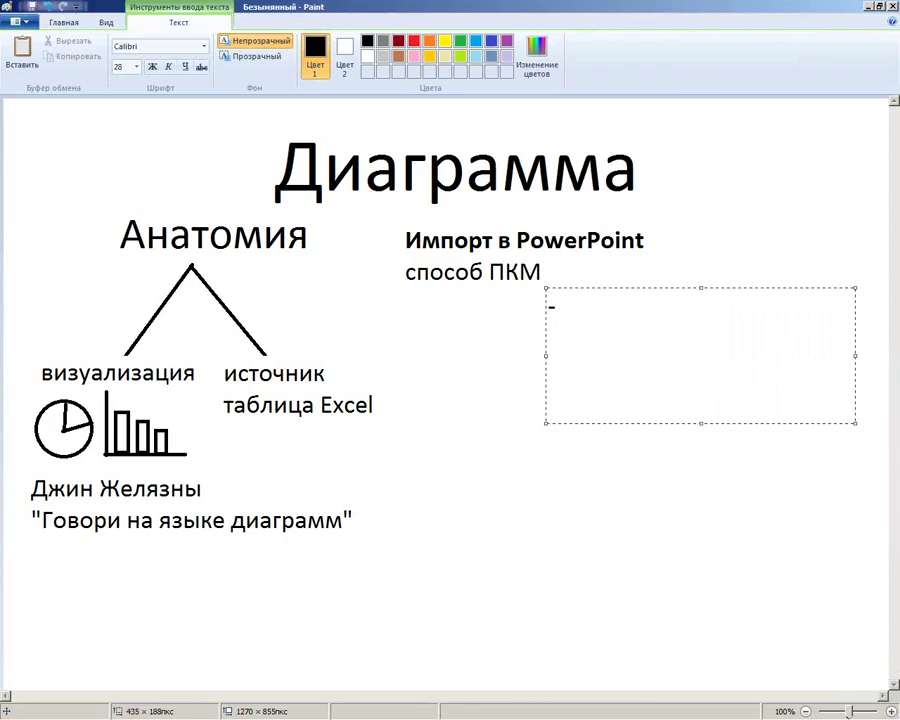
text( вн)
text(едрить)
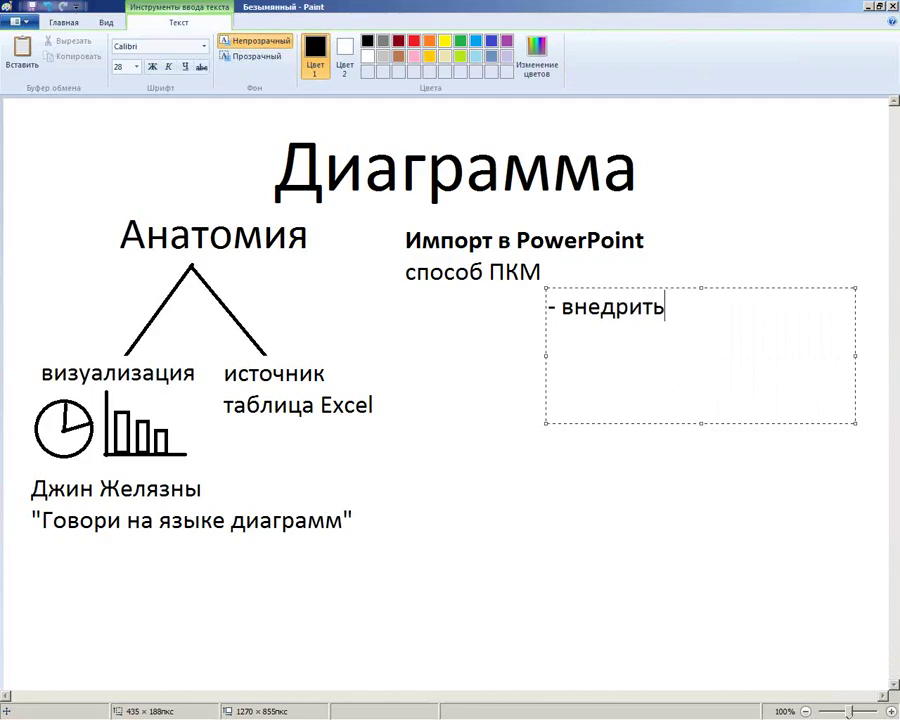
text(....)
key(Return)
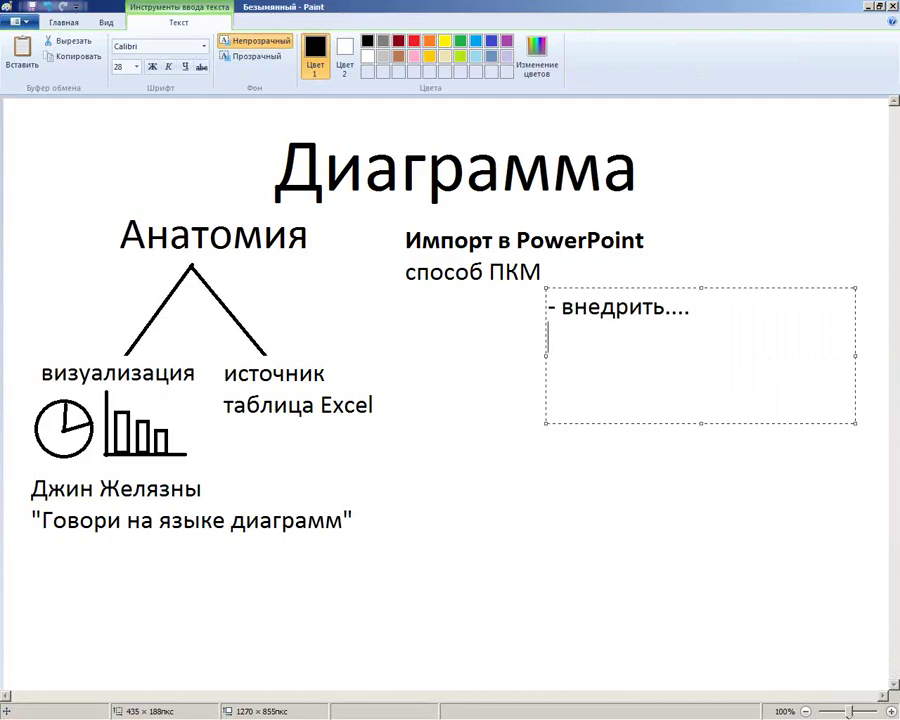
text(-)
text( свчя)
key(BackSpace)
key(BackSpace)
text(яза)
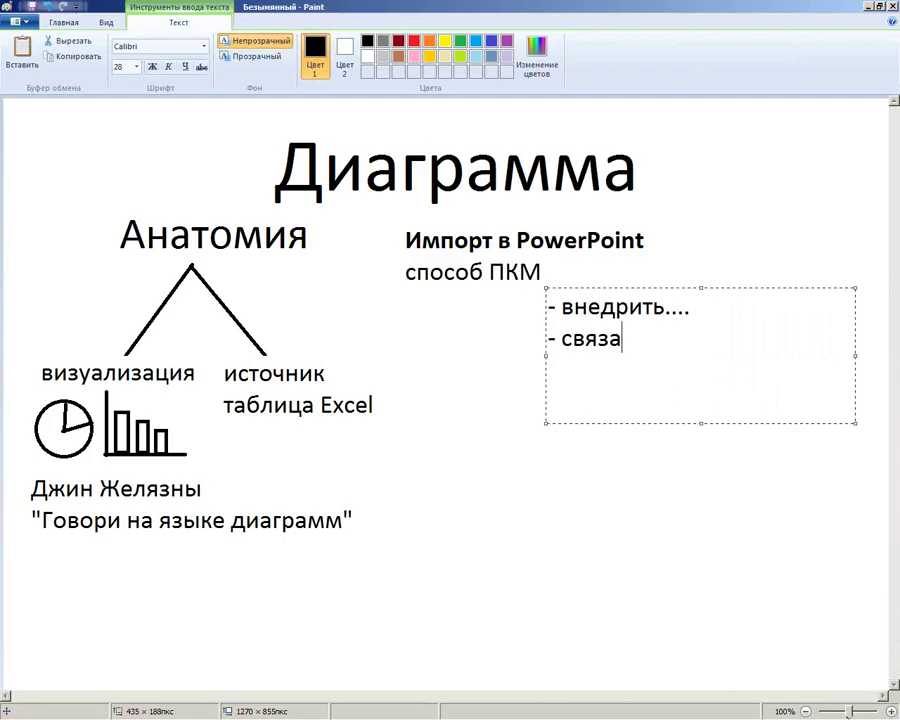
text(ть...)
click(434, 418)
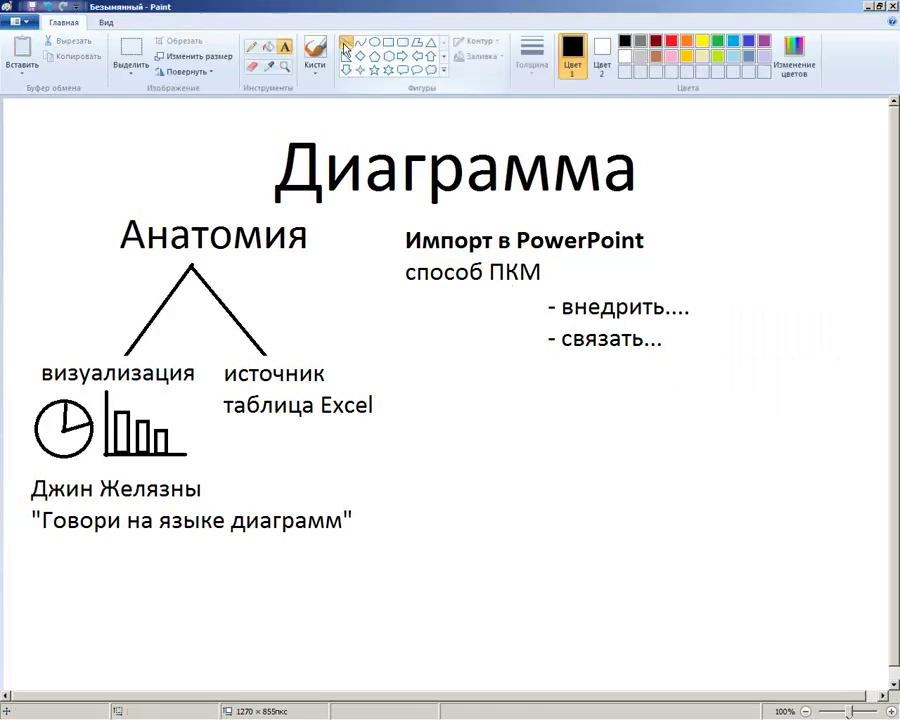
Draw a red arrow from the bullet notes to the Excel source label.
click(345, 44)
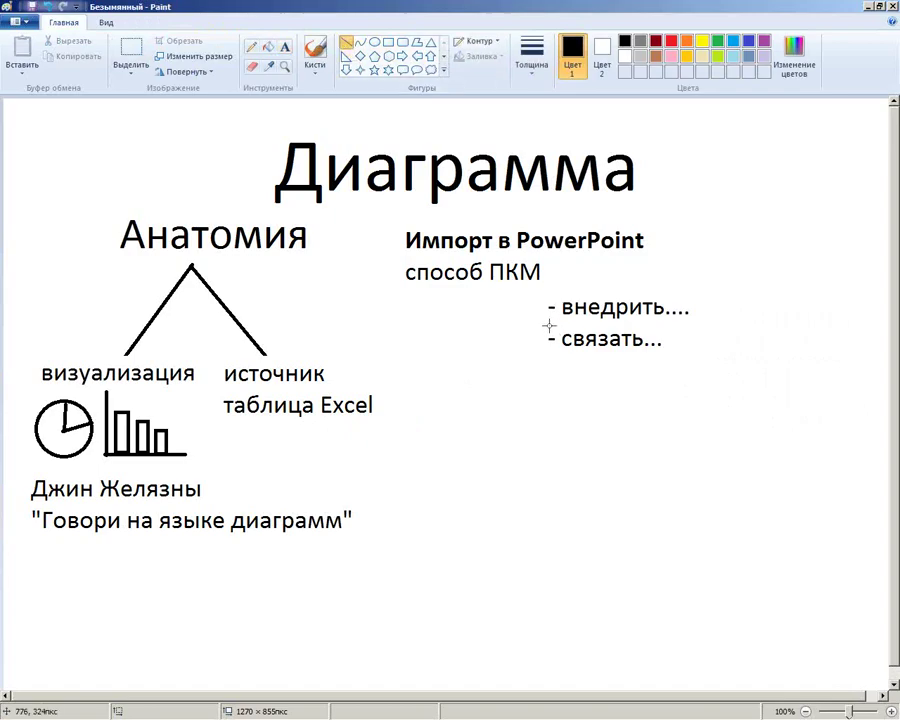
drag(550, 320, 380, 377)
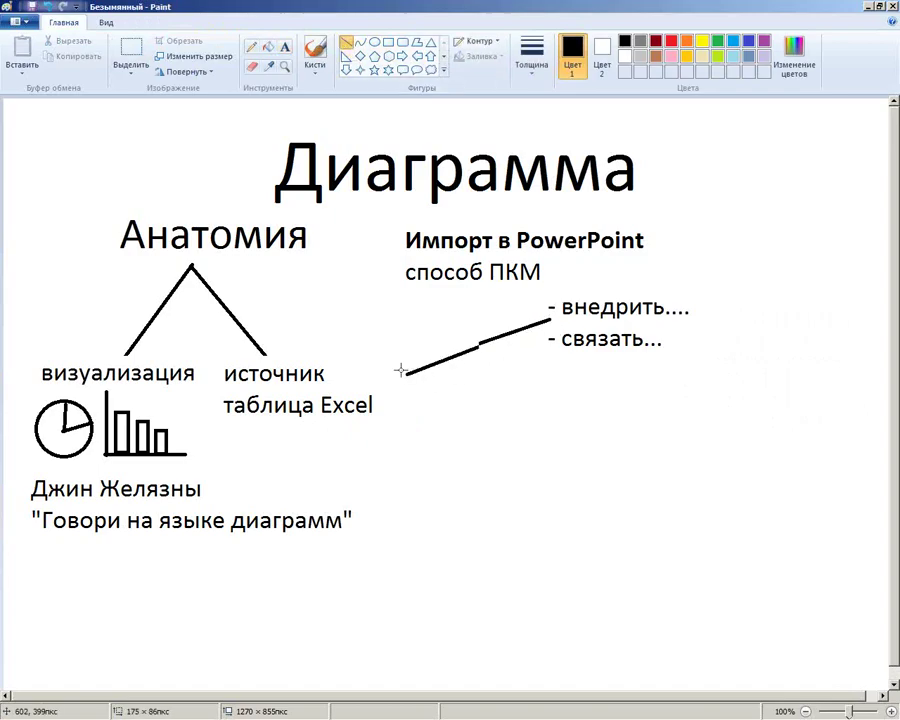
click(671, 40)
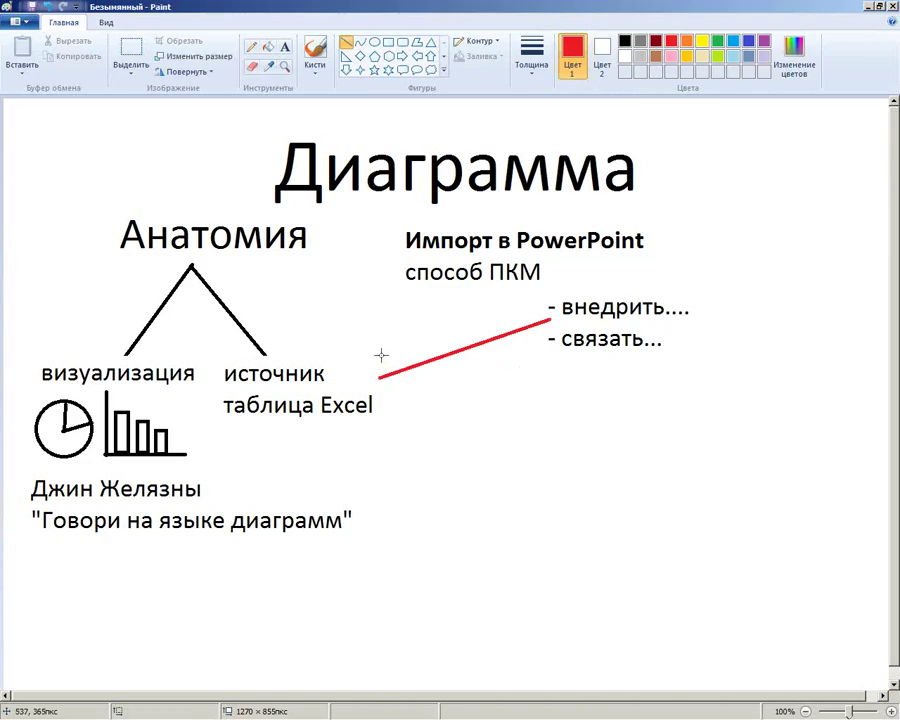
drag(381, 355, 382, 376)
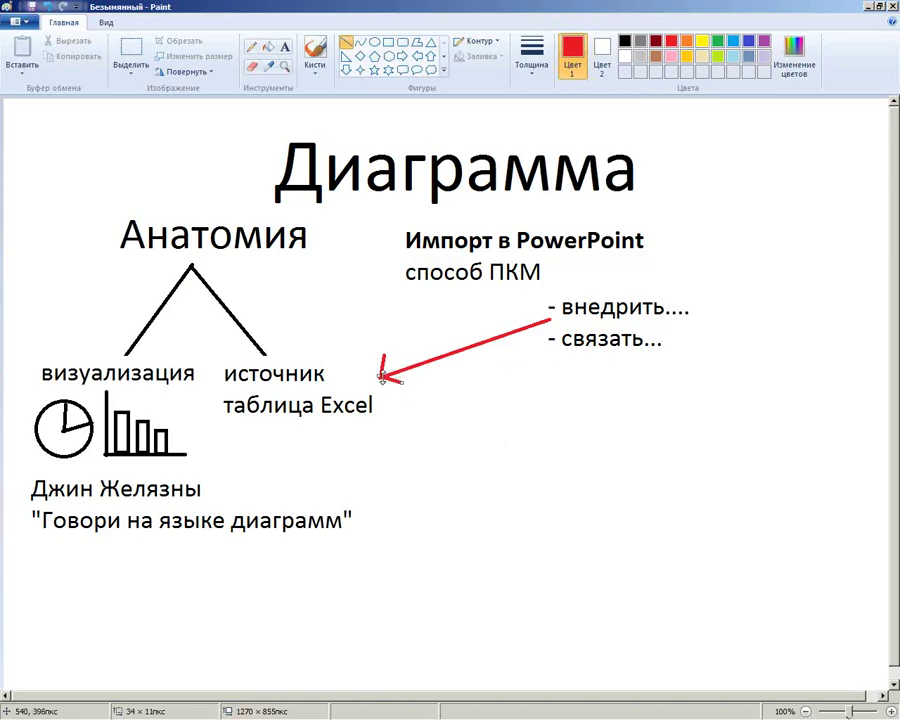
click(591, 428)
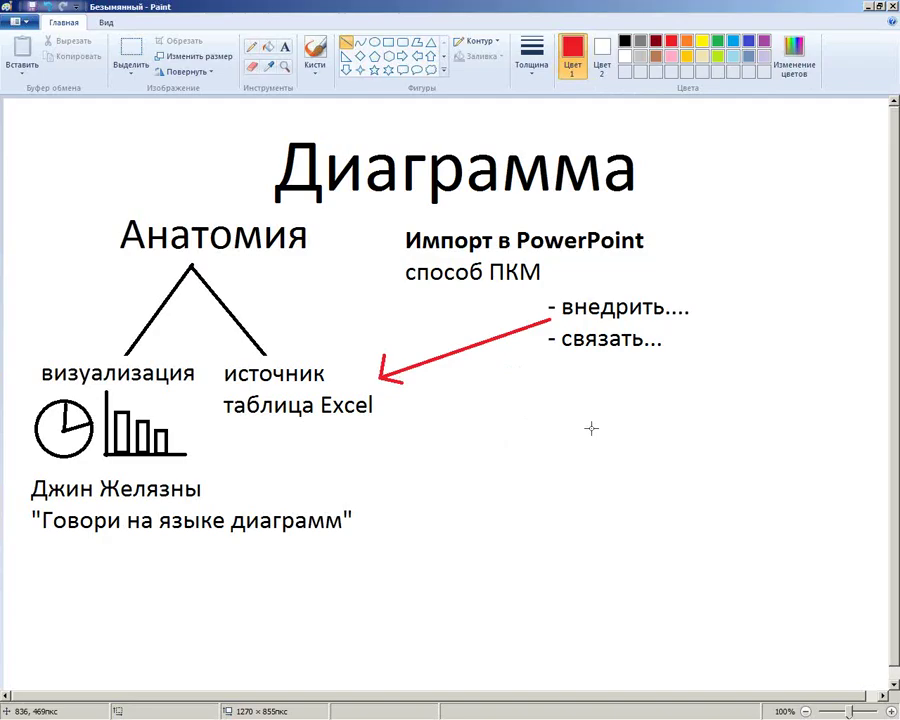
Enclose the 'таблица Excel' label in a red rectangle and minimize Paint.
click(402, 44)
drag(213, 366, 376, 421)
click(510, 454)
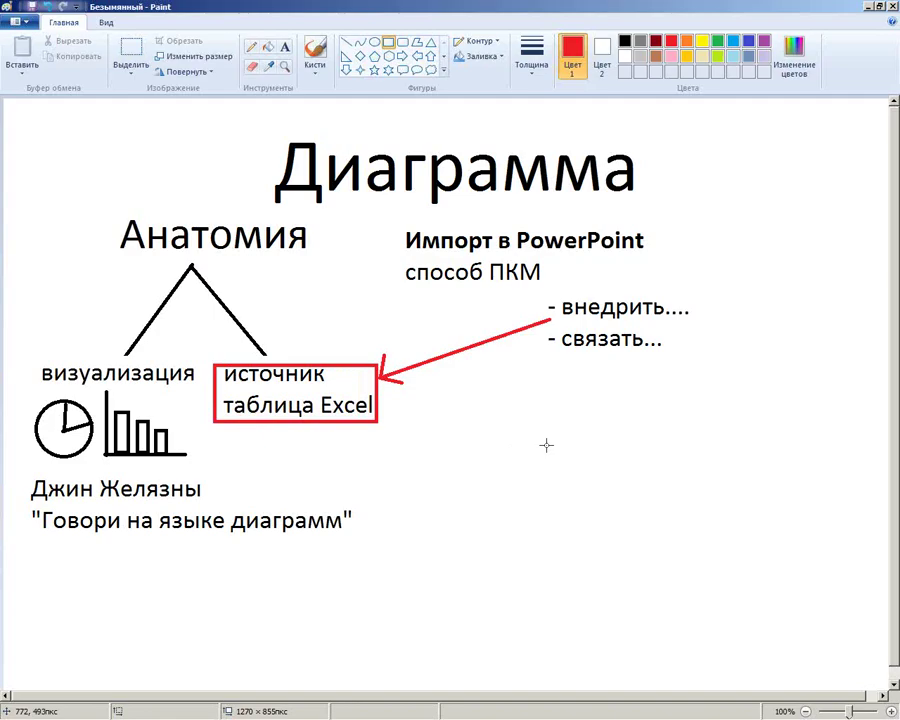
click(870, 8)
Minimize PowerPoint and open Население.xlsx from the Внедрять или Связывать folder.
click(818, 8)
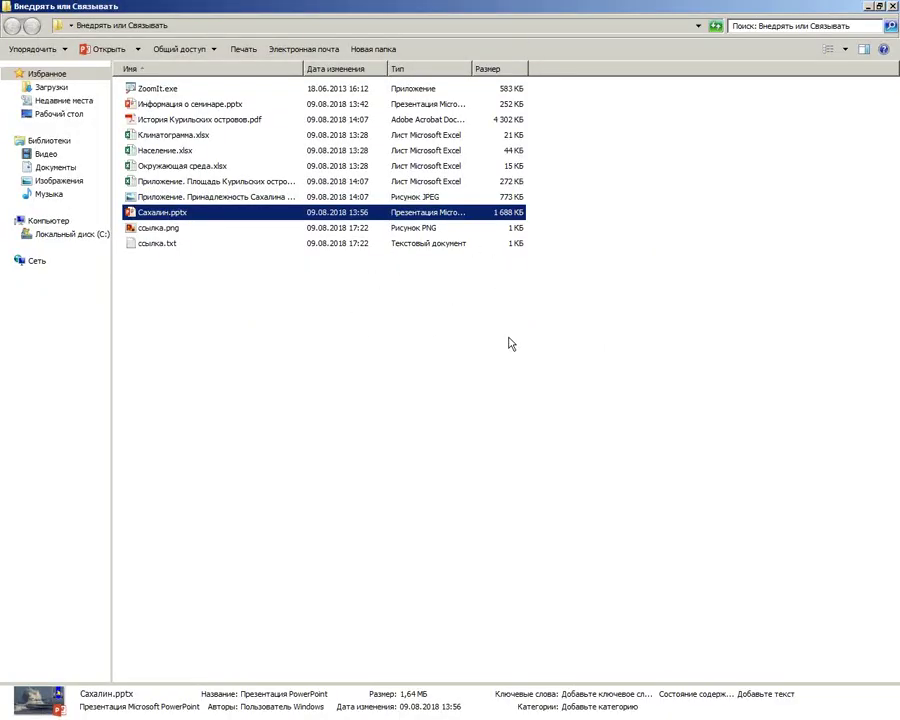
click(260, 292)
click(186, 152)
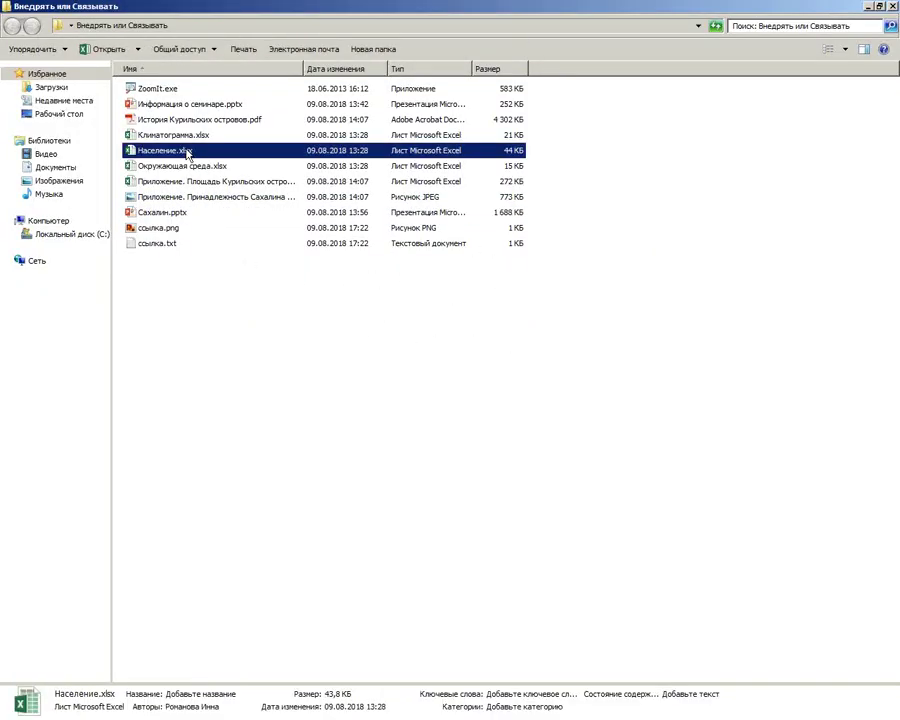
double_click(186, 152)
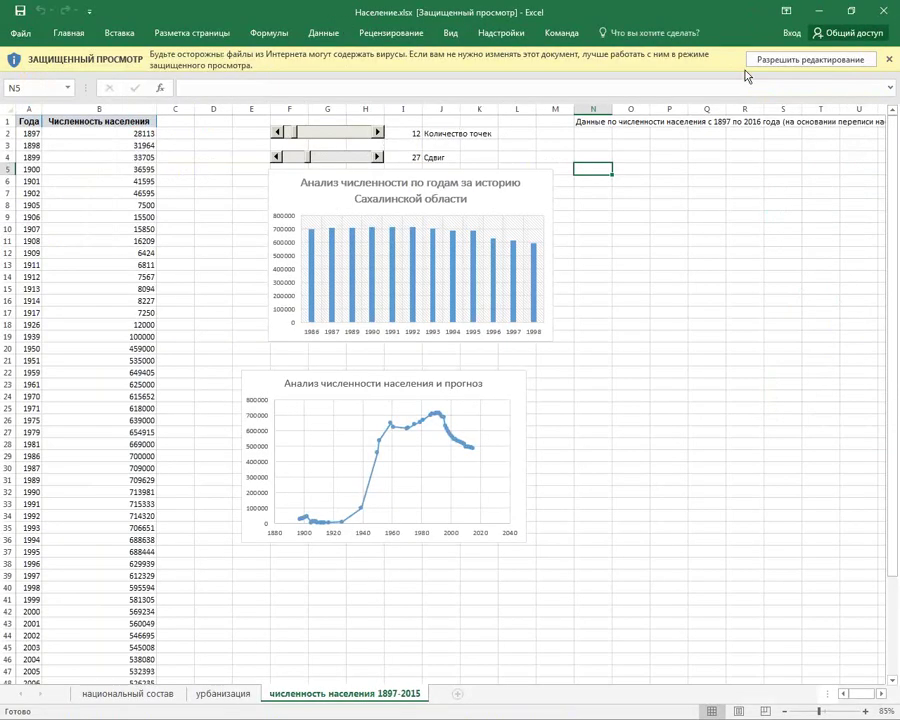
Enable editing and move the pie-of-pie chart on the национальный состав sheet lower right.
click(776, 61)
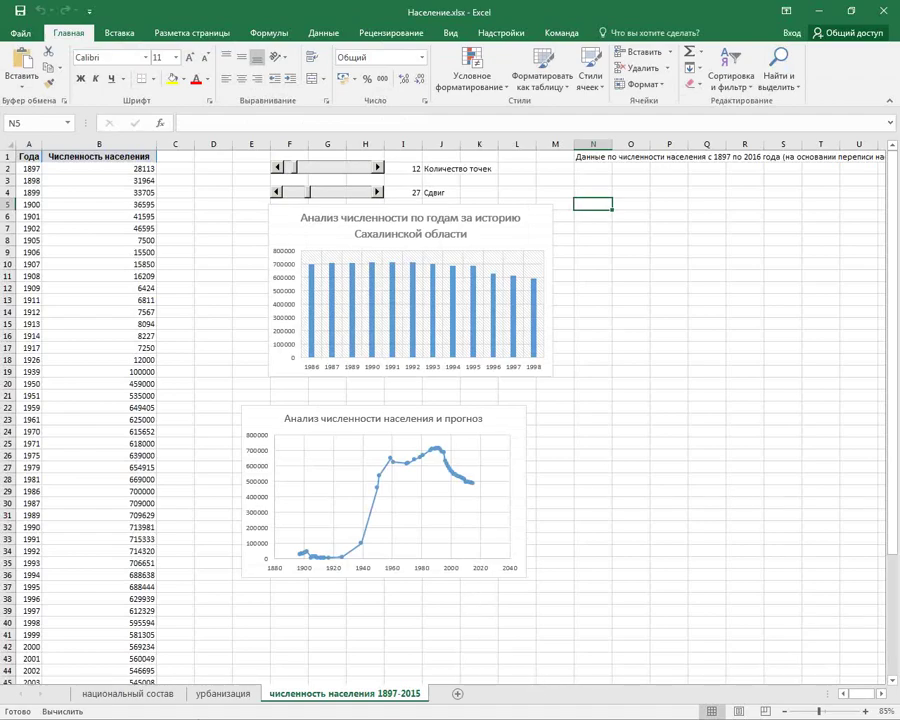
click(150, 697)
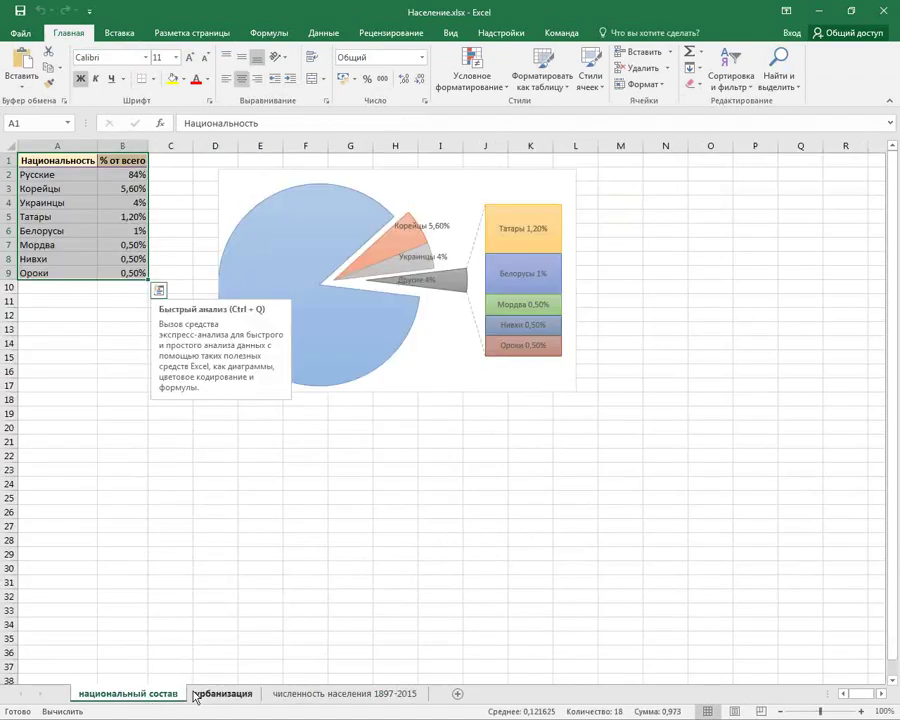
click(573, 431)
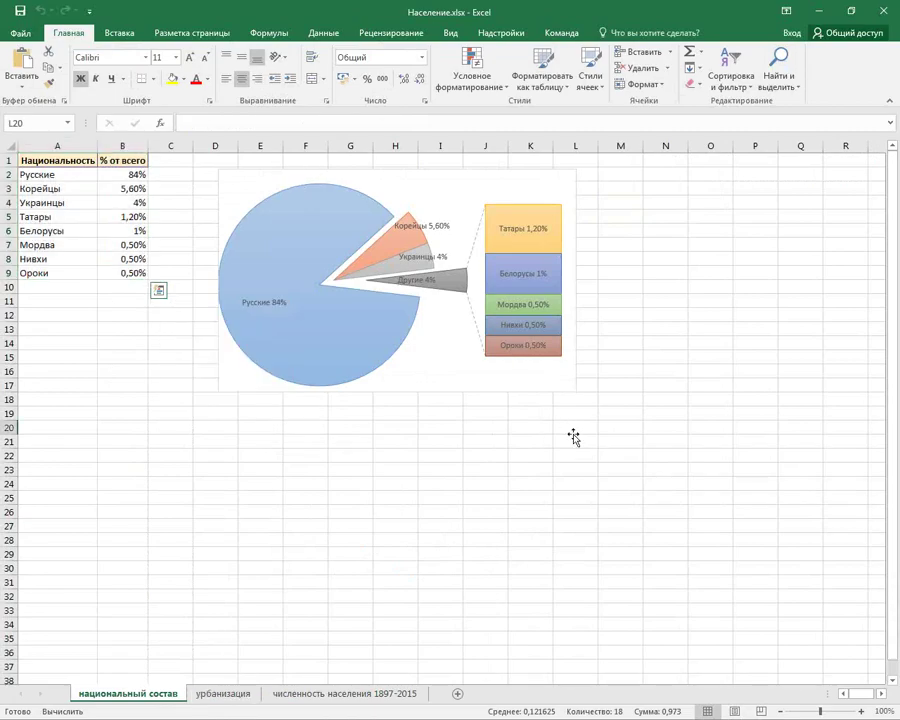
click(440, 366)
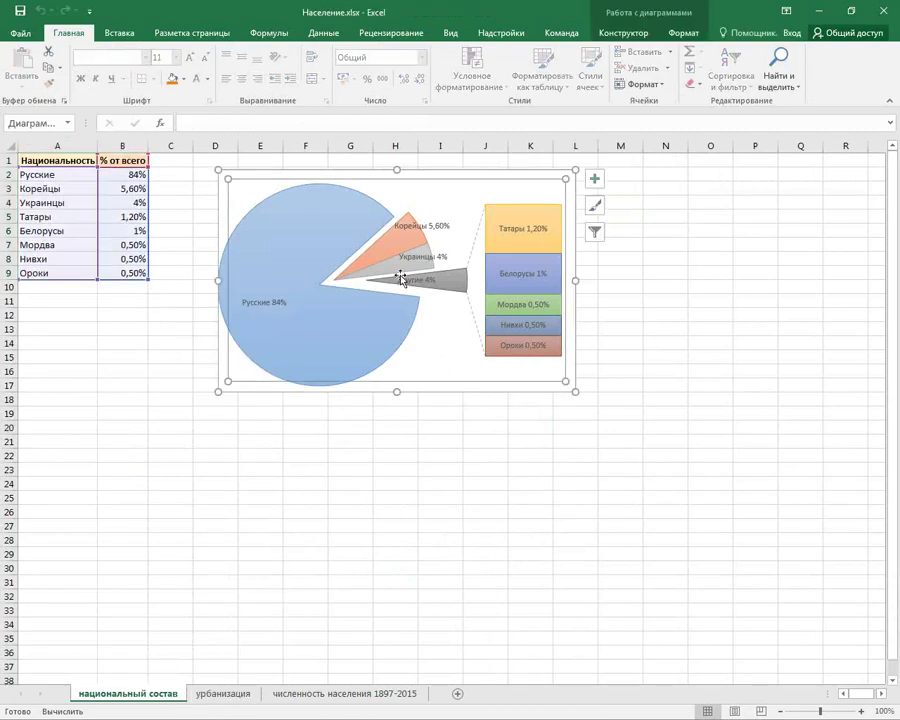
click(426, 178)
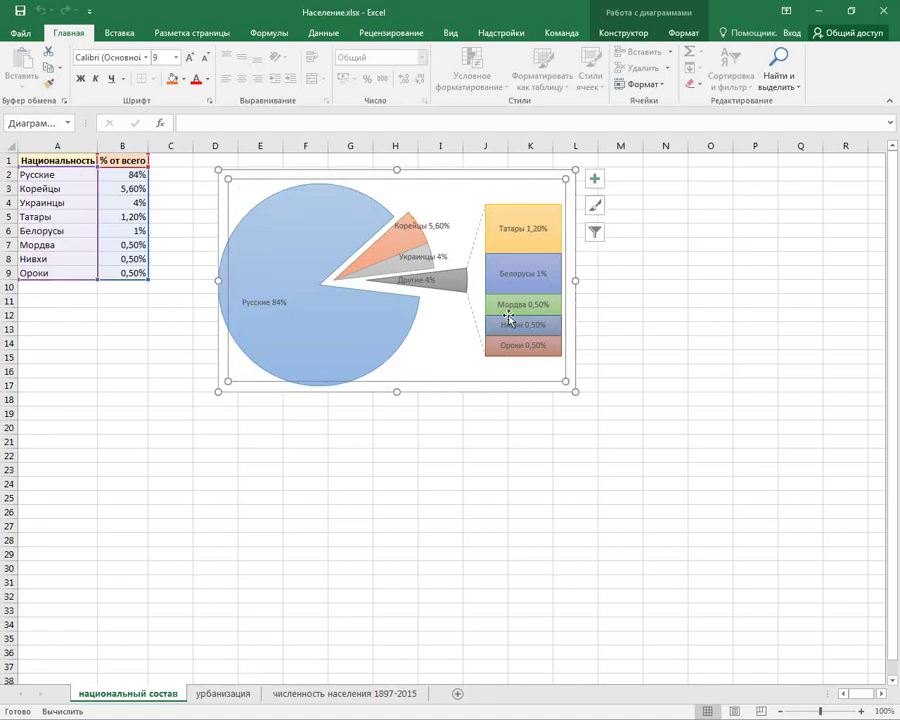
click(484, 195)
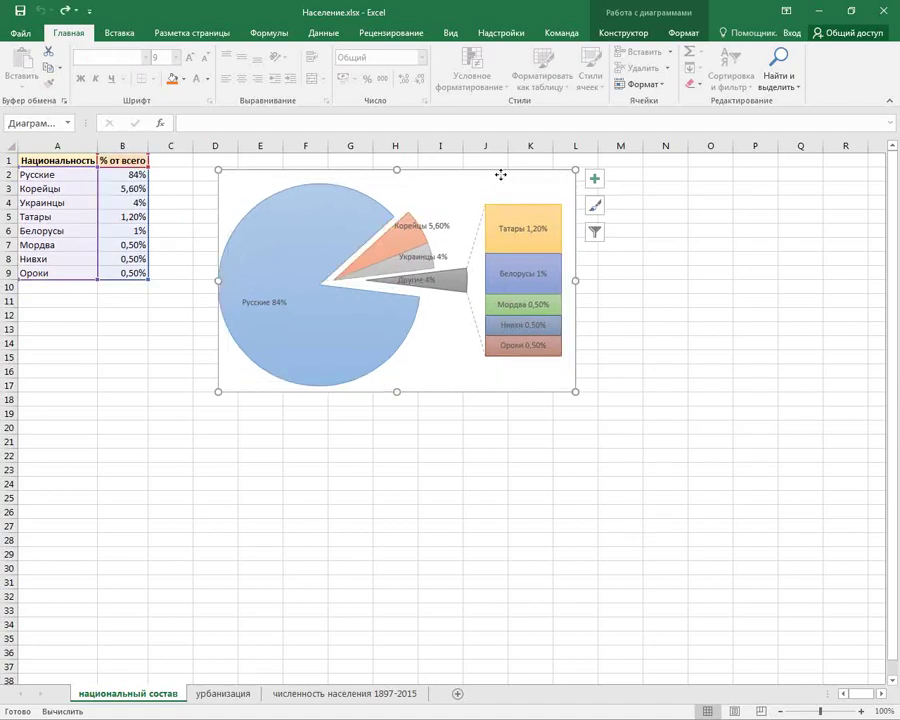
drag(498, 175, 535, 285)
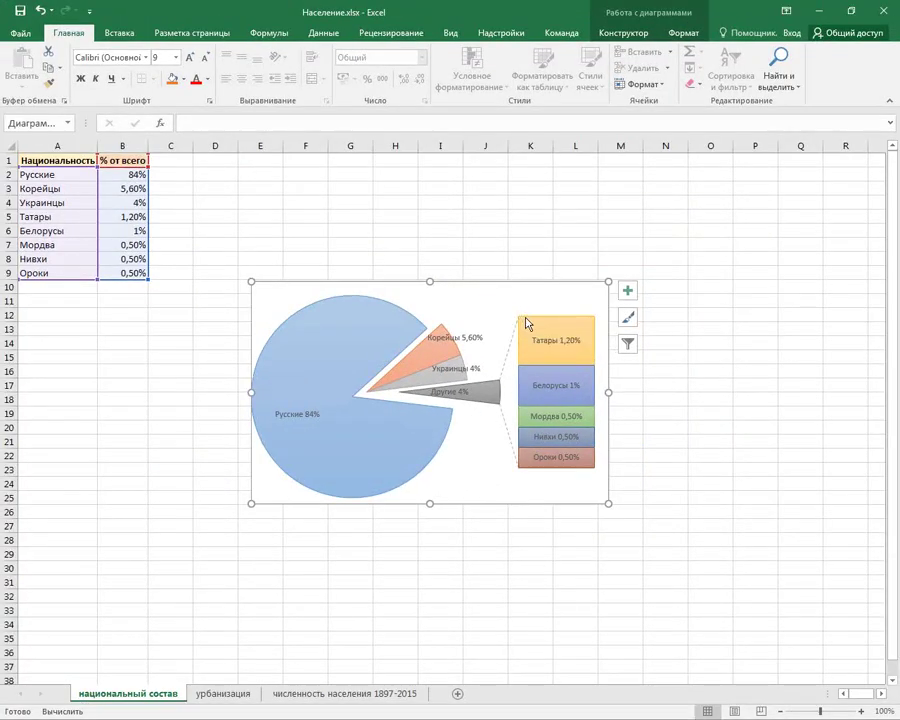
Copy the pie chart and switch back to the Сахалин presentation.
right_click(530, 291)
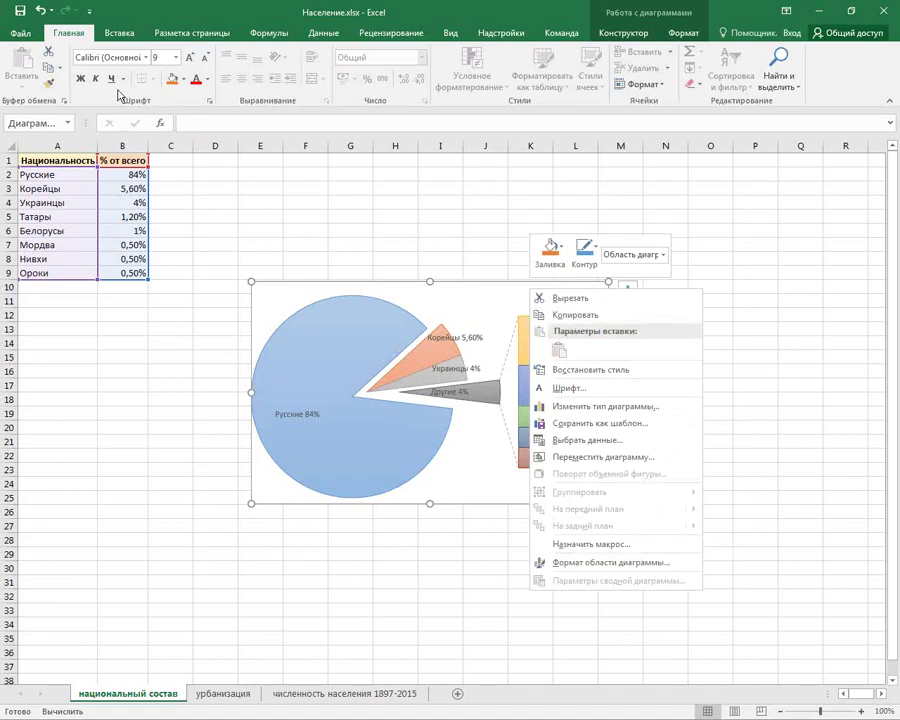
click(48, 69)
click(627, 290)
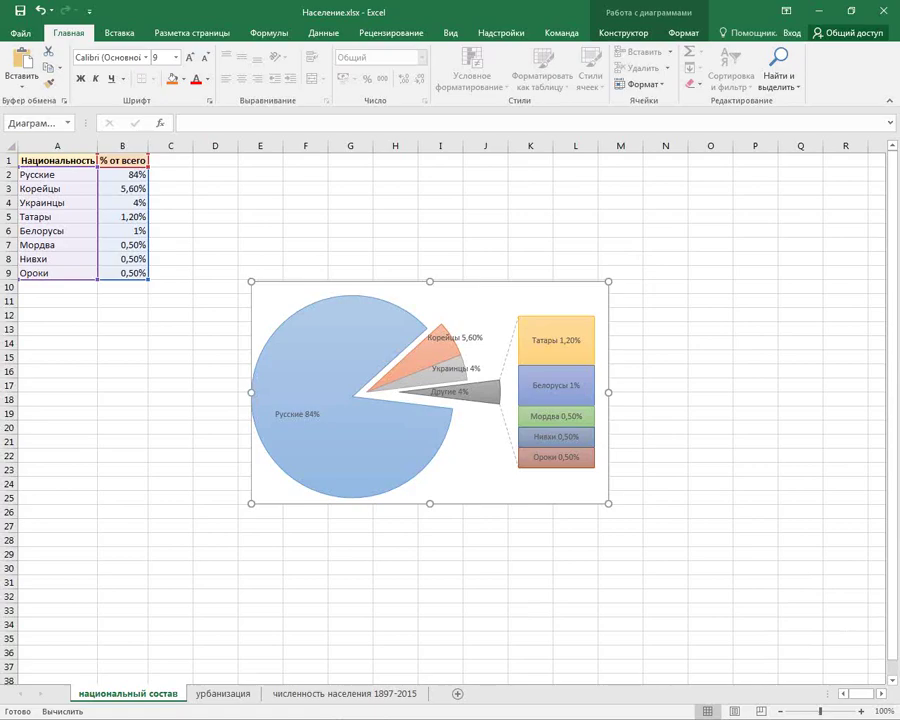
key(alt+Tab)
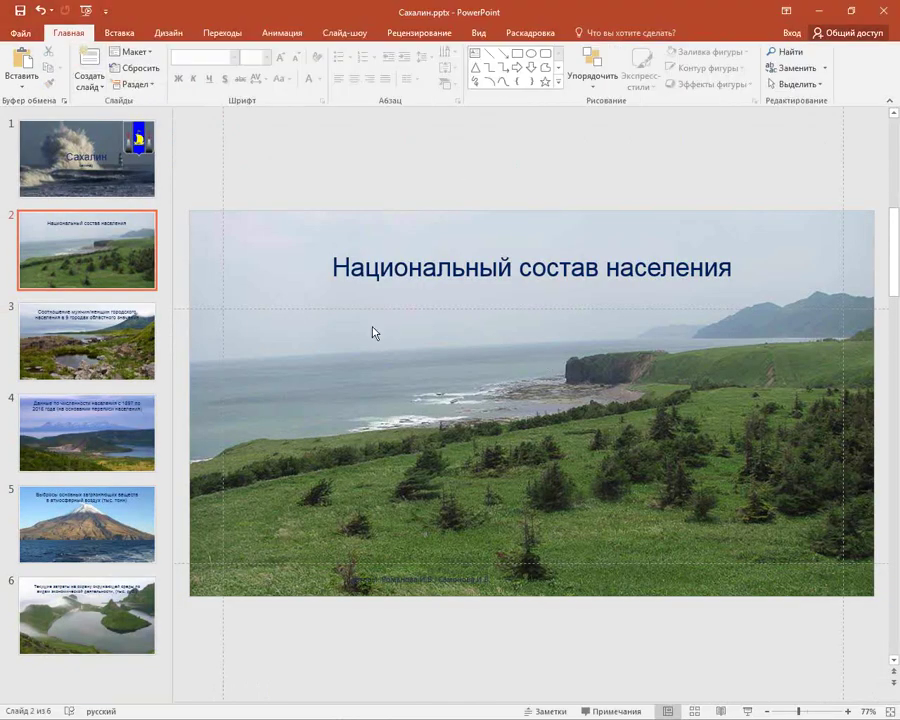
Bring up the Paste Options menu on an empty area of slide 2 for the copied chart.
right_click(372, 332)
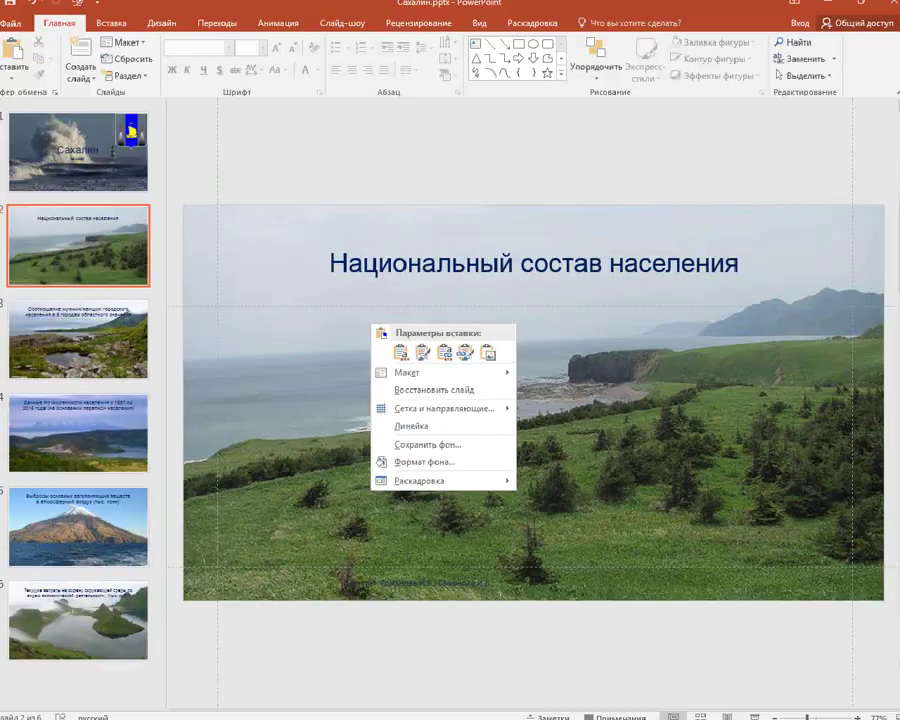
key(Escape)
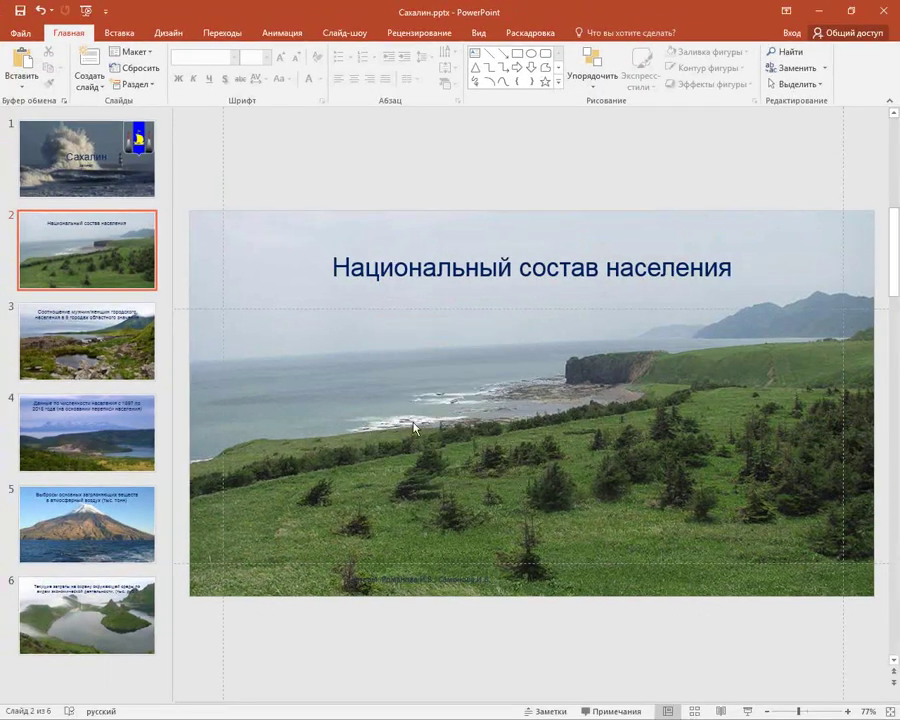
right_click(405, 287)
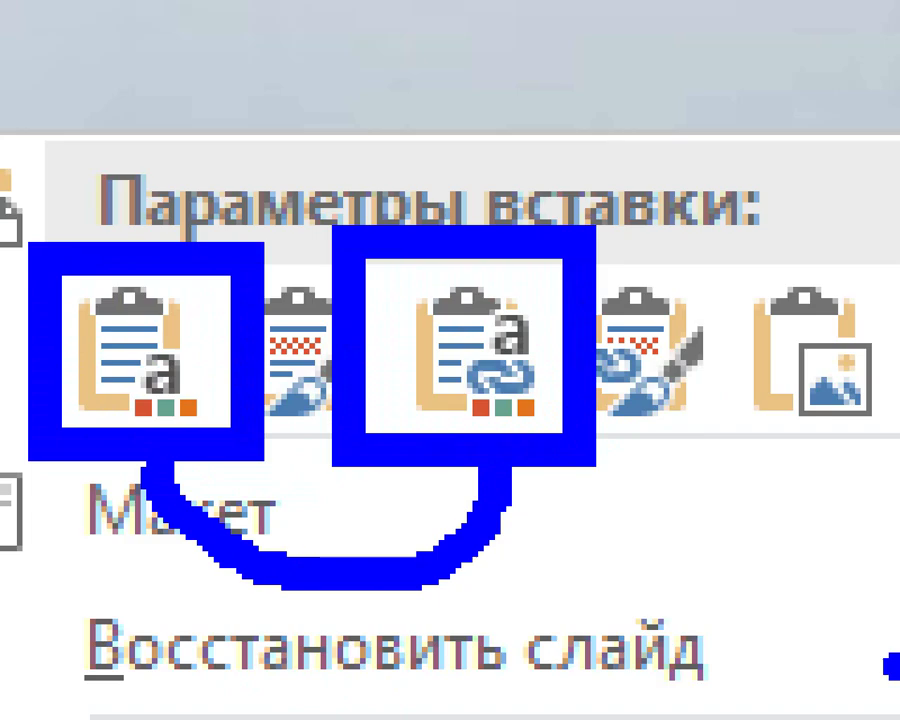
drag(45, 78, 372, 6)
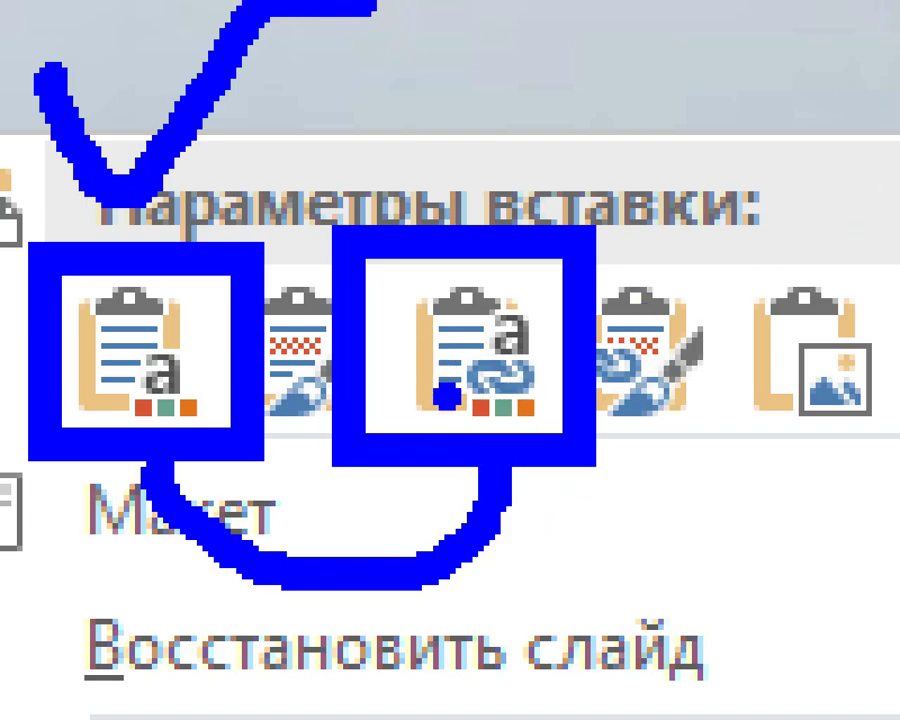
key(Escape)
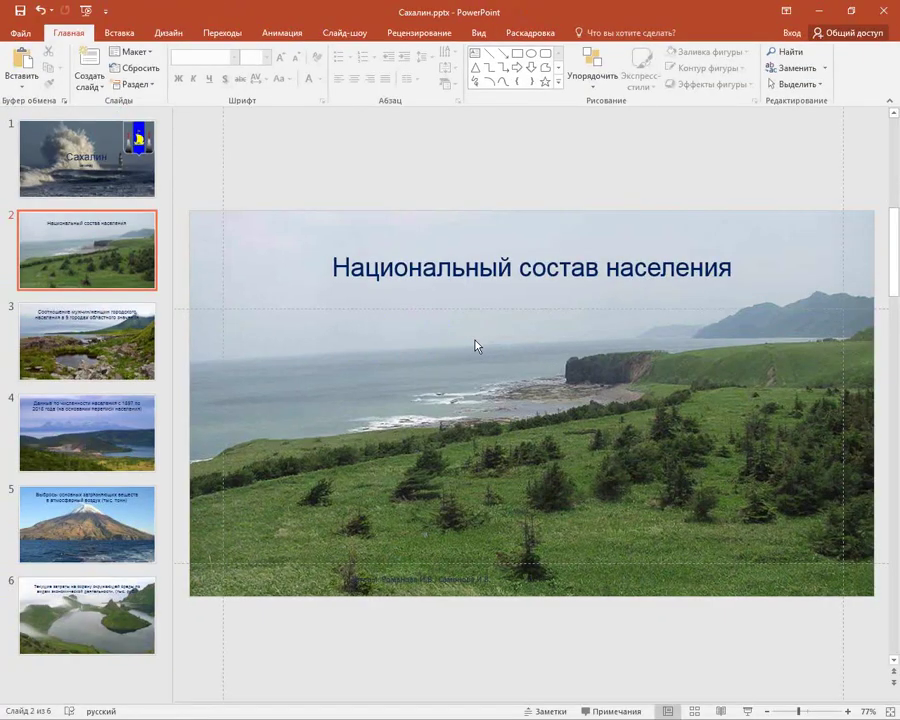
Paste the copied pie-of-pie chart onto slide 2 and enlarge it across the slide.
right_click(477, 343)
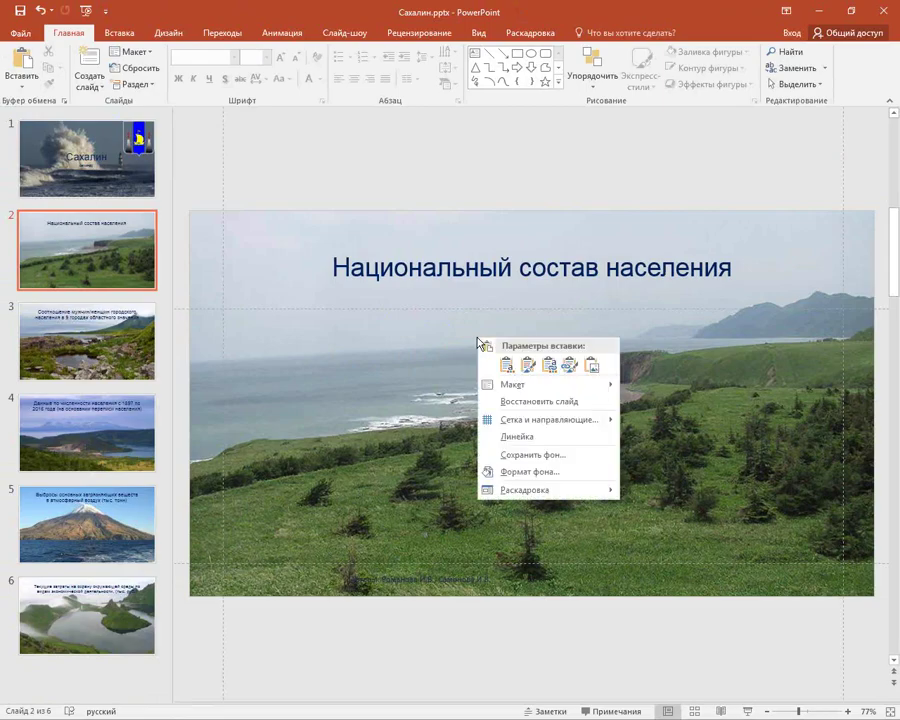
click(551, 364)
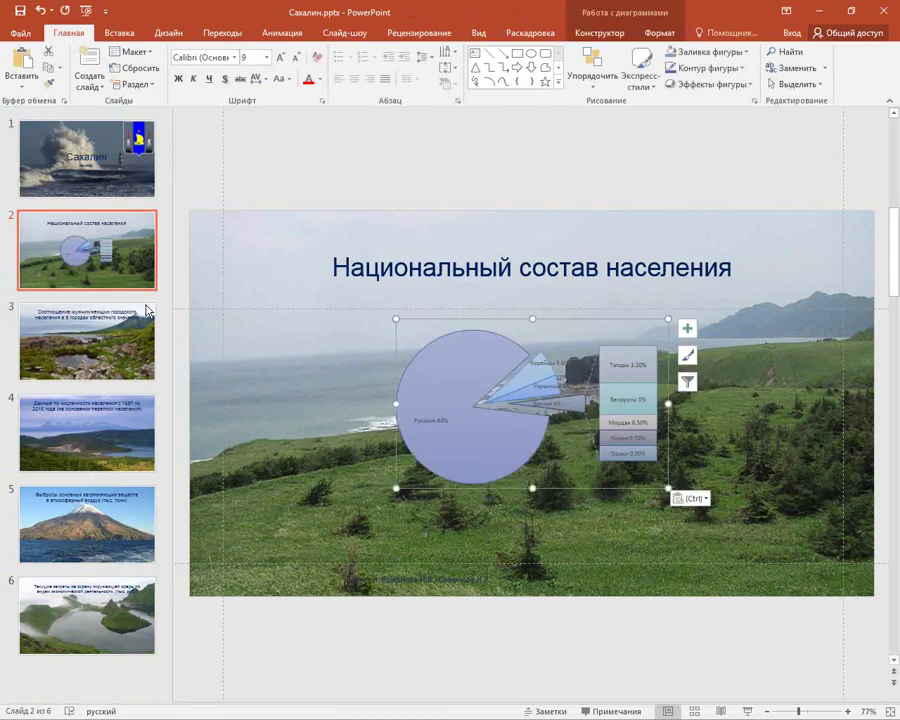
drag(396, 318, 223, 305)
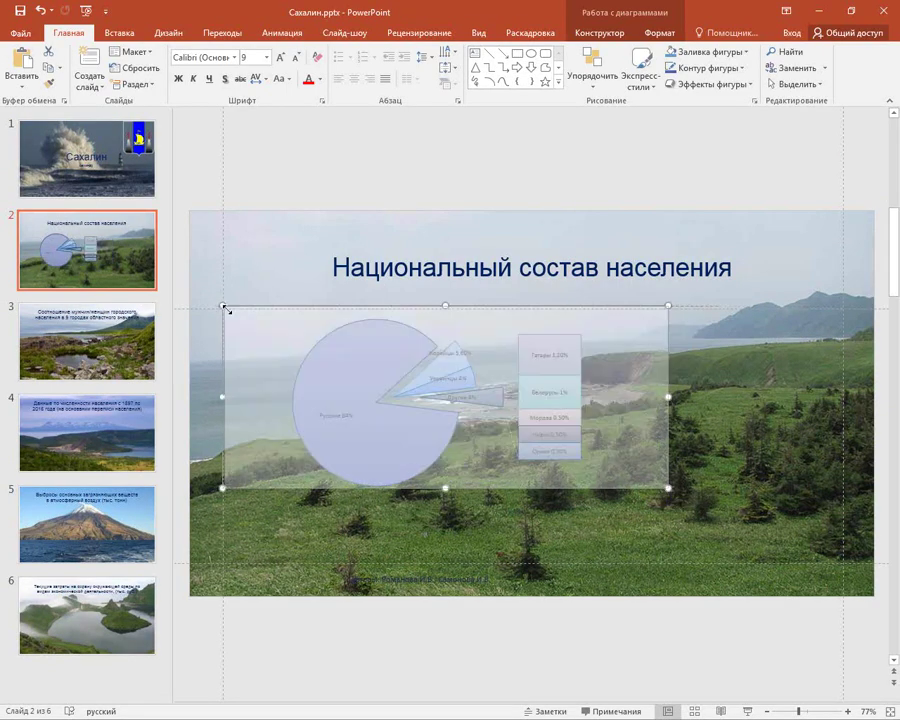
drag(226, 309, 225, 307)
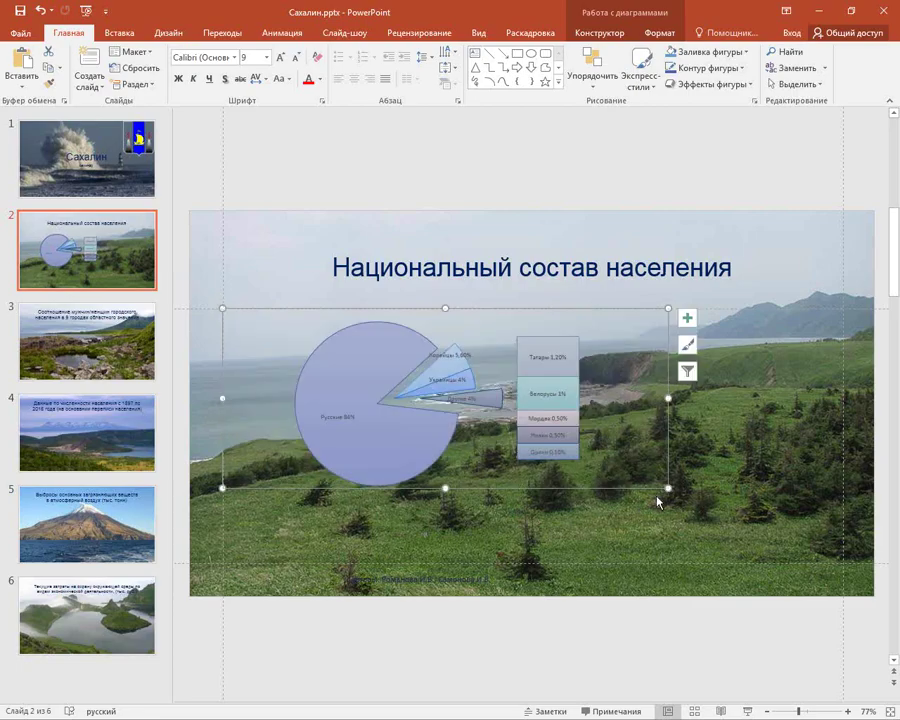
drag(668, 488, 843, 563)
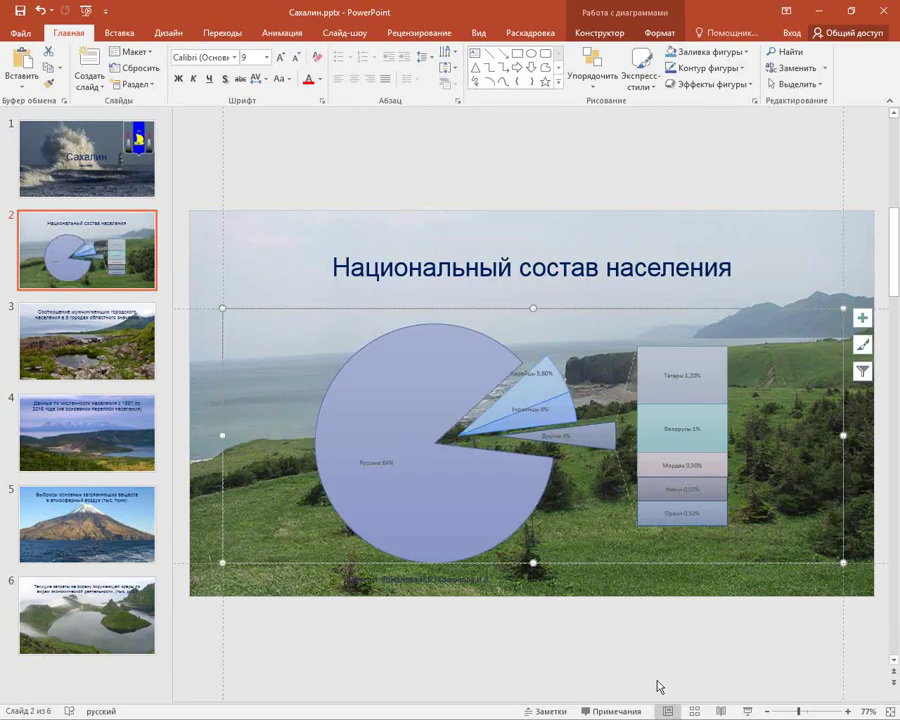
Check the source data in Население.xlsx, then show the chart's Конструктор tab.
key(alt+Tab)
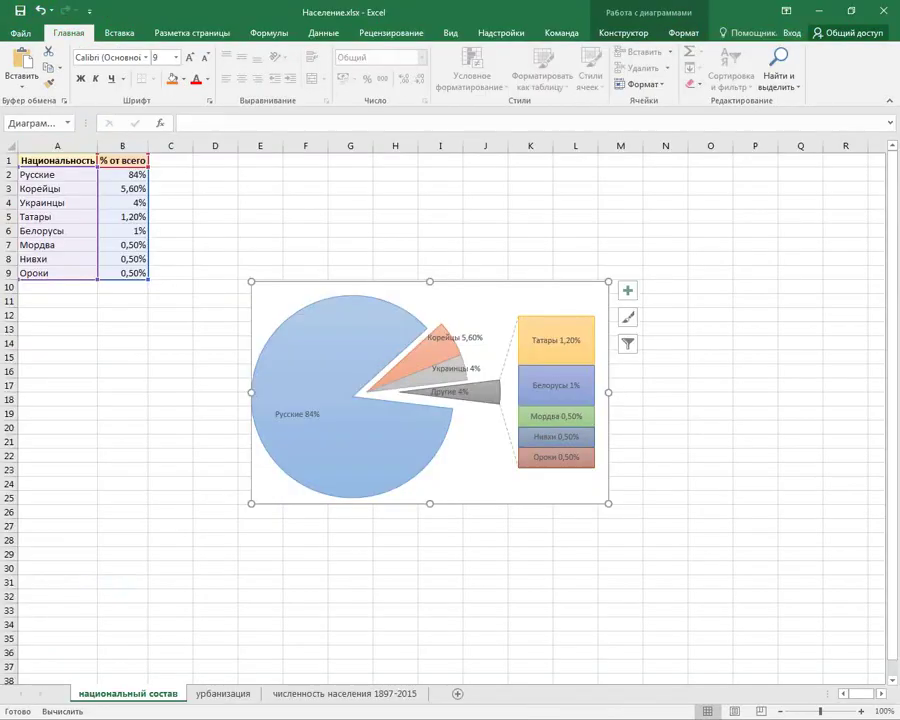
key(alt+Tab)
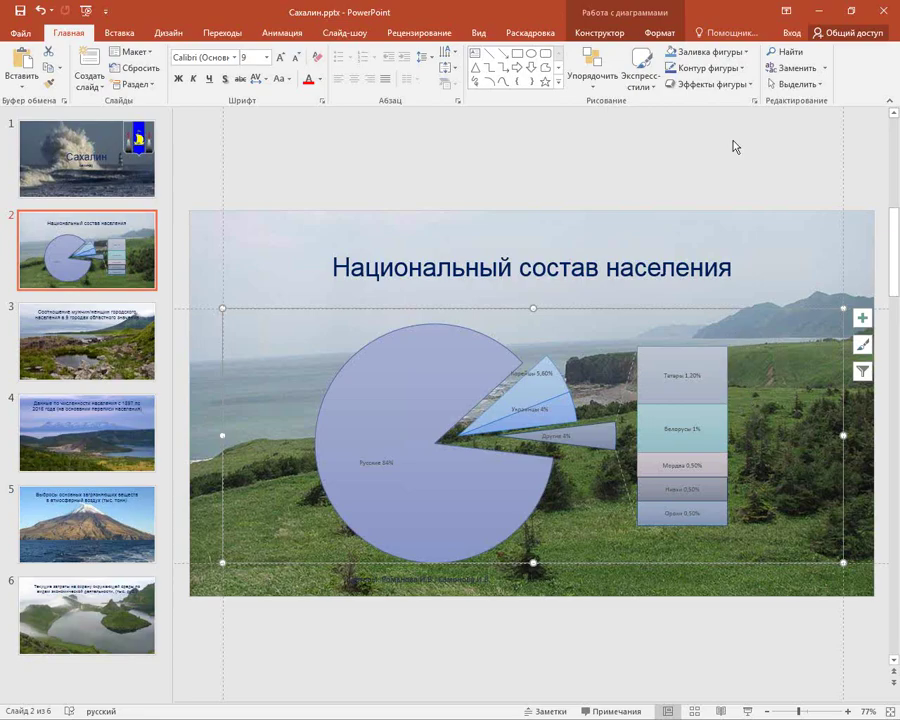
click(610, 38)
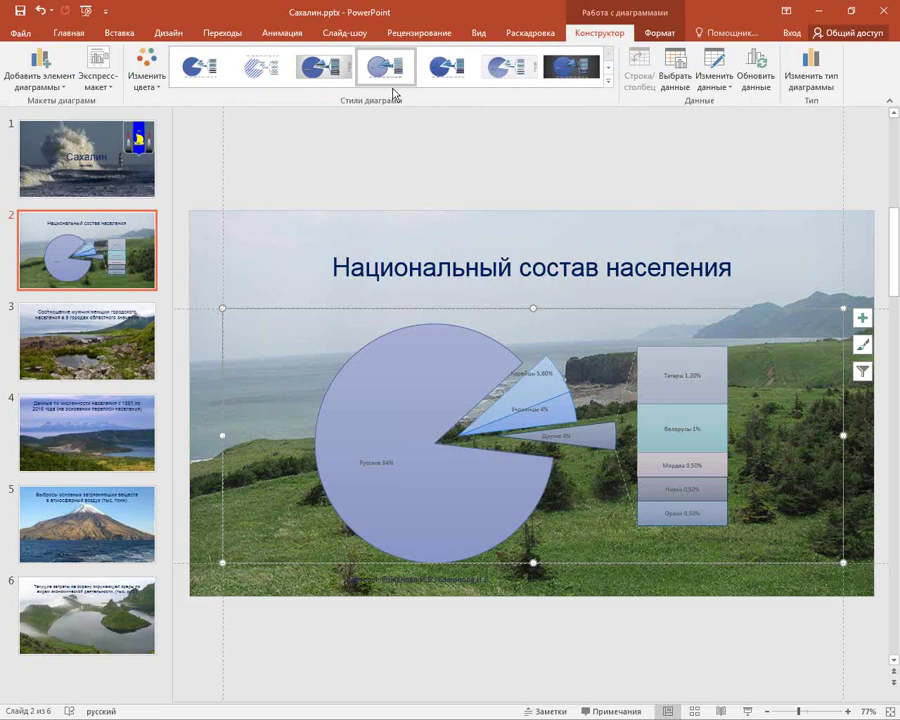
Apply a dark-blue style from the Chart Styles gallery to the pie-of-pie chart.
click(447, 67)
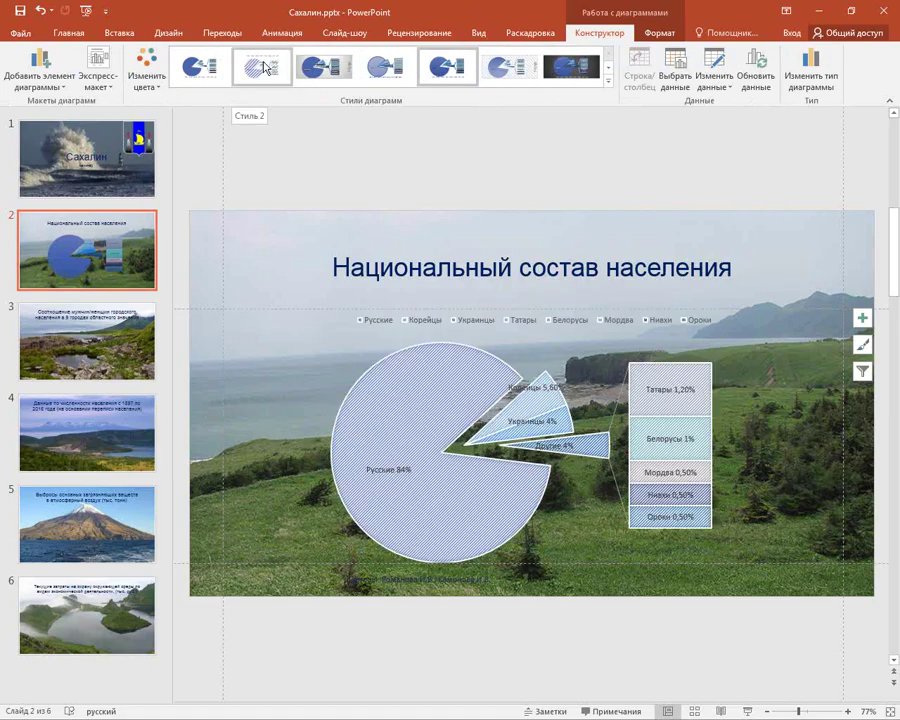
click(608, 84)
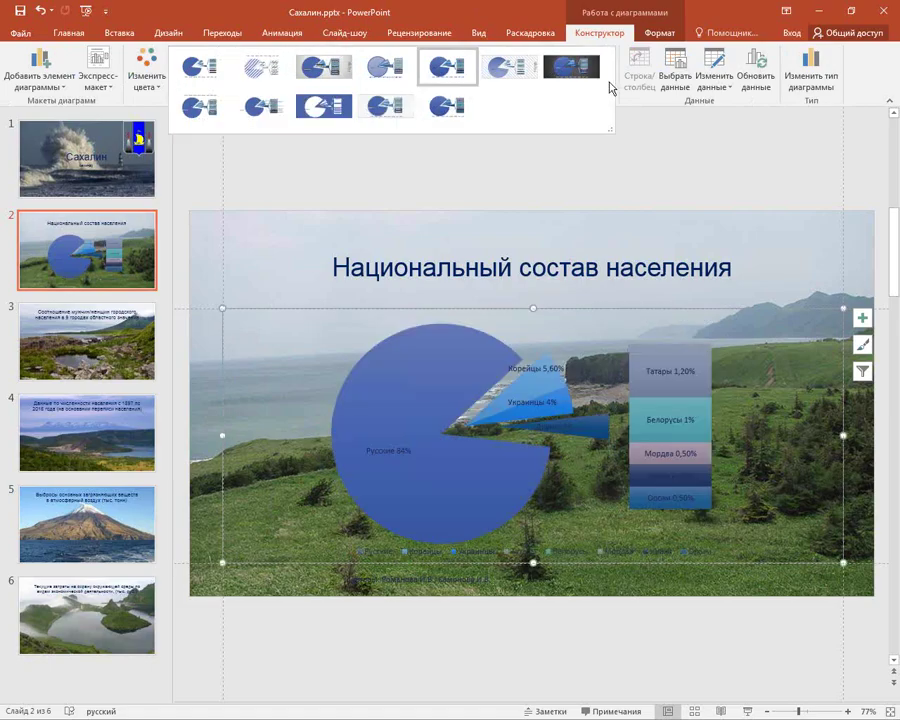
click(411, 114)
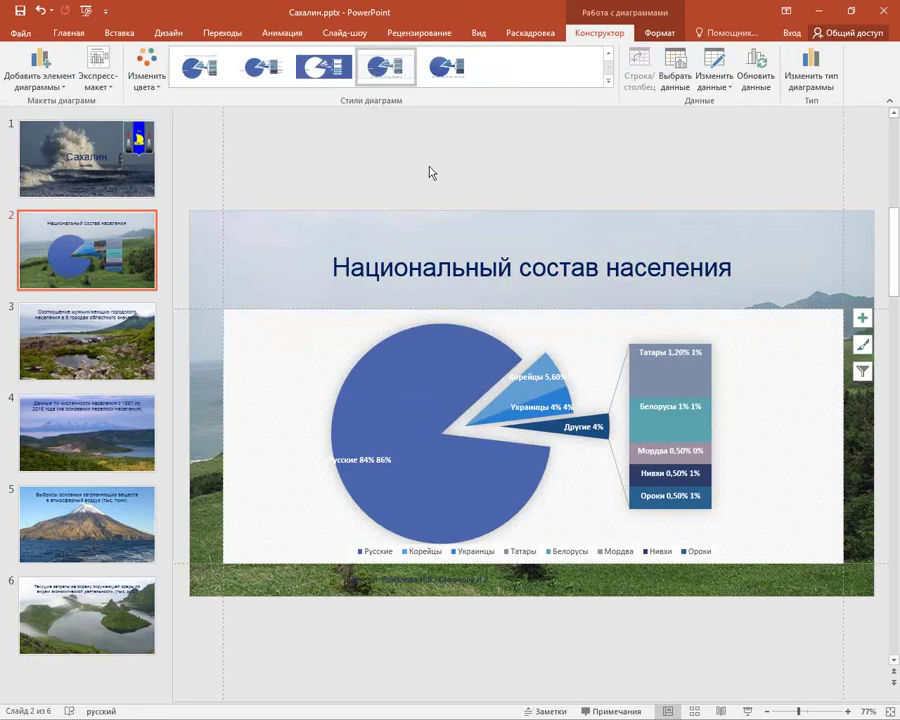
click(772, 340)
Open Формат области диаграммы for the chart area and switch its fill to Сплошная заливка.
right_click(772, 340)
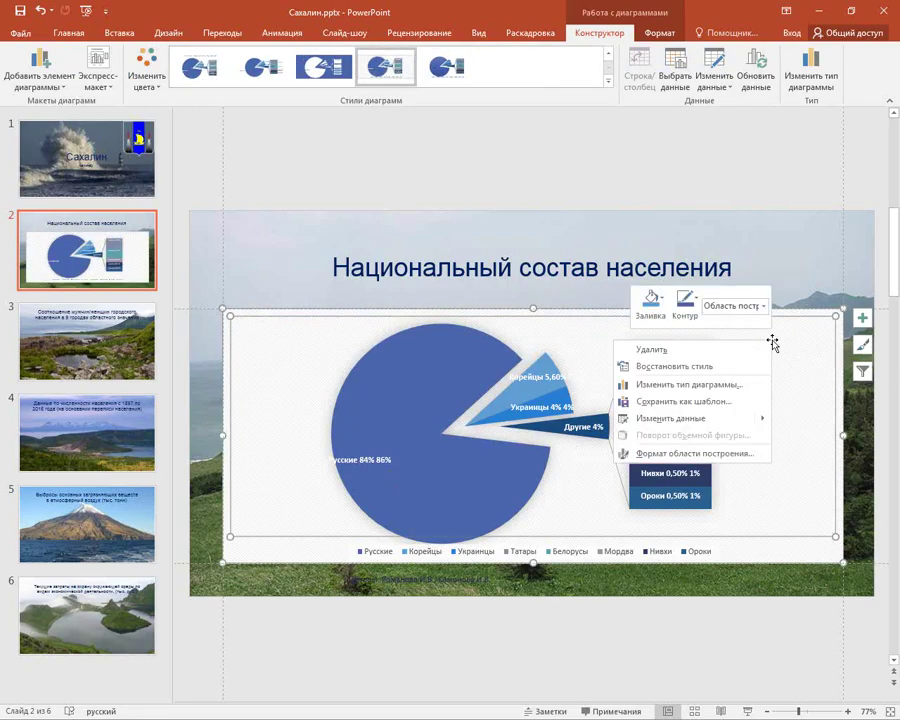
click(806, 316)
right_click(806, 316)
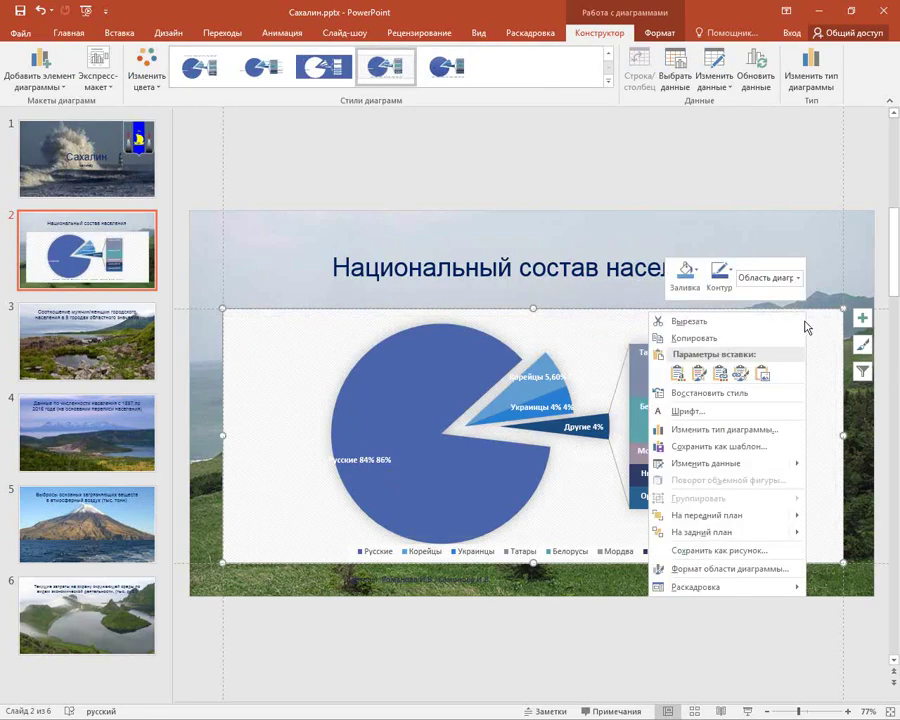
click(739, 569)
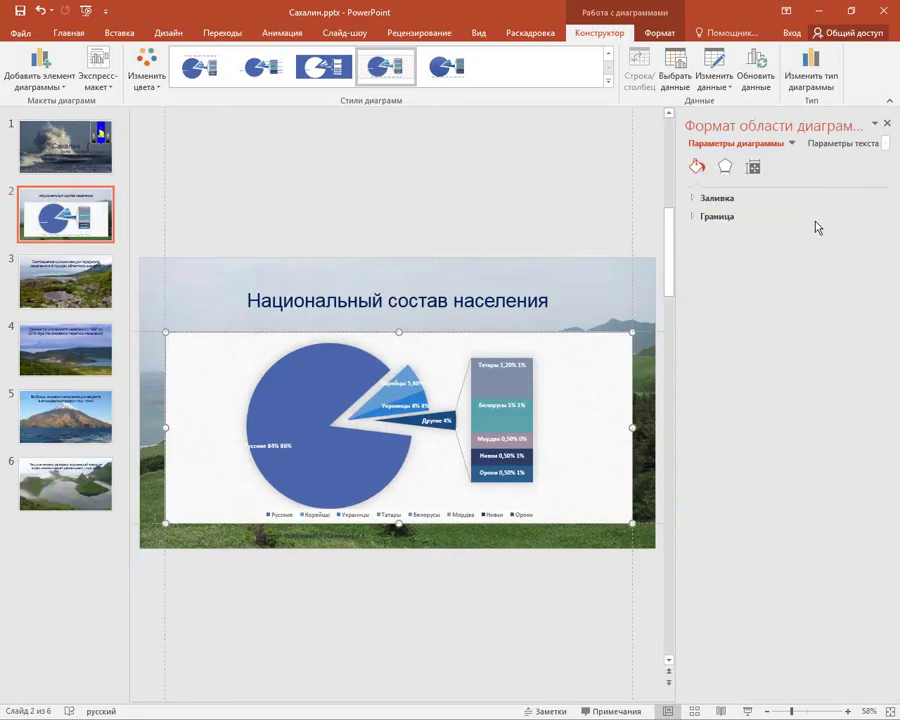
click(733, 202)
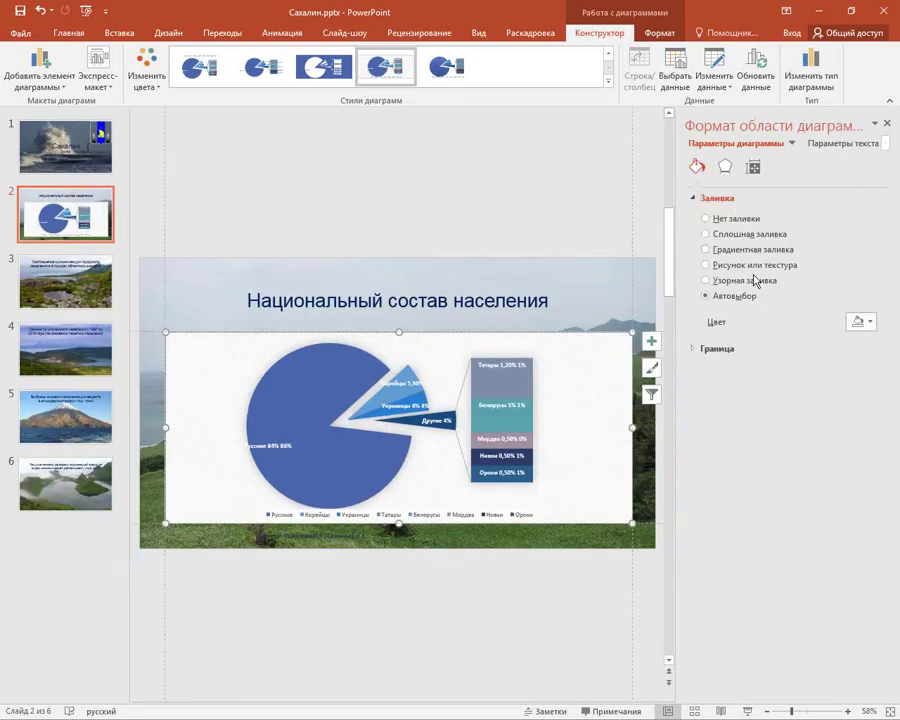
click(862, 321)
click(862, 321)
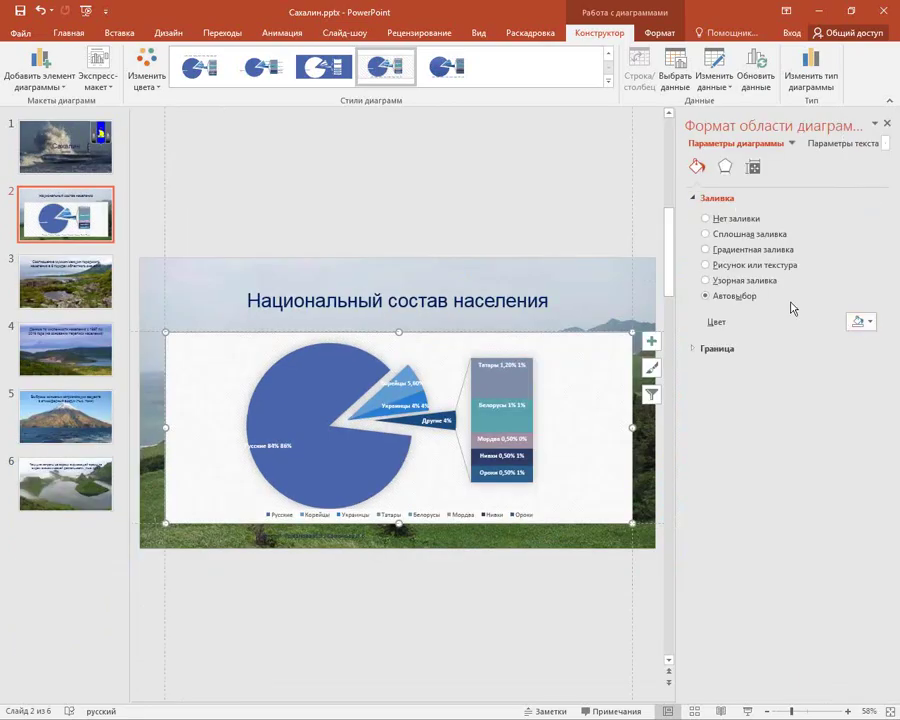
click(753, 234)
Make the chart area fill white at 50% transparency and close the pane.
click(862, 321)
click(797, 355)
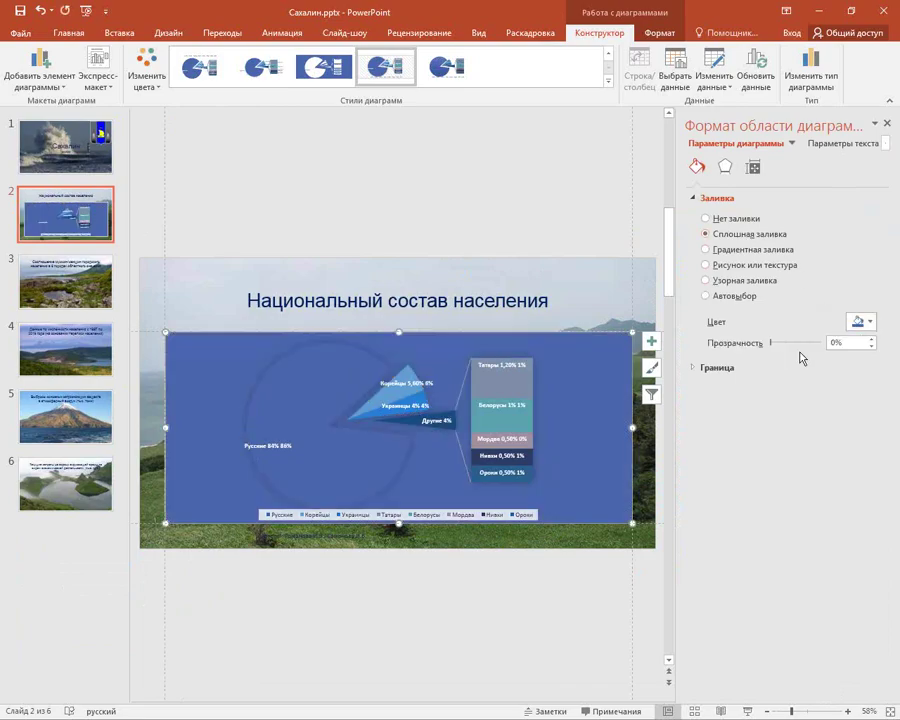
double_click(845, 343)
text(50)
key(Return)
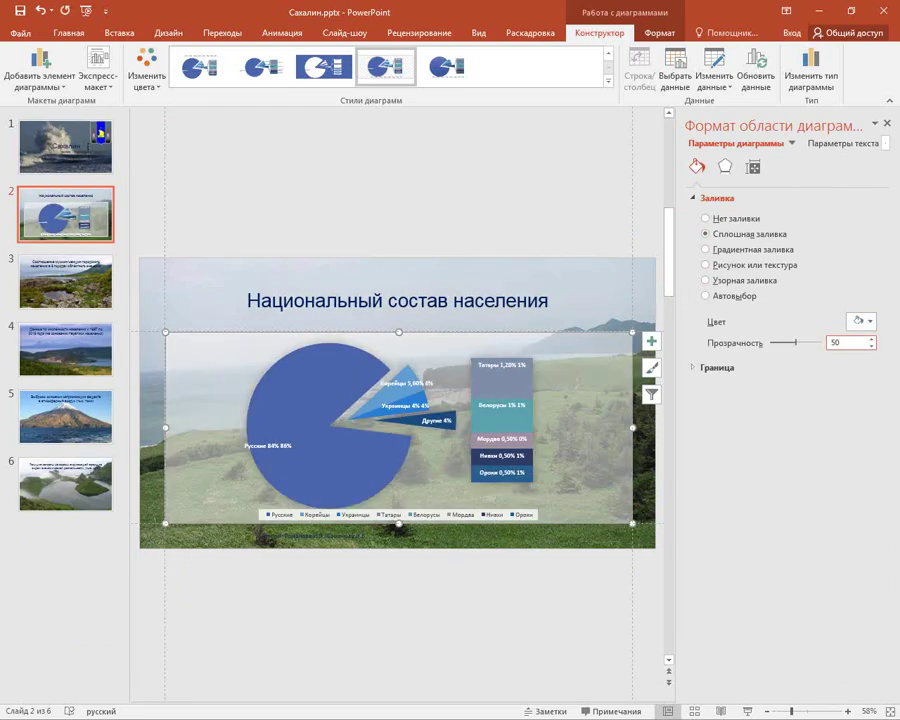
click(886, 123)
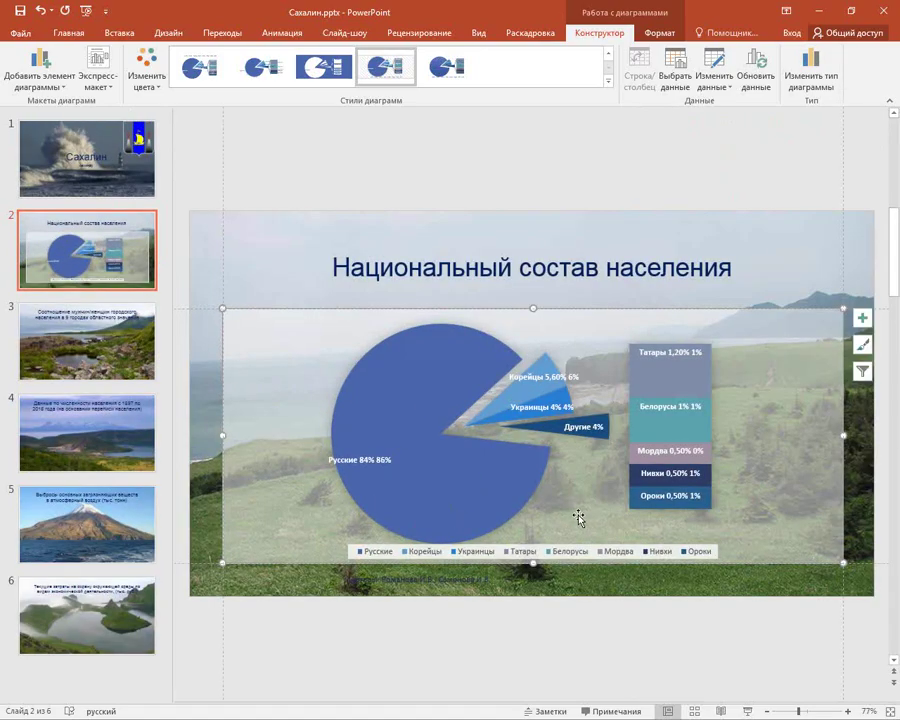
Raise the chart text to size 14 and untick доли so labels read like 'Русские 84%'.
click(66, 31)
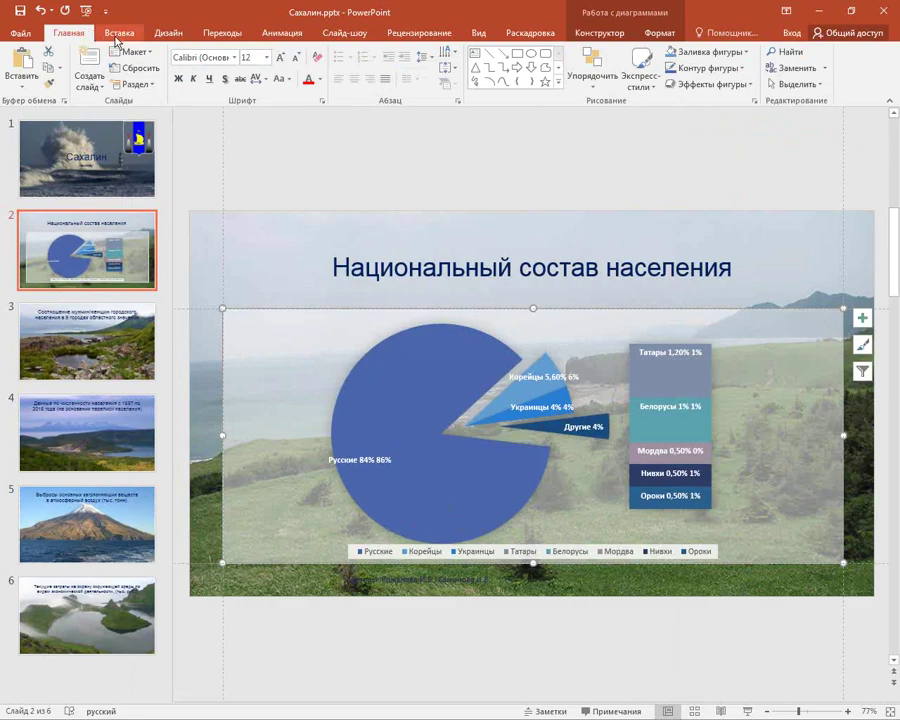
click(281, 59)
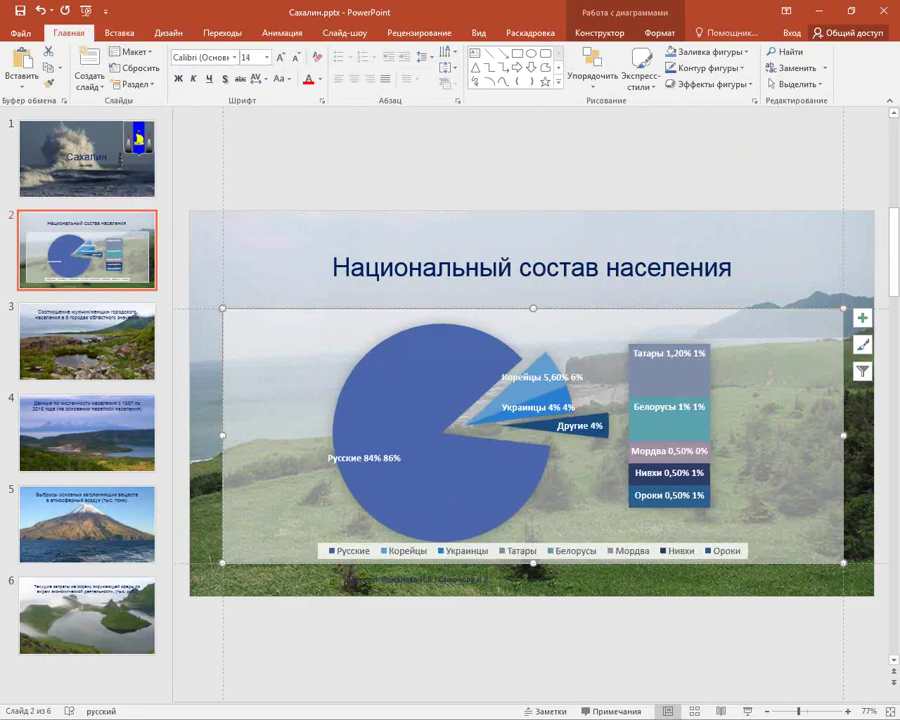
click(697, 358)
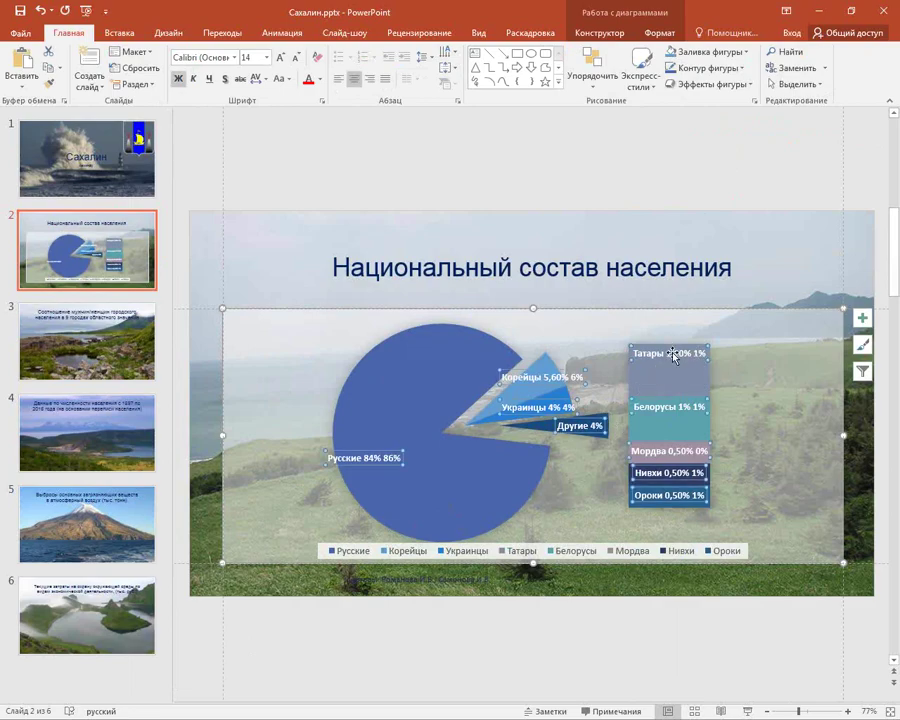
right_click(673, 352)
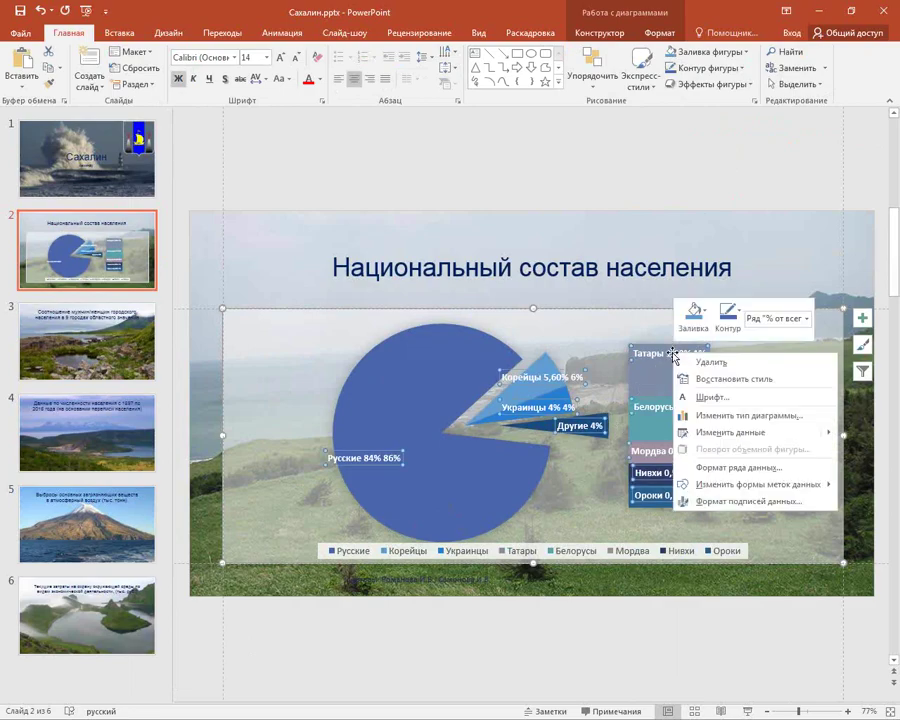
click(718, 502)
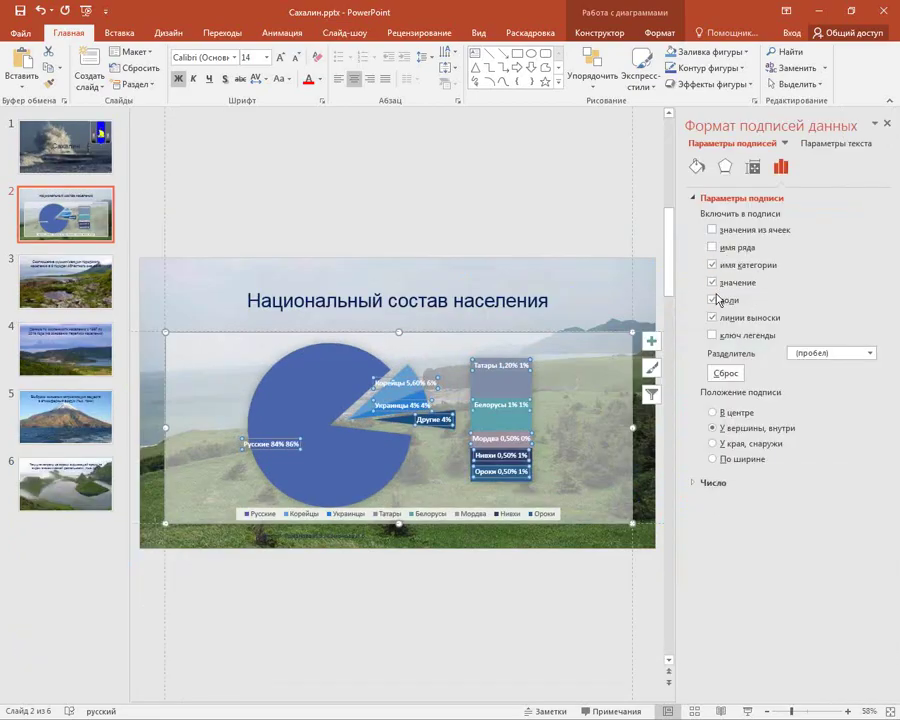
click(712, 300)
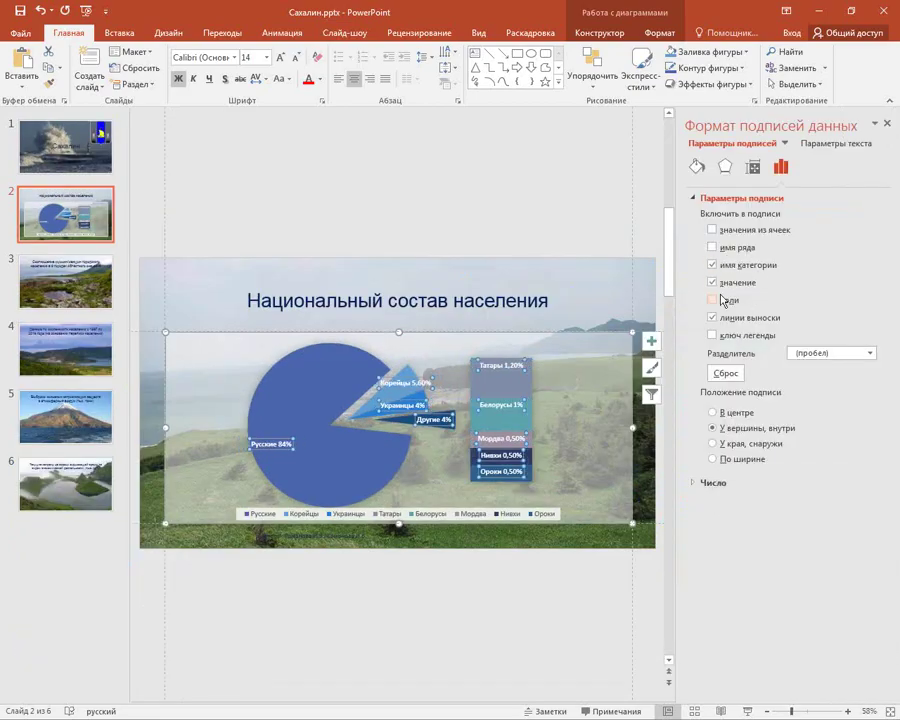
click(886, 123)
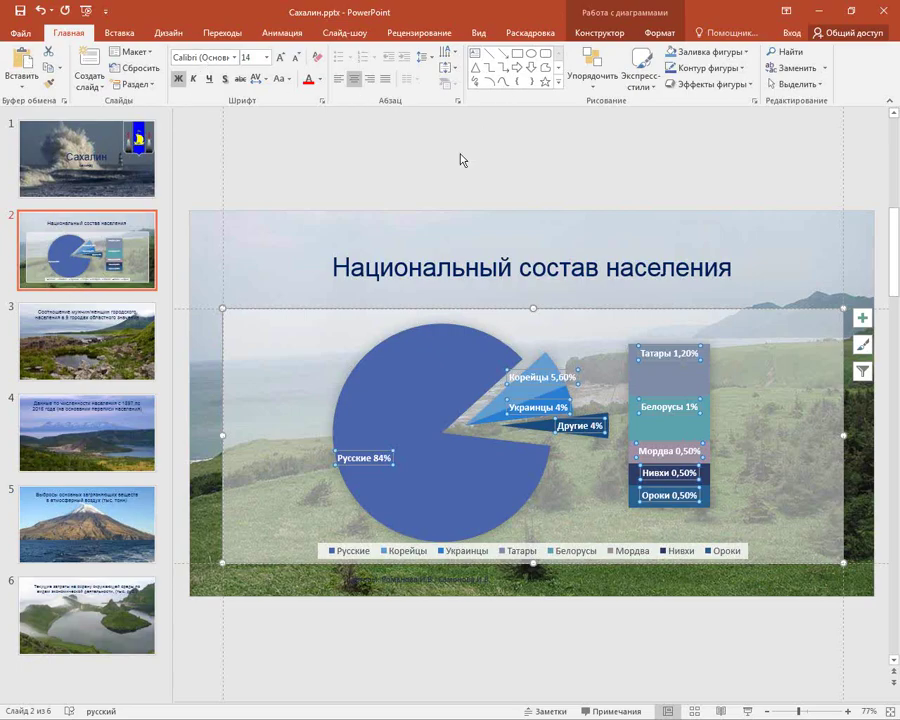
Save Сахалин.pptx with the finished chart, then deselect the chart on slide 2.
click(21, 17)
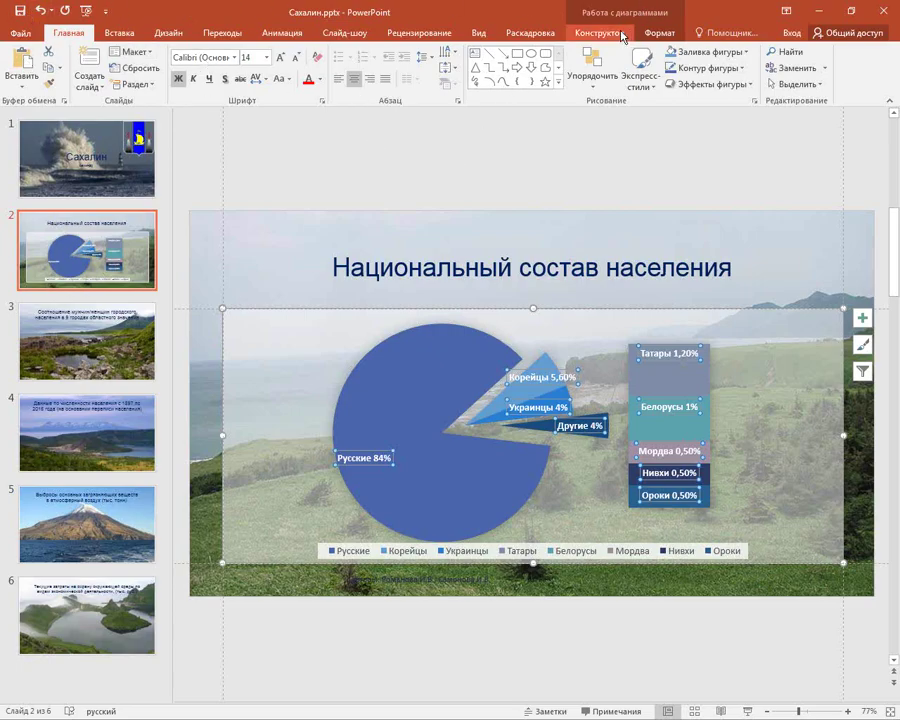
click(621, 35)
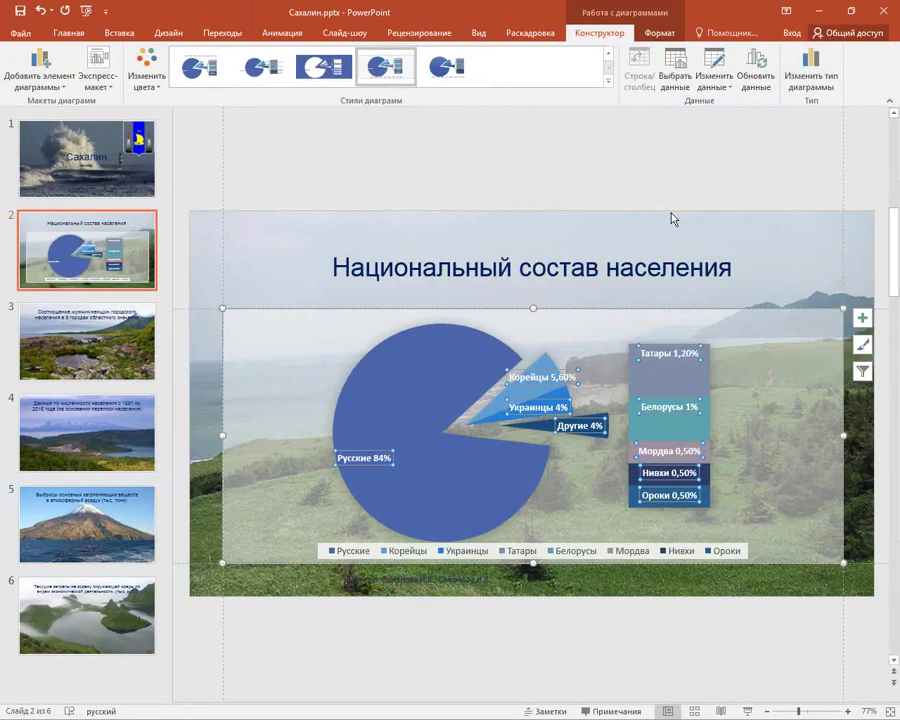
click(673, 203)
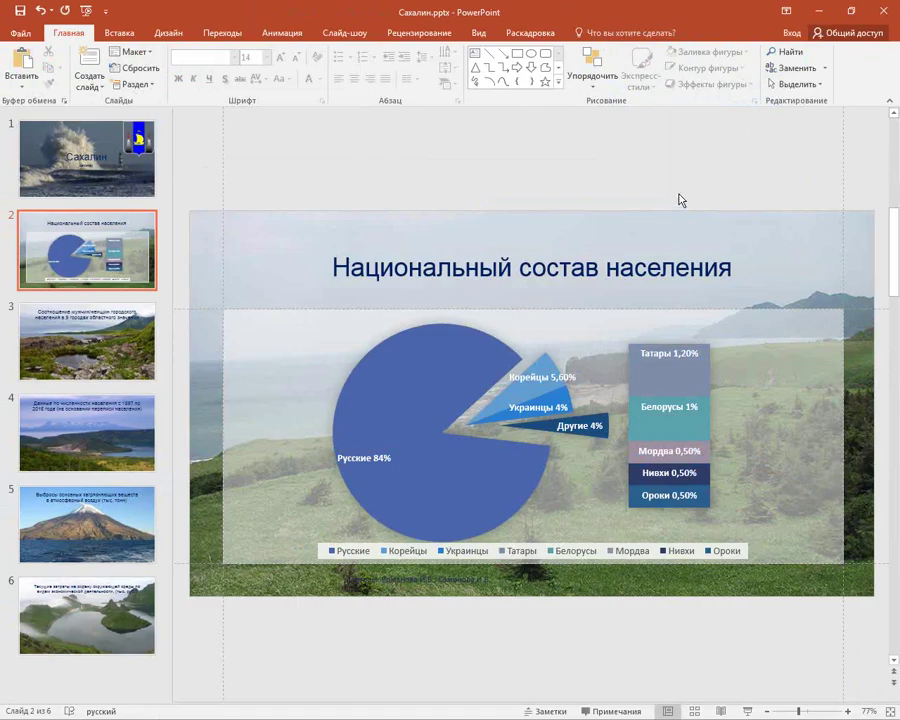
click(806, 358)
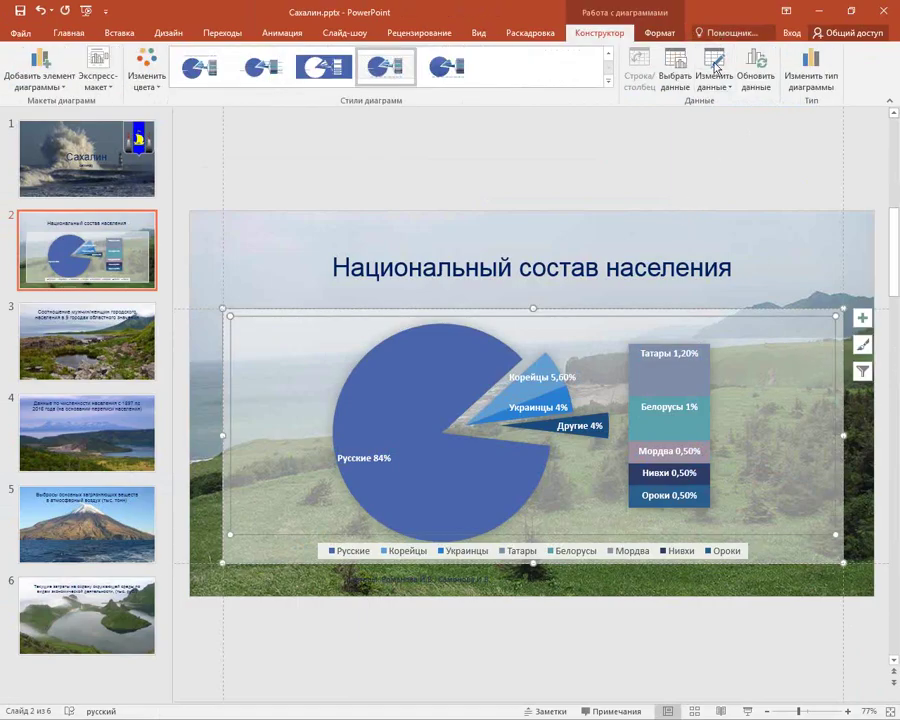
click(665, 189)
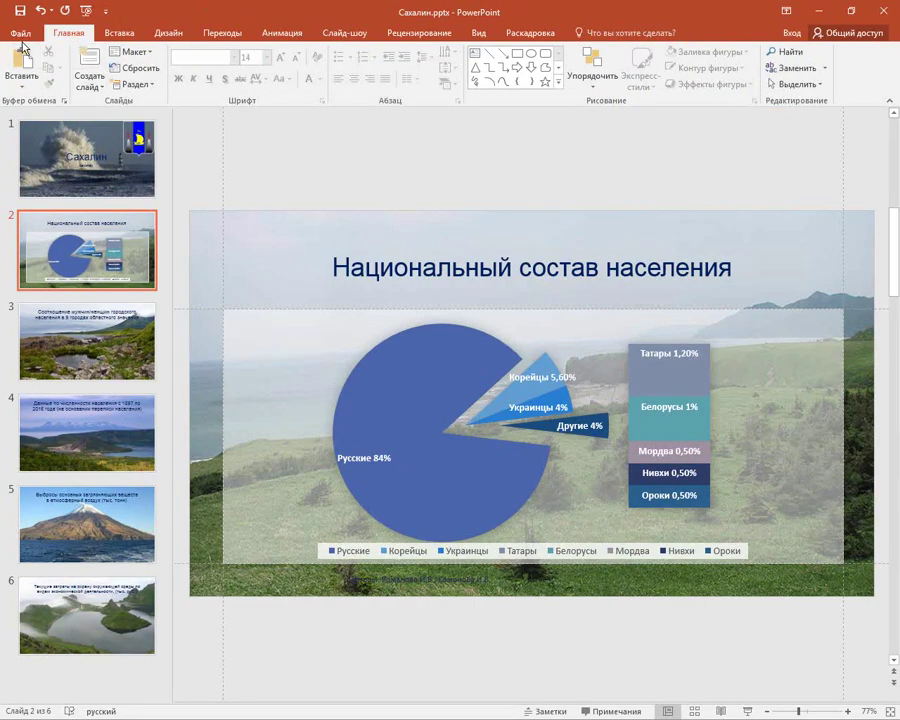
Review the linked-files list on the File info page, then close it and return to slide 2.
click(21, 33)
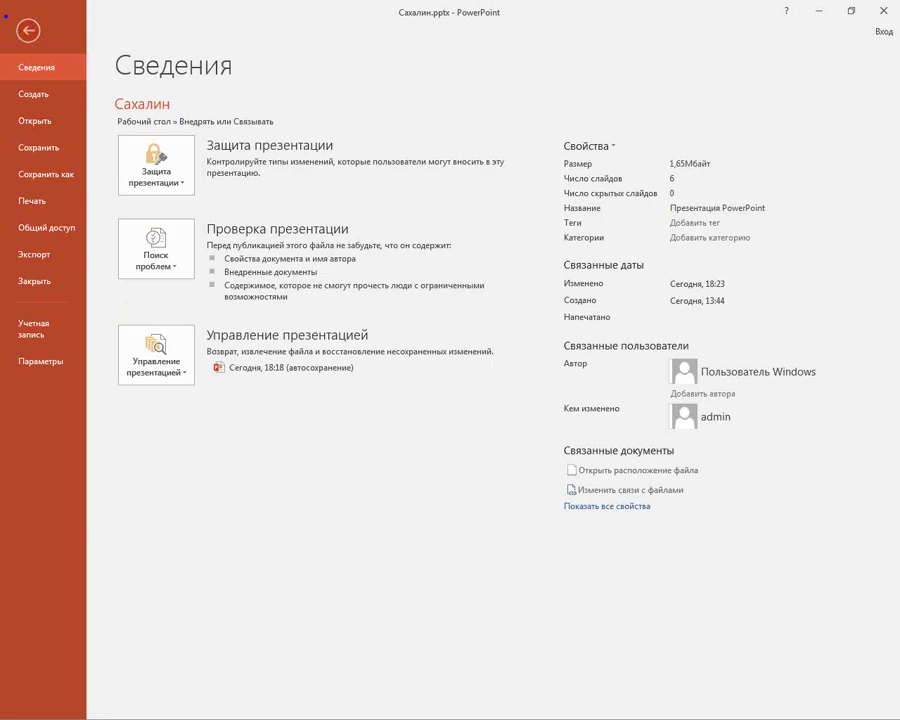
drag(6, 16, 457, 548)
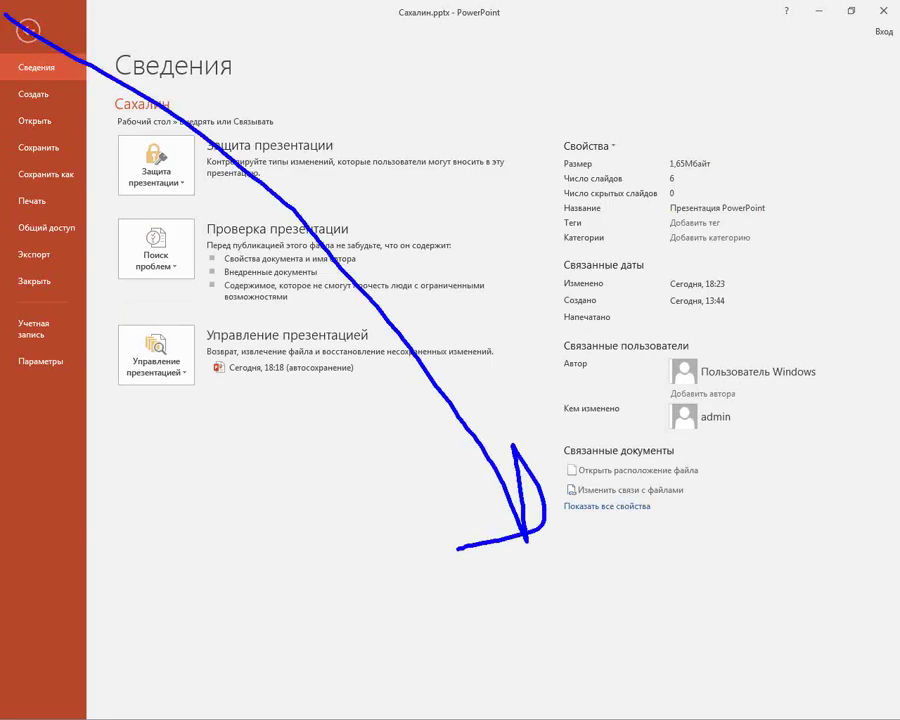
drag(570, 466, 542, 510)
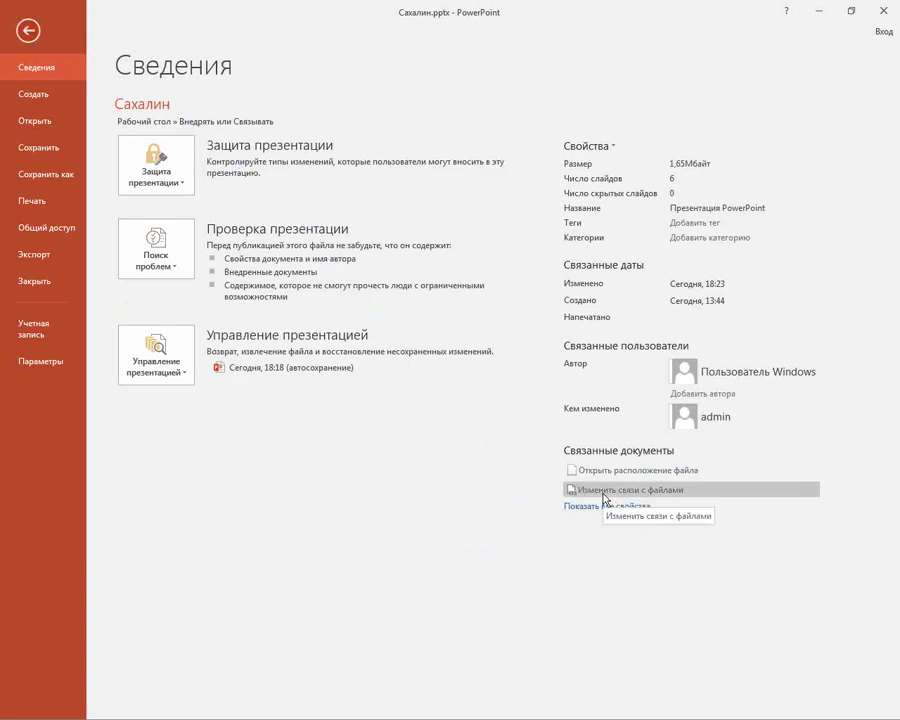
click(604, 492)
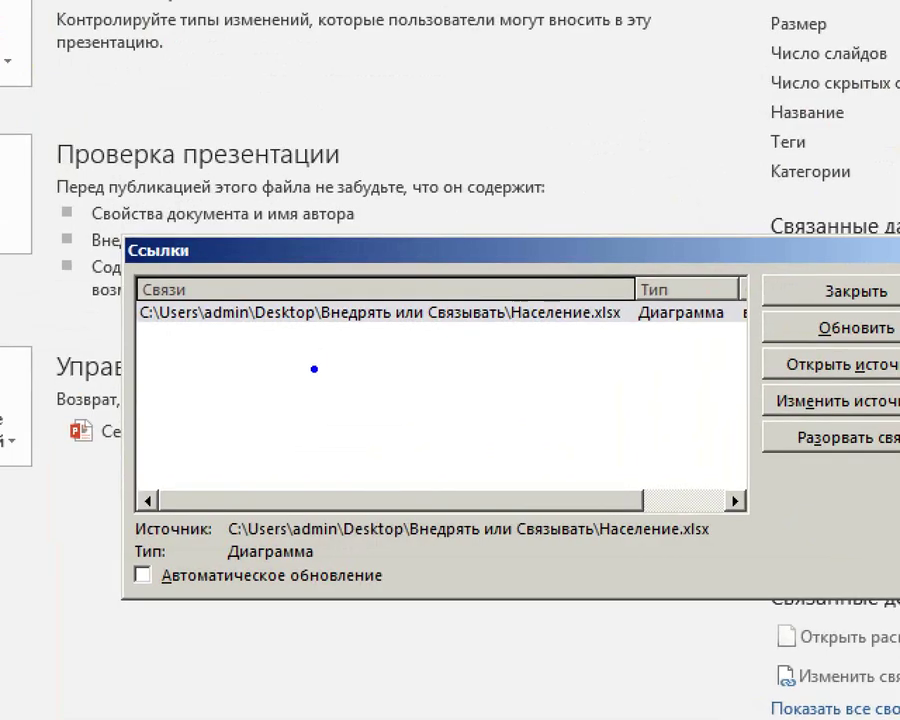
drag(217, 357, 610, 300)
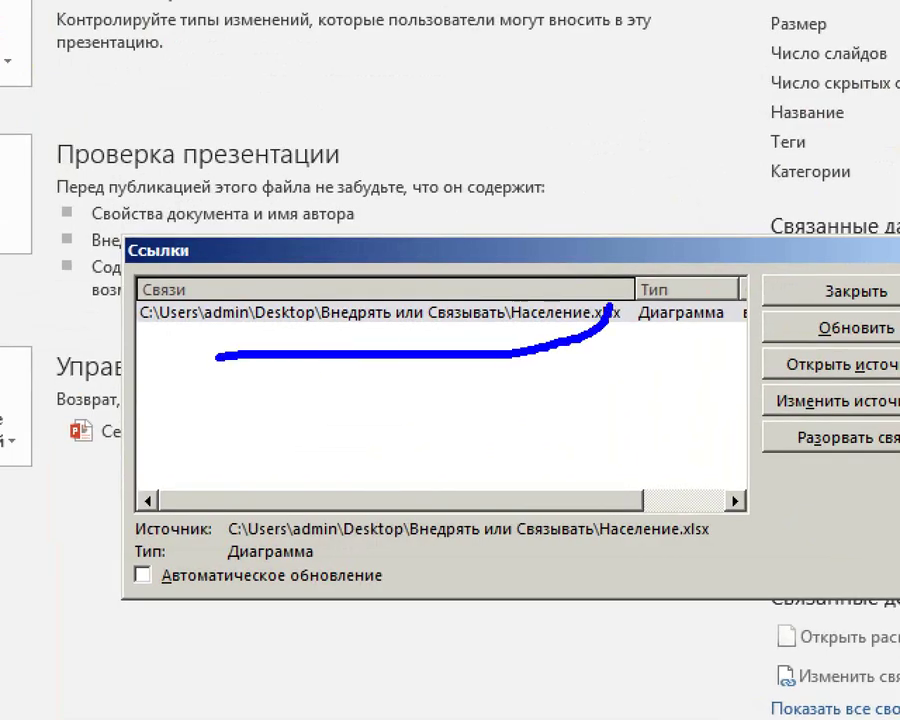
mouse_move(610, 300)
mouse_down()
mouse_move(520, 276)
mouse_move(600, 335)
mouse_up()
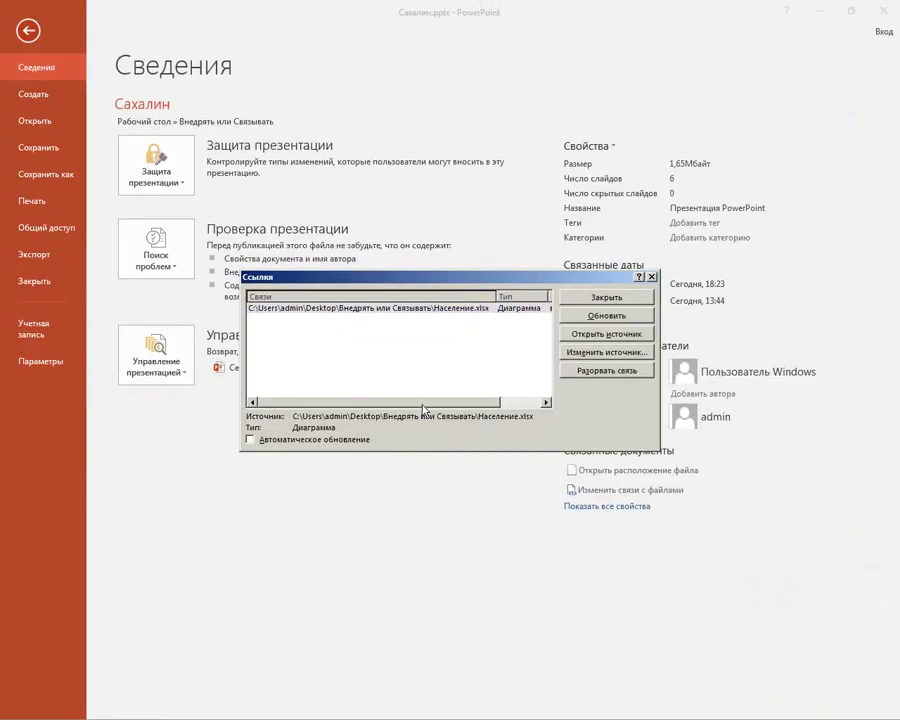
mouse_move(418, 400)
mouse_down()
mouse_move(465, 402)
mouse_move(415, 402)
mouse_up()
click(651, 278)
click(29, 30)
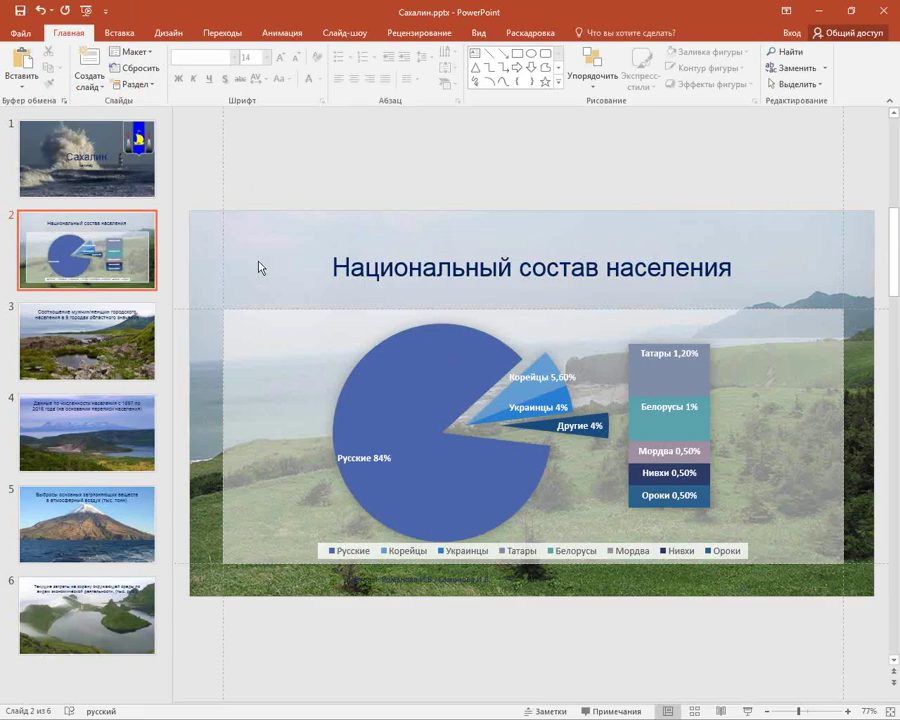
Inspect the Население.xlsx link's source without changing it, then close the PowerPoint window.
click(17, 30)
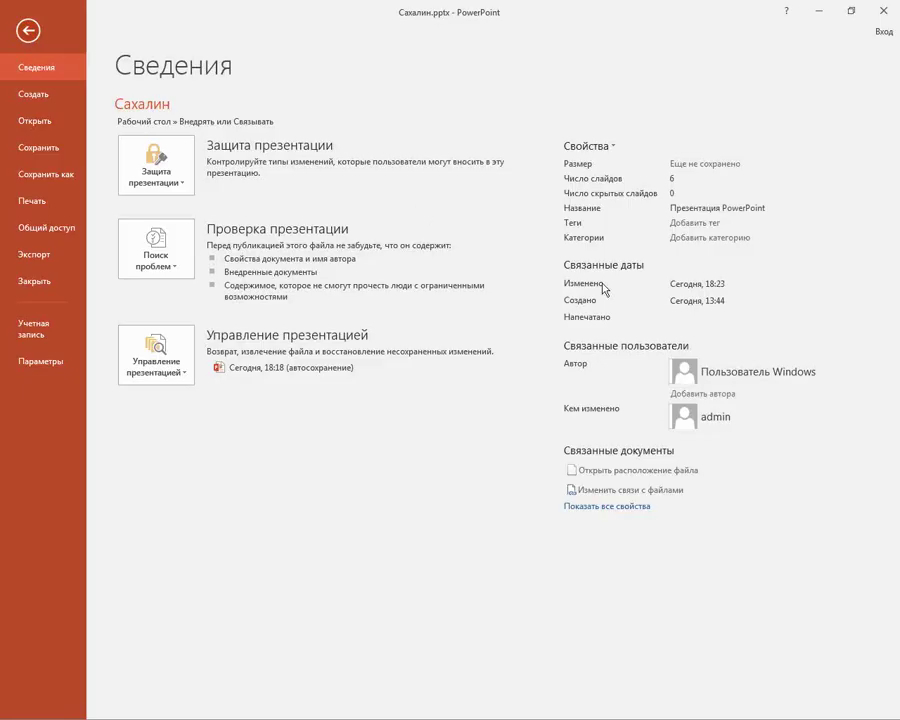
click(675, 494)
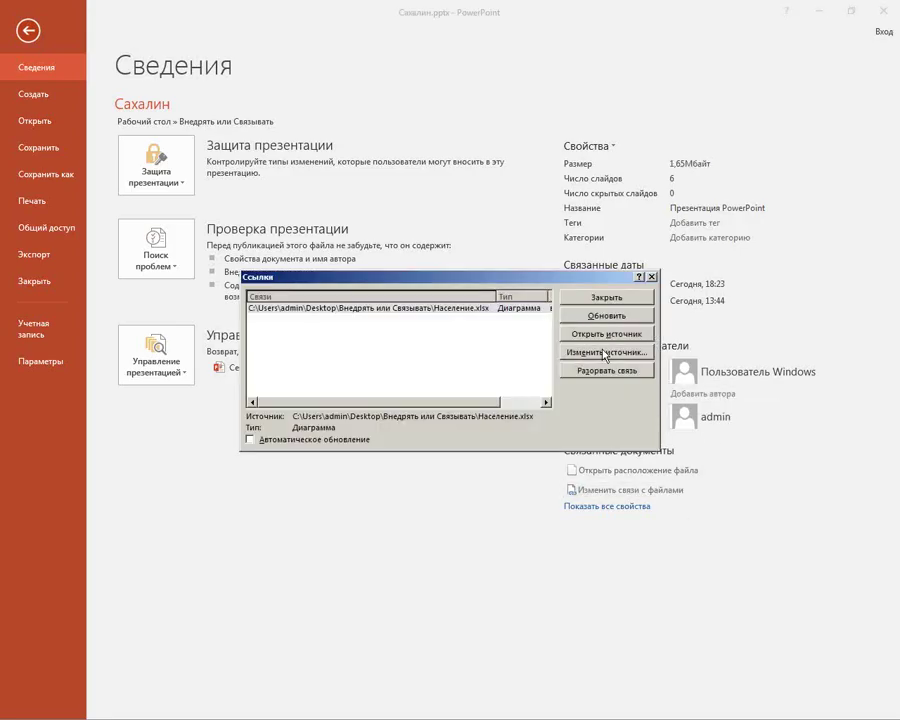
click(592, 353)
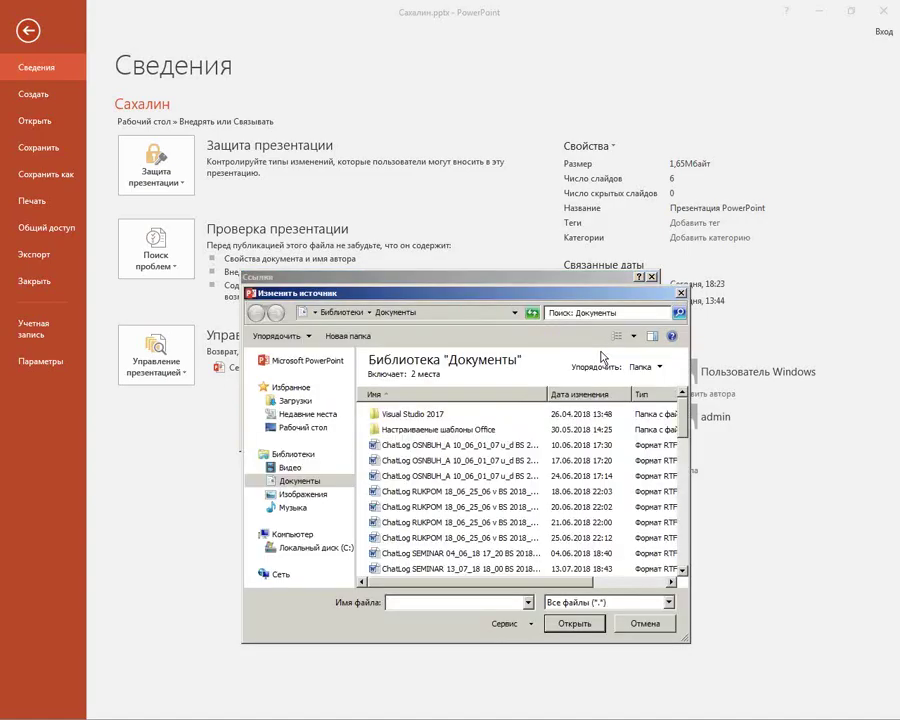
click(681, 296)
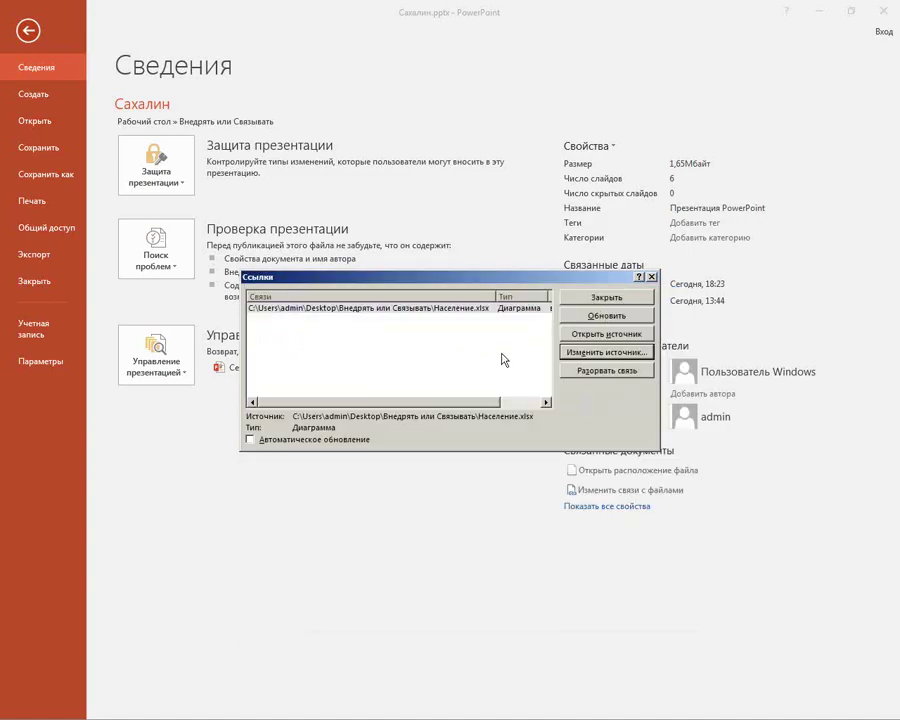
click(651, 277)
key(Escape)
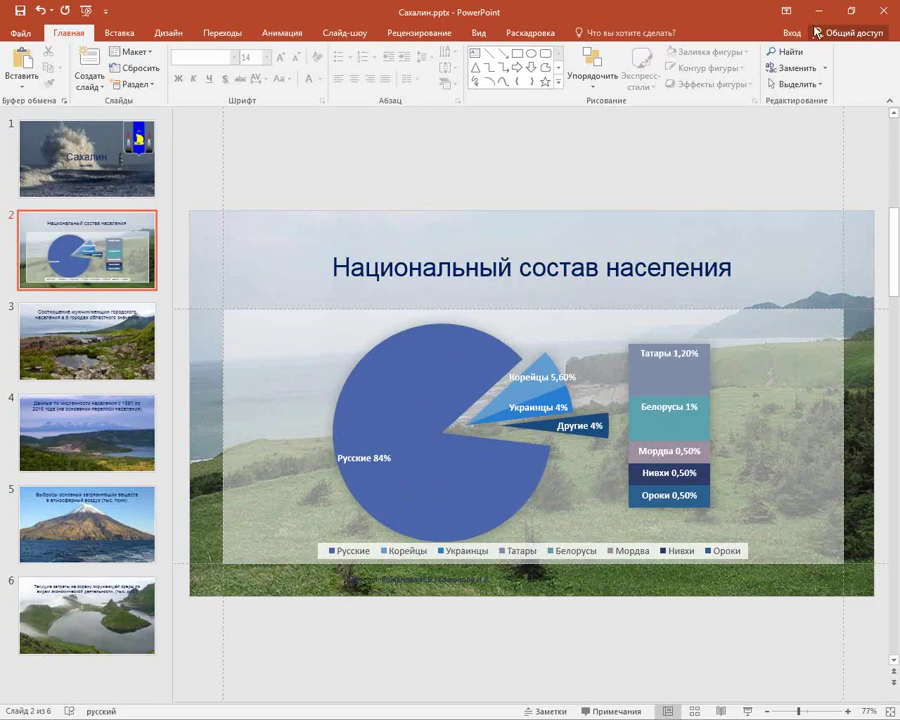
click(893, 13)
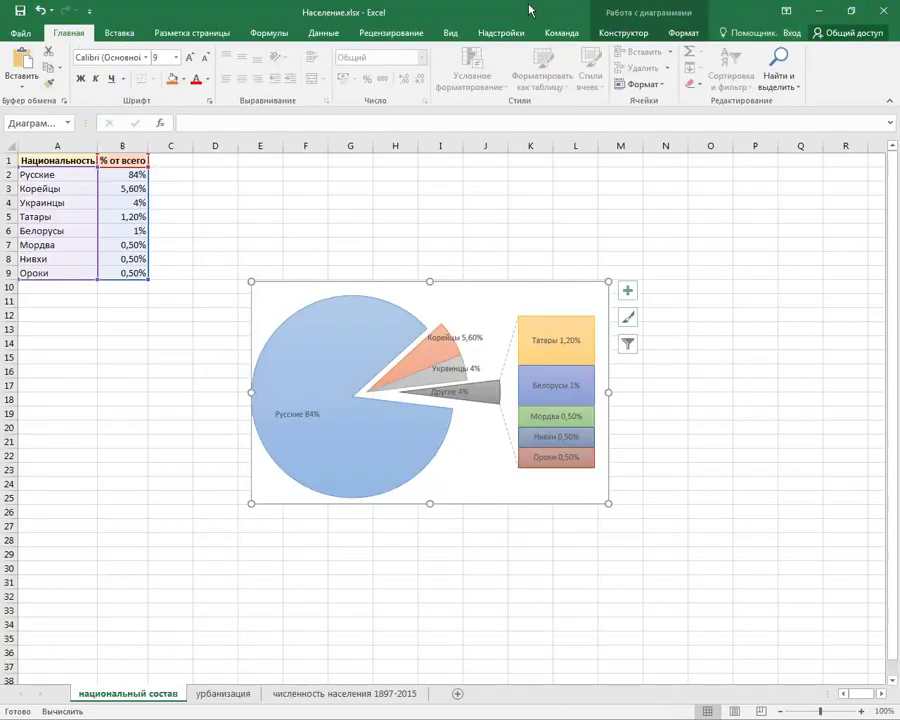
Enter 50 in cell B2 as the Русские share.
click(797, 238)
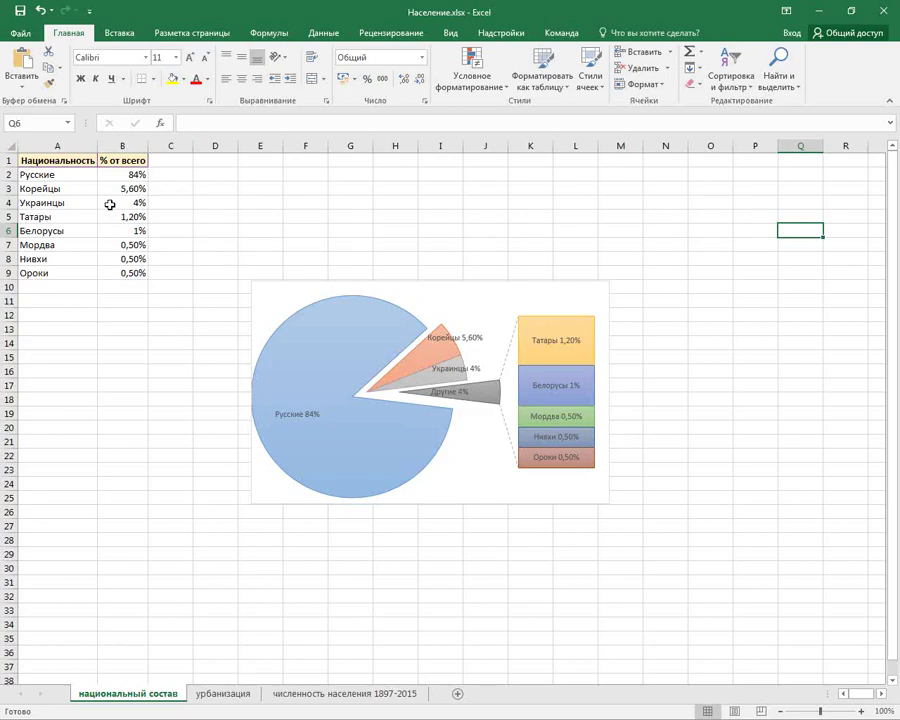
click(126, 177)
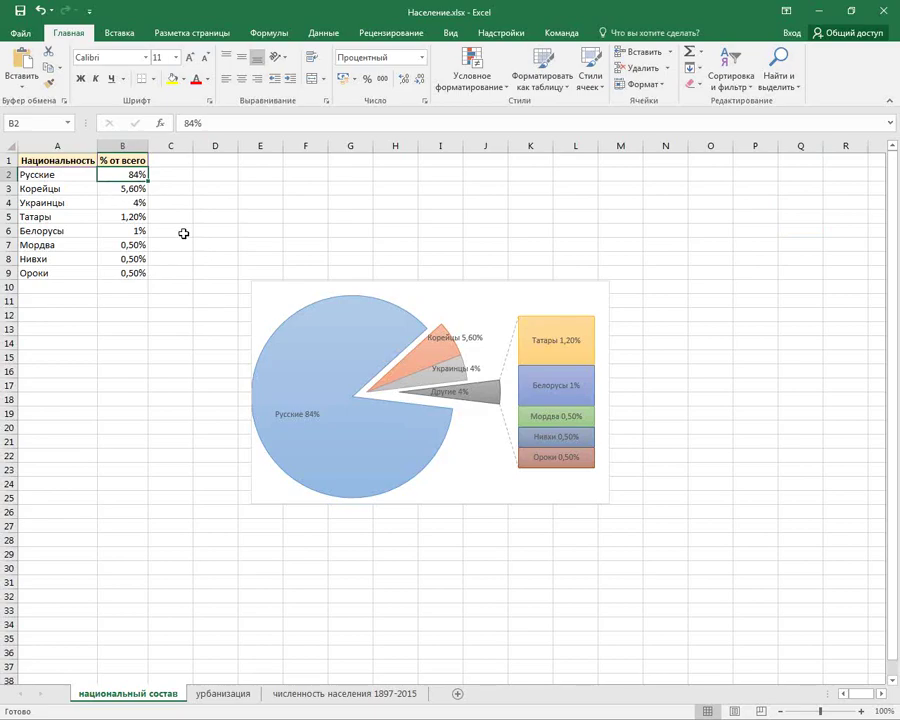
text(50)
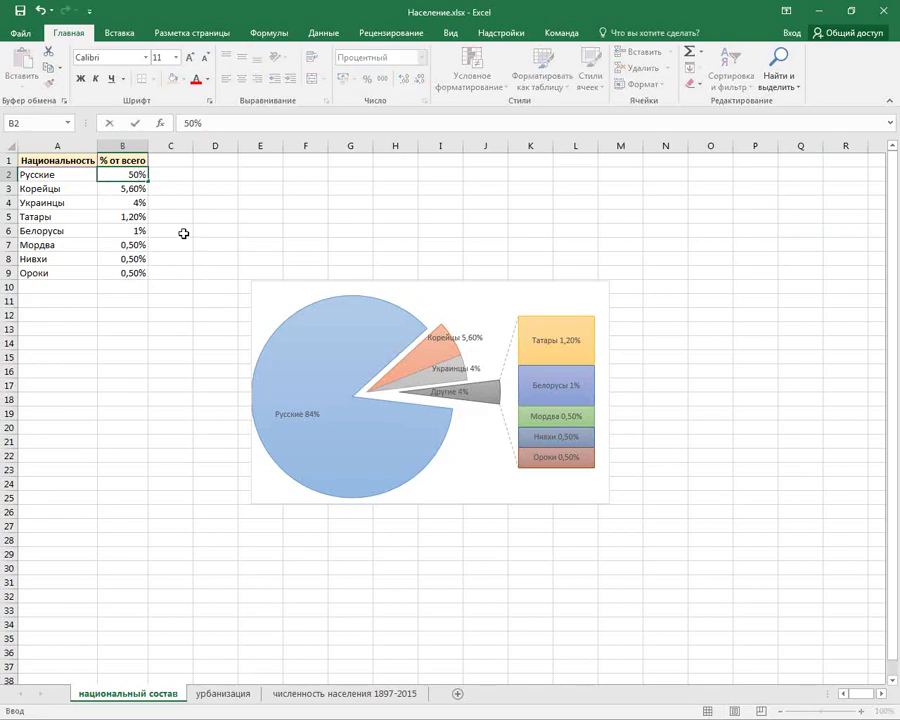
key(Return)
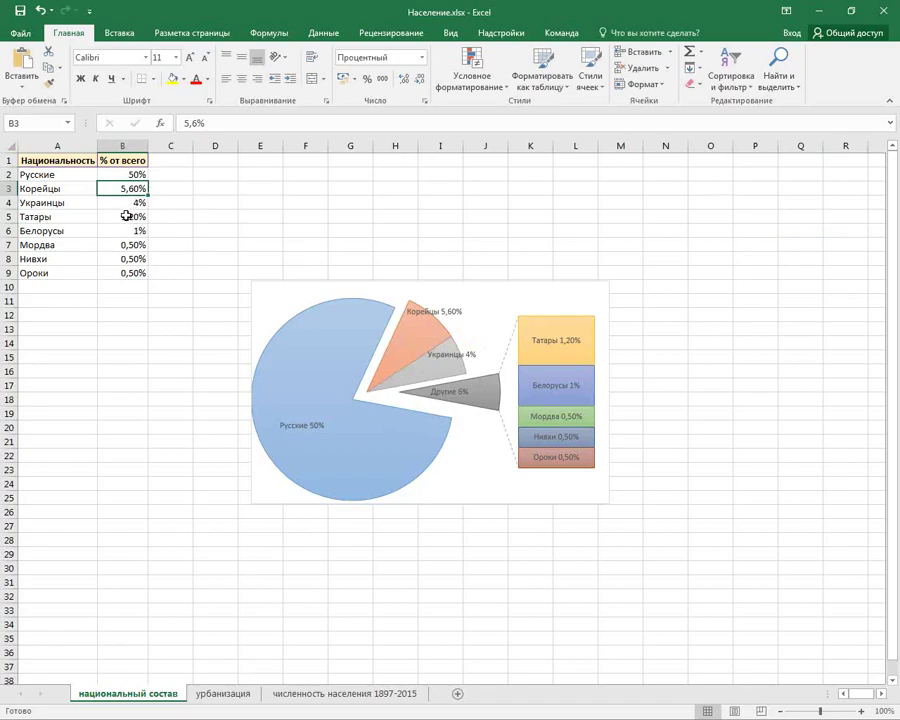
Replace the Корейцы value in cell B3 with 26%.
key(Down)
key(Down)
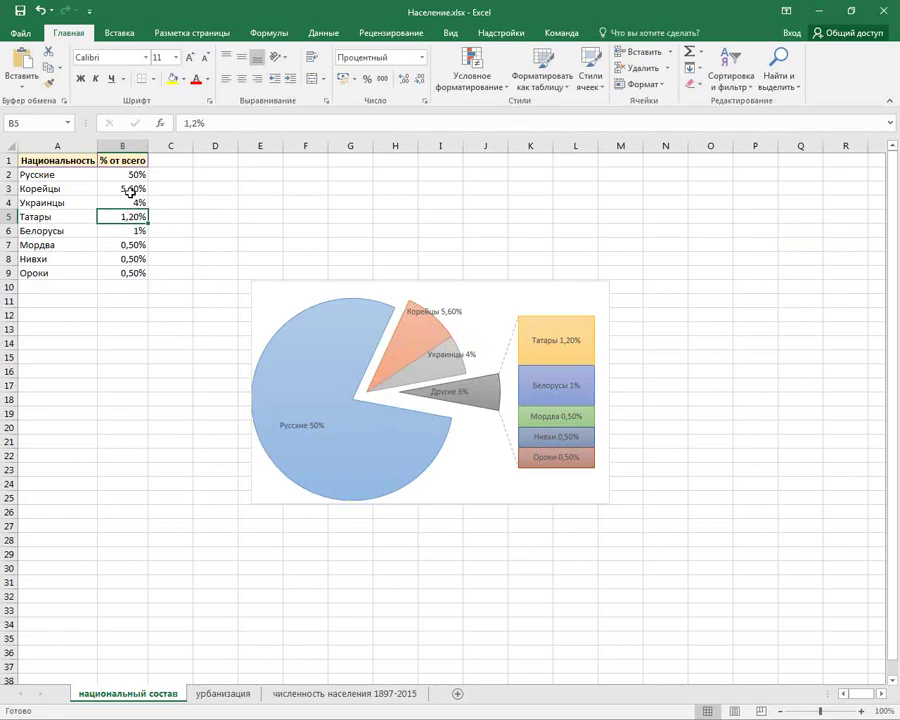
key(Up)
key(Up)
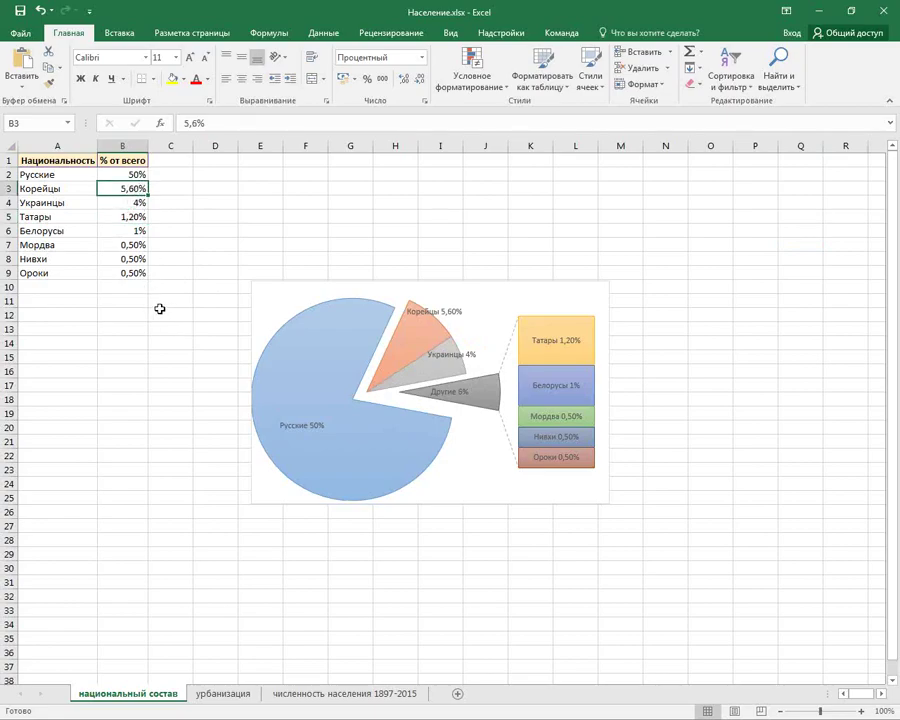
key(F2)
key(BackSpace)
key(BackSpace)
key(BackSpace)
text(26%)
key(Return)
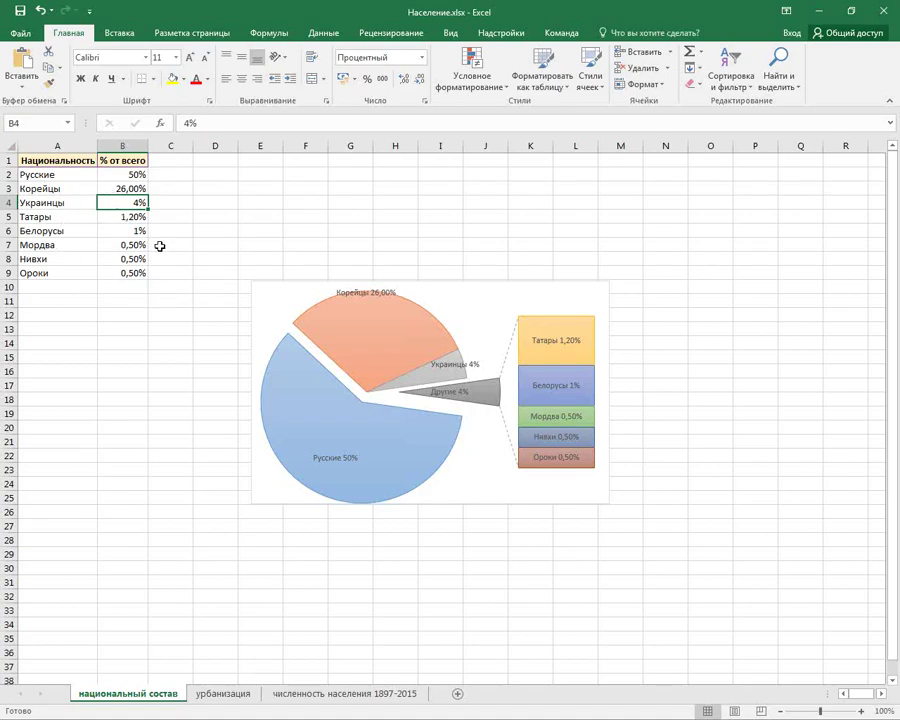
mouse_move(152, 230)
mouse_down()
mouse_move(230, 186)
mouse_move(356, 270)
mouse_move(431, 255)
mouse_up()
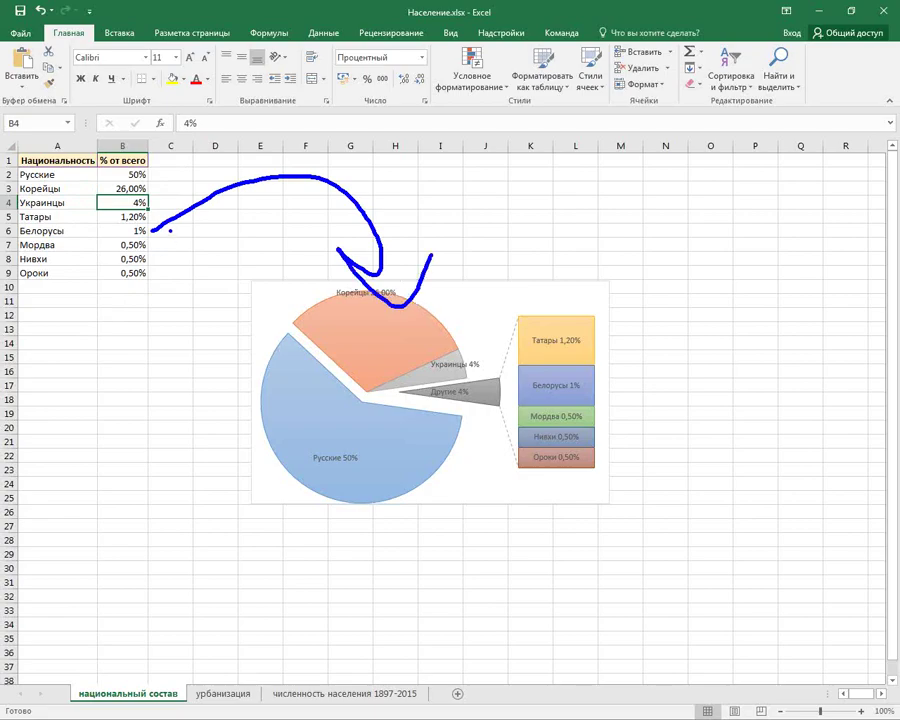
drag(3, 143, 158, 277)
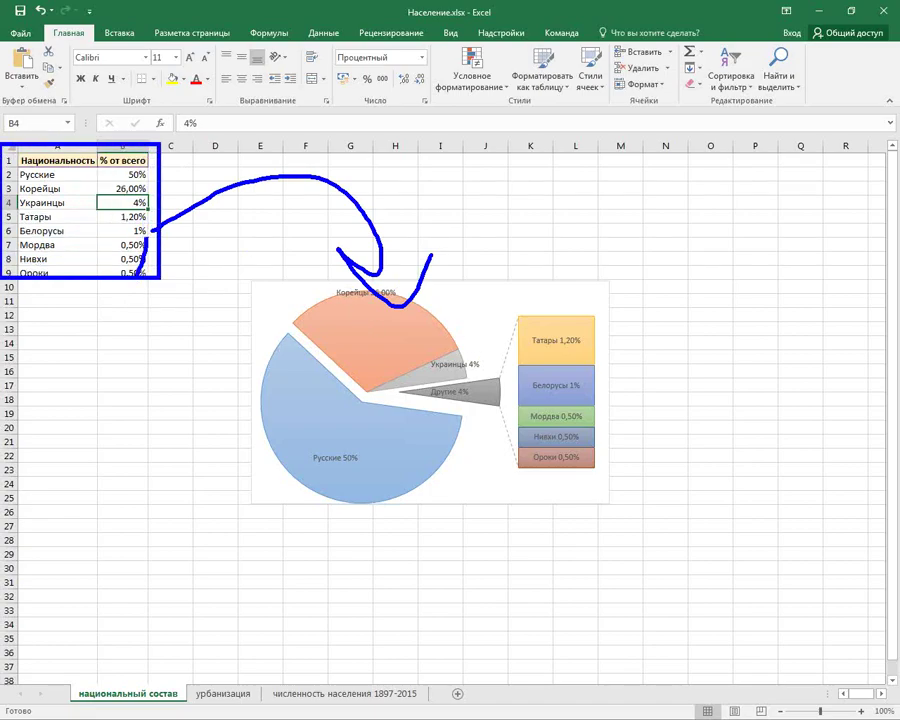
drag(140, 270, 685, 205)
mouse_move(695, 100)
mouse_down()
mouse_move(720, 295)
mouse_move(712, 200)
mouse_up()
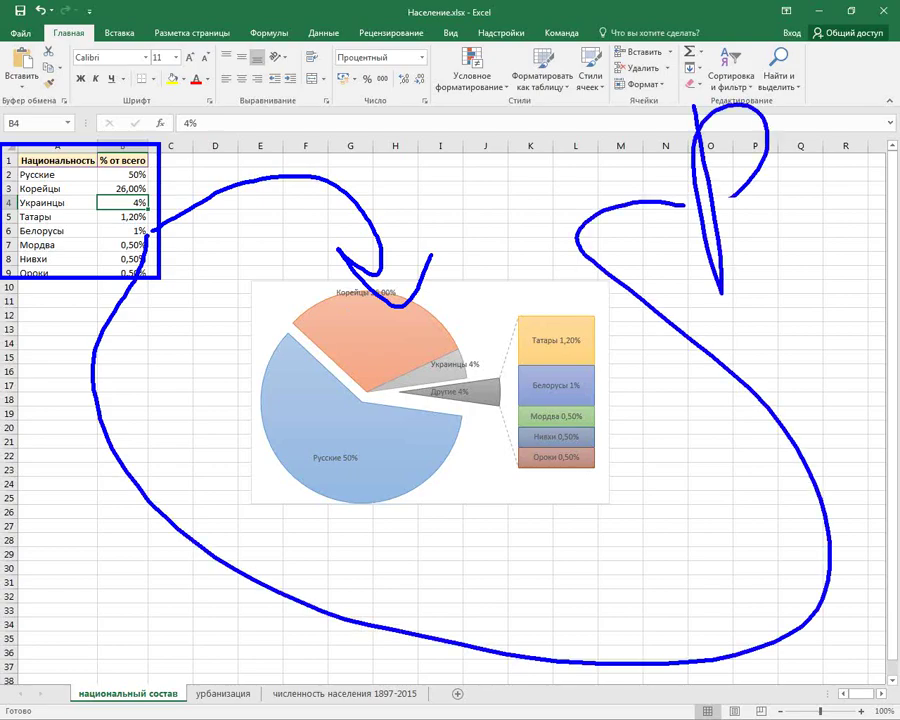
mouse_move(780, 88)
mouse_down()
mouse_move(830, 215)
mouse_move(818, 232)
mouse_up()
key(Escape)
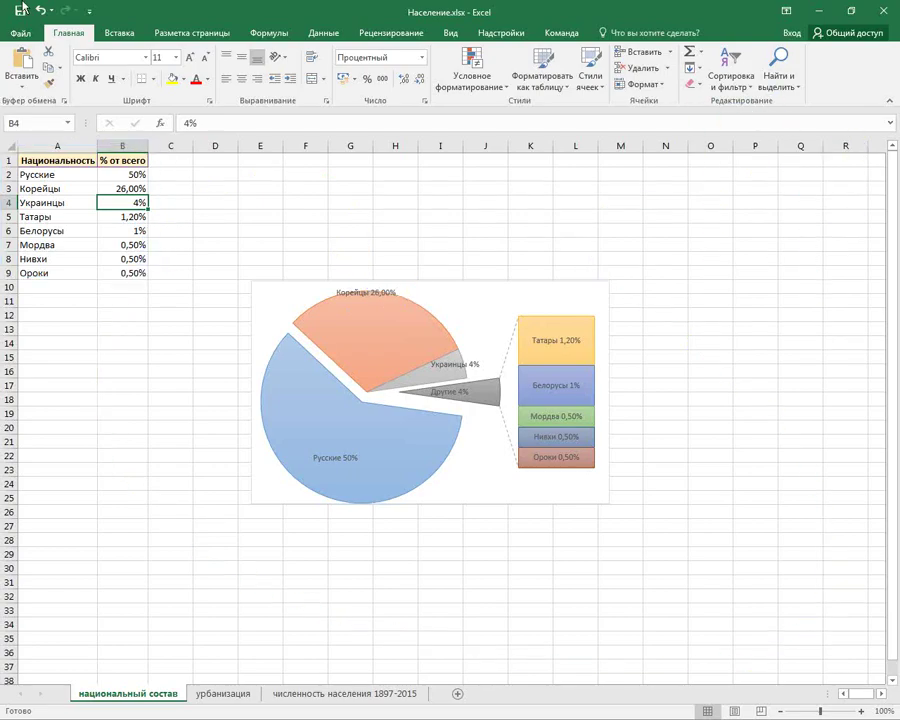
Close the edited workbook and open Сахалин.pptx from the Внедрять или Связывать folder.
click(890, 10)
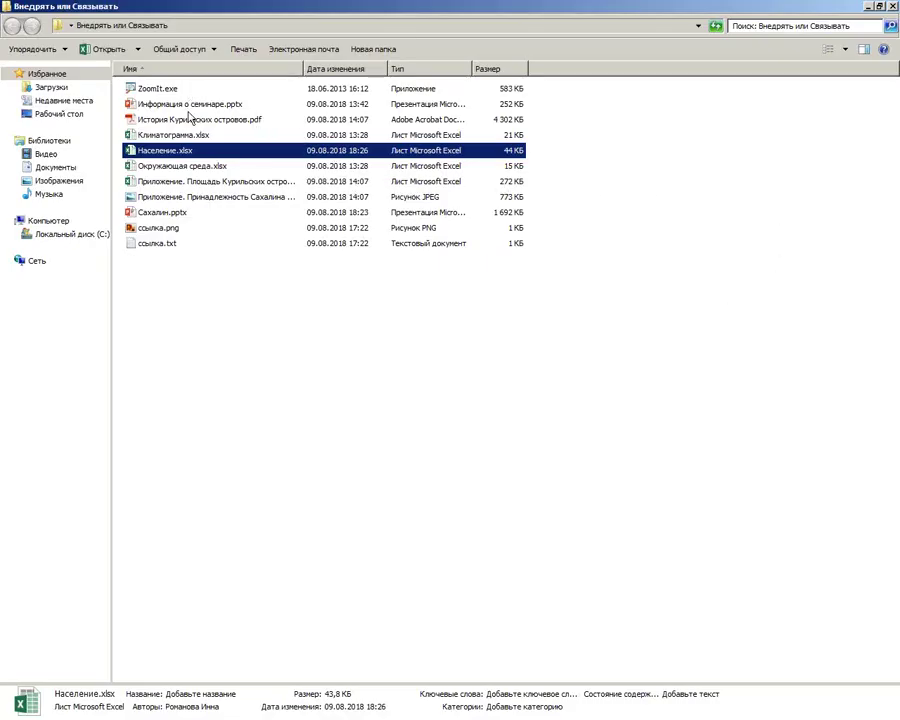
click(192, 104)
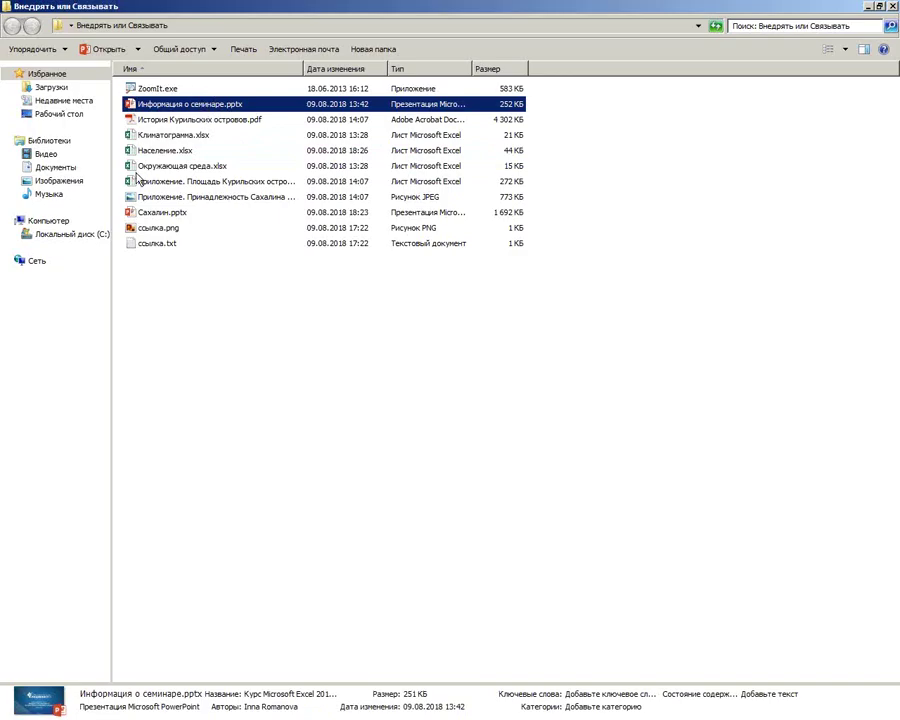
click(166, 214)
double_click(166, 214)
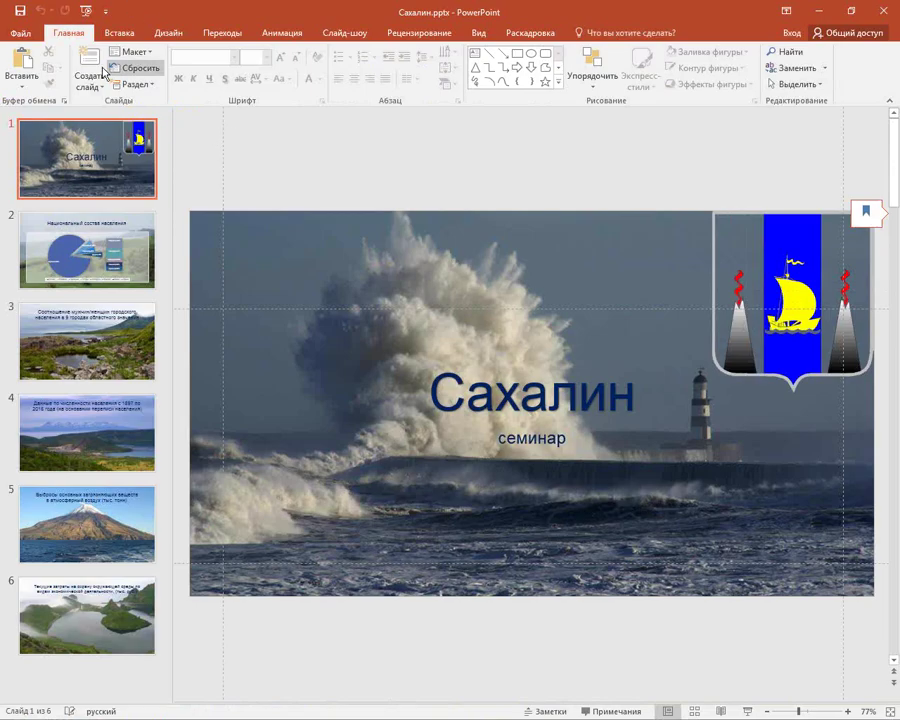
Update the Население.xlsx link from the linked-files list on the File info page.
click(27, 40)
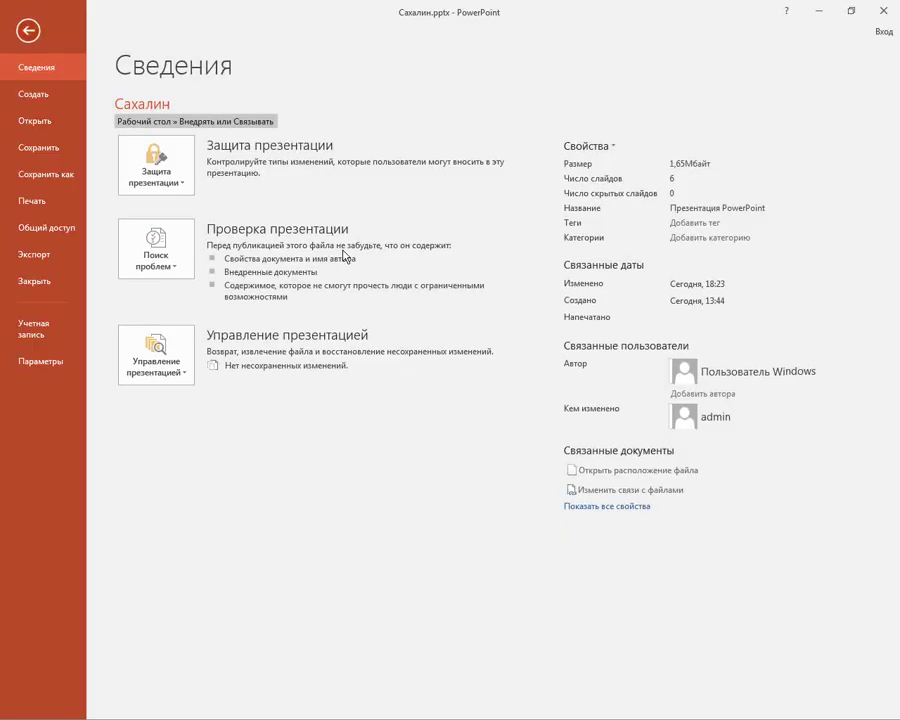
click(652, 489)
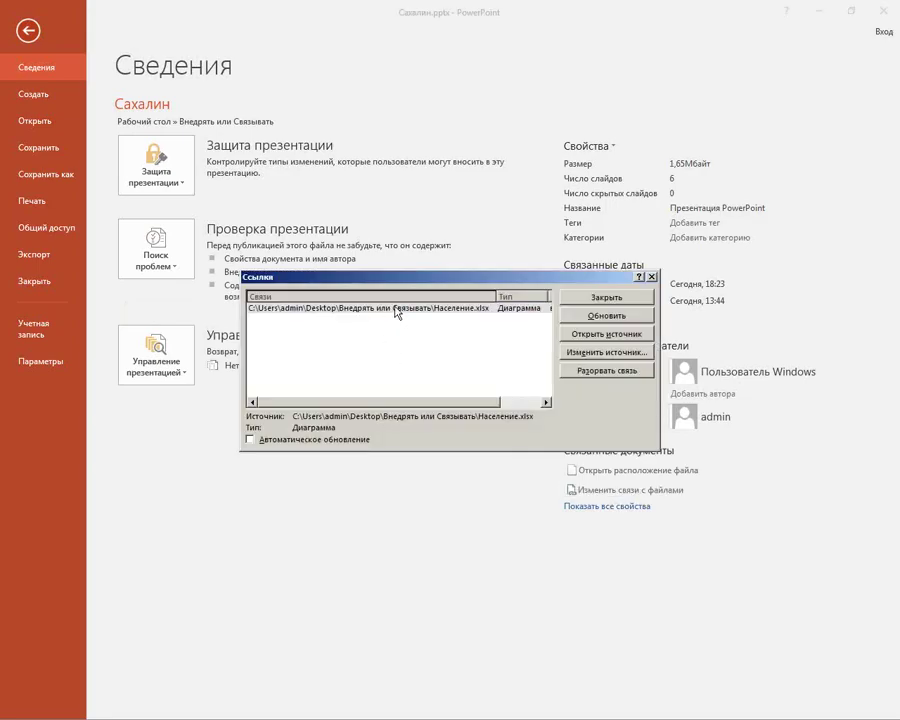
click(400, 308)
click(622, 316)
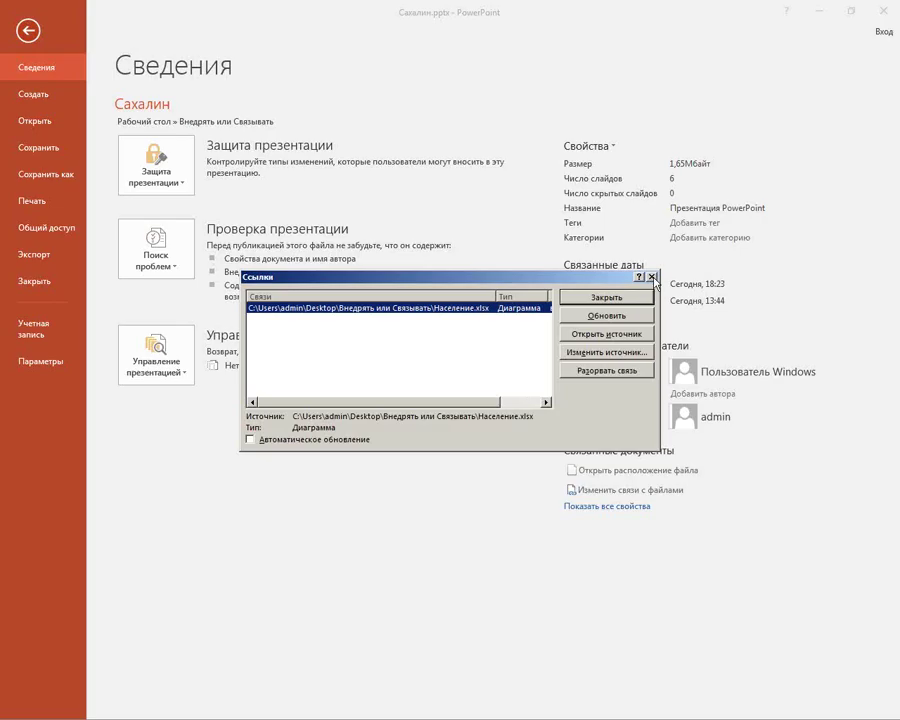
click(652, 277)
click(28, 30)
Refresh the slide 2 chart's data to show Русские 50% and Корейцы 26,00%.
click(70, 262)
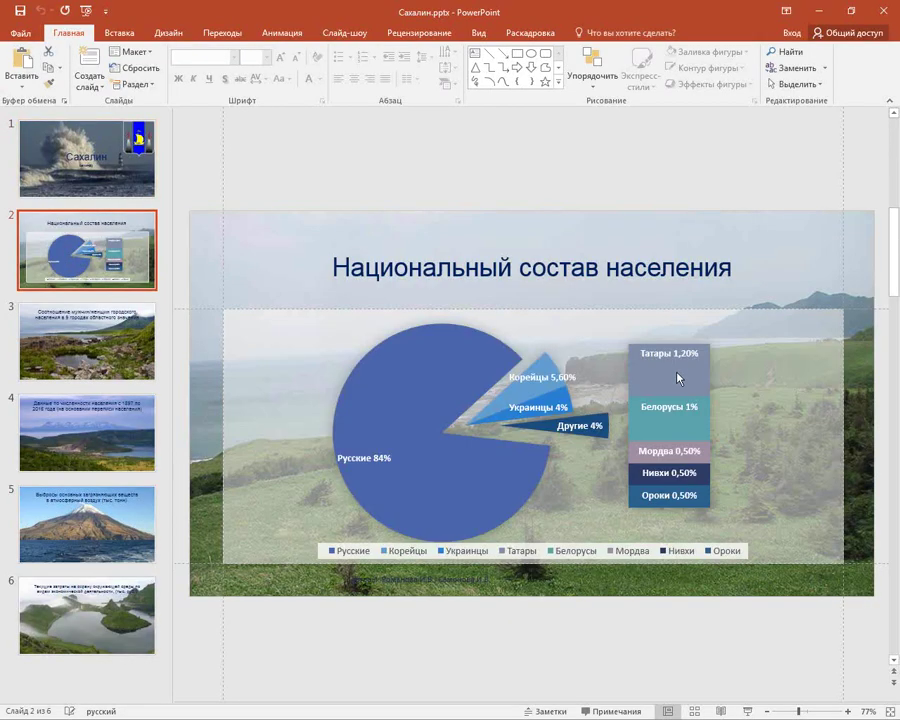
click(810, 364)
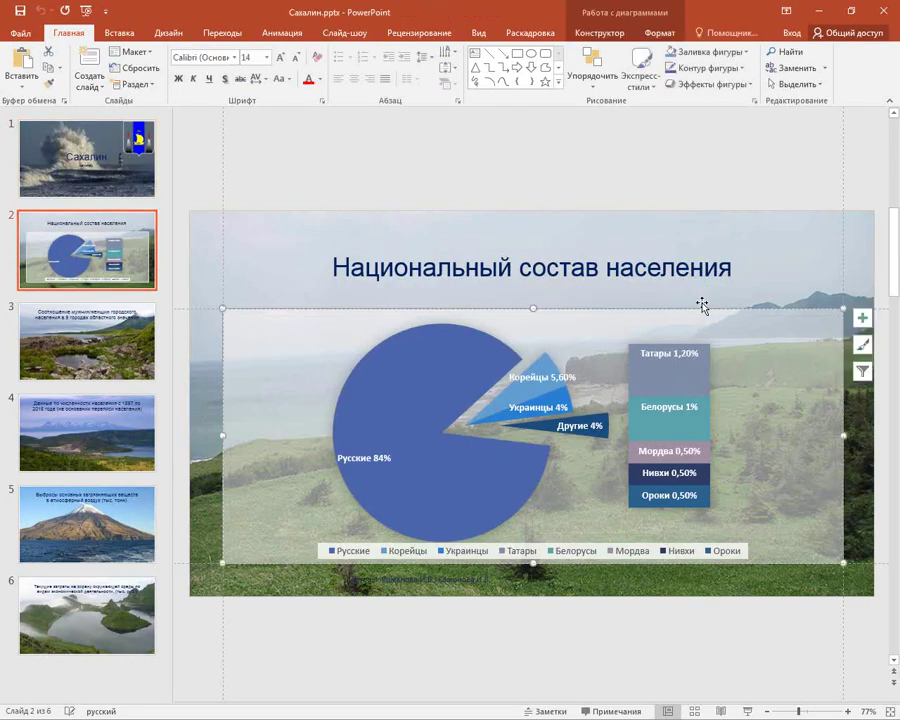
click(600, 32)
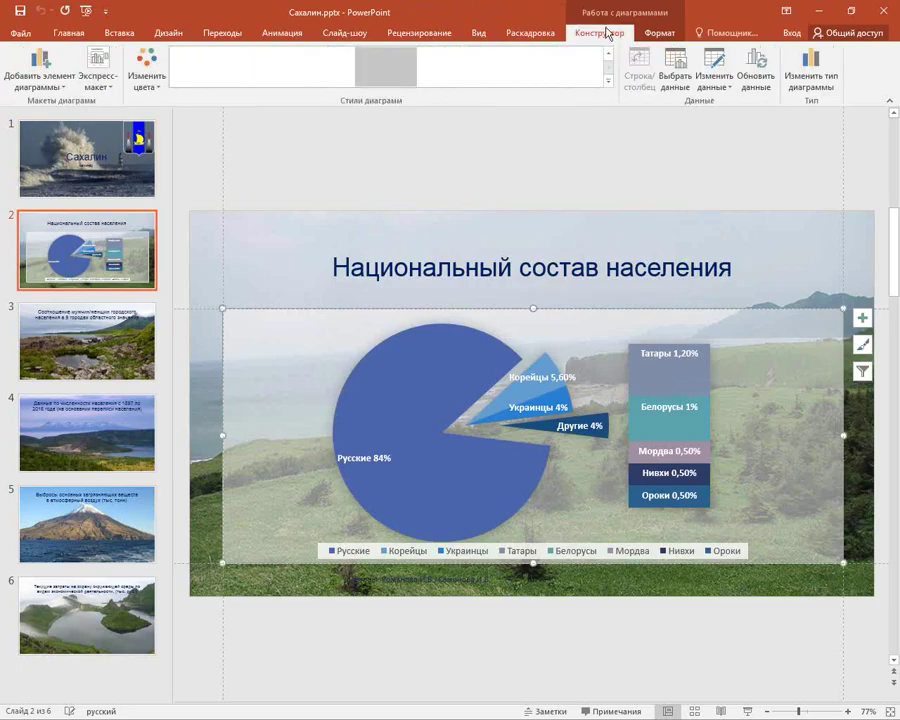
click(755, 72)
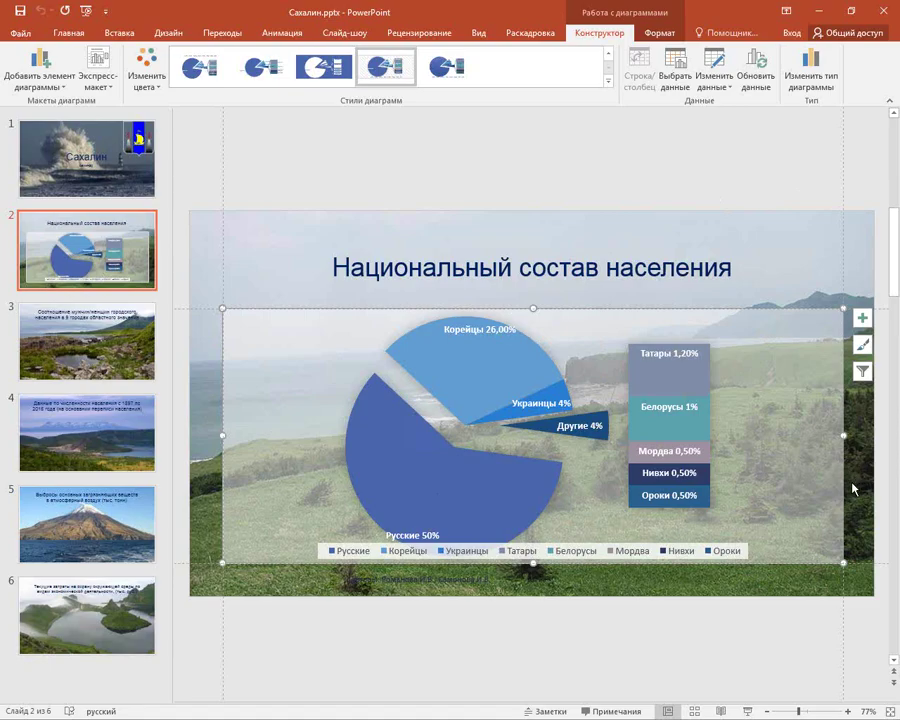
Drag the Русские 50% data label up into its pie slice.
click(428, 537)
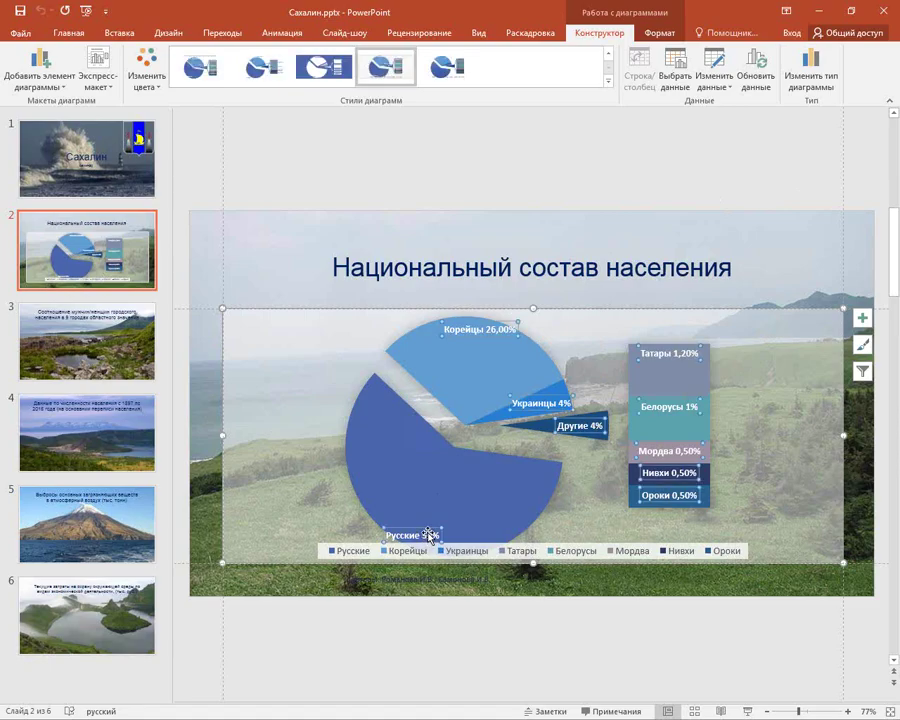
click(428, 537)
drag(526, 464, 475, 501)
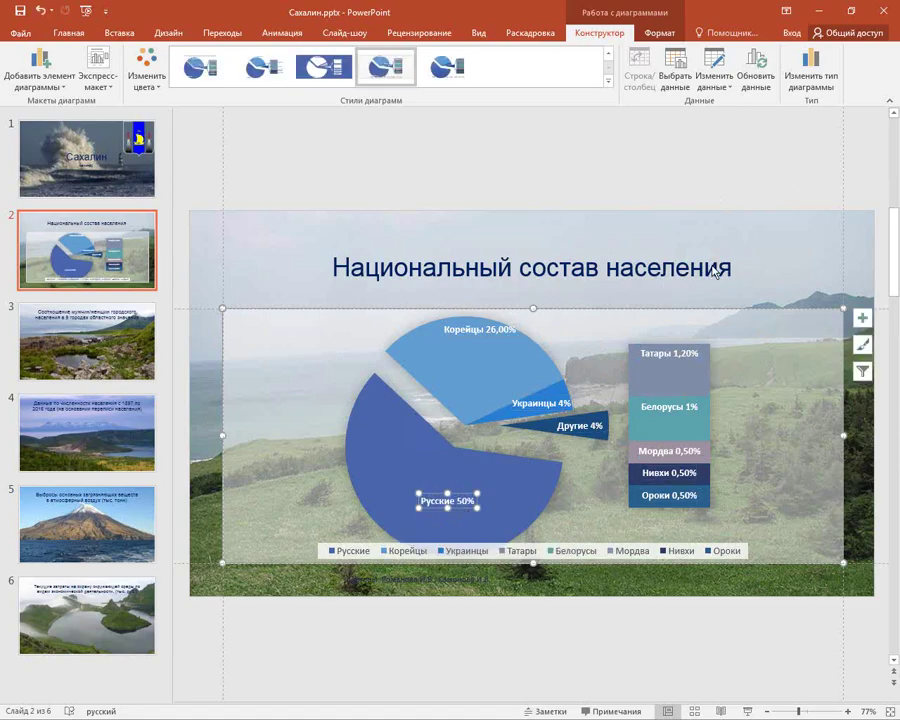
click(680, 196)
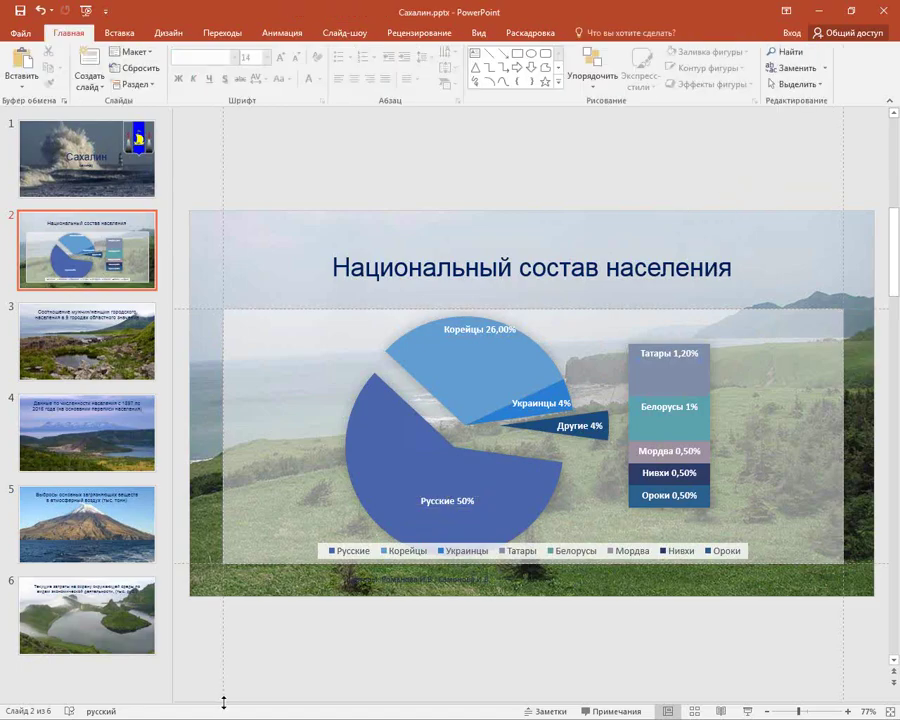
Move the Корейцы 26,00% label down inside its slice and refresh the chart data.
click(490, 331)
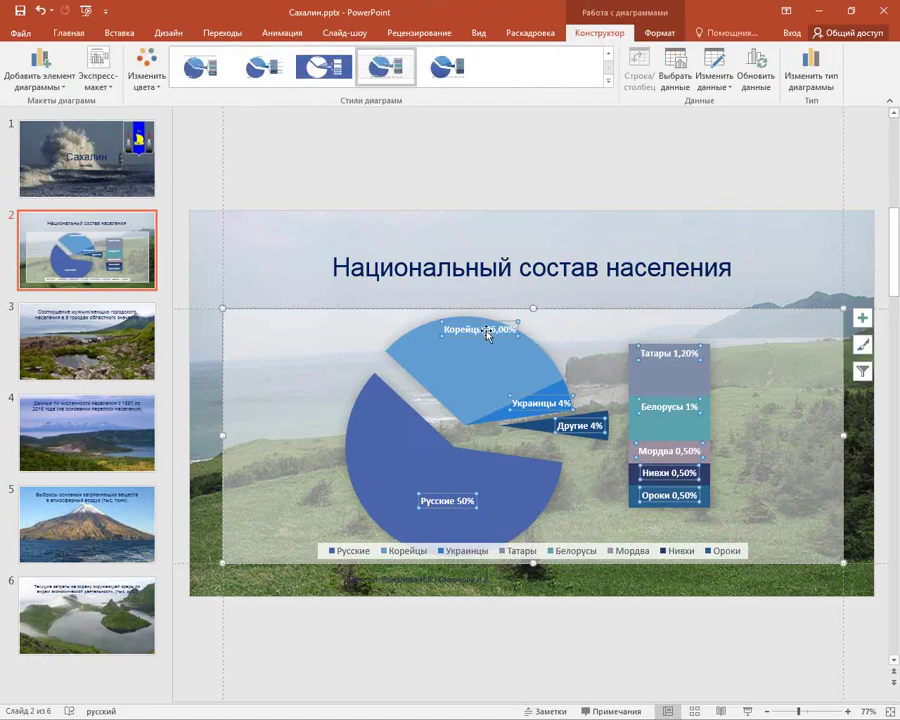
click(483, 332)
drag(488, 337, 488, 367)
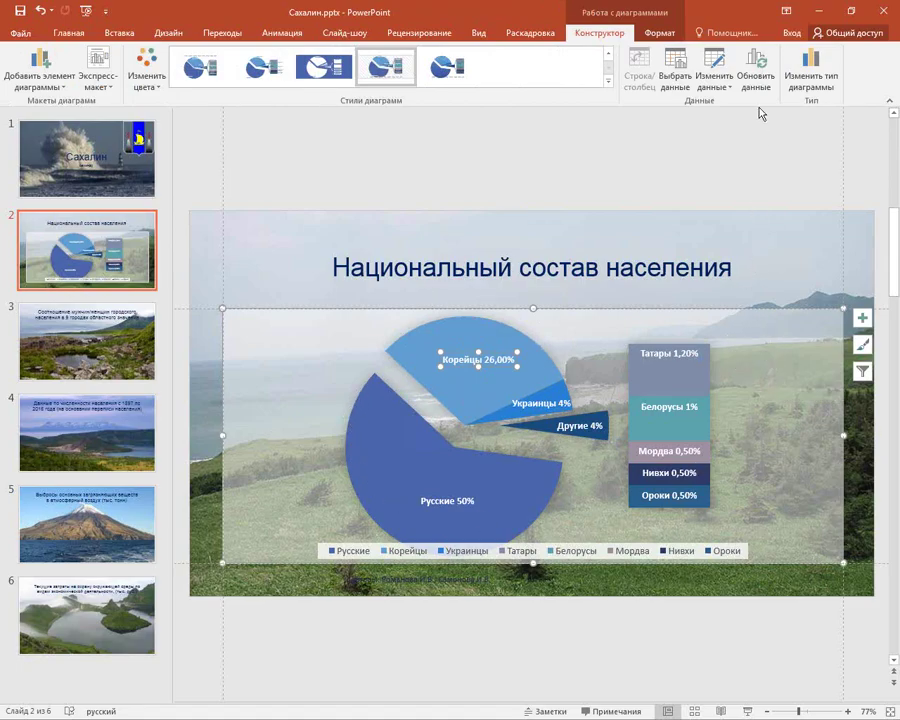
click(748, 80)
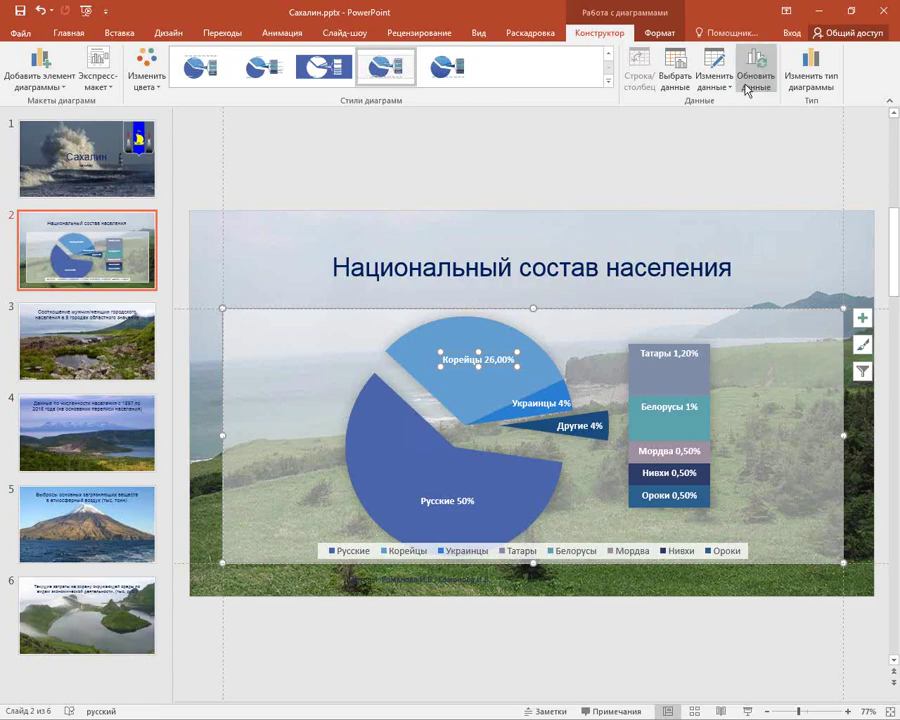
Show slide 3 about the male/female urban population ratio, then minimise PowerPoint.
click(750, 185)
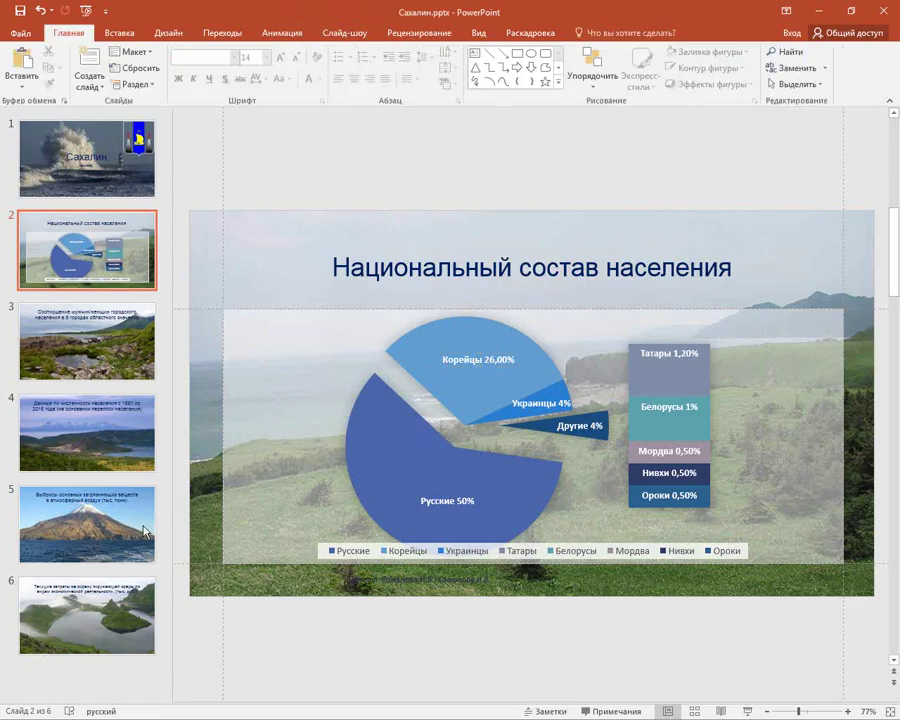
click(87, 322)
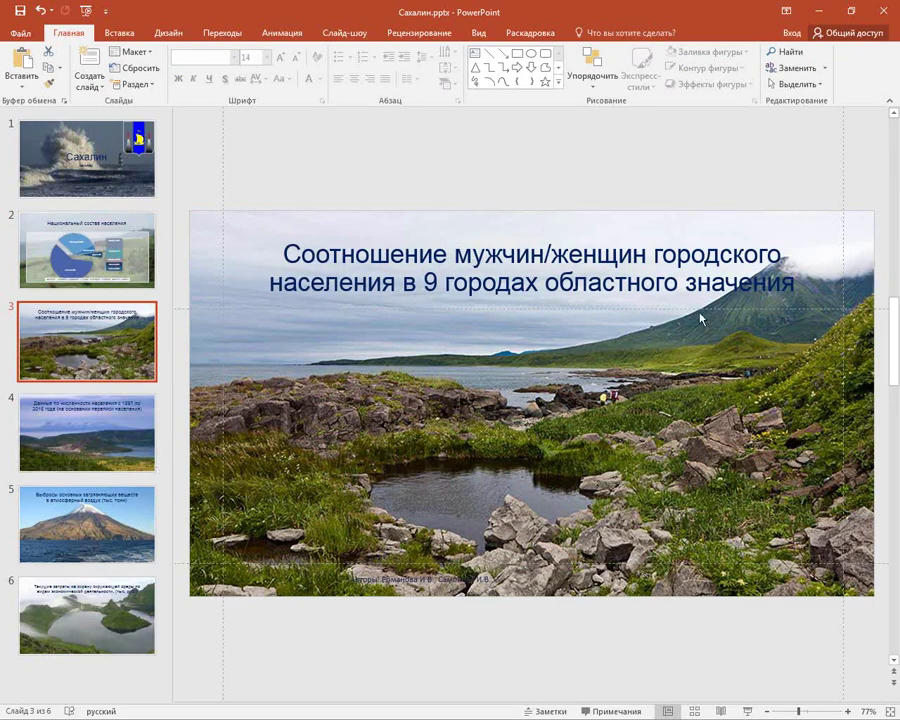
click(822, 10)
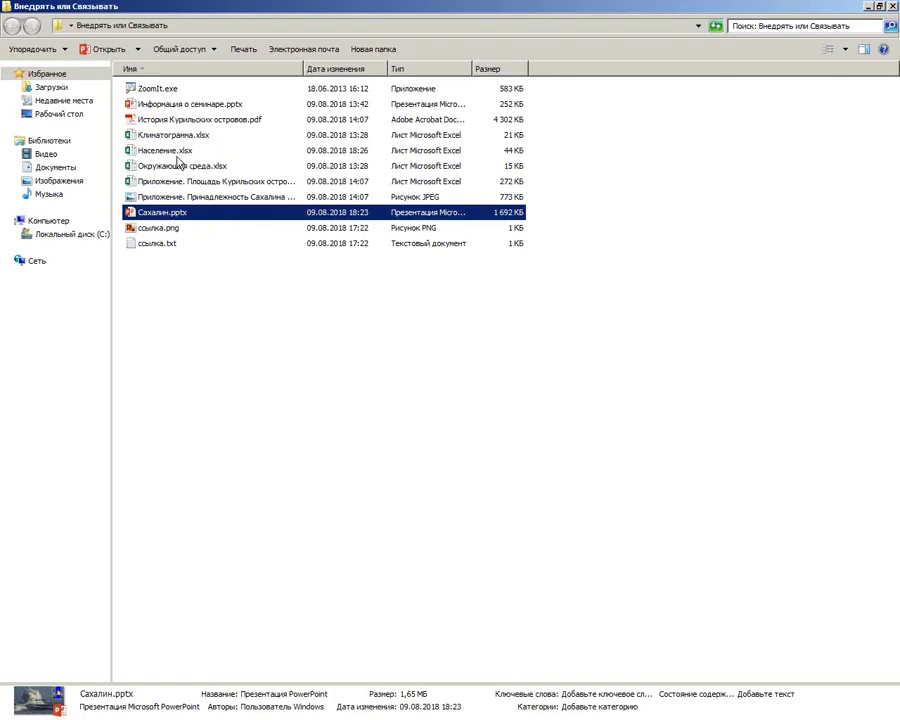
Open Население.xlsx from the Внедрять или Связывать folder in Excel.
double_click(168, 150)
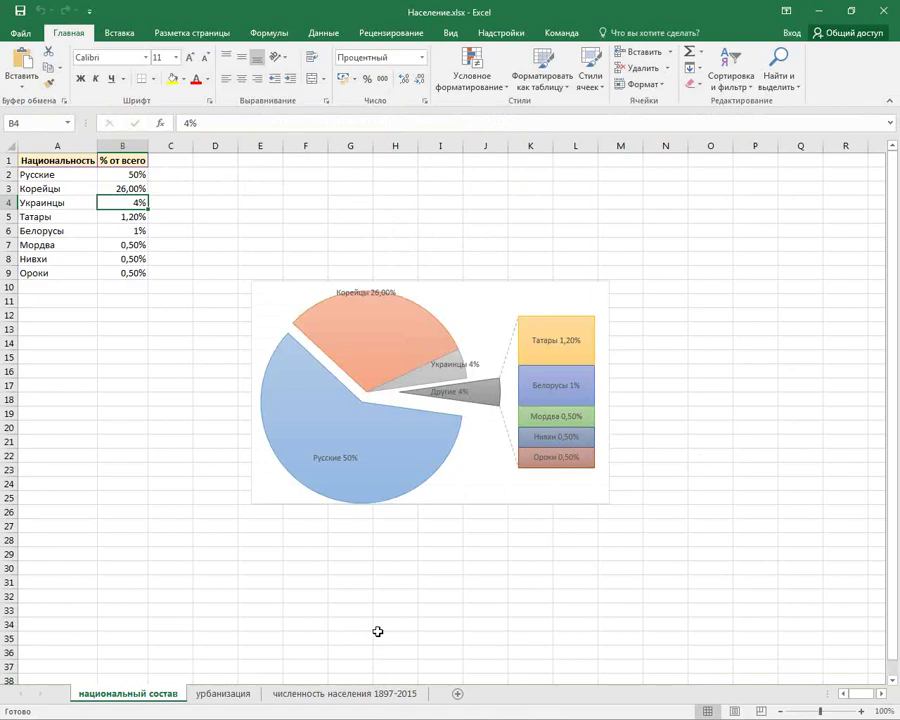
On the урбанизация sheet, shift the bar chart a little right and down.
click(228, 694)
click(557, 194)
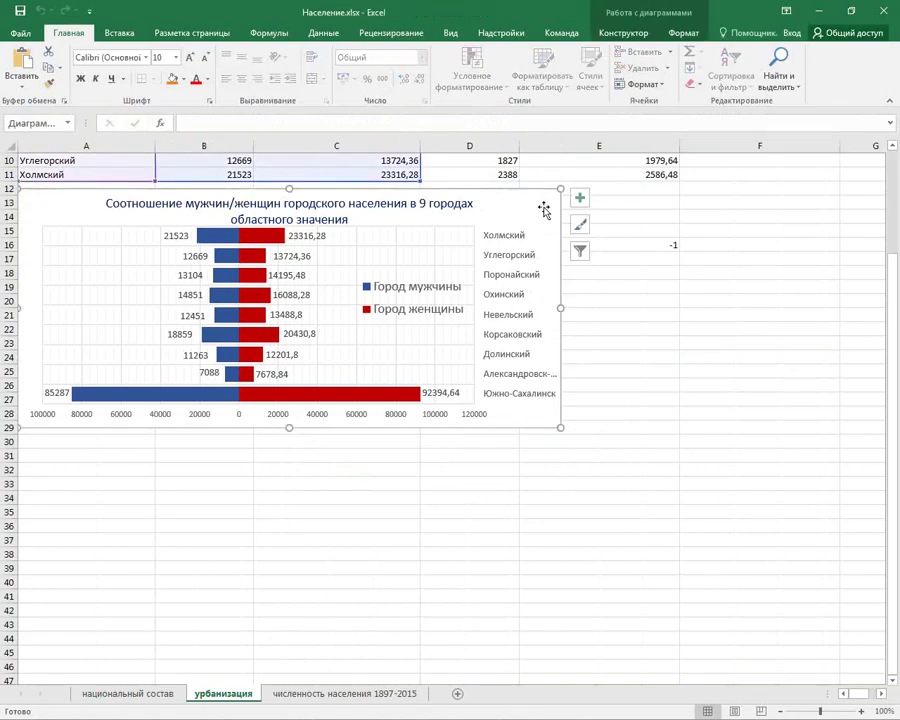
drag(534, 203, 629, 204)
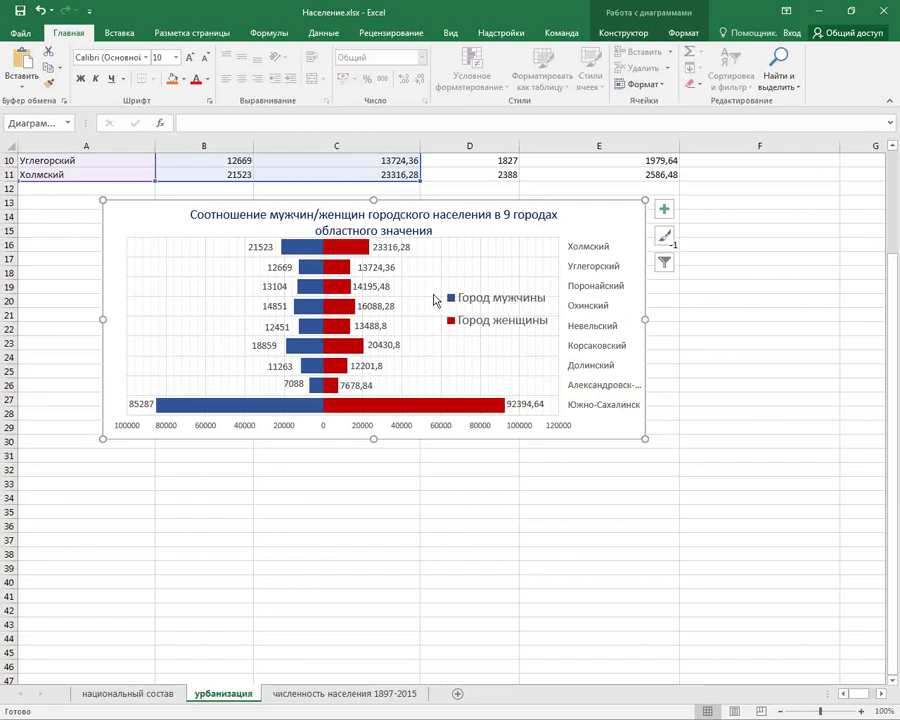
ctrl+scroll(392, 304, up, 1)
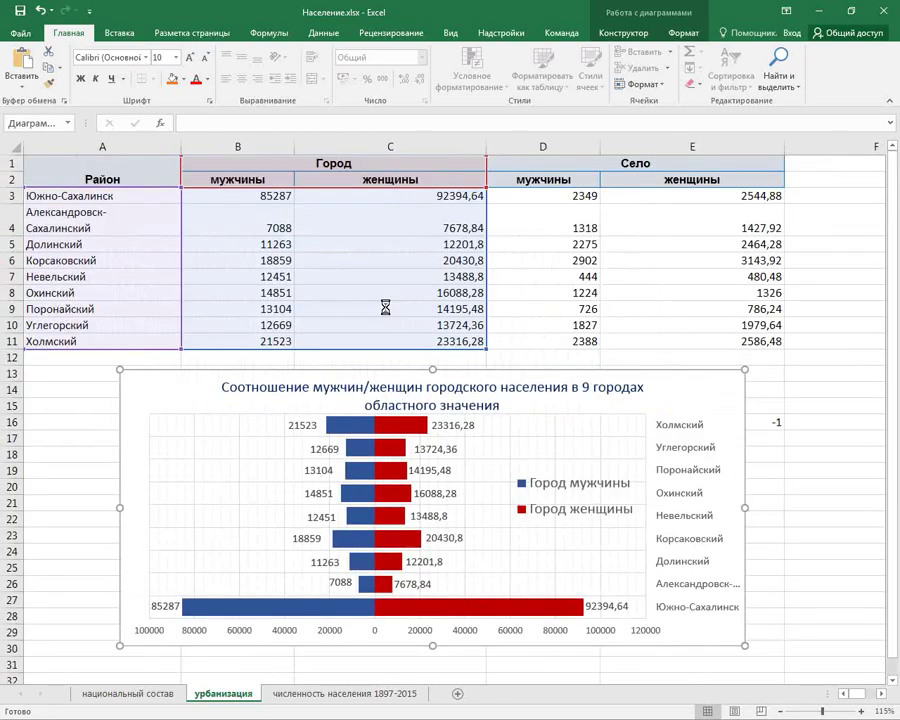
ctrl+scroll(385, 309, up, 1)
scroll(392, 300, down, 1)
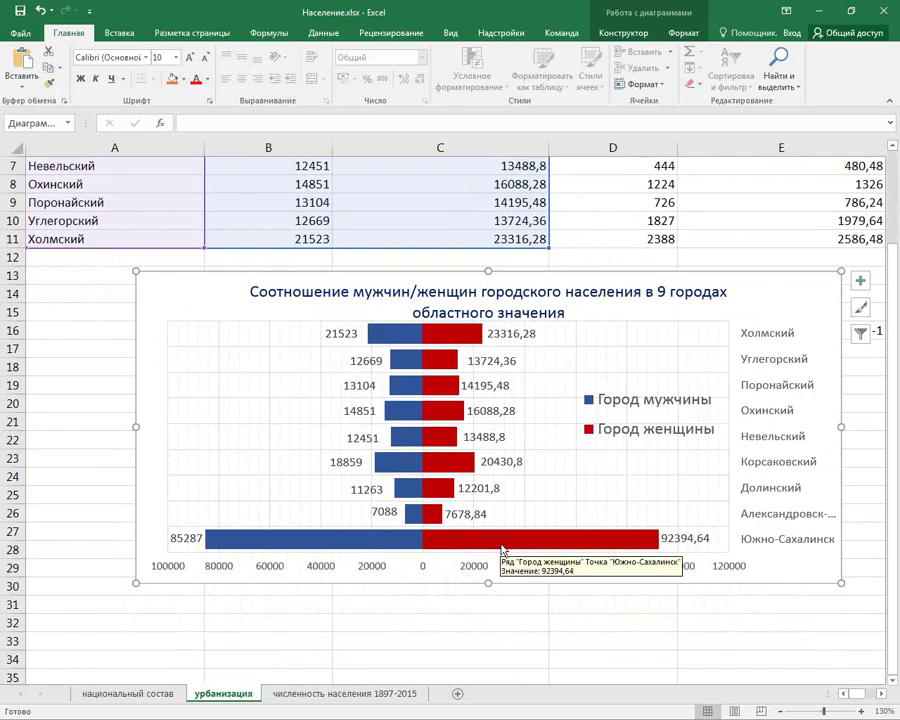
Check the chart elements list, then select the bar chart's title.
click(860, 281)
click(855, 370)
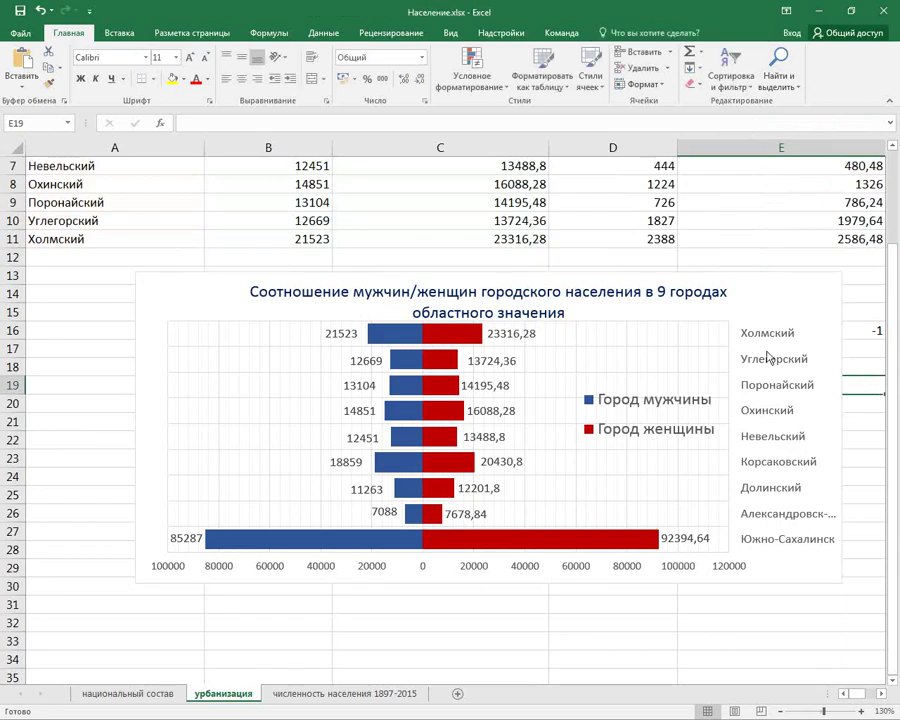
click(771, 350)
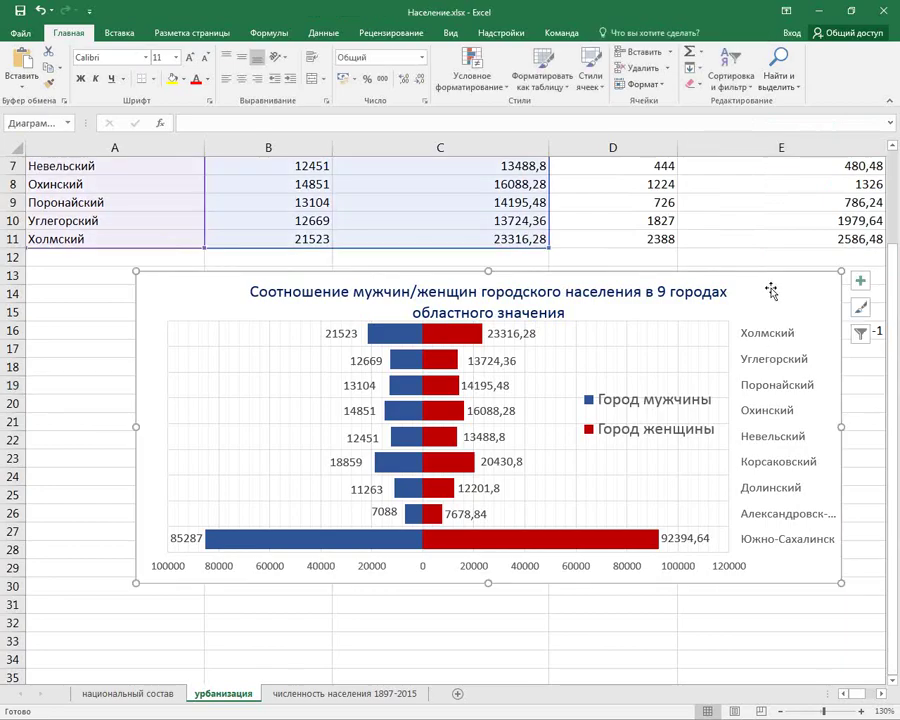
click(643, 289)
Delete the урбанизация chart title and nudge the chart slightly left.
key(Delete)
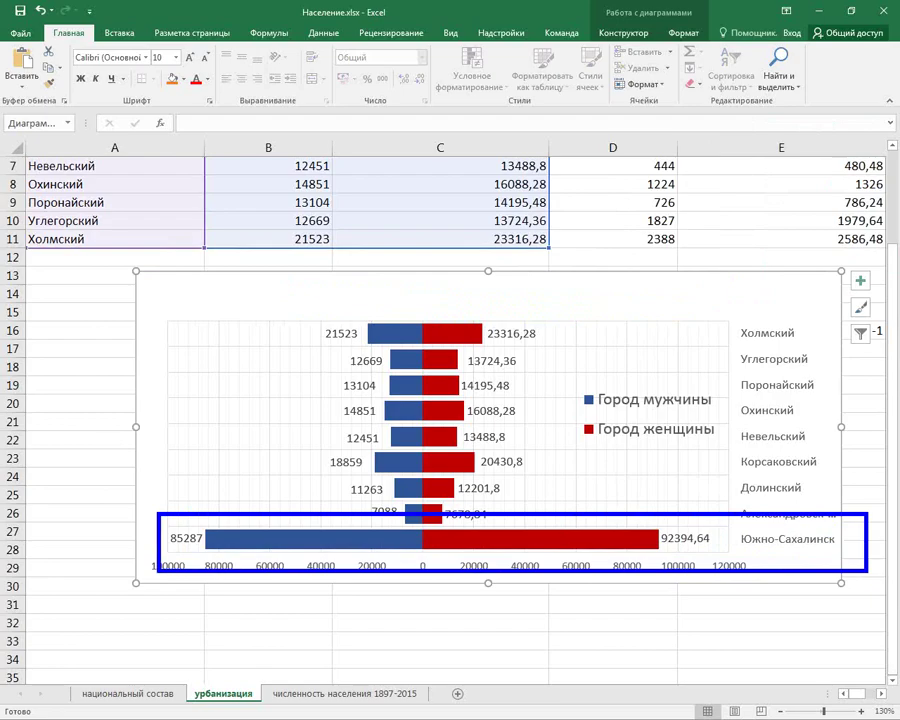
drag(687, 297, 676, 296)
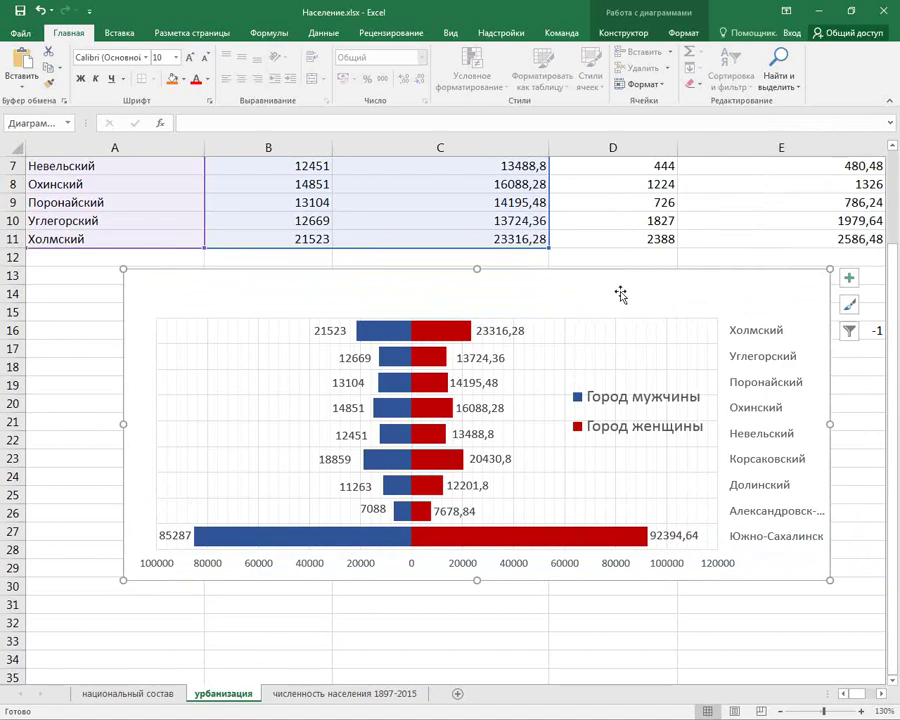
scroll(615, 305, up, 1)
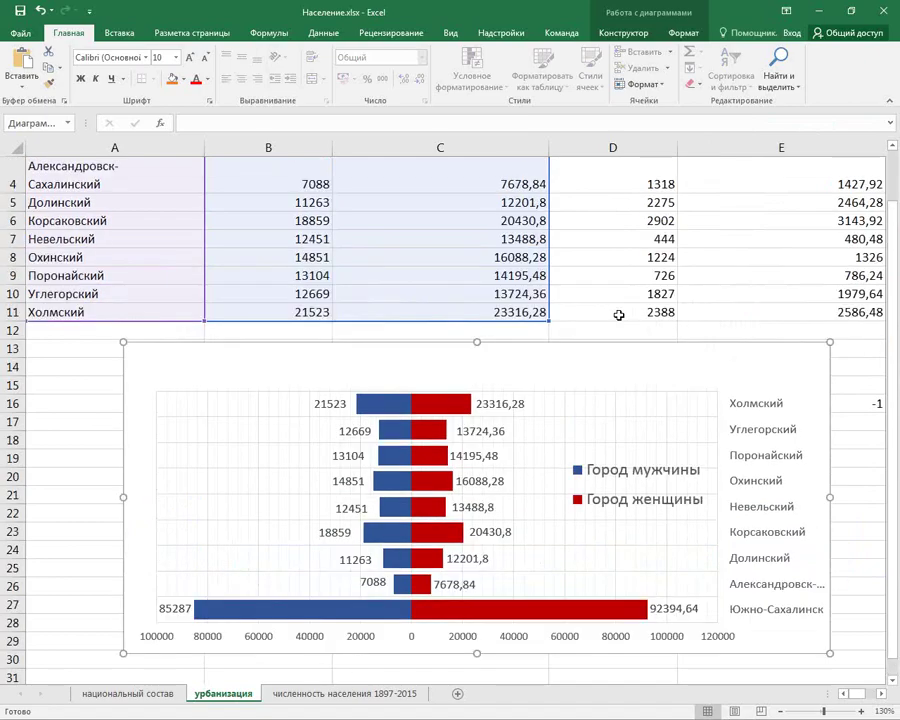
scroll(617, 318, up, 1)
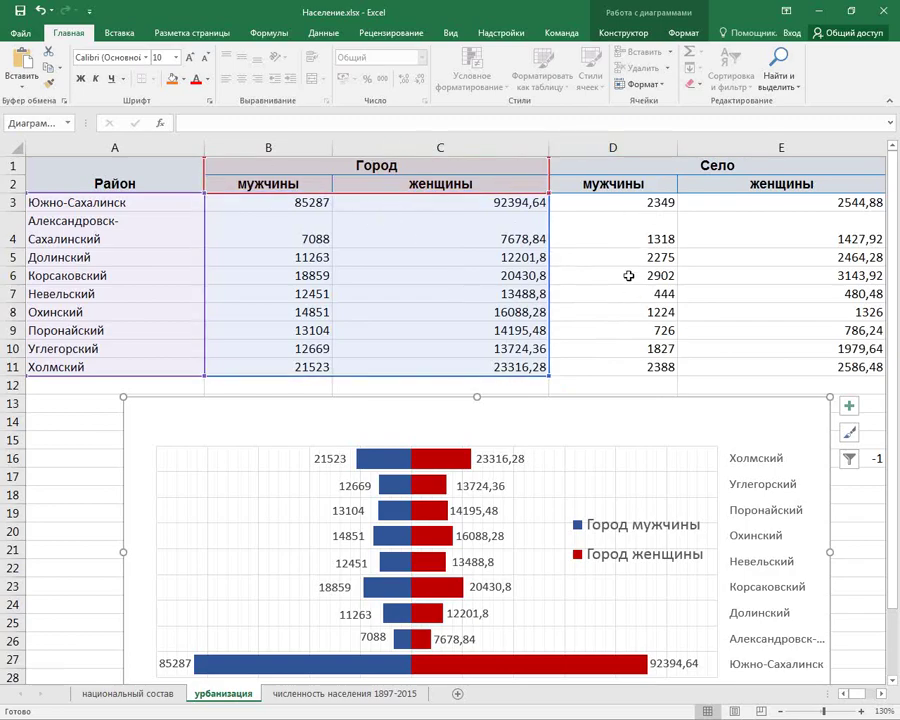
scroll(537, 325, down, 1)
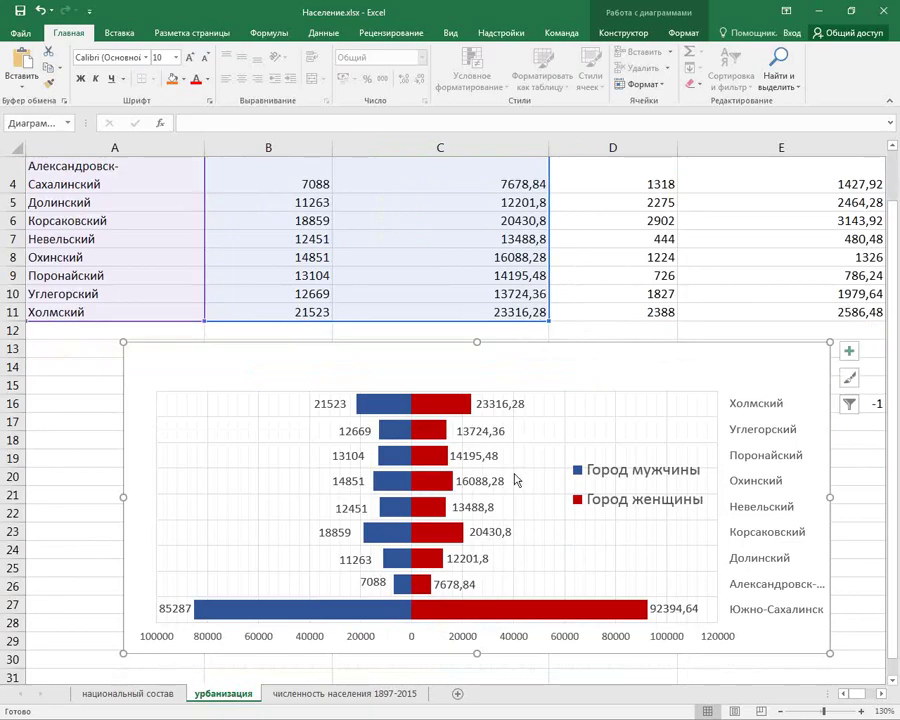
scroll(505, 490, down, 1)
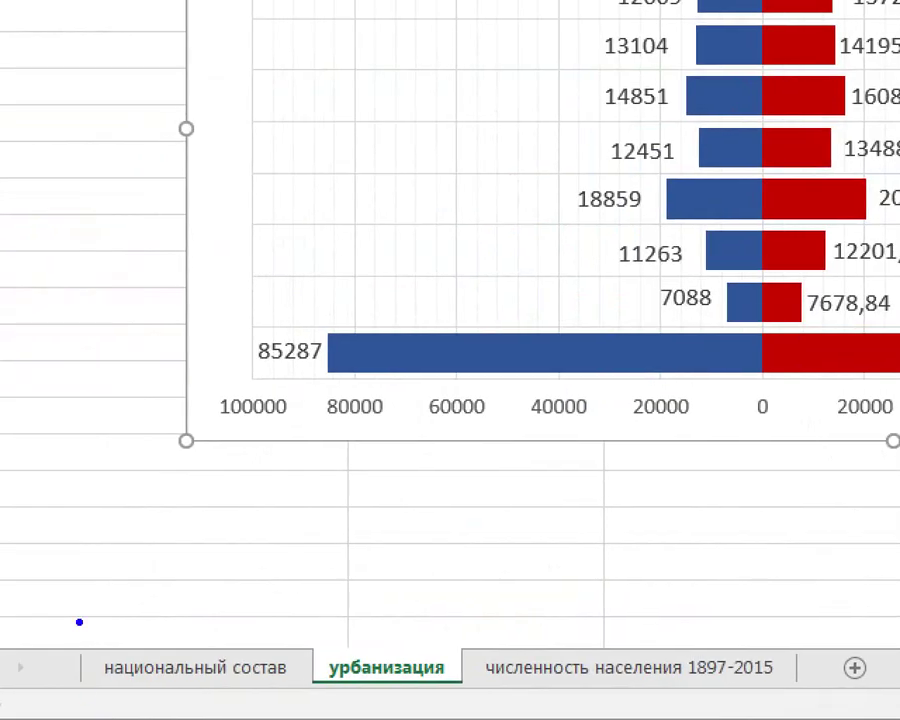
drag(59, 615, 604, 686)
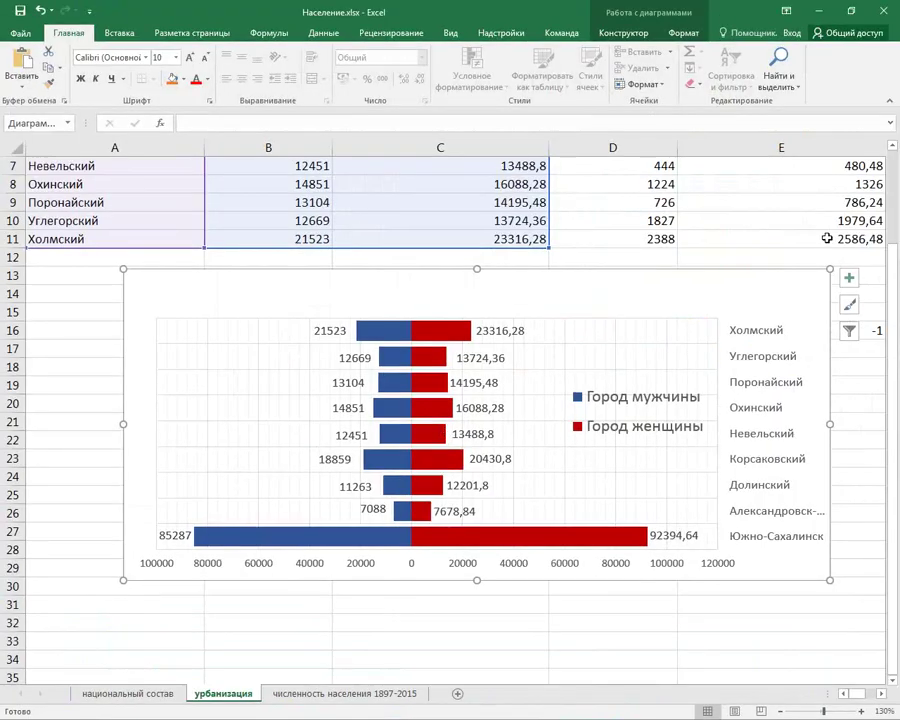
Add a new sheet Лист1 with some test text and save the workbook.
click(457, 694)
text(й	ц	йц	й)
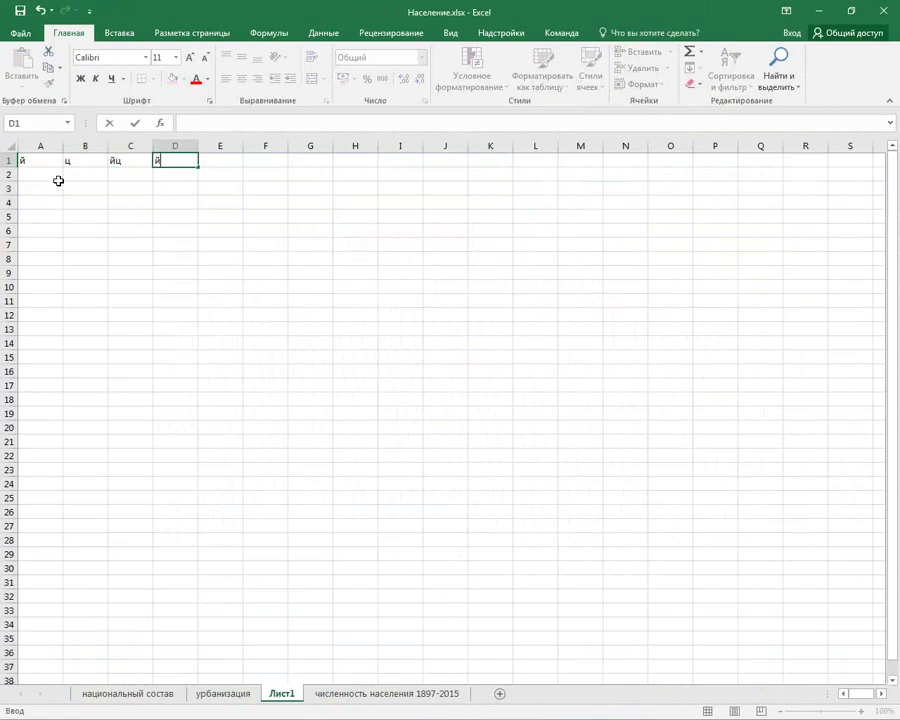
text(ц)
key(Return)
click(114, 228)
click(30, 181)
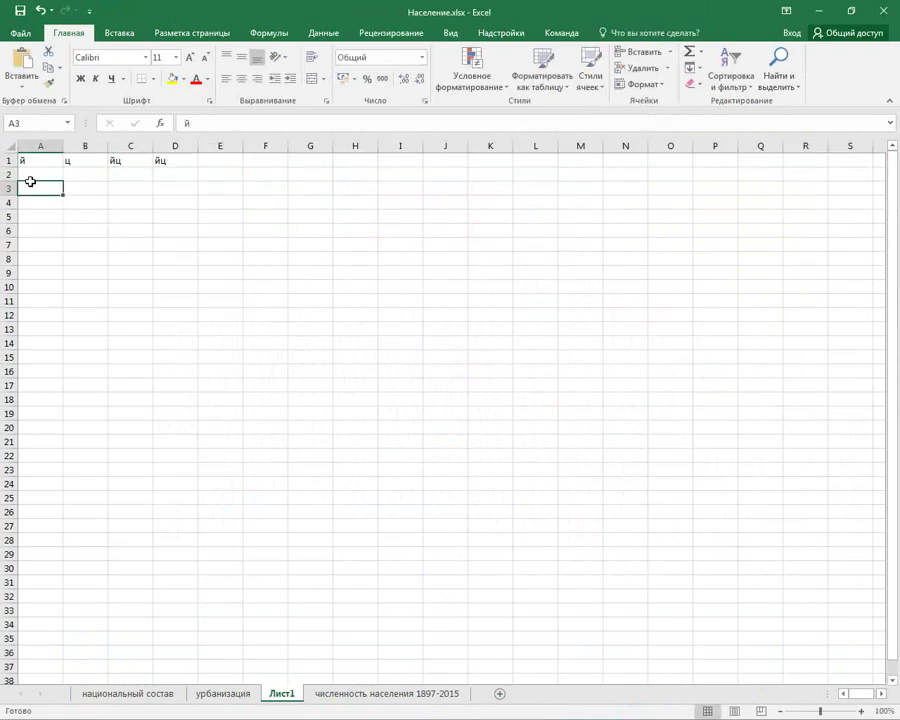
text(цуецуецуе)
click(176, 200)
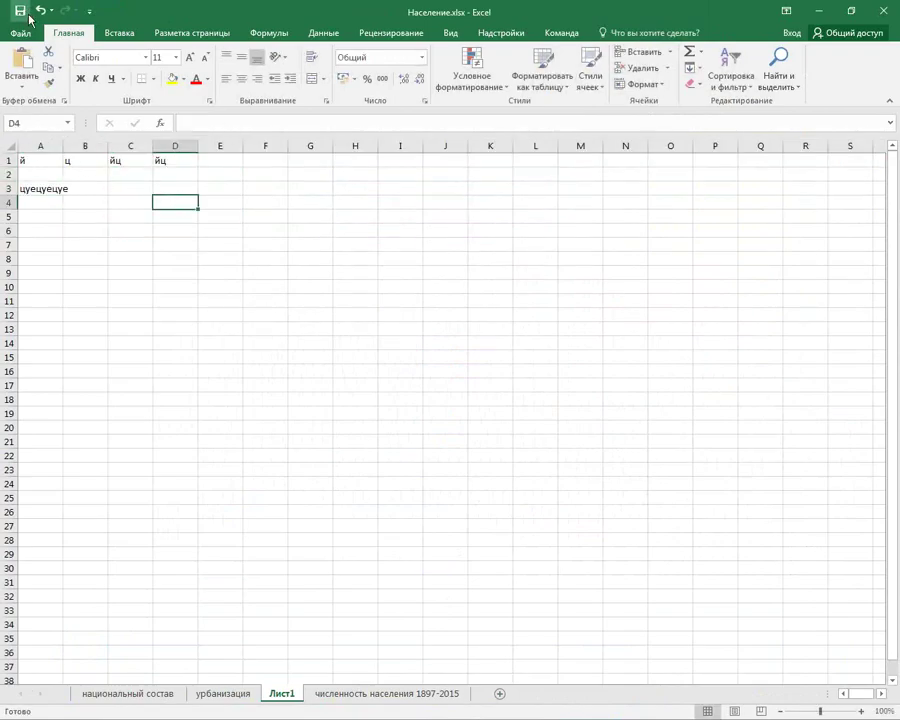
Copy the урбанизация bar chart and minimise Excel.
click(244, 695)
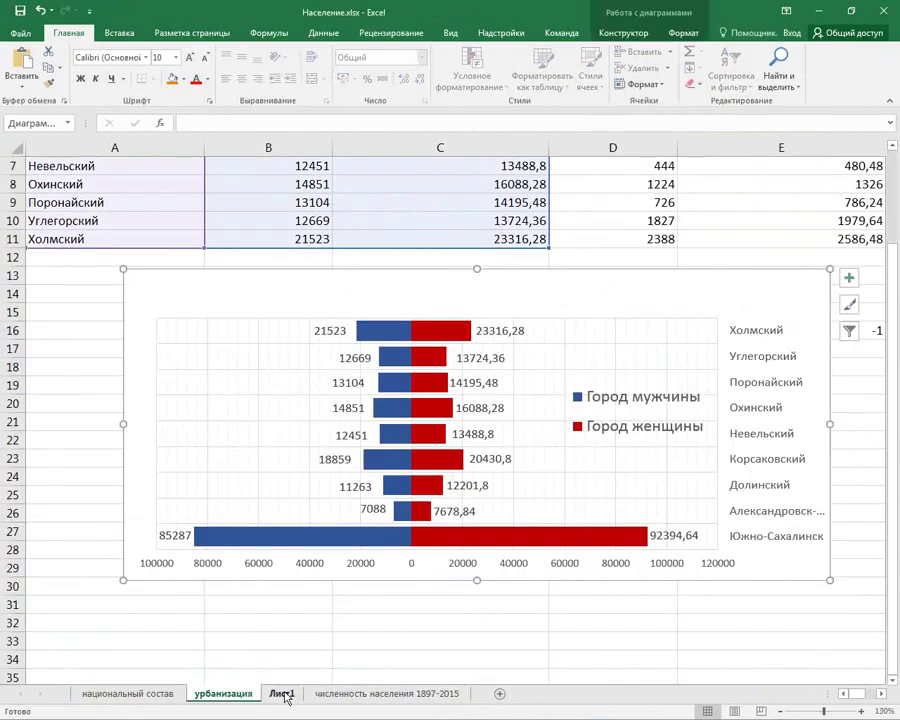
right_click(617, 274)
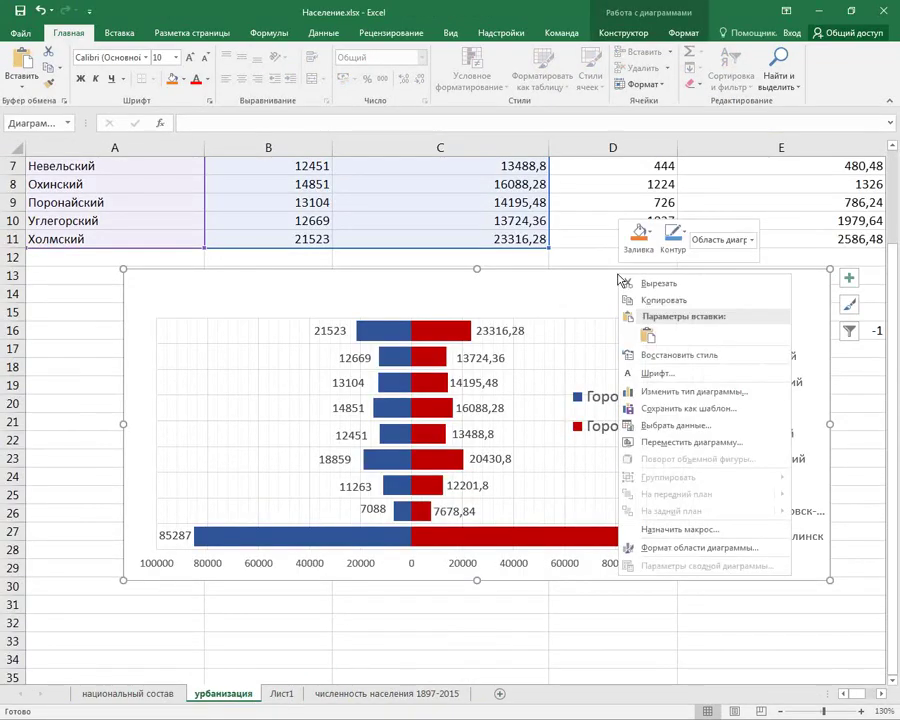
click(657, 301)
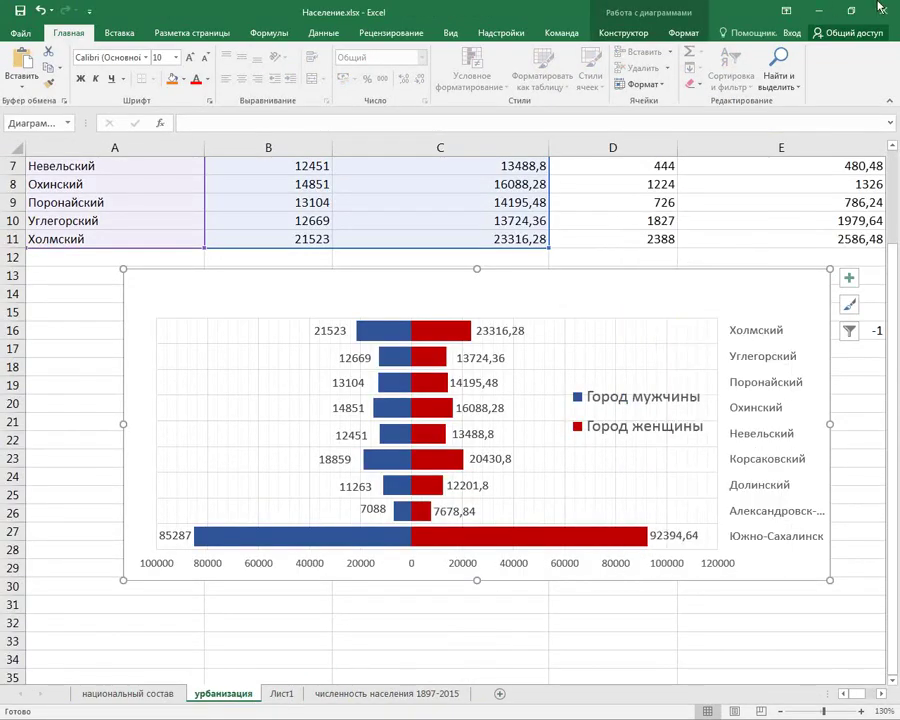
click(818, 10)
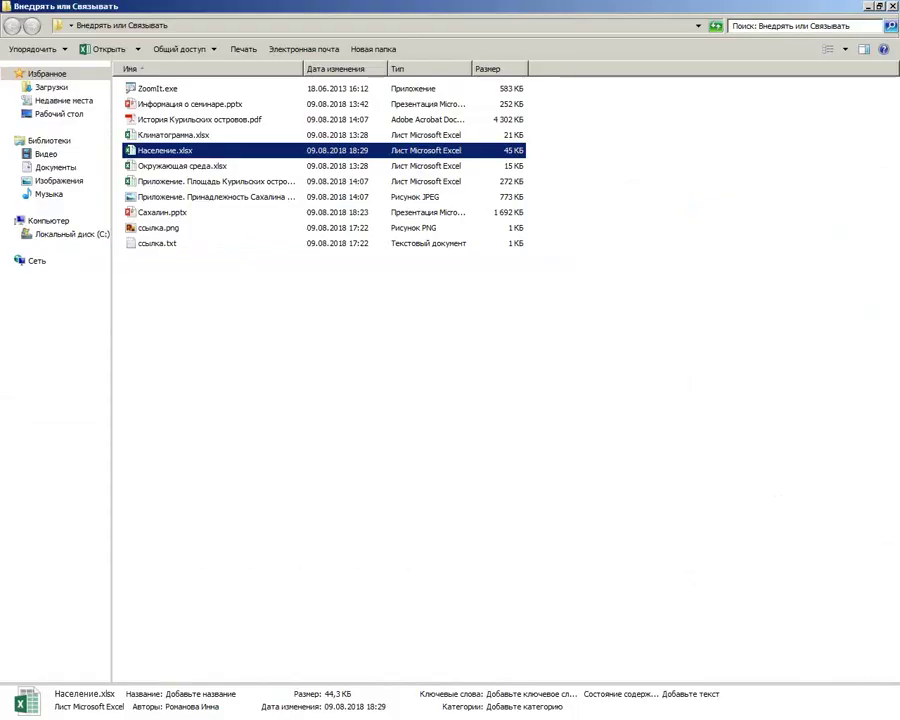
Return to PowerPoint and bring up the paste options on slide 3.
key(alt+Tab)
right_click(505, 392)
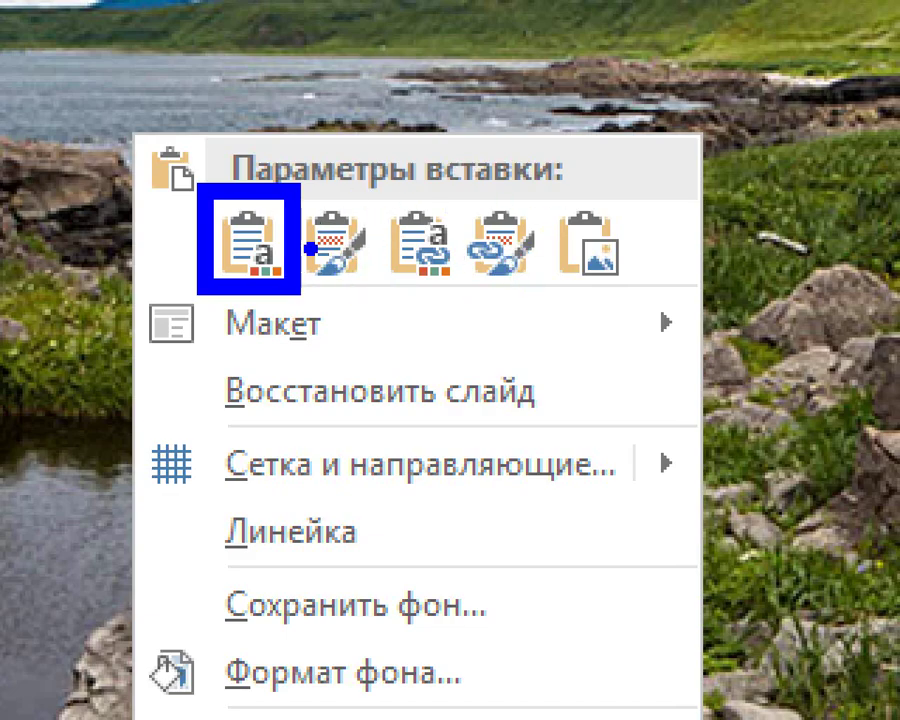
mouse_move(260, 82)
mouse_down()
mouse_move(325, 142)
mouse_move(410, 46)
mouse_up()
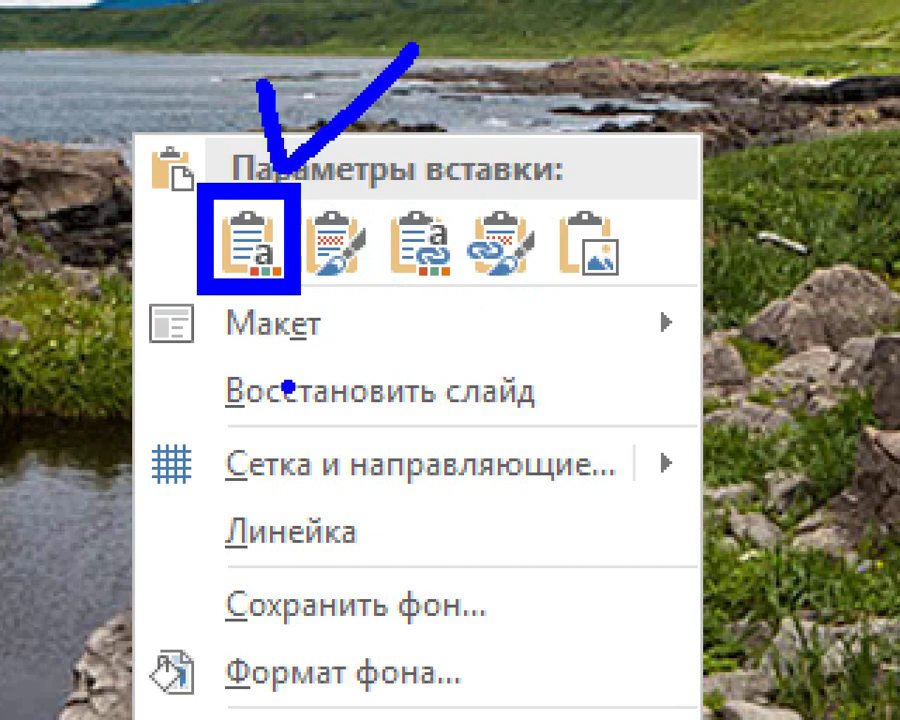
key(Escape)
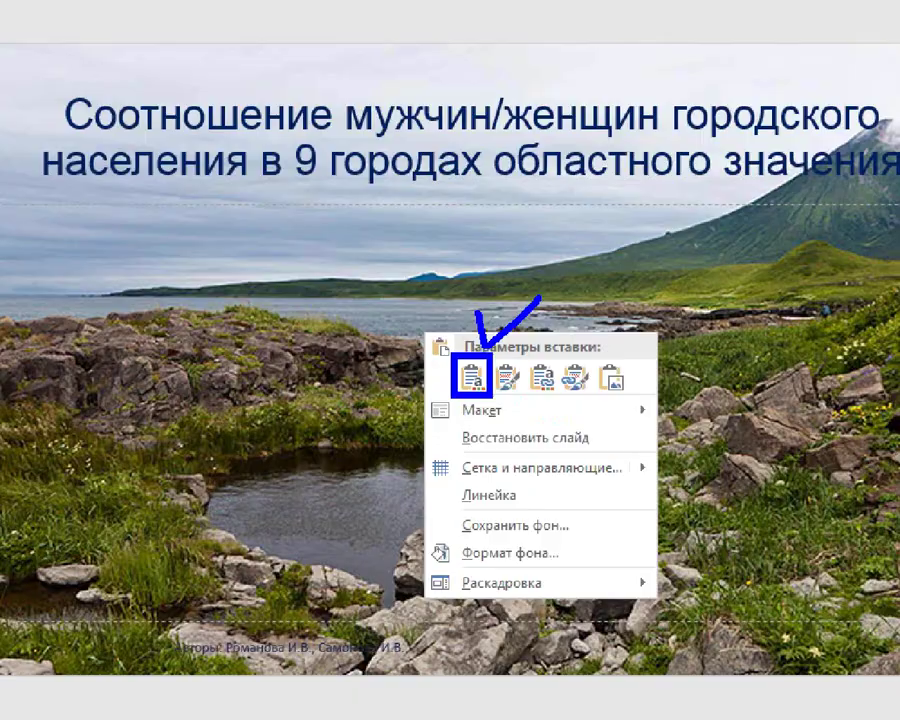
right_click(587, 365)
Paste the copied chart onto slide 3 and give it the white-background chart style.
click(616, 390)
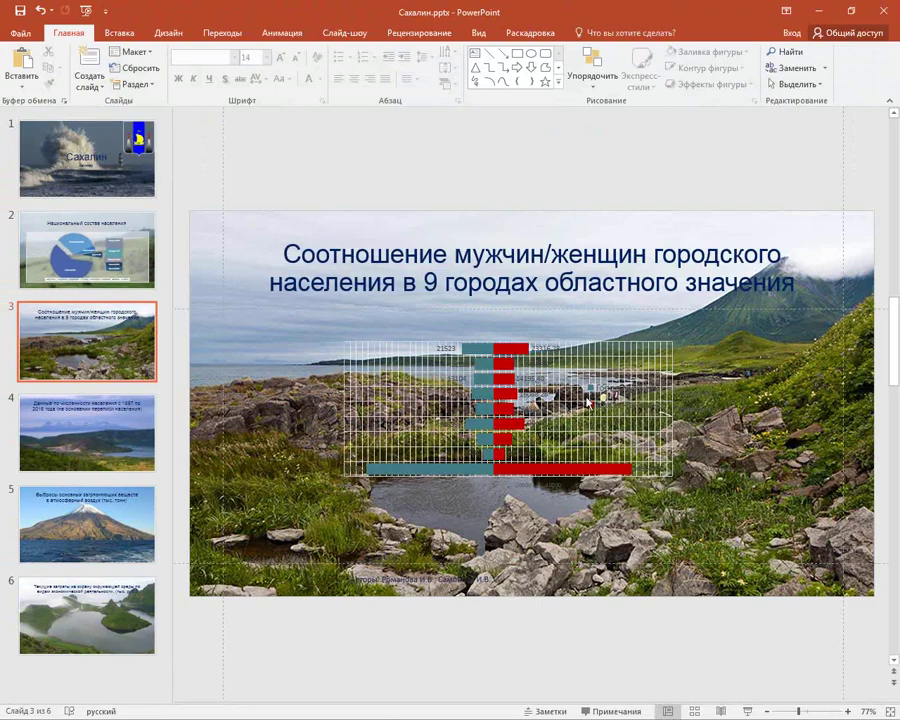
click(599, 32)
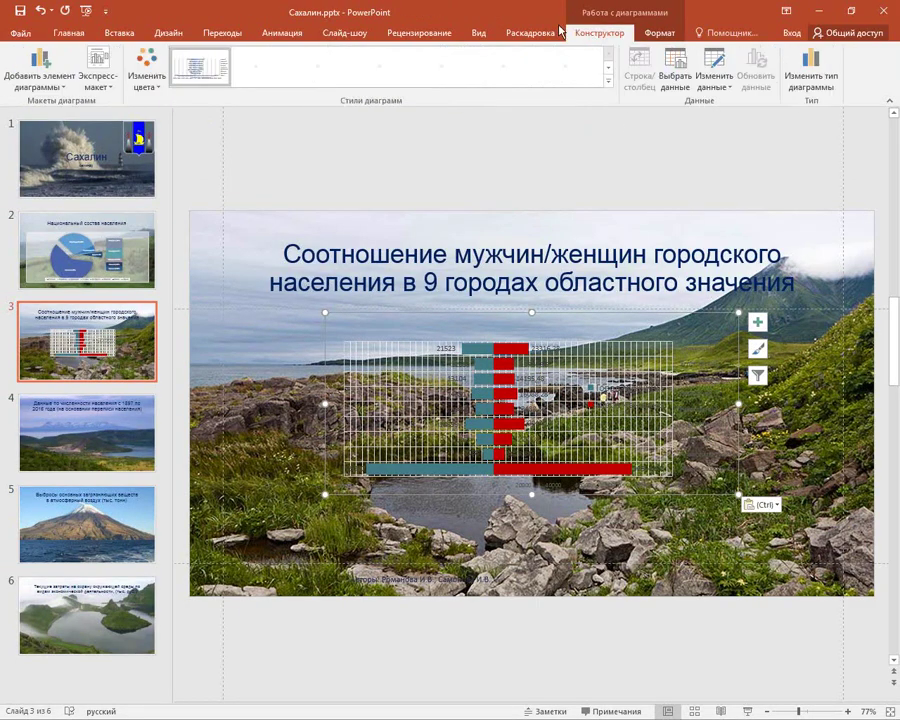
click(400, 76)
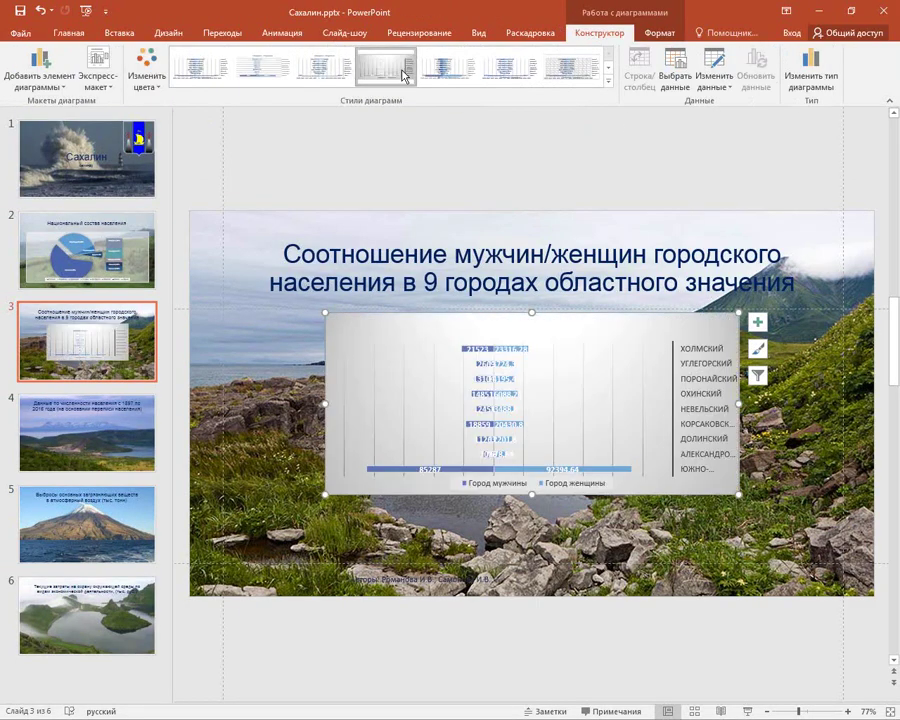
click(266, 72)
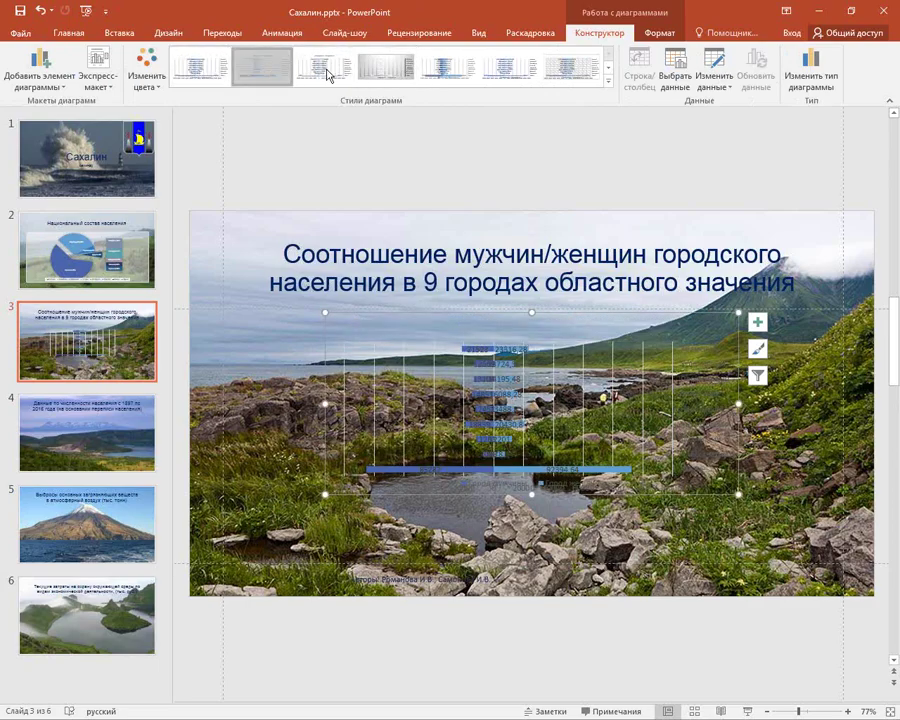
click(386, 74)
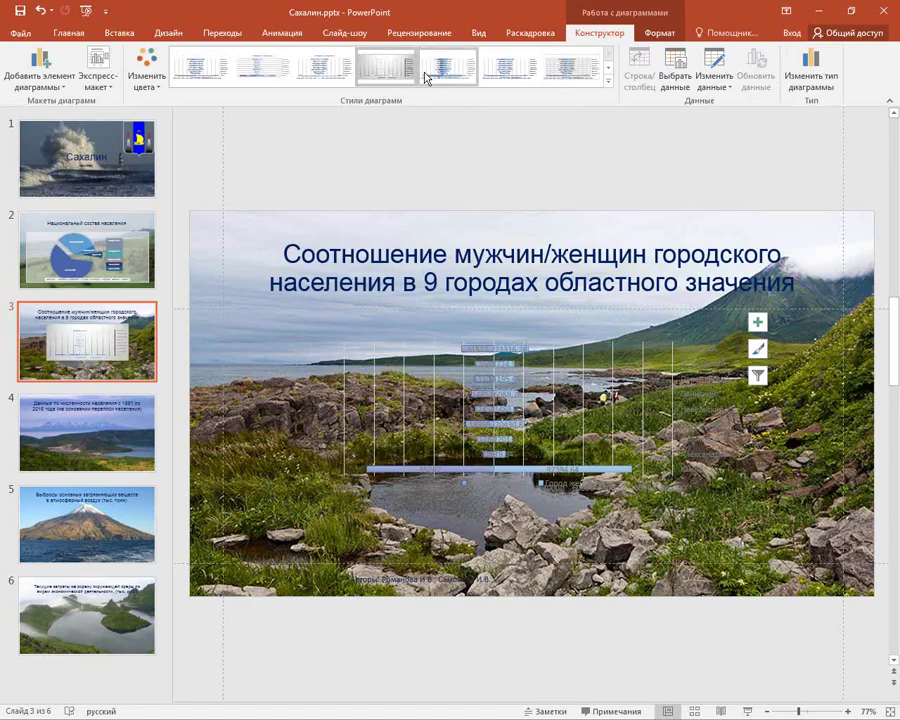
click(578, 76)
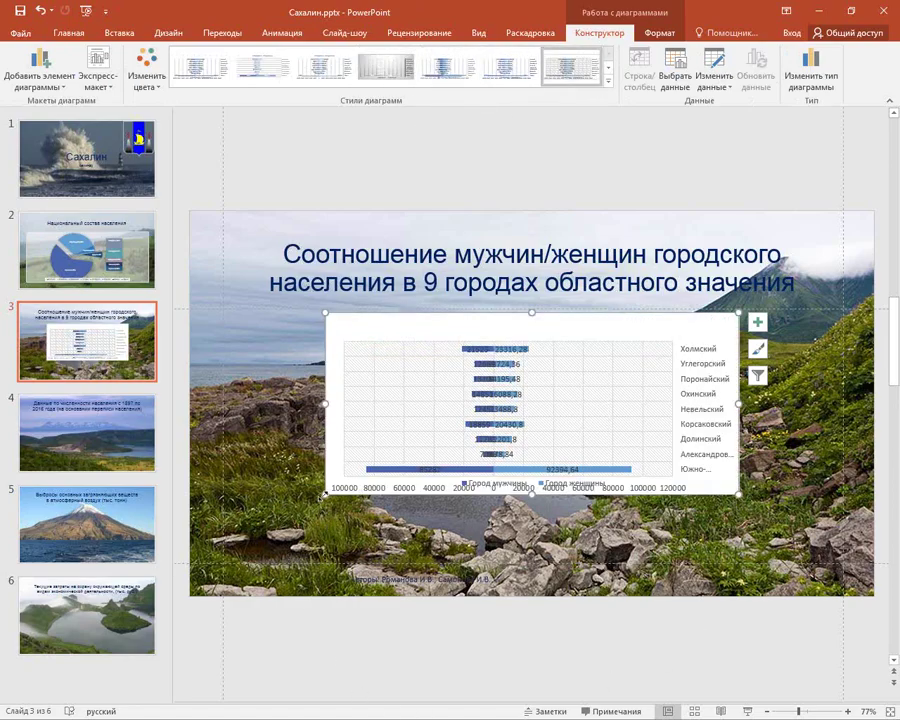
Enlarge the chart leftward, downward and to the right across the slide.
drag(326, 494, 223, 564)
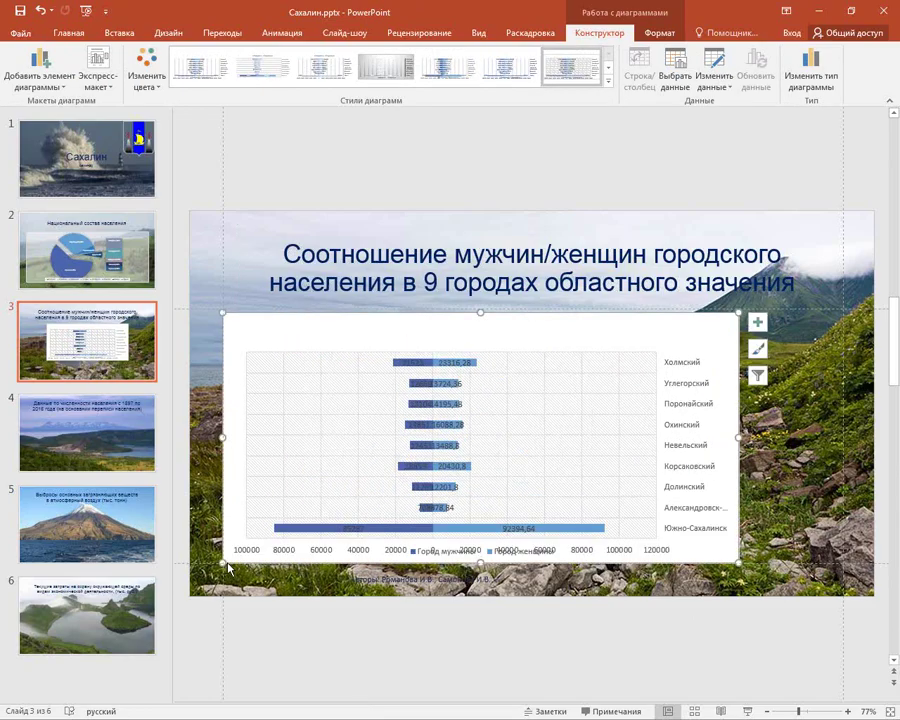
drag(738, 313, 843, 309)
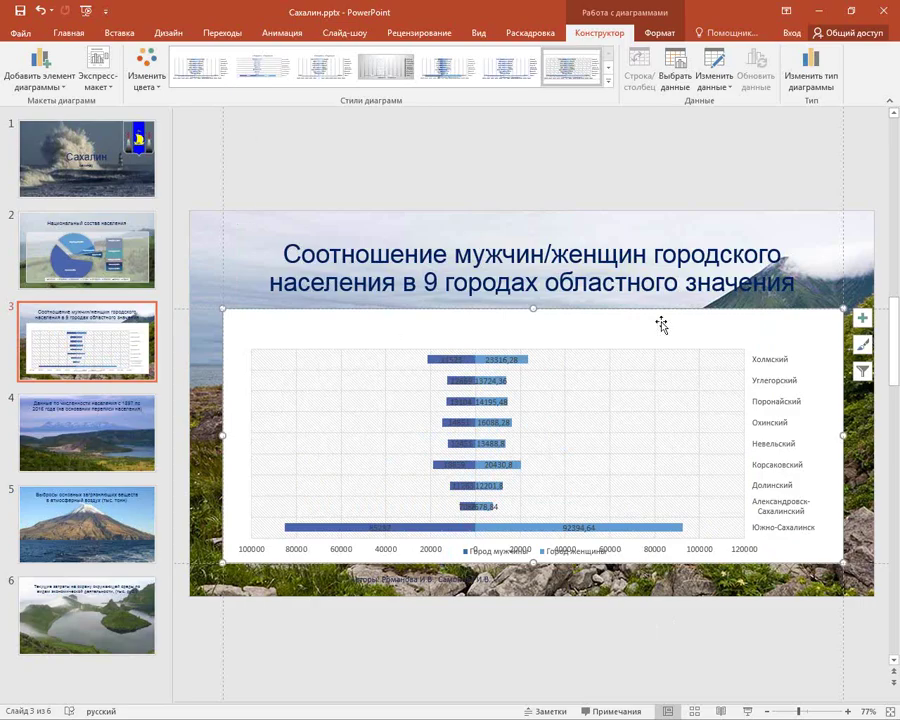
click(98, 70)
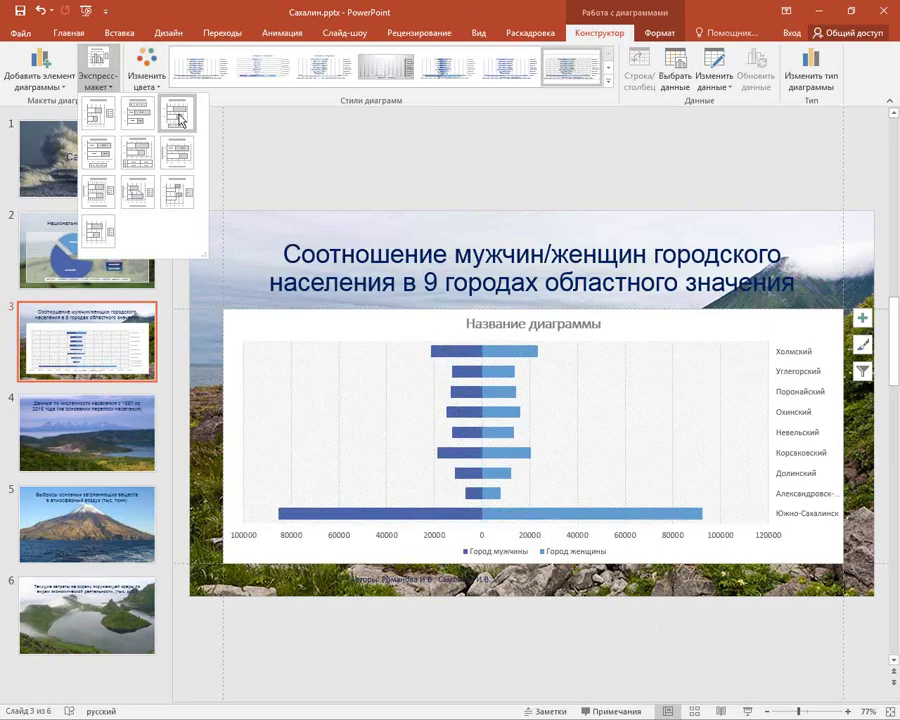
Apply chart layout 1, delete its title, and place the legend on top.
click(112, 124)
click(578, 328)
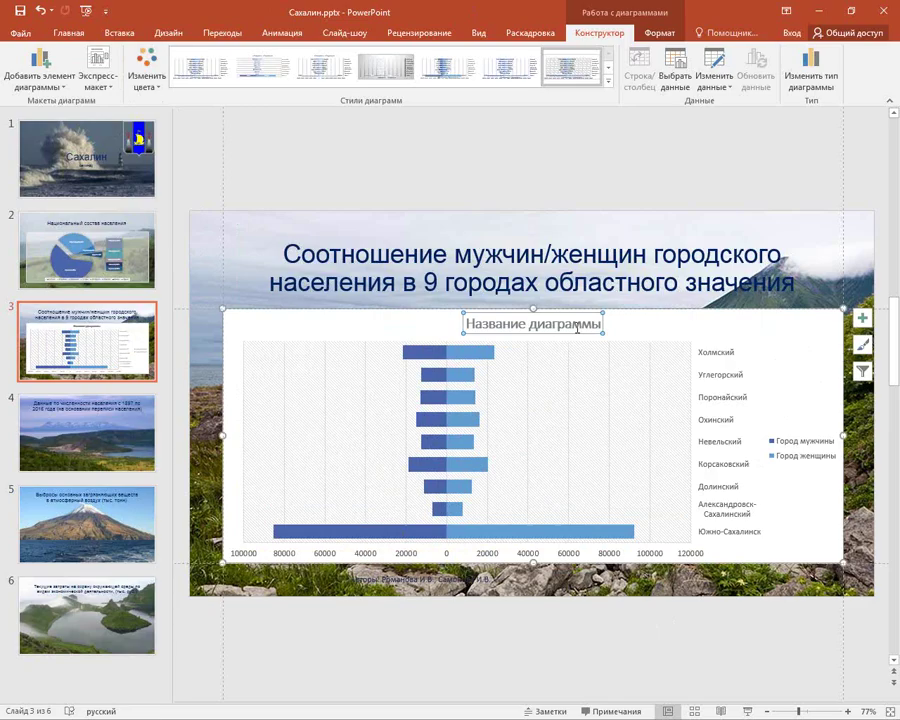
key(Delete)
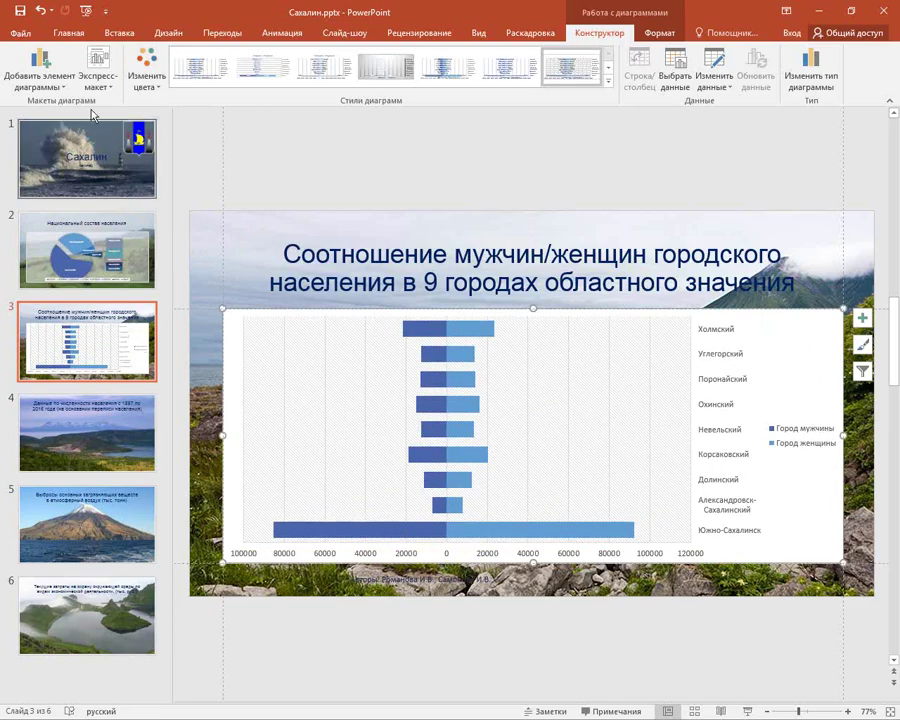
click(40, 78)
mouse_move(95, 221)
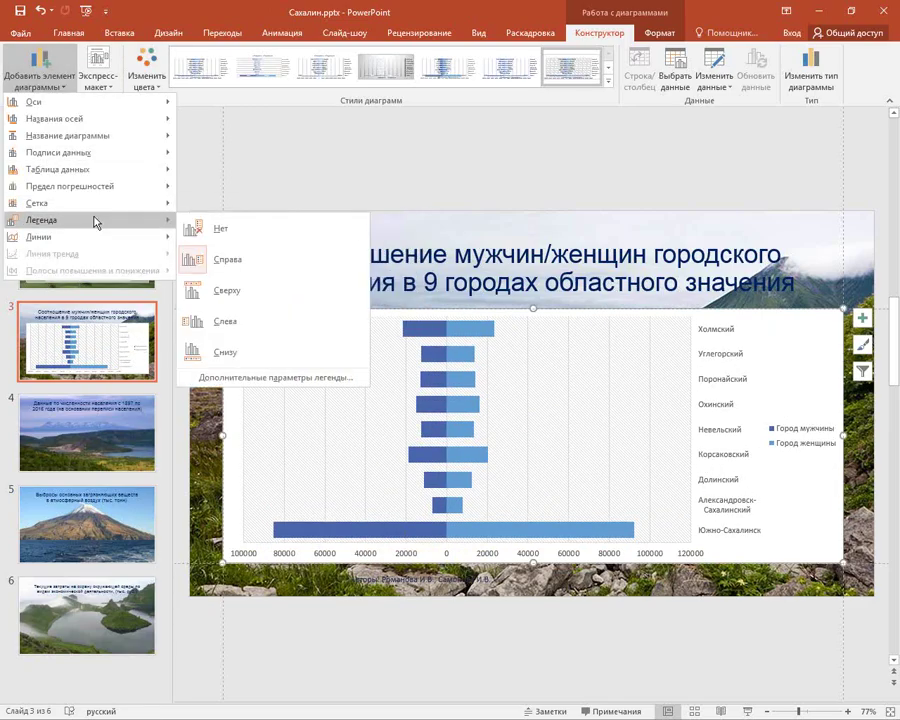
click(222, 290)
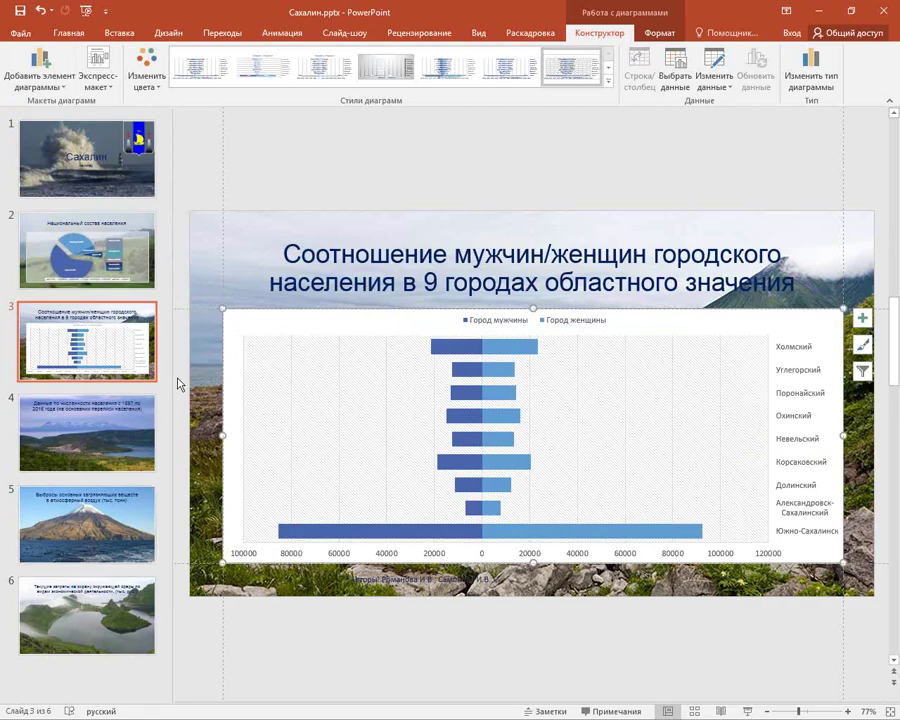
Give the chart area a solid fill with 50% transparency.
right_click(791, 326)
click(766, 582)
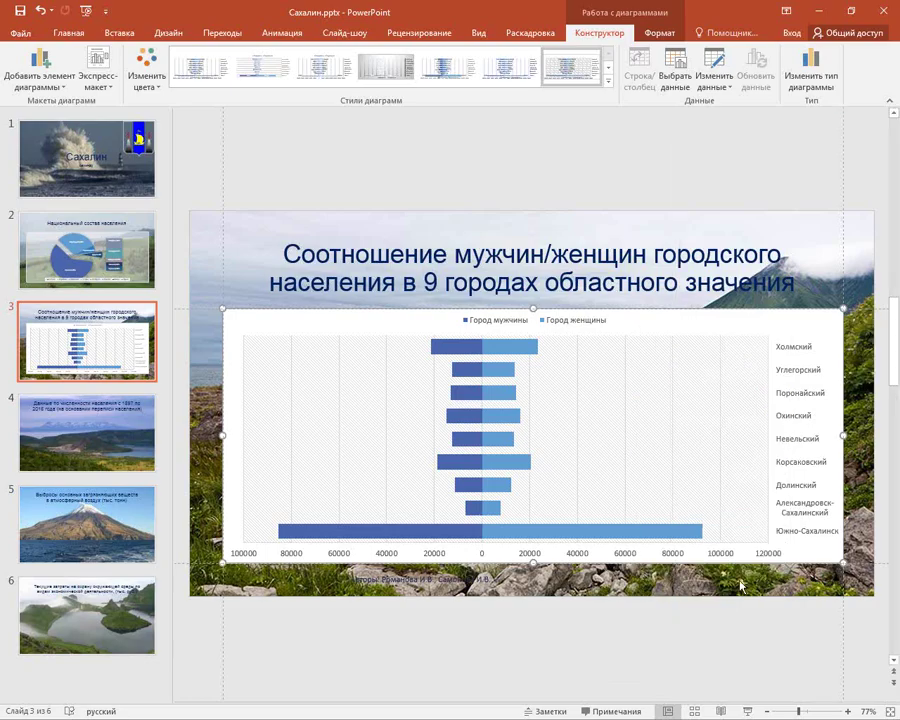
click(722, 199)
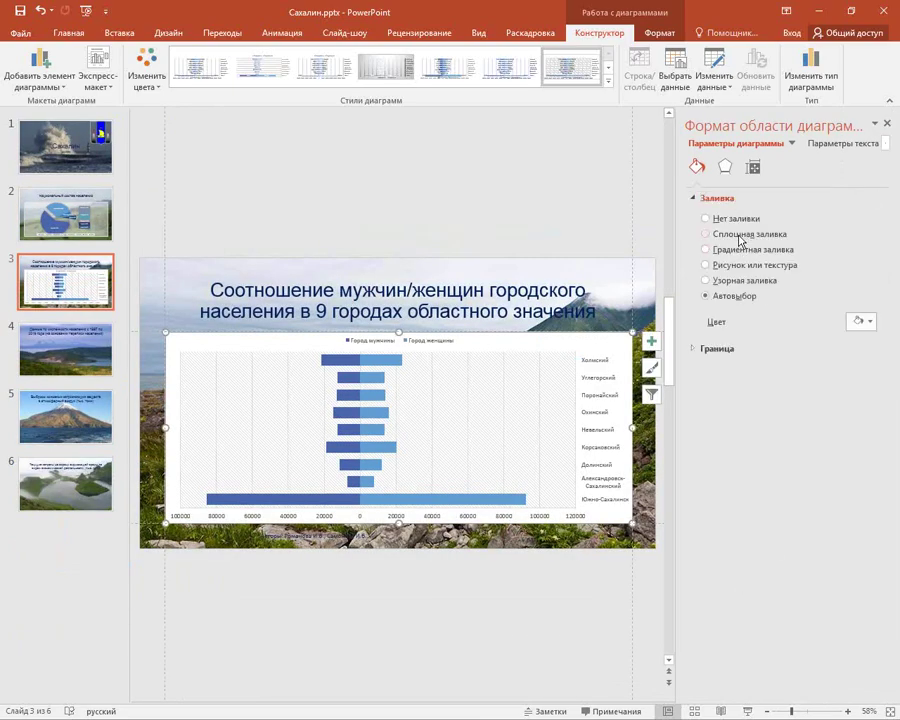
click(741, 236)
click(866, 321)
key(Escape)
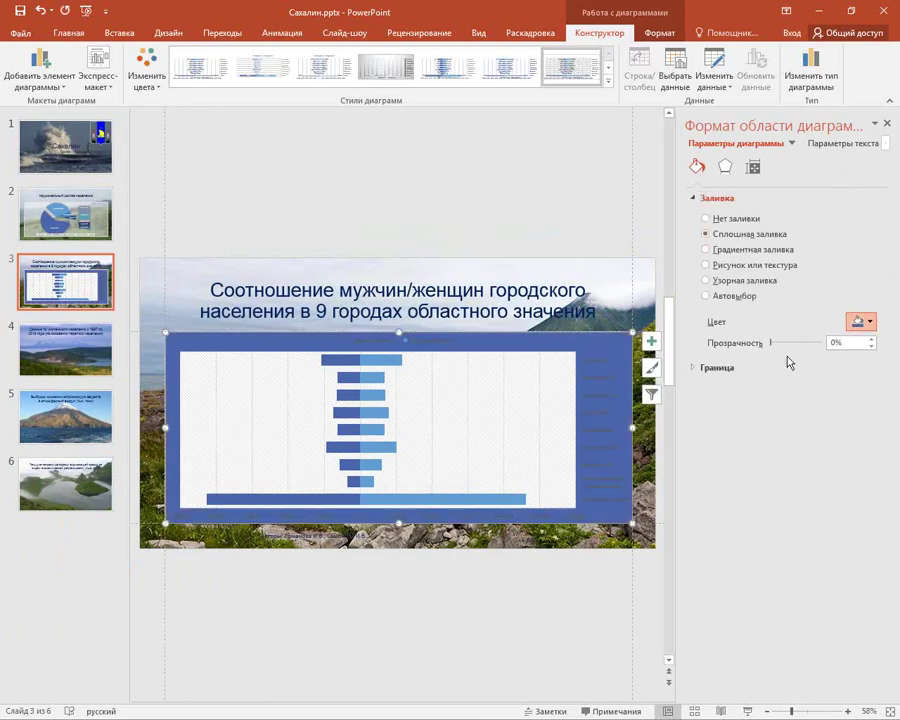
click(840, 342)
drag(838, 342, 868, 342)
text(50)
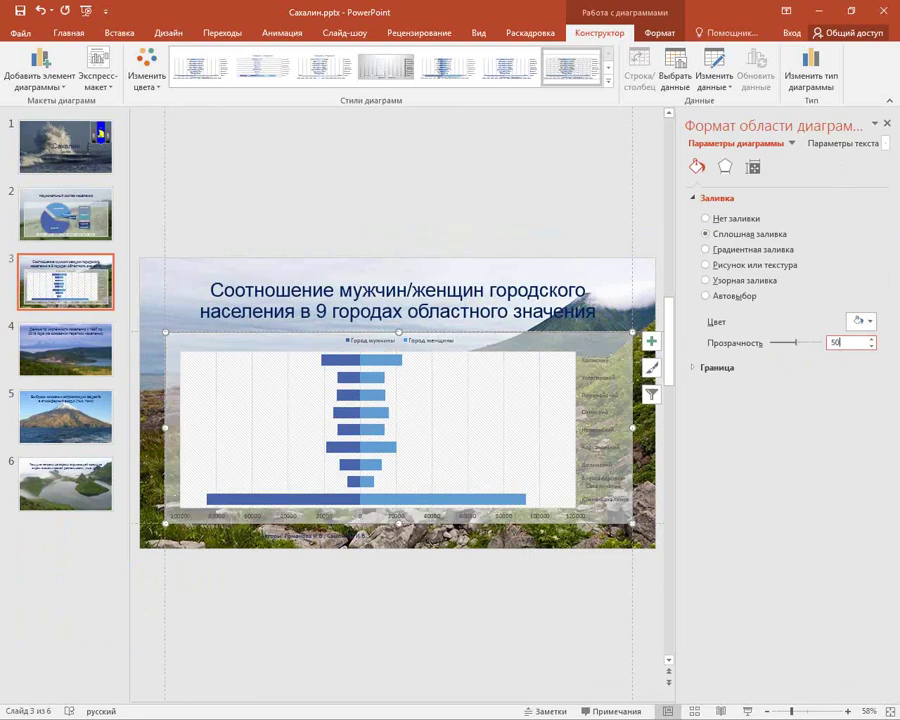
Give the plot area a solid fill with 50% transparency.
click(490, 392)
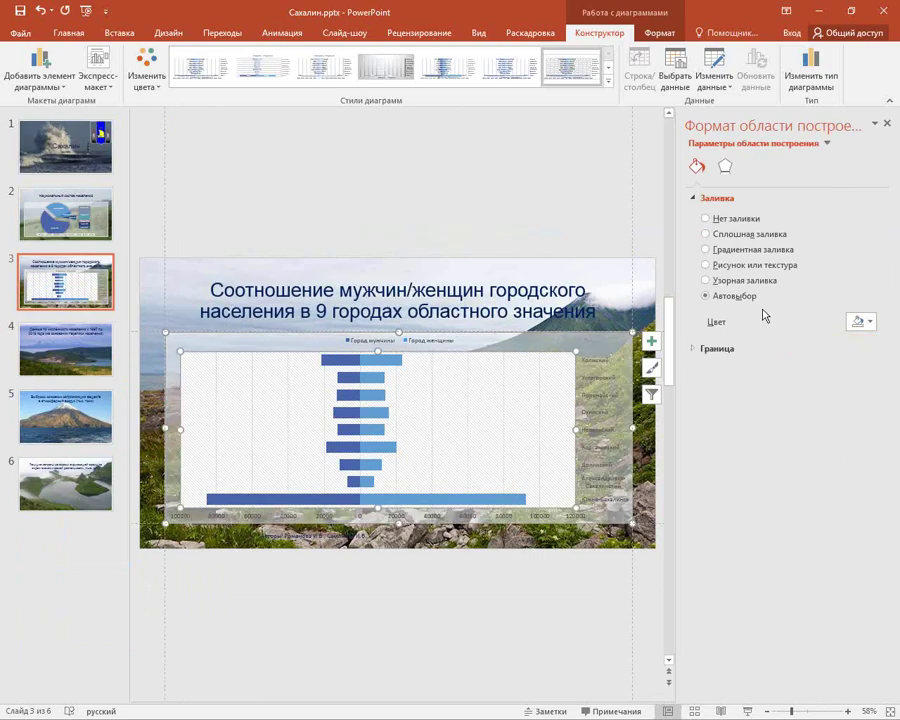
click(745, 236)
drag(860, 342, 828, 342)
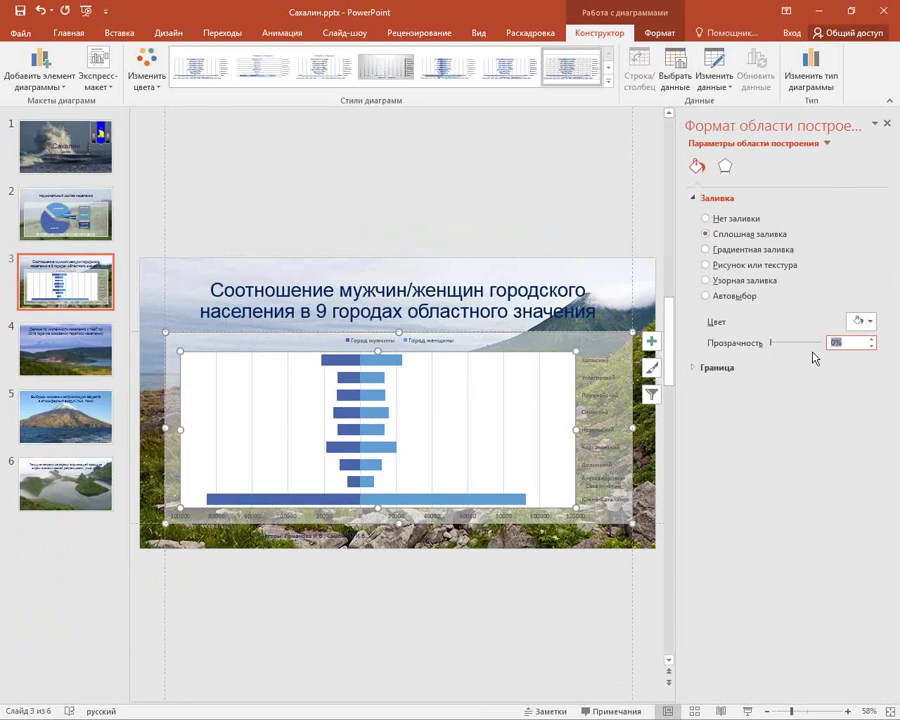
text(50)
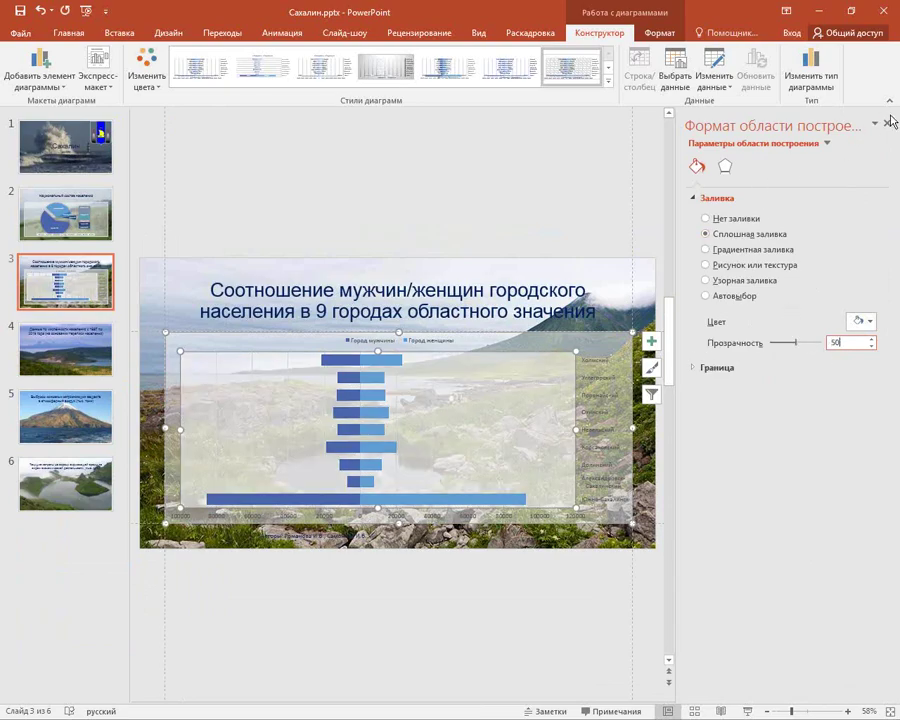
click(886, 123)
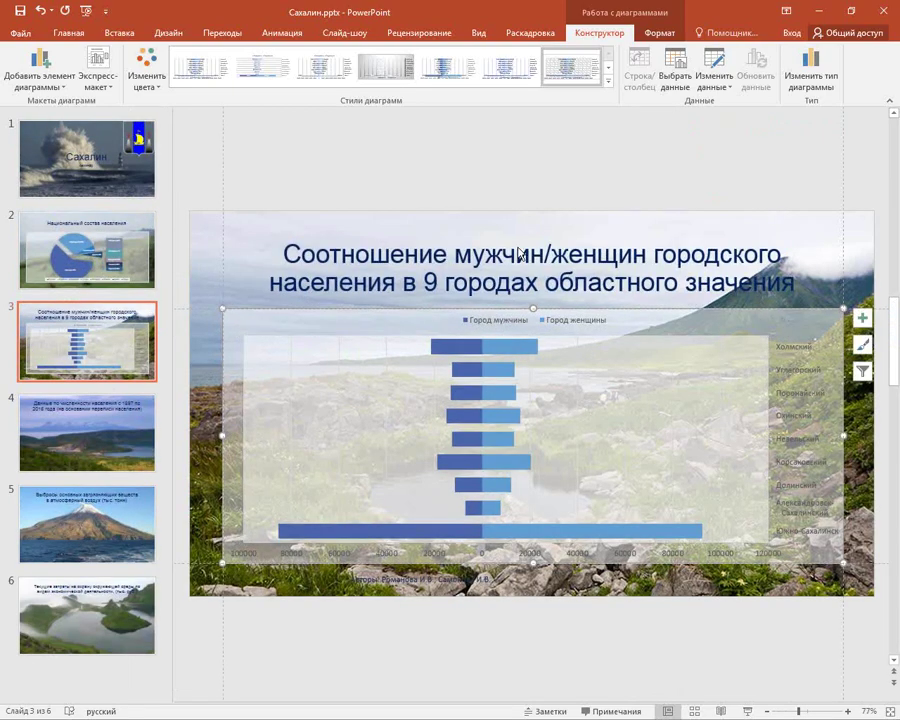
Set the chart's text to 16 pt with black font colour.
click(68, 33)
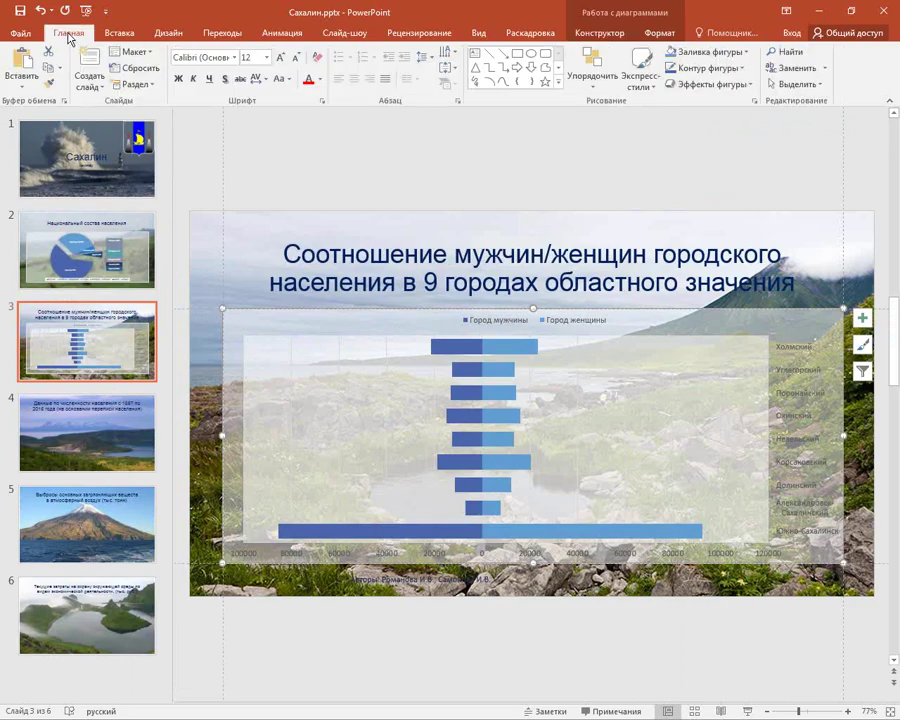
click(319, 79)
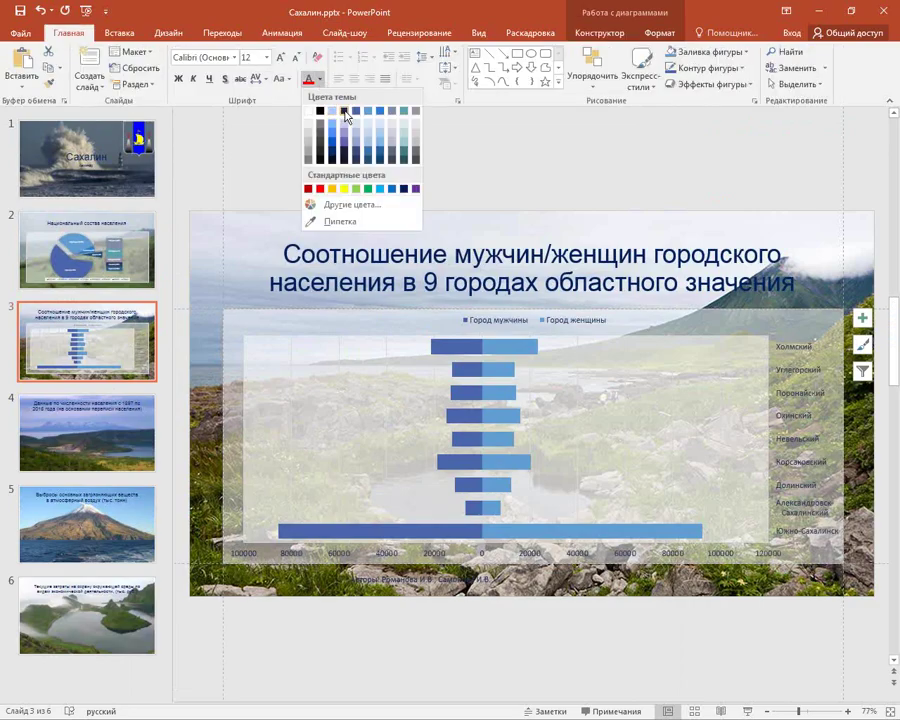
key(Escape)
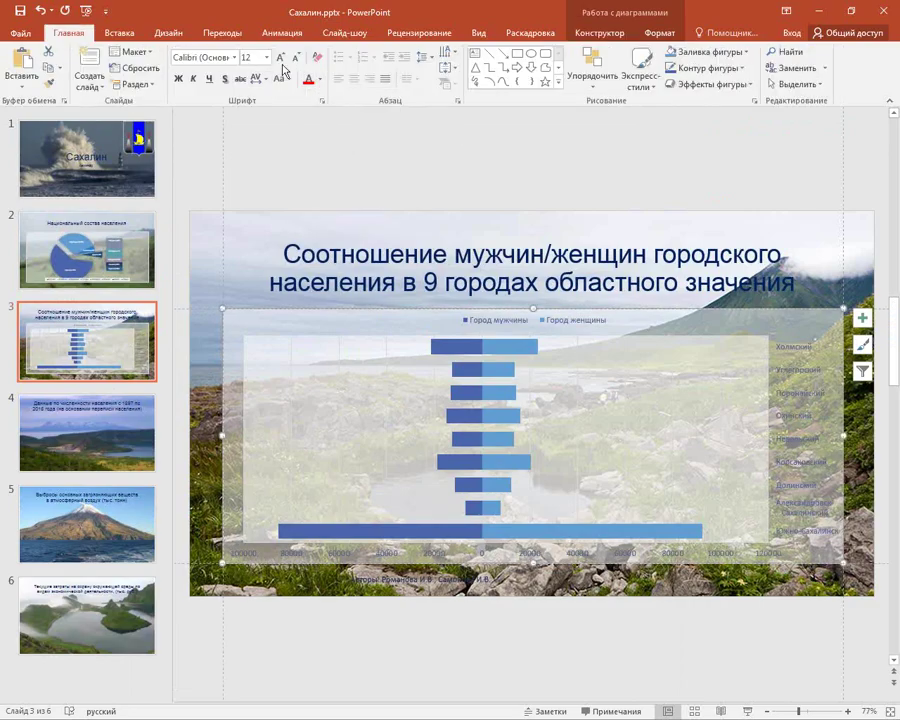
click(281, 58)
click(281, 58)
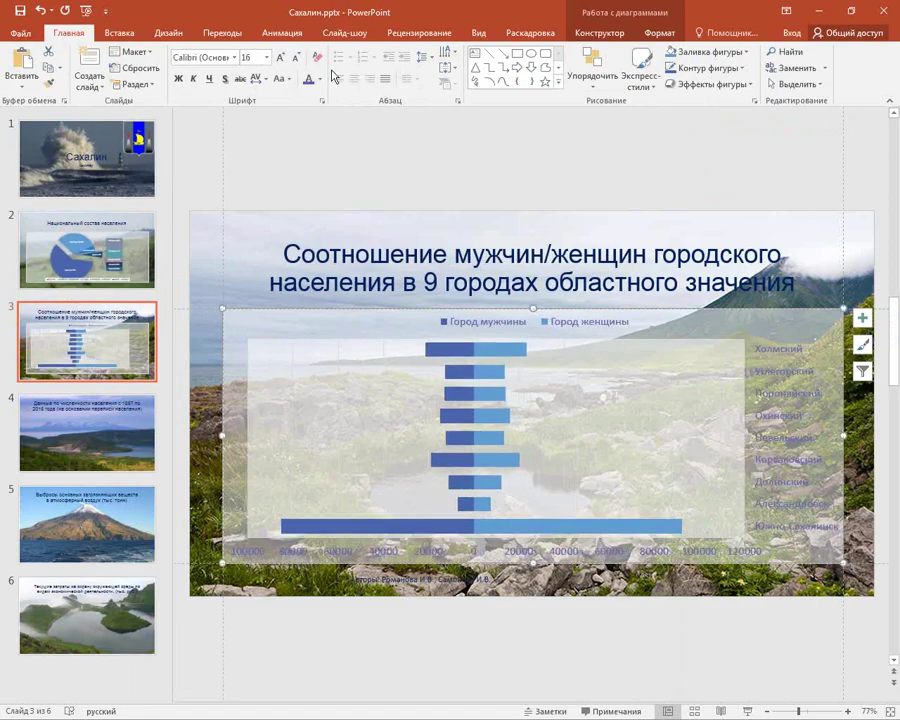
click(321, 79)
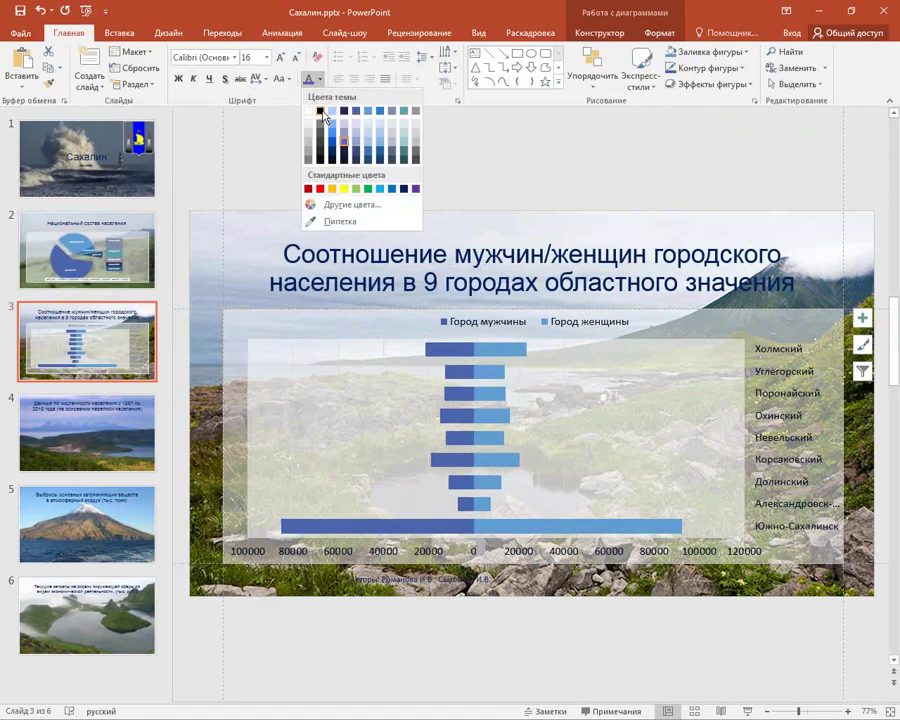
click(321, 114)
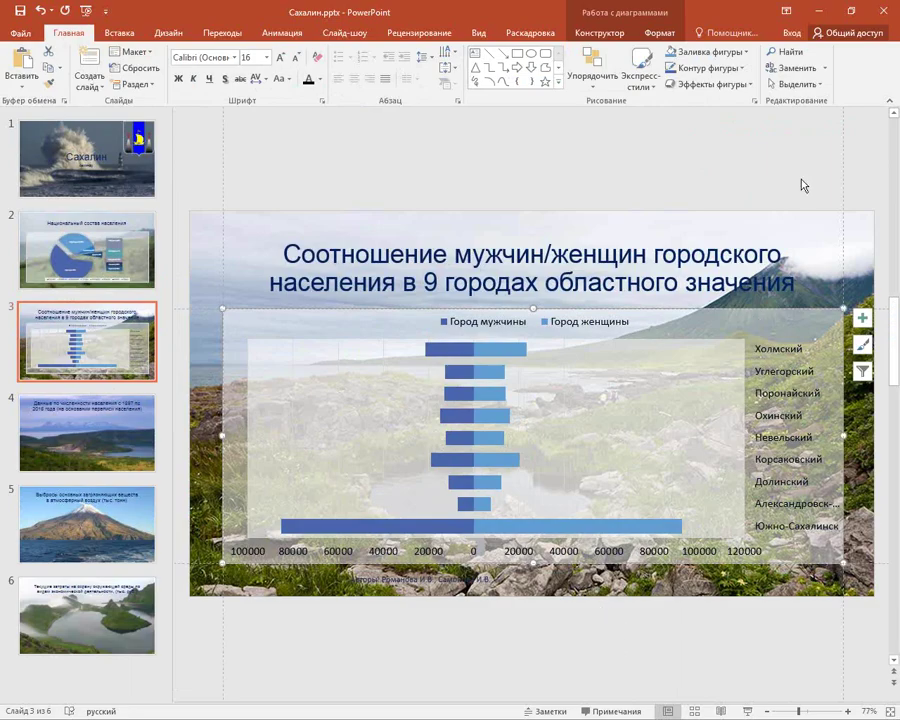
click(650, 182)
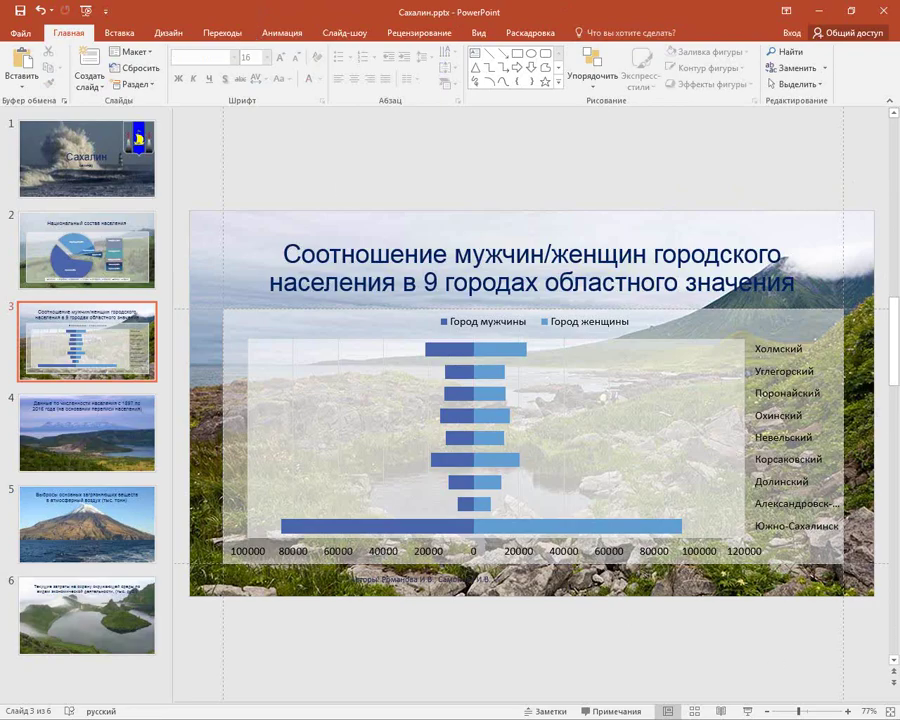
key(alt+Tab)
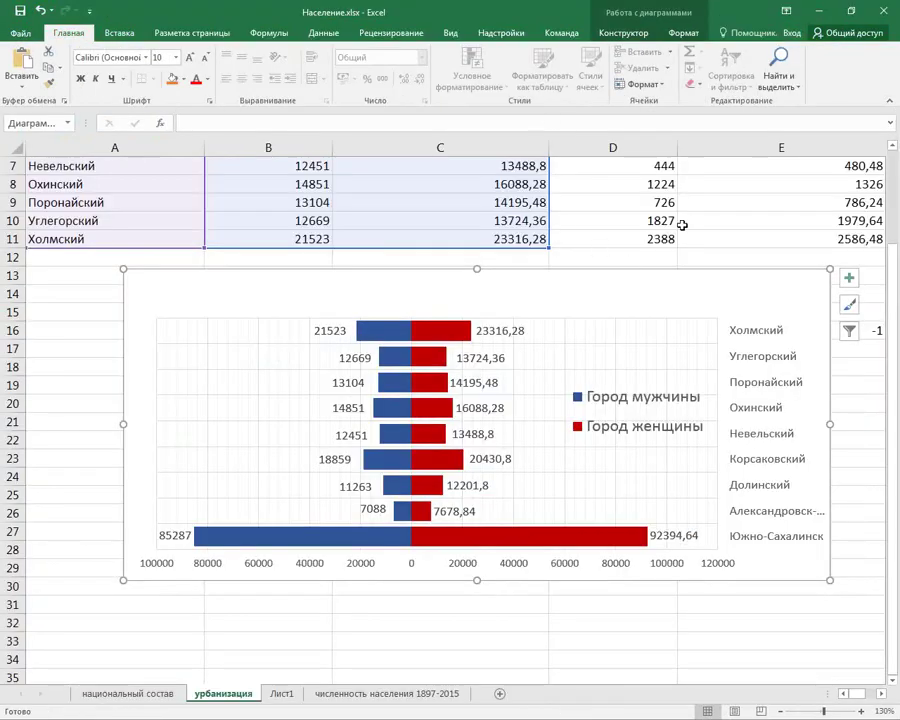
key(alt+Tab)
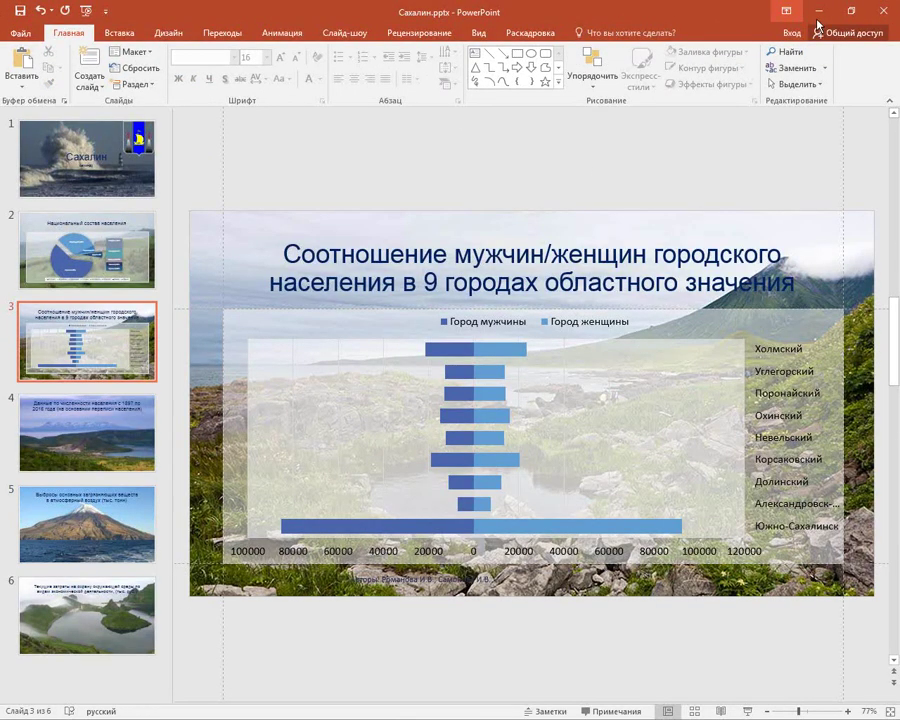
Minimize PowerPoint and reopen Сахалин.pptx from the Внедрять или Связывать folder.
click(886, 12)
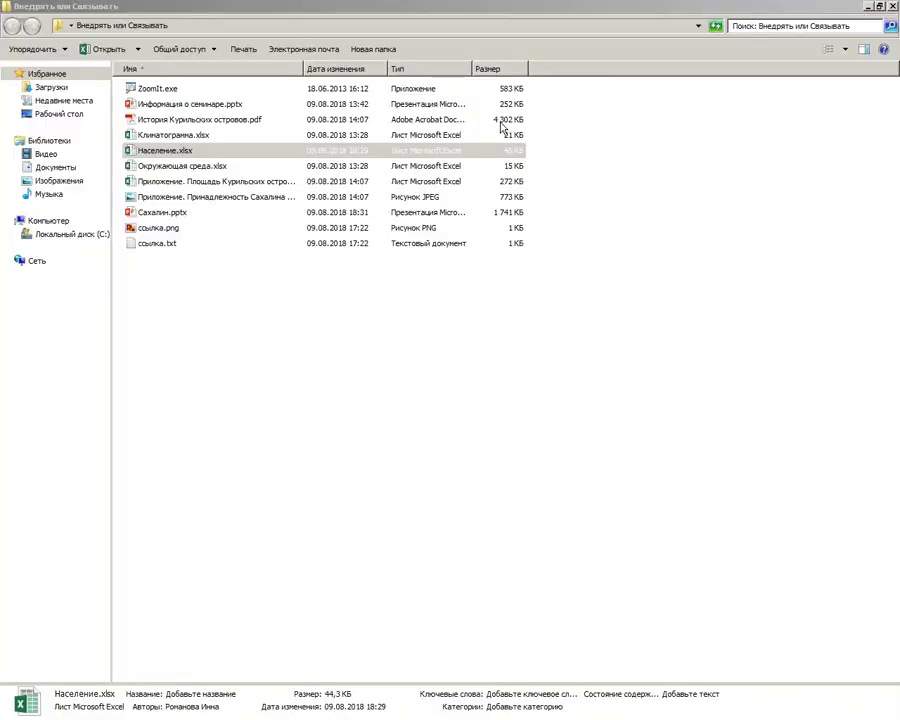
click(513, 289)
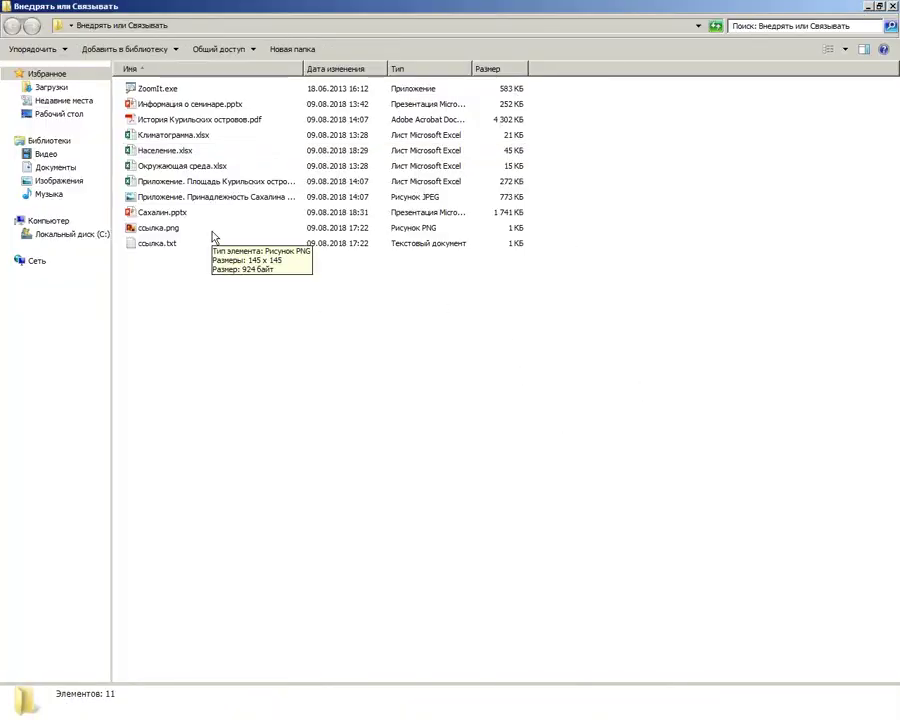
double_click(160, 214)
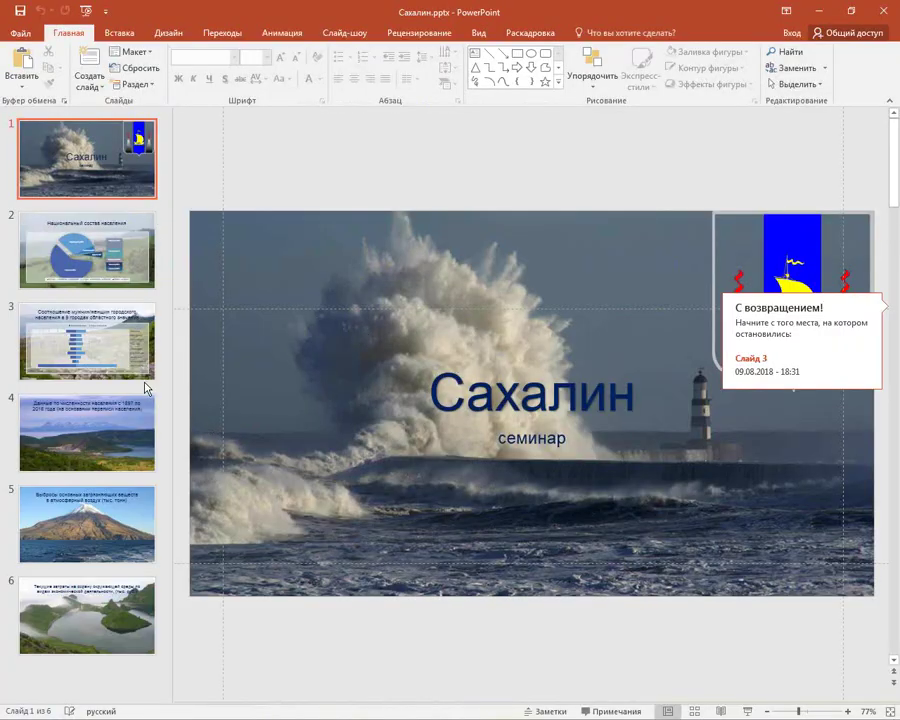
On slide 3, confirm in the file links list that the chart links to Население.xlsx.
click(131, 352)
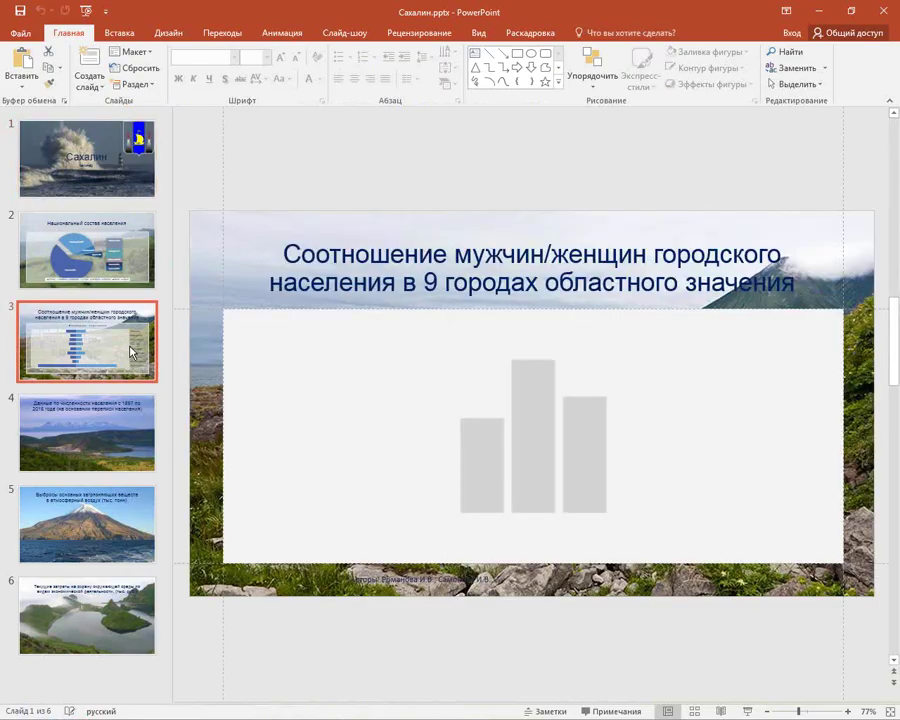
click(21, 33)
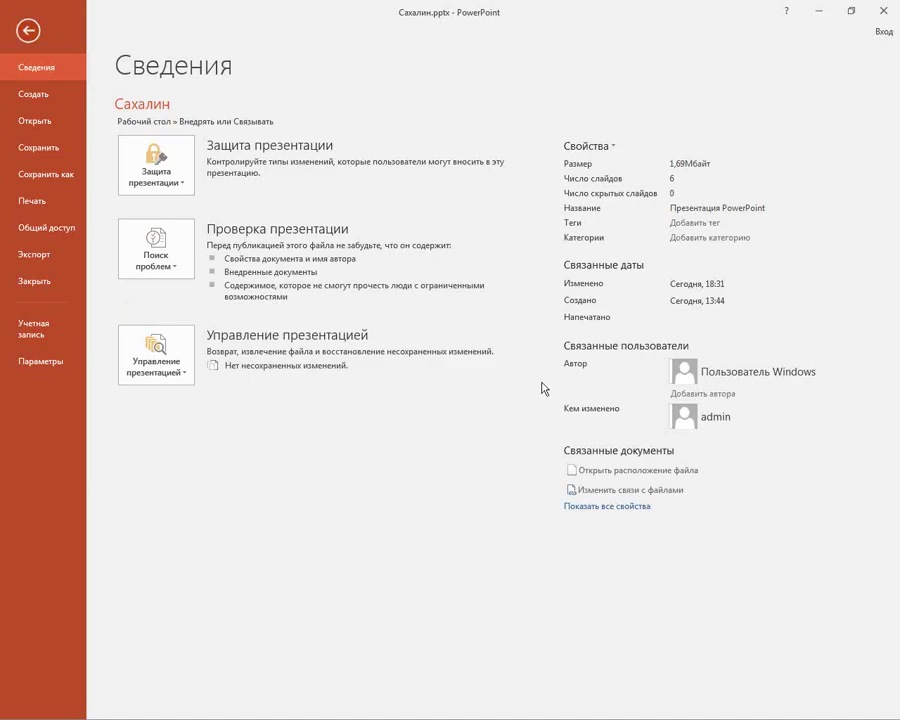
click(678, 491)
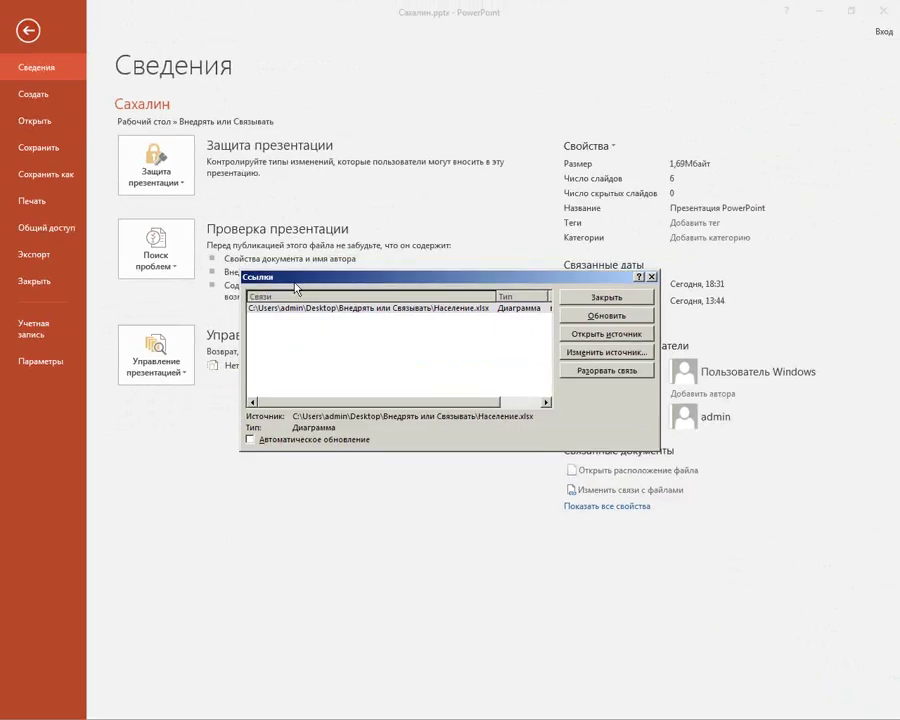
key(Escape)
click(27, 33)
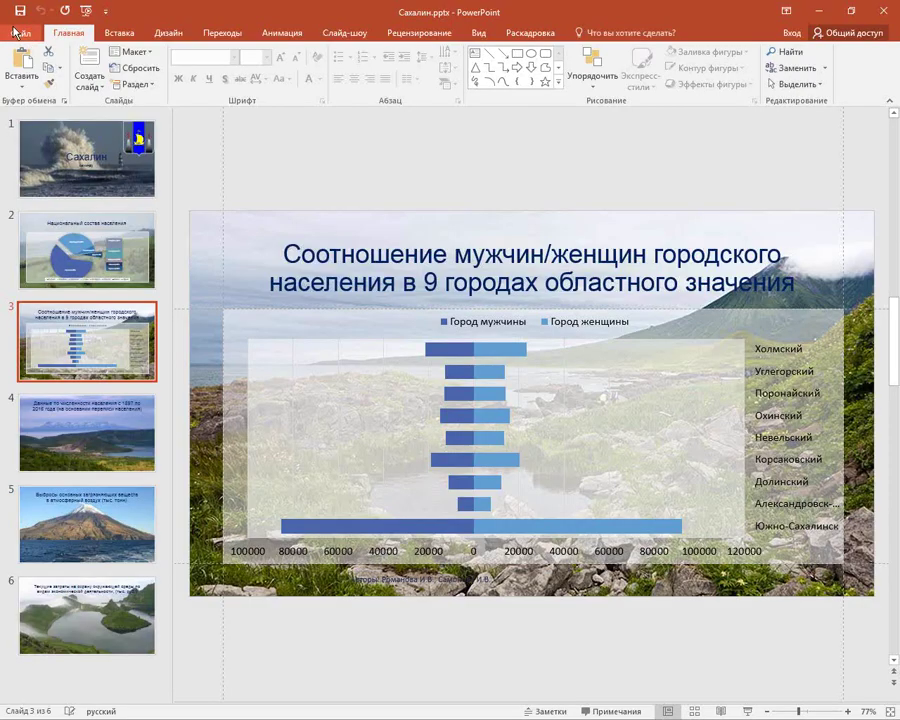
Compare the Конструктор data options of slide 2's pie chart with slide 3's bar chart.
click(790, 340)
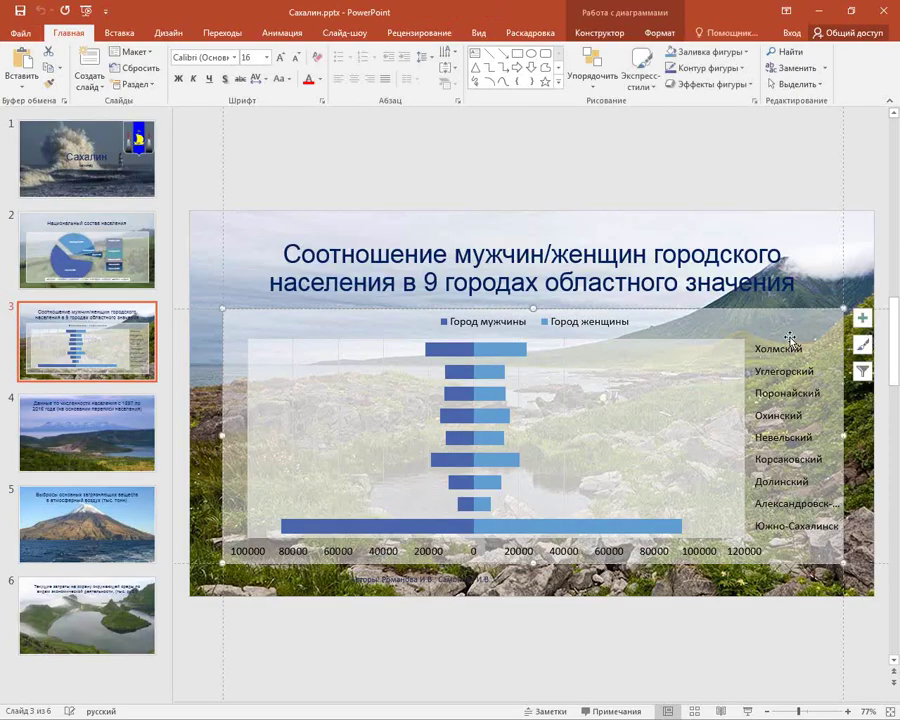
click(590, 36)
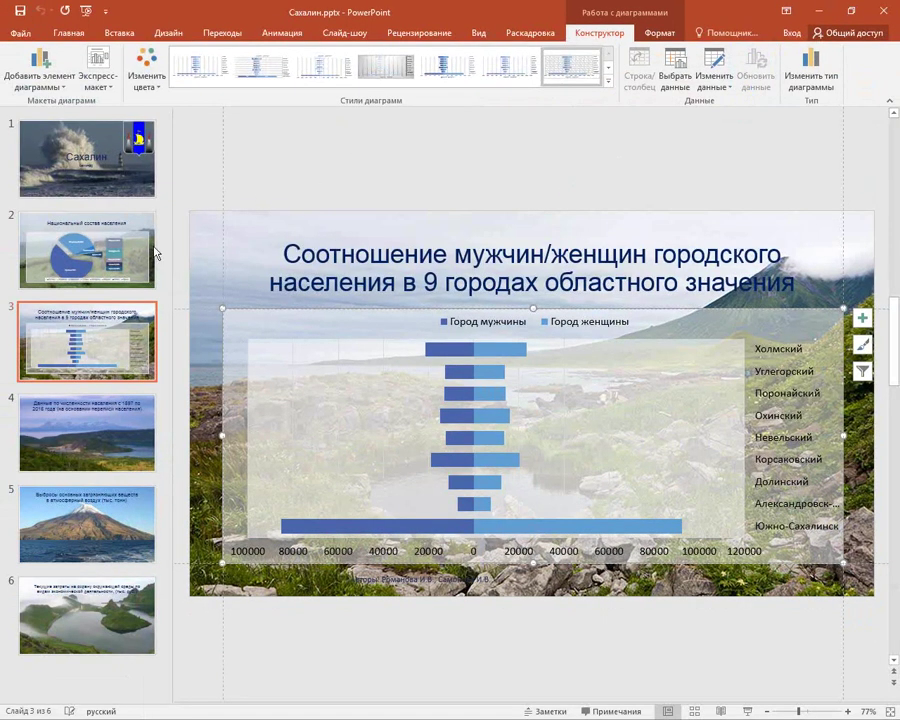
click(150, 254)
click(757, 220)
key(Tab)
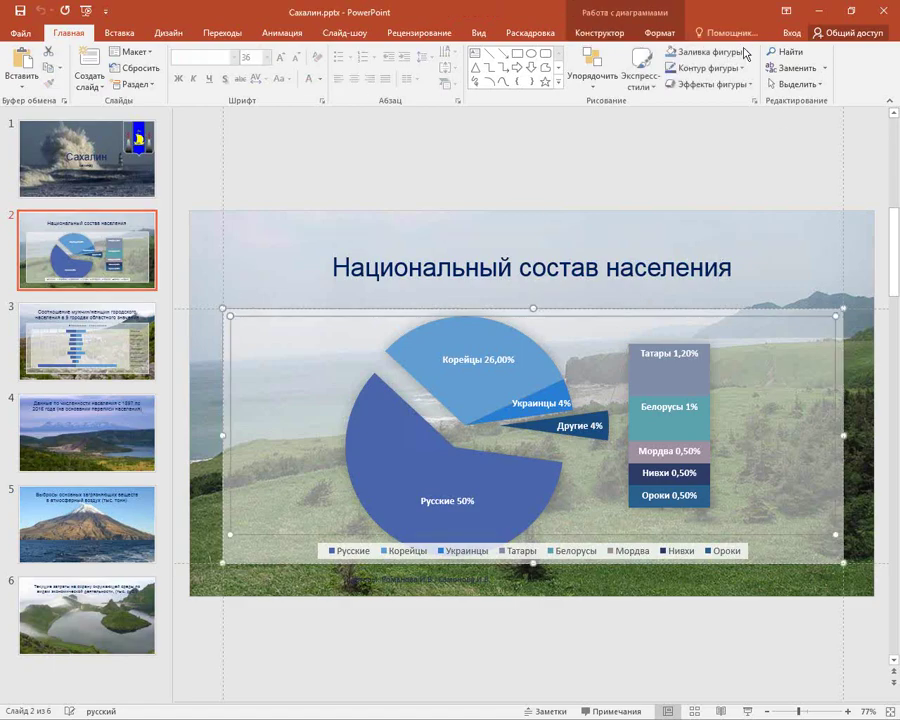
click(600, 33)
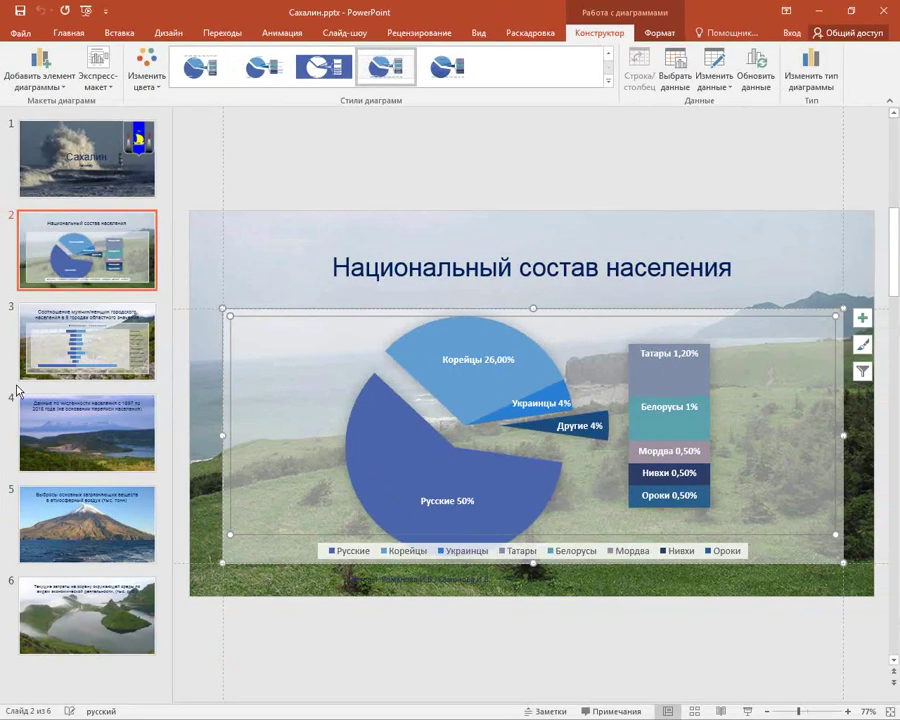
click(40, 350)
click(588, 354)
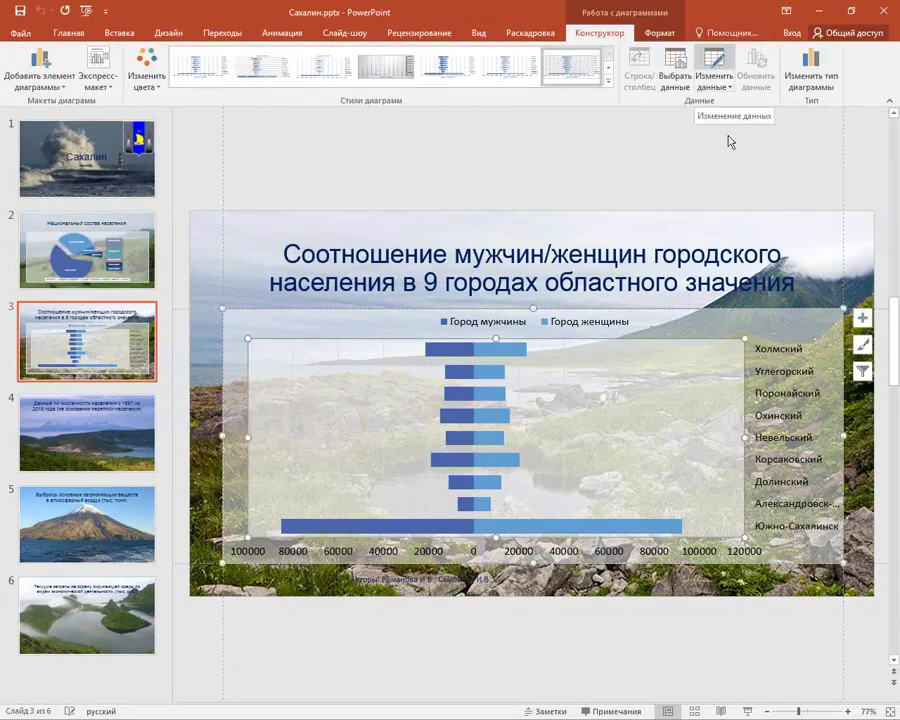
Open the bar chart's data in an enlarged window on the численность населения 1897-2015 sheet.
click(779, 317)
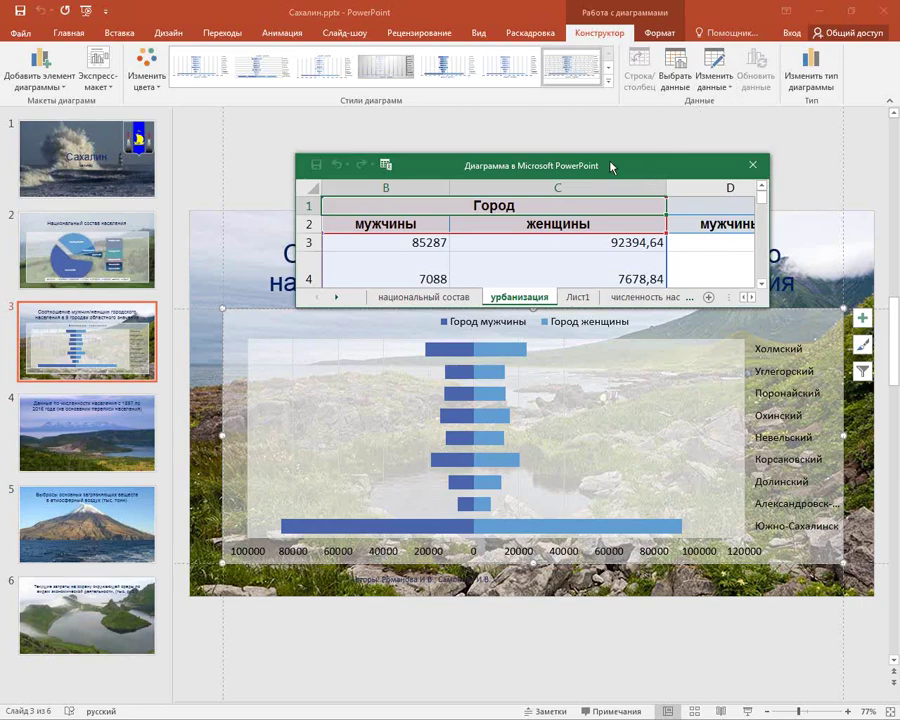
drag(612, 167, 512, 119)
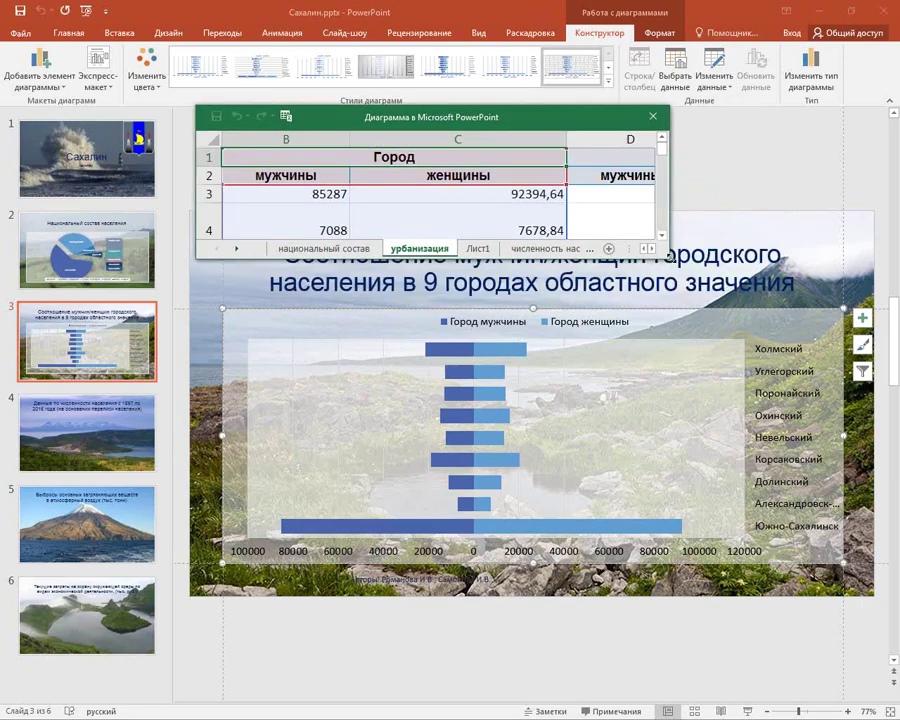
drag(667, 257, 775, 496)
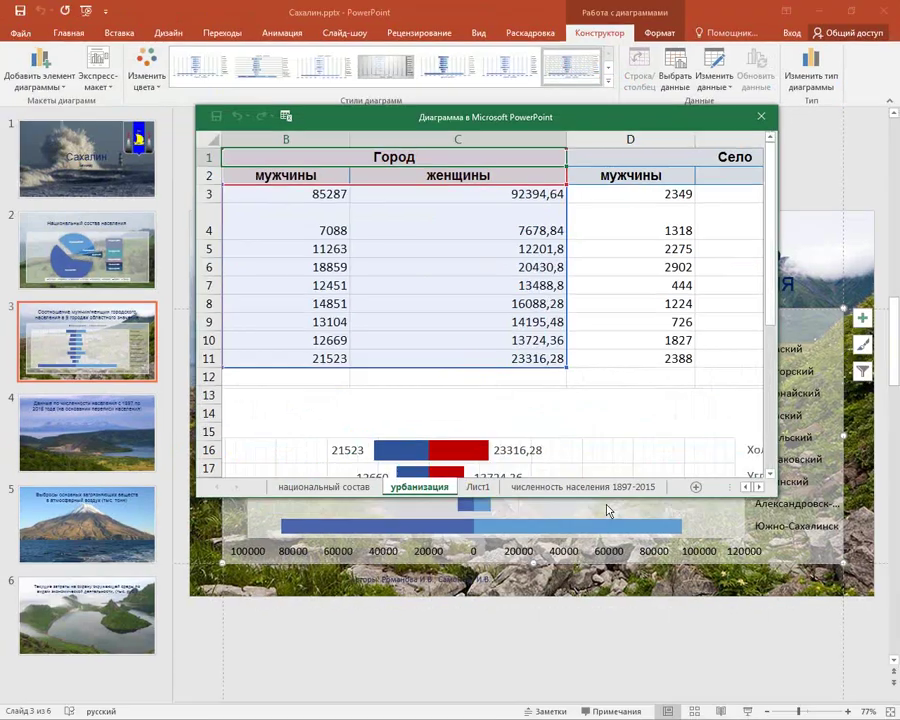
click(565, 487)
right_click(565, 488)
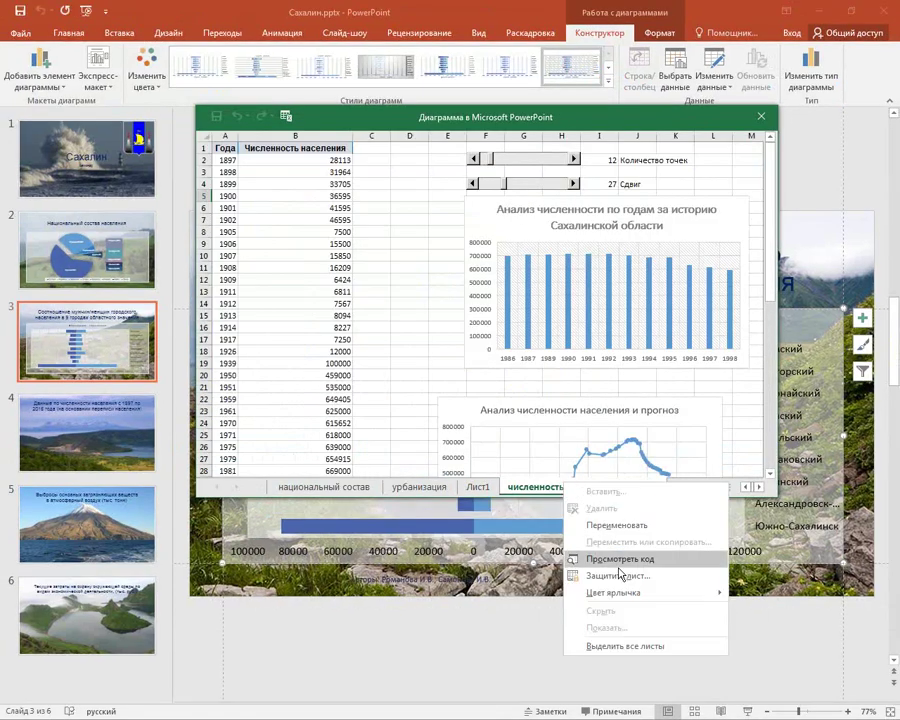
key(Escape)
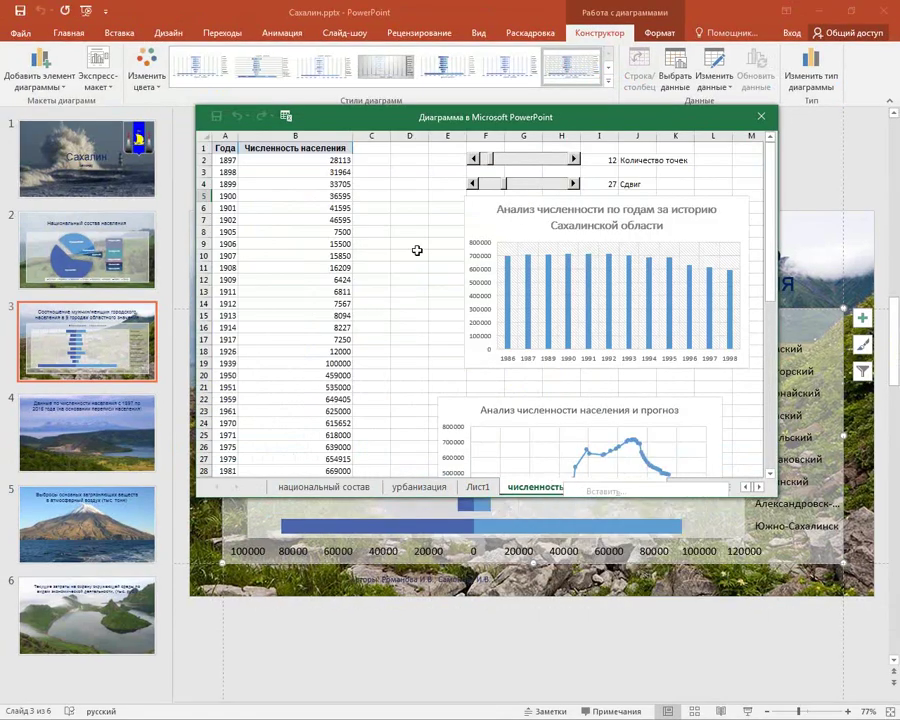
Open the chart data in full Excel and delete the численность населения 1897-2015, Лист1 and национальный состав sheets.
click(286, 117)
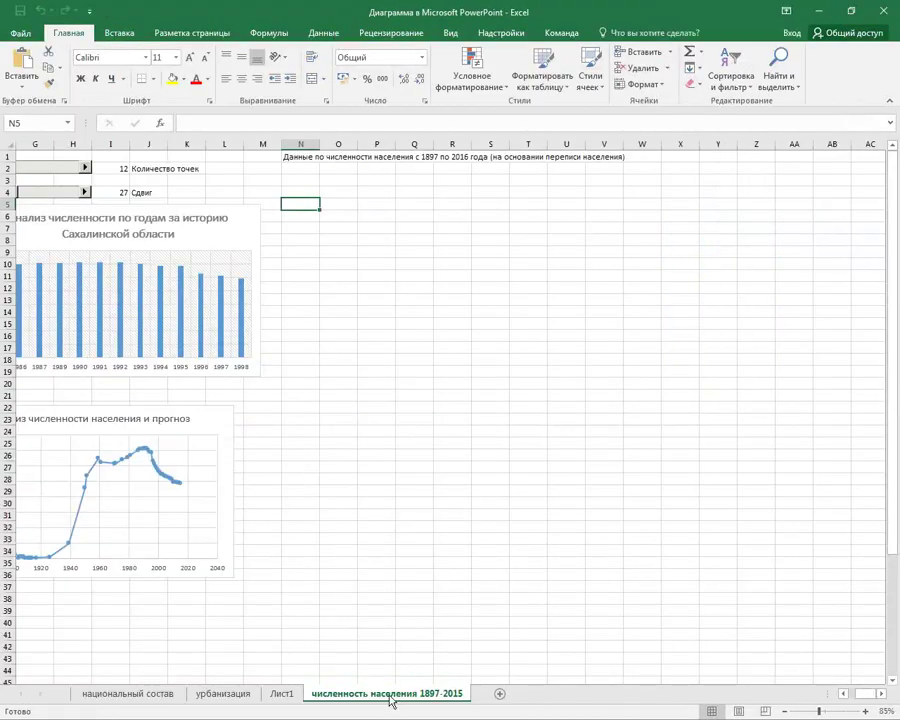
right_click(390, 701)
click(426, 537)
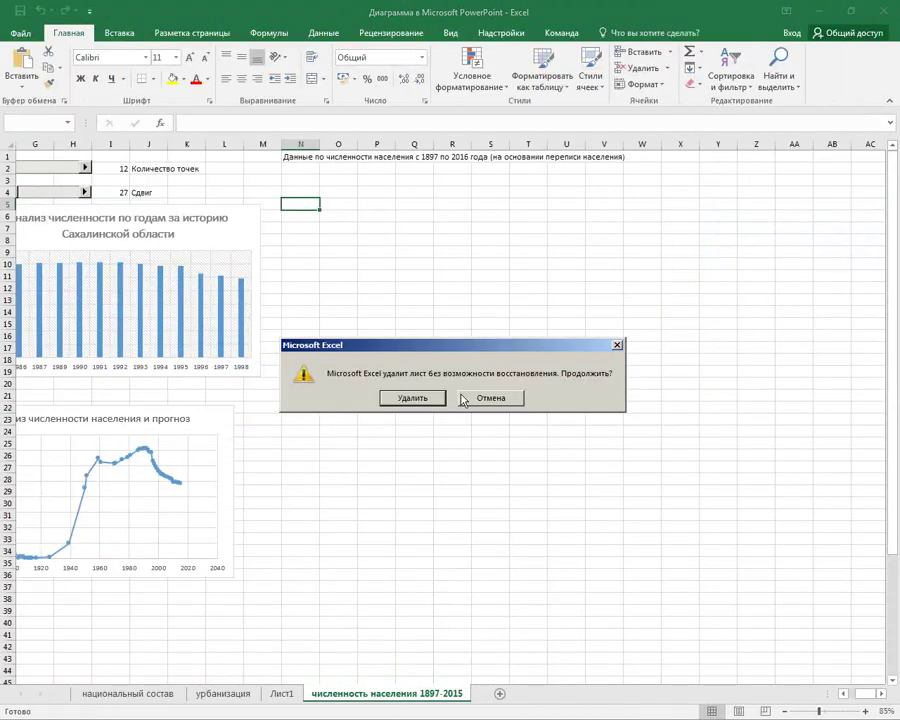
click(412, 398)
right_click(288, 694)
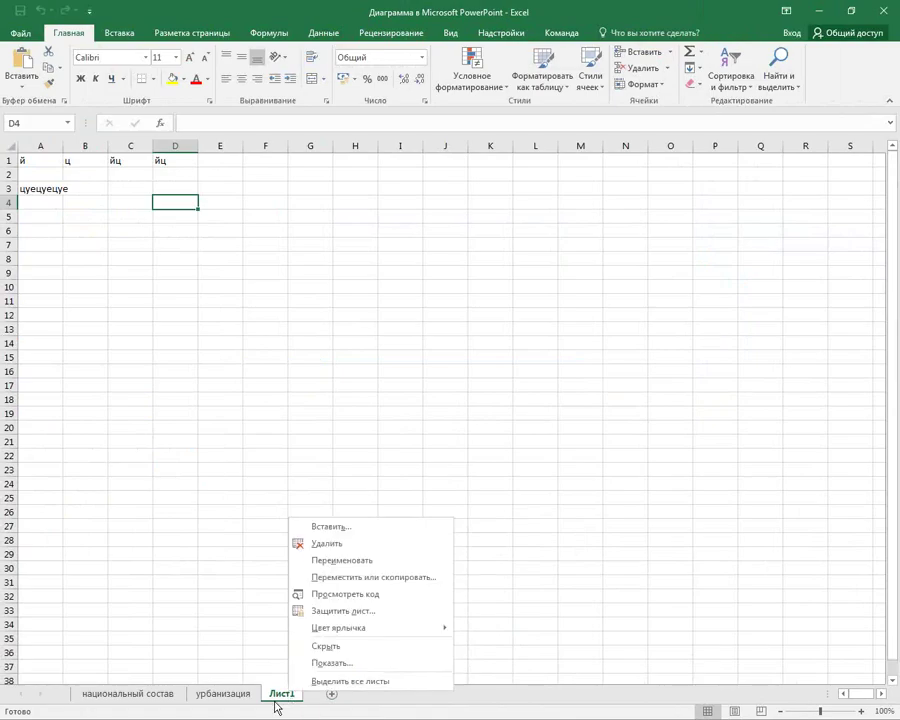
click(330, 543)
click(421, 398)
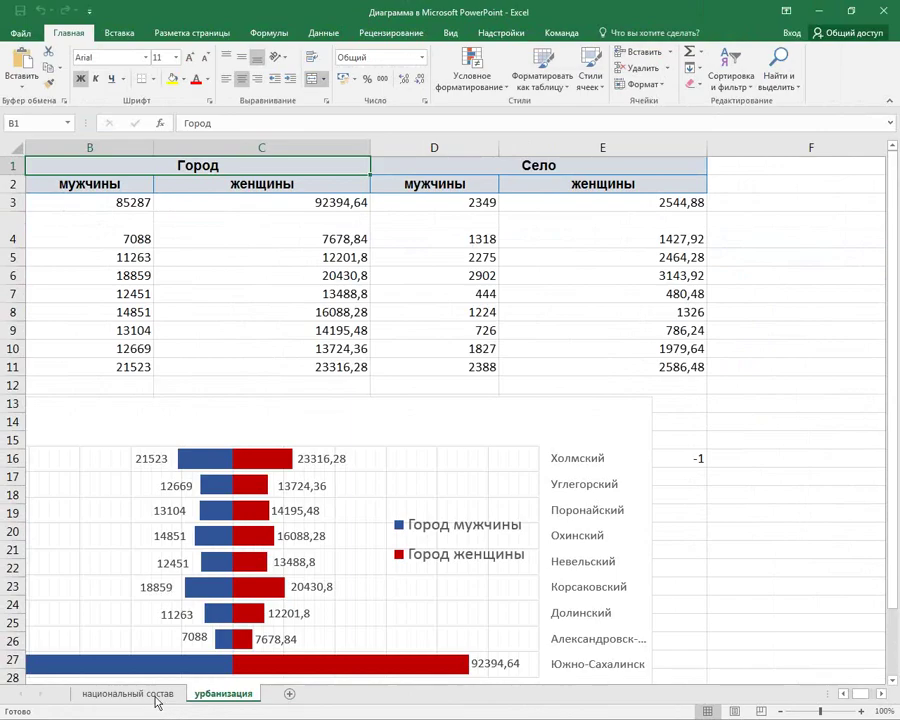
right_click(156, 694)
click(196, 548)
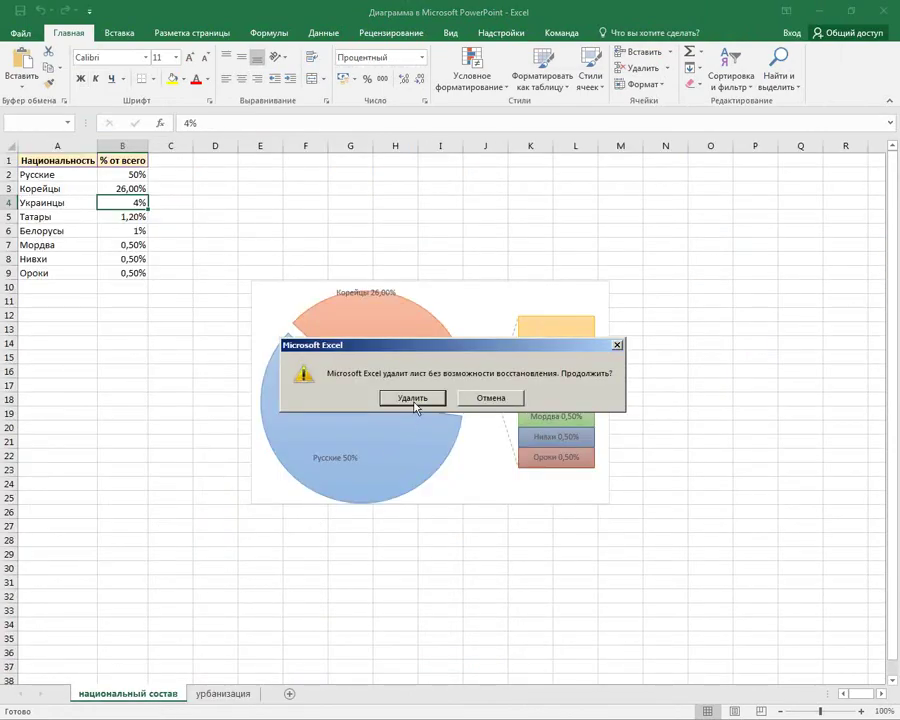
key(Return)
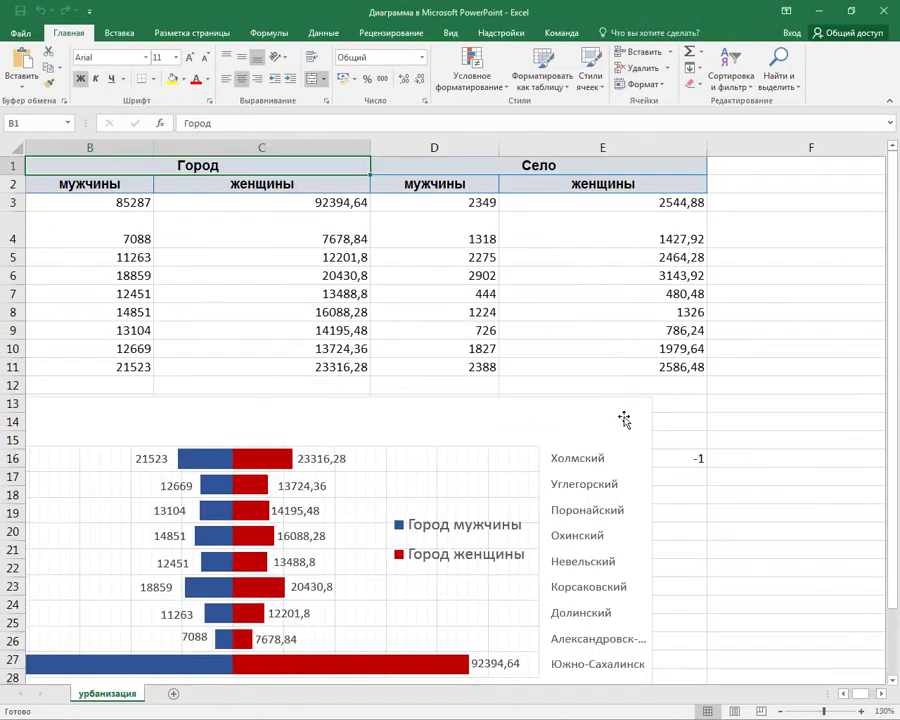
Delete the embedded bar chart, clear the -1 in E16, and fully clear Село columns D:E.
click(627, 416)
key(Delete)
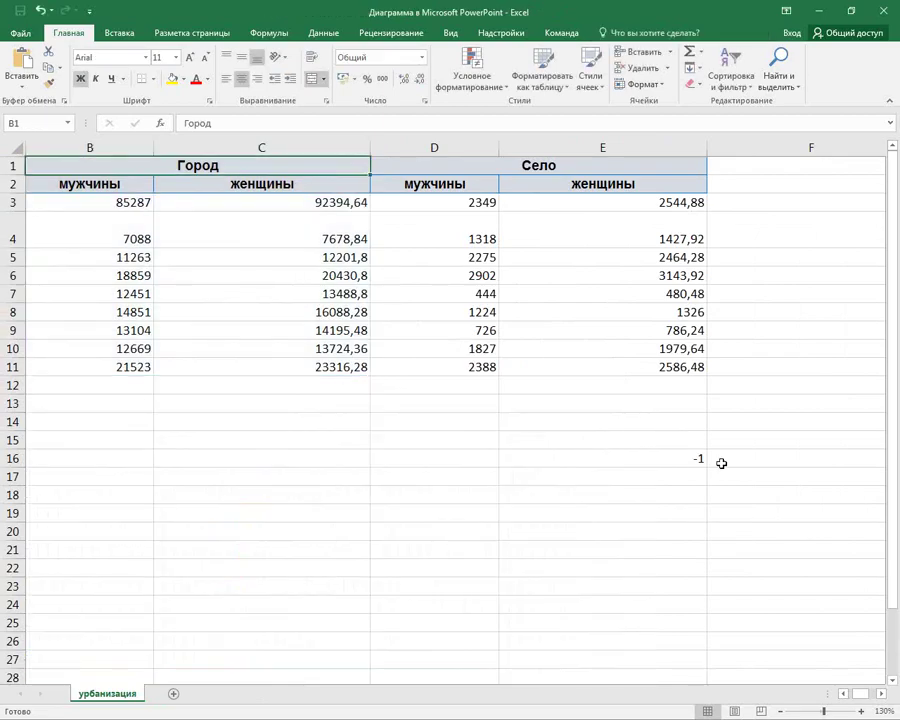
click(690, 460)
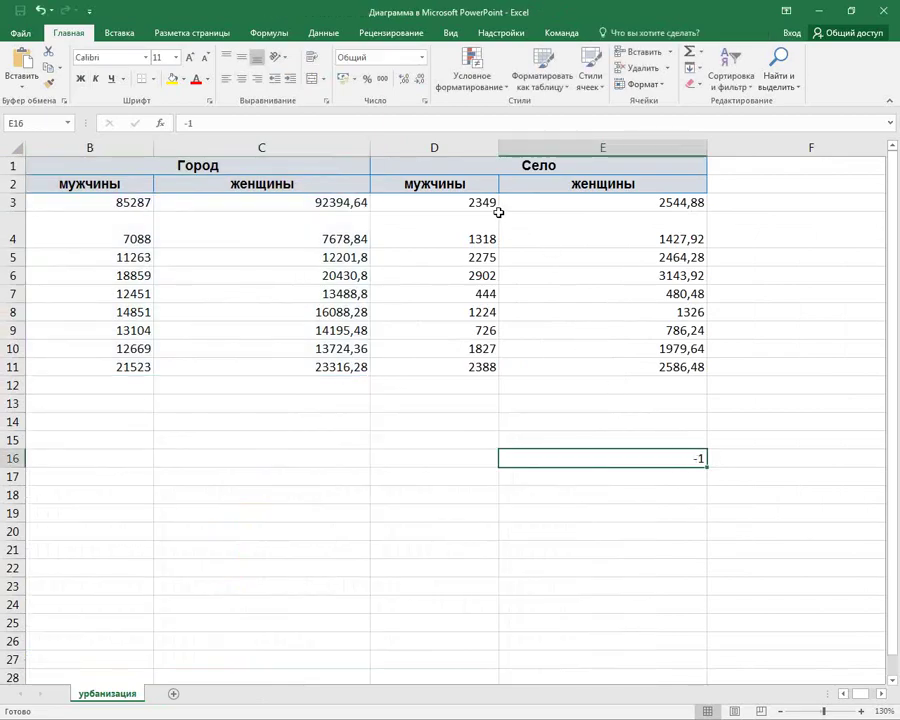
key(Delete)
drag(434, 147, 607, 147)
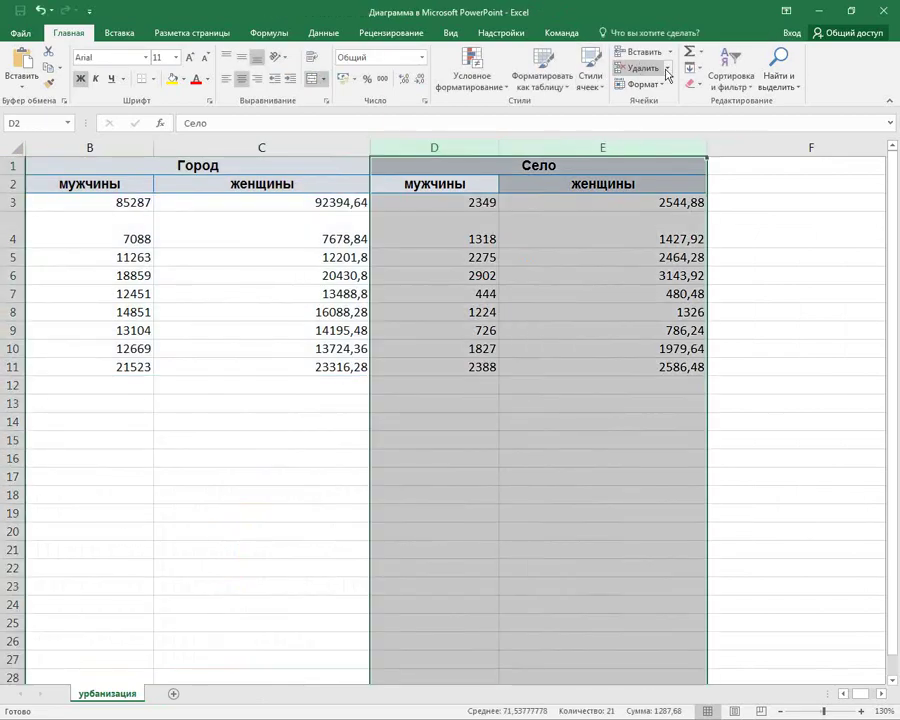
click(692, 84)
click(730, 102)
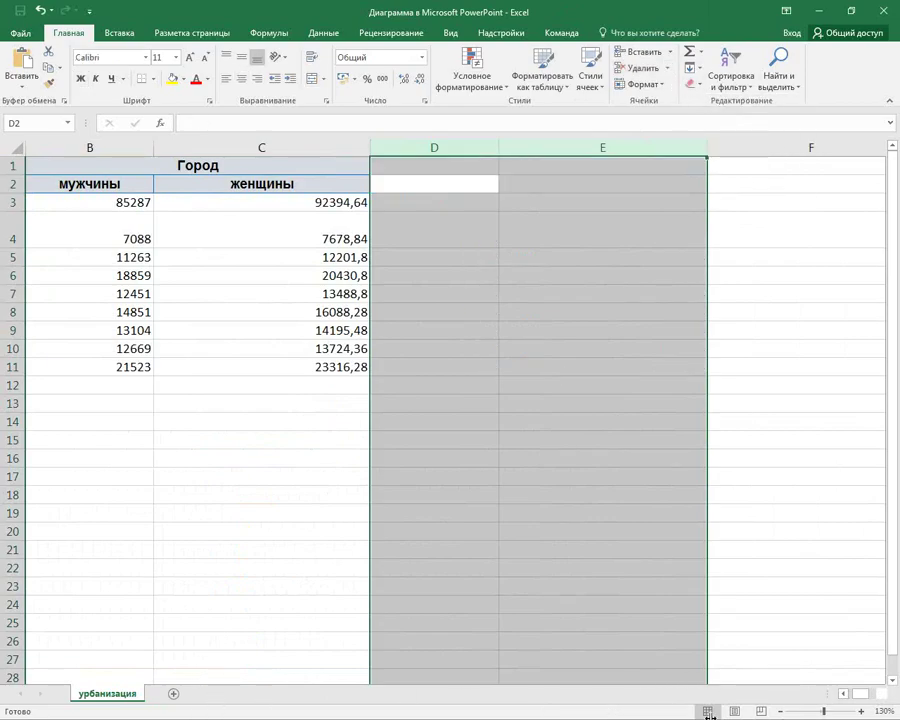
drag(833, 694, 565, 694)
drag(646, 693, 368, 551)
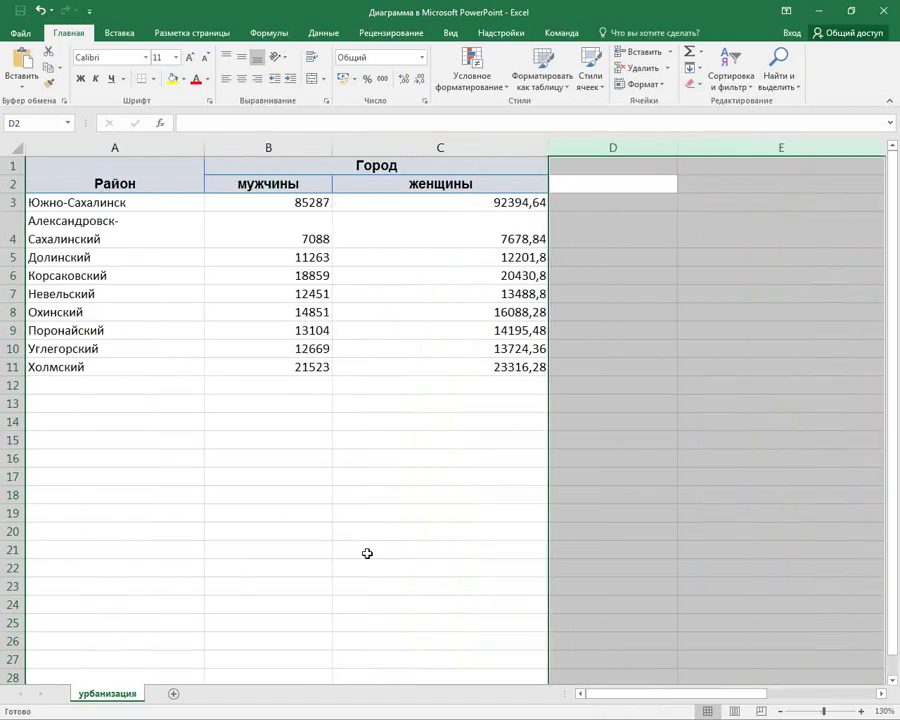
click(355, 492)
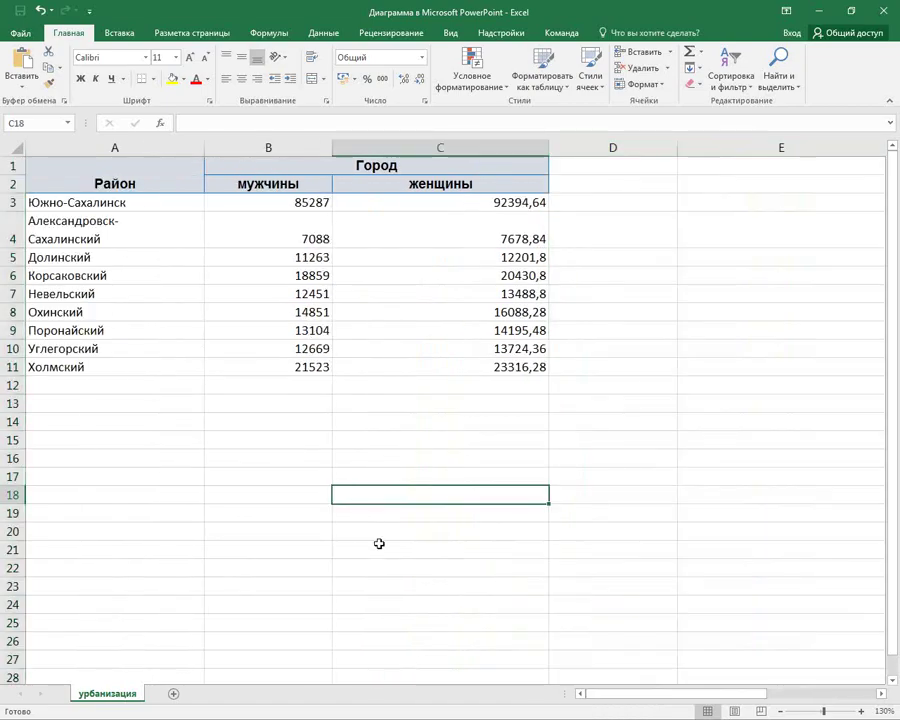
Delete the Город header row 1, close Excel, and reopen the chart data window top-left.
click(10, 164)
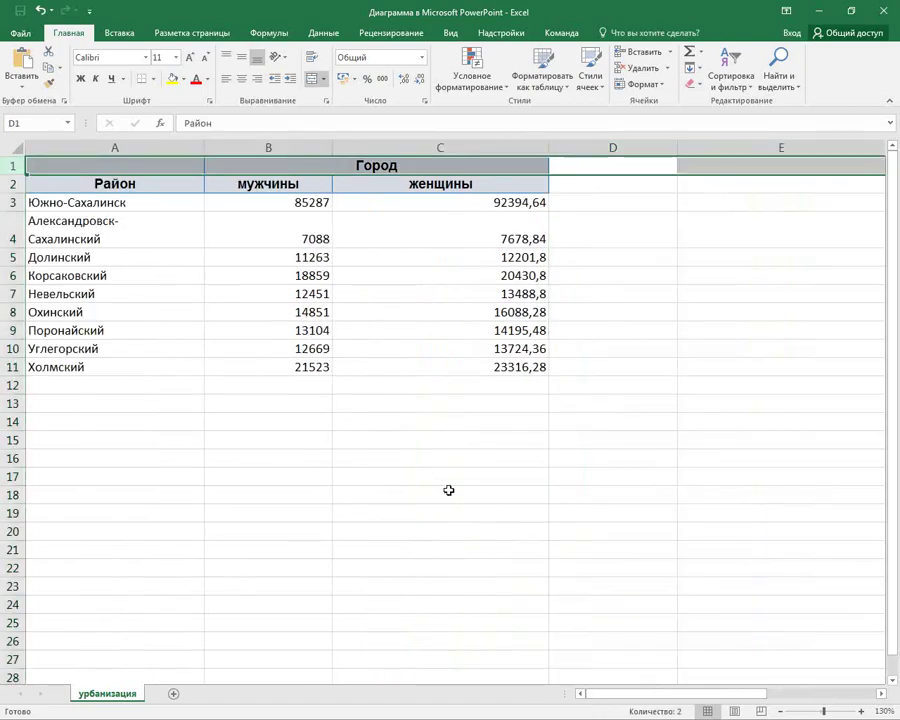
key(ctrl+minus)
click(410, 528)
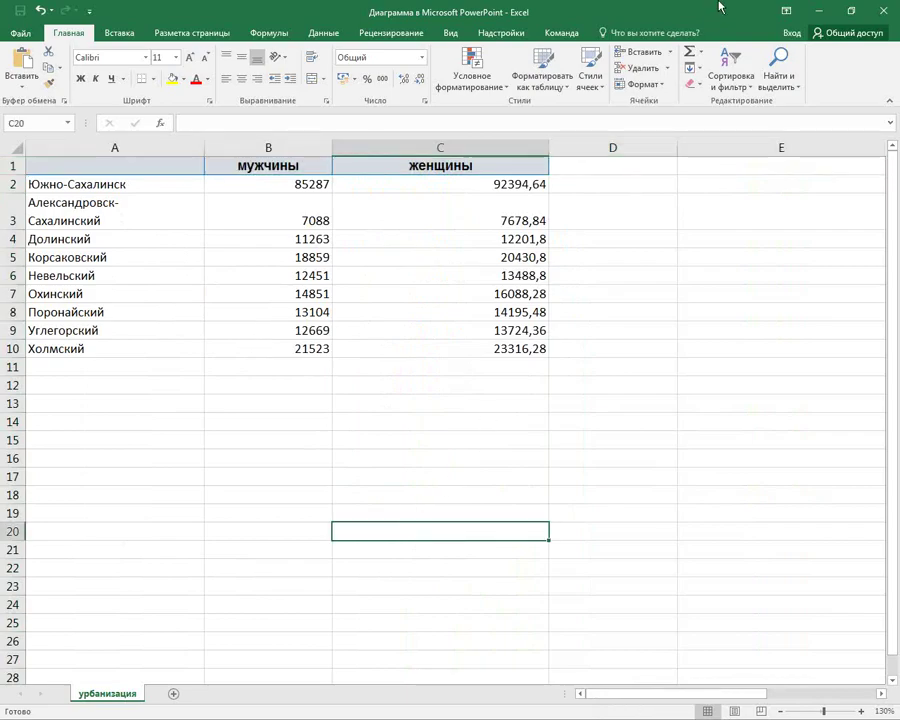
click(889, 8)
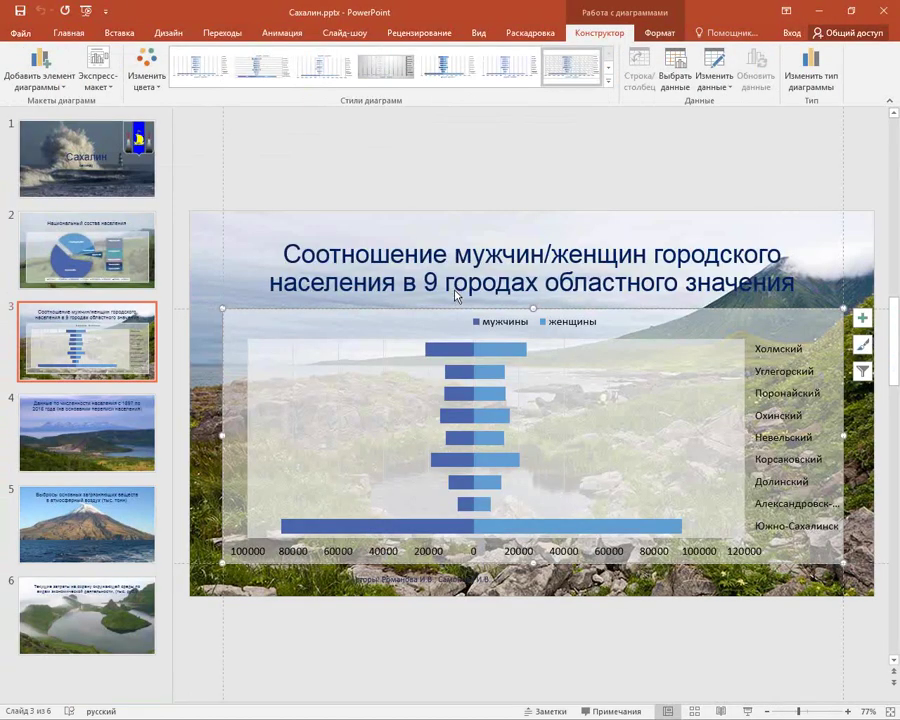
click(713, 65)
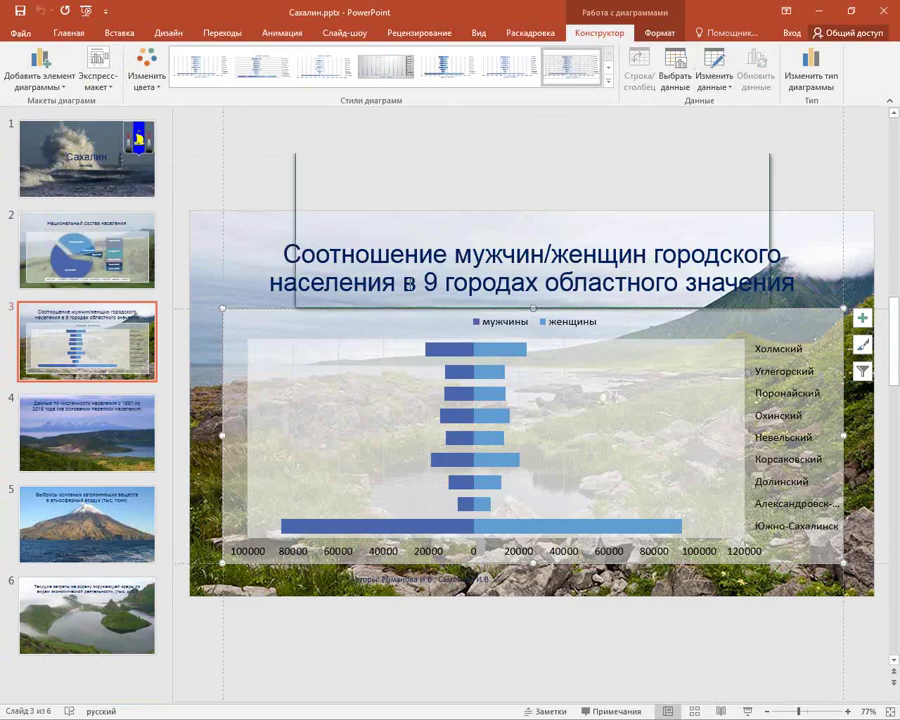
drag(504, 173, 265, 61)
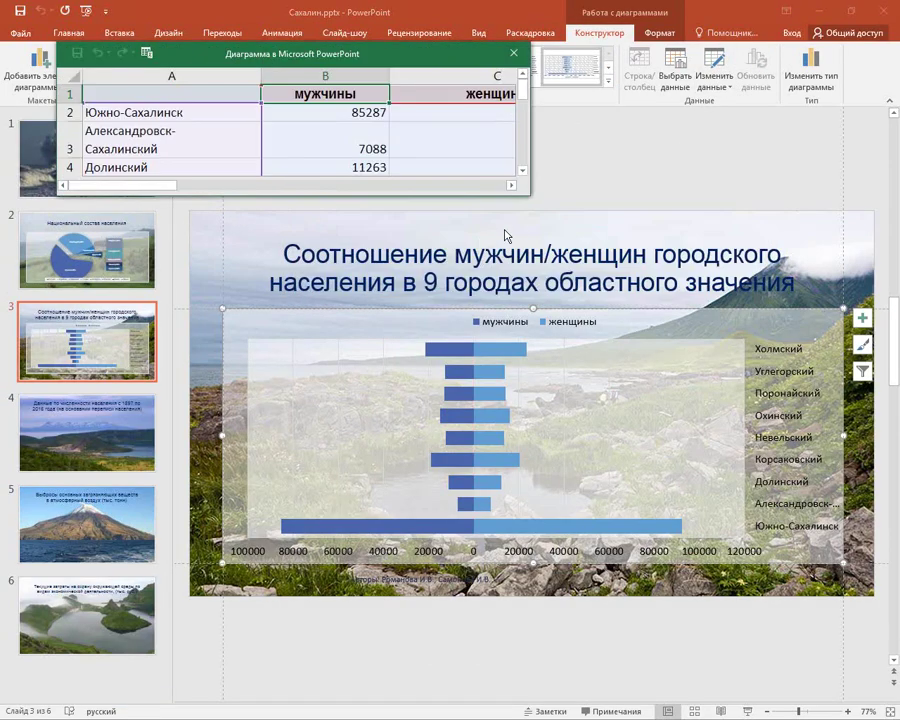
Enter women values 100000 for Долинский and 4564545 for Александровск-Сахалинский in the chart data.
drag(524, 199, 696, 250)
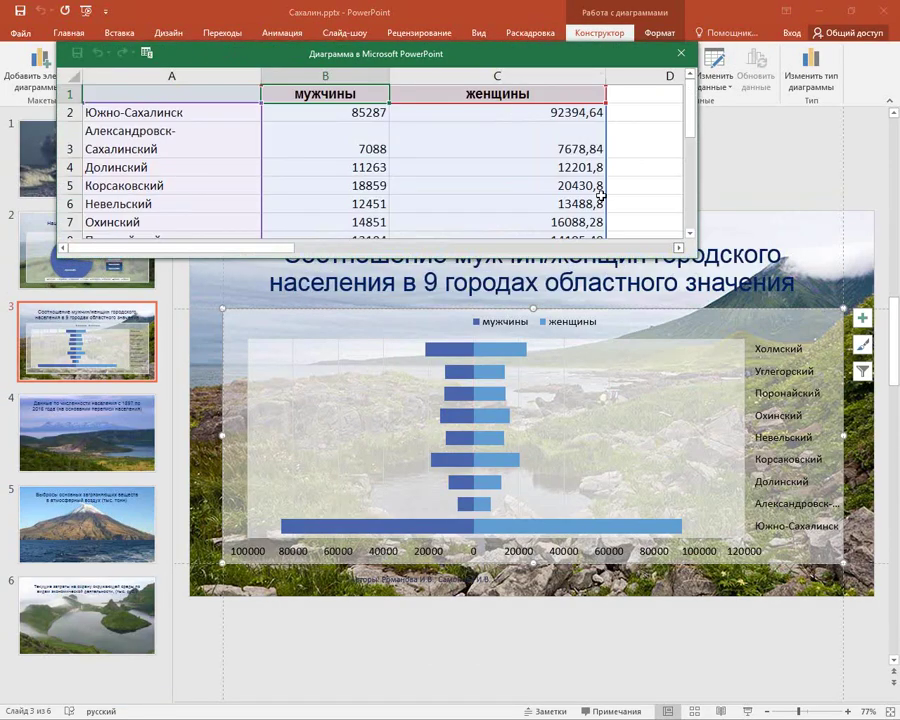
click(541, 111)
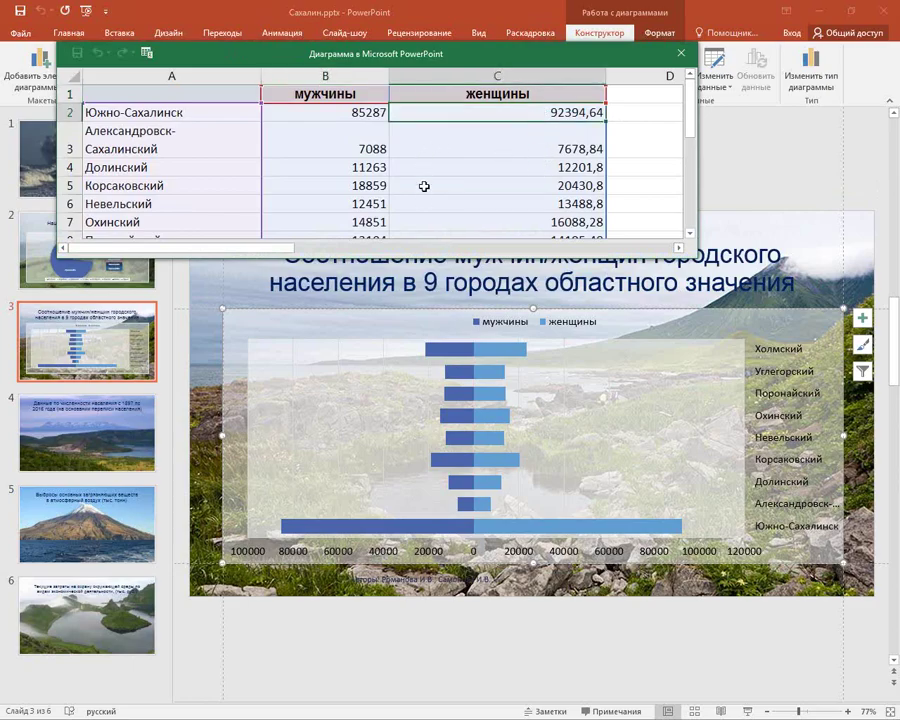
click(514, 166)
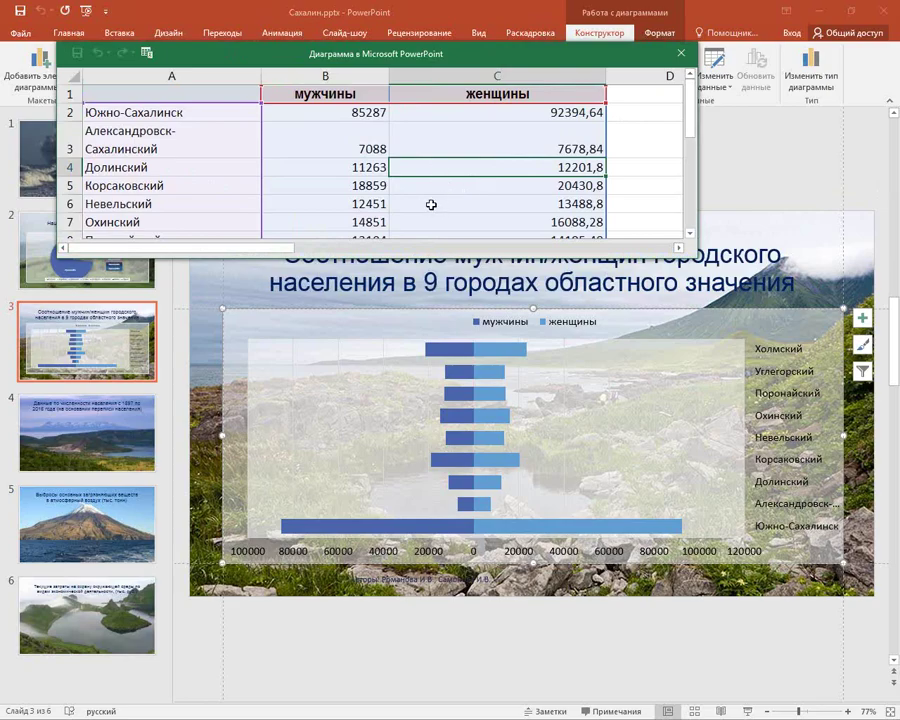
text(100000)
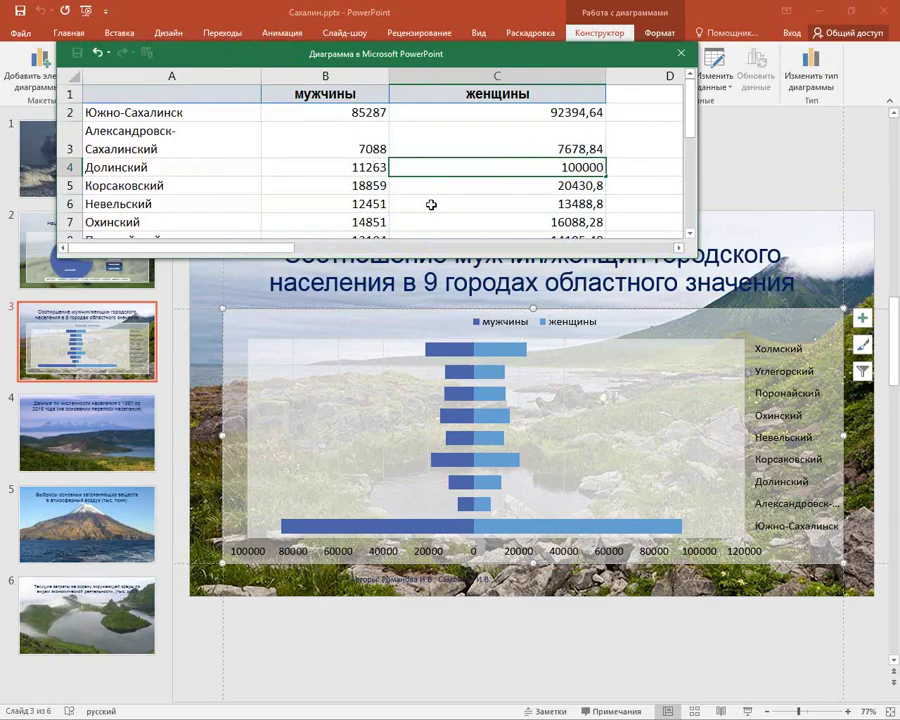
key(Return)
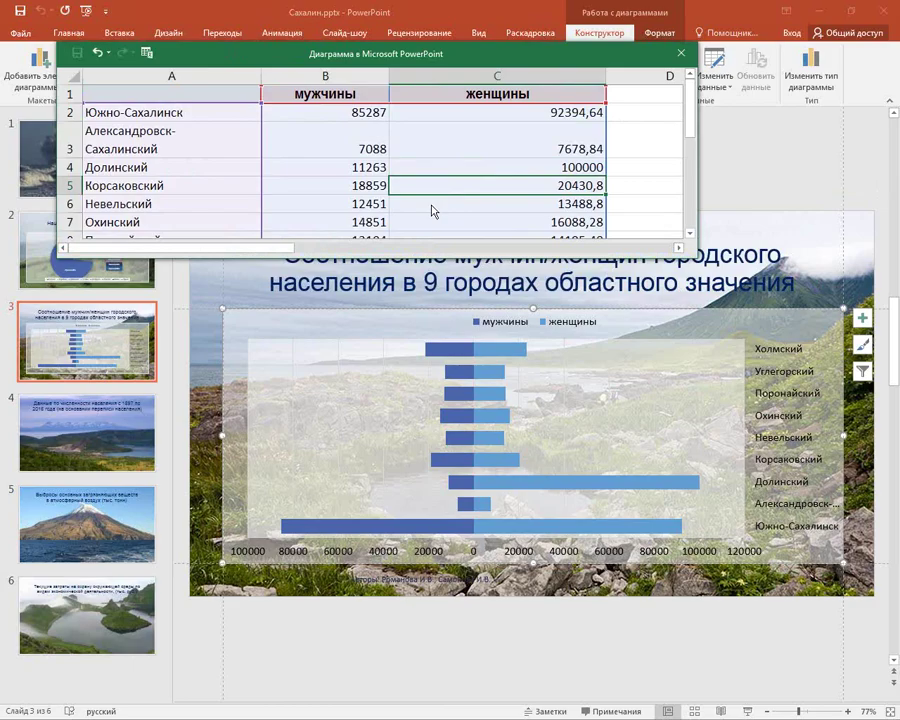
click(544, 144)
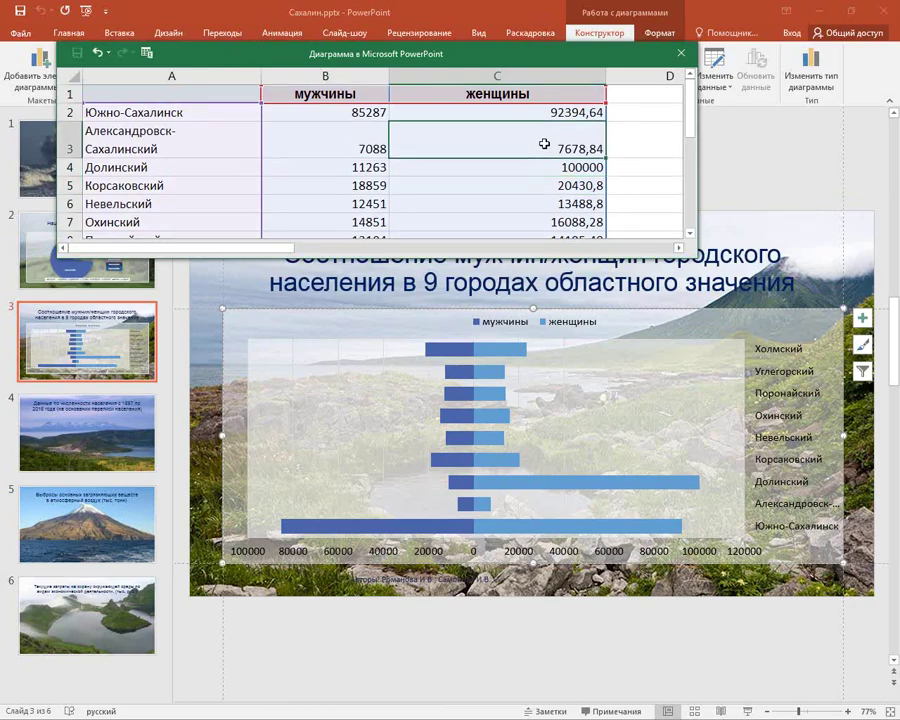
text(4564)
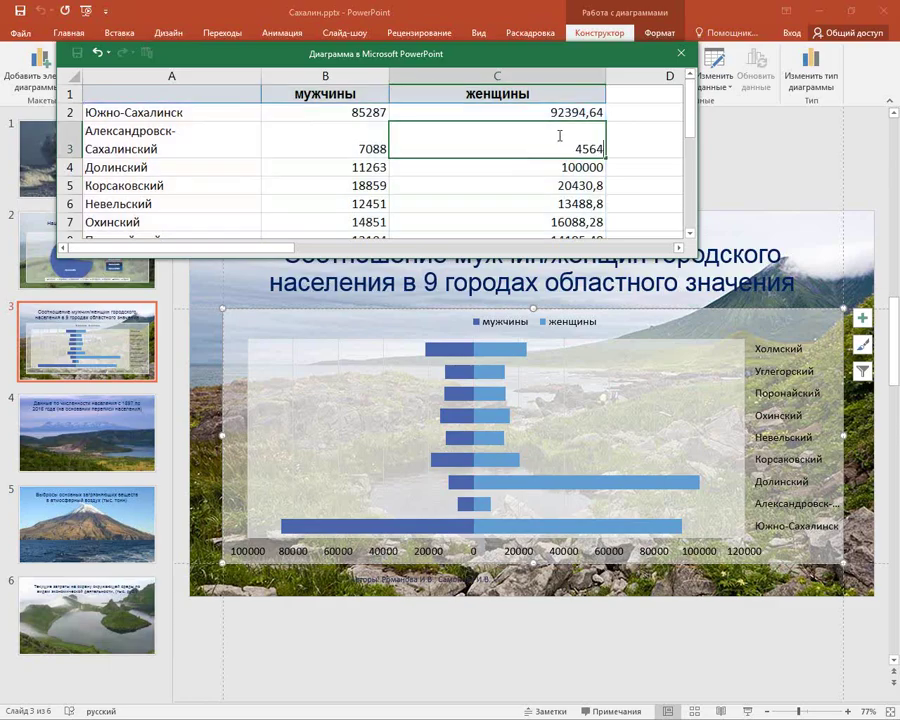
text(545)
key(Return)
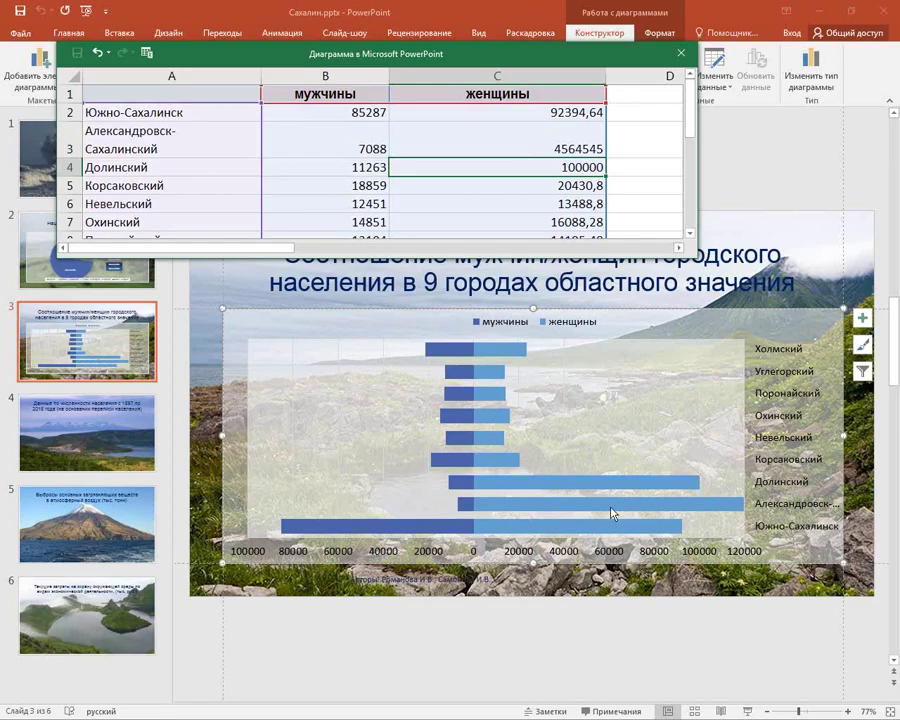
click(670, 69)
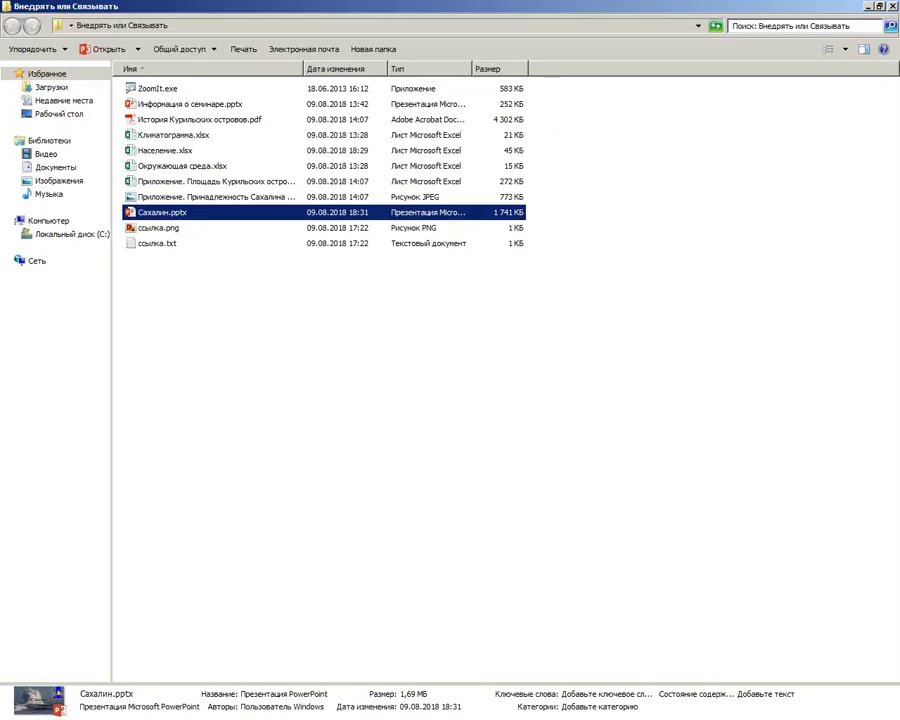
Open Население.xlsx and check the урбанизация women values C3:C11 still read 12201,8 and 7678,84.
click(287, 493)
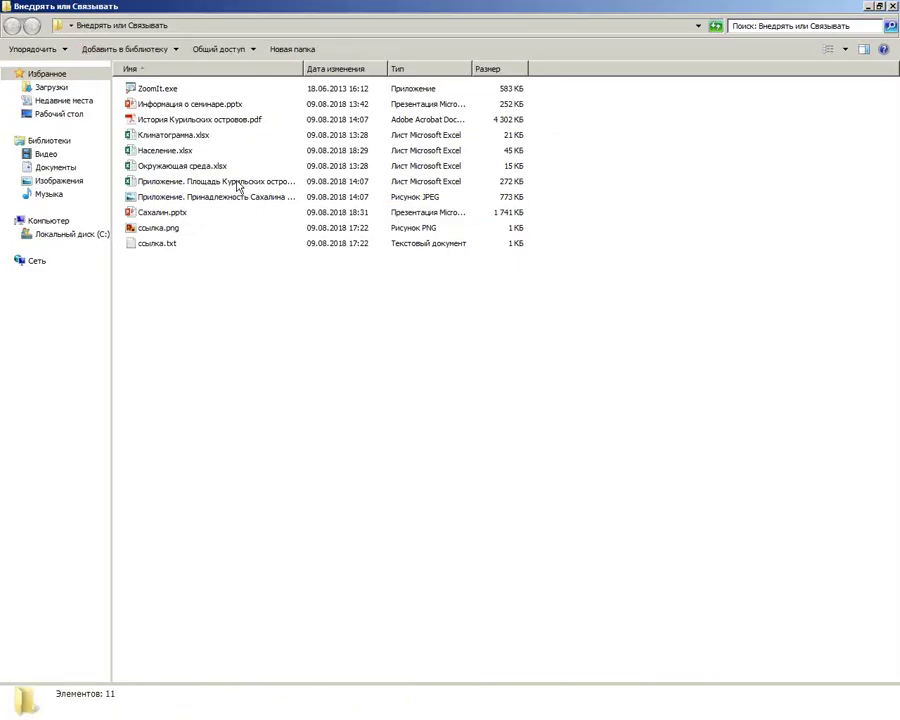
double_click(166, 151)
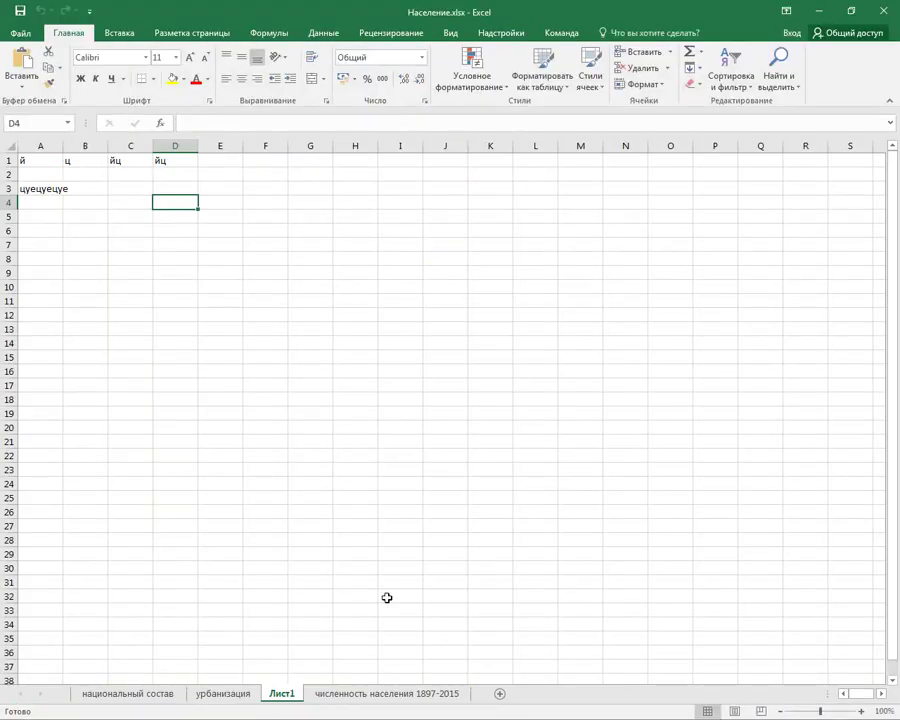
click(314, 694)
click(221, 694)
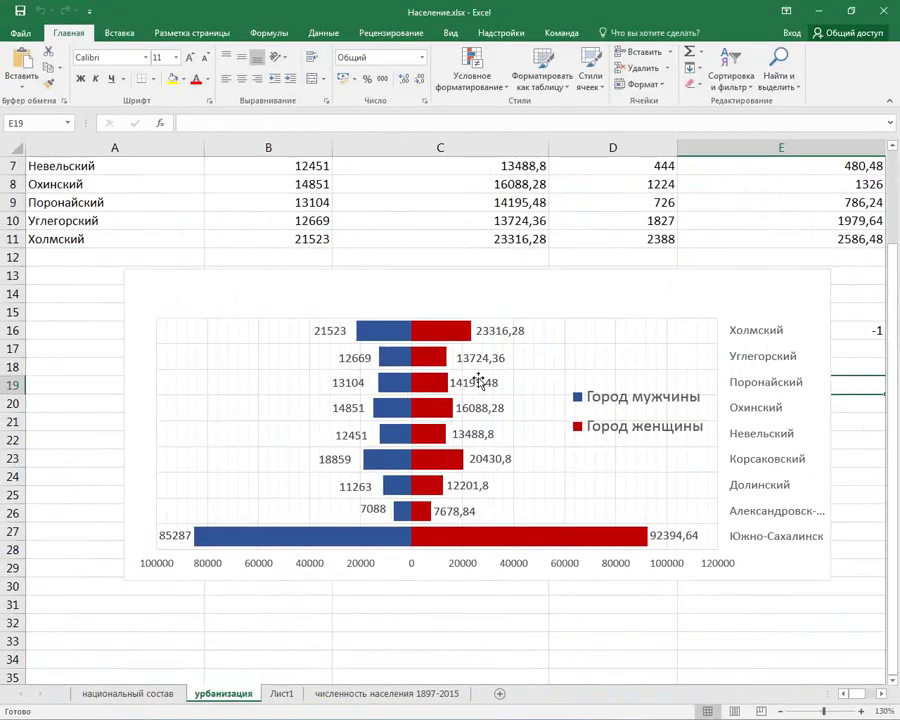
scroll(484, 325, up, 2)
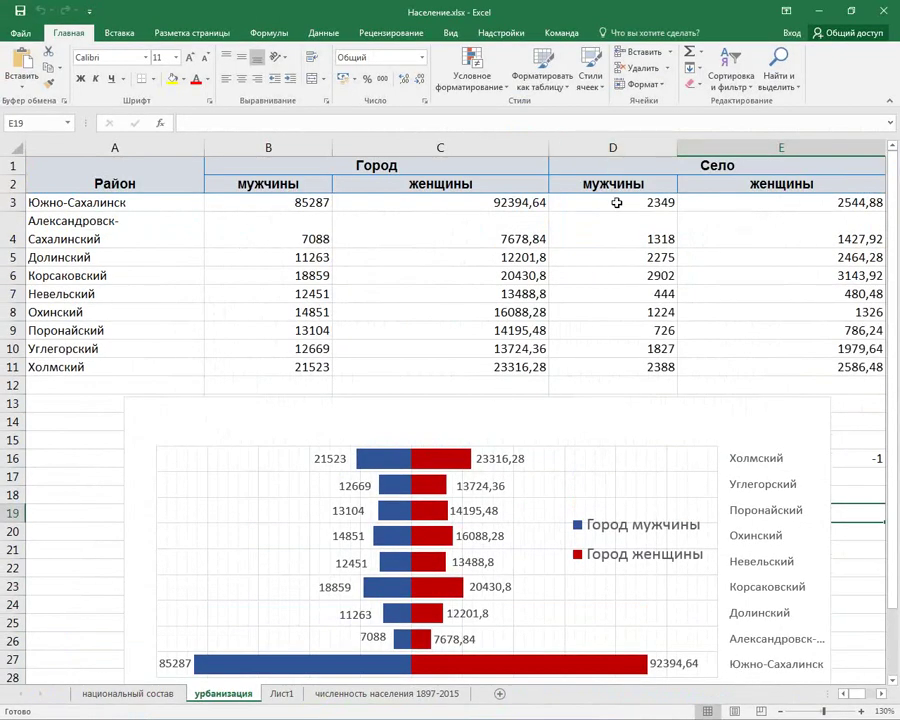
drag(469, 207, 458, 367)
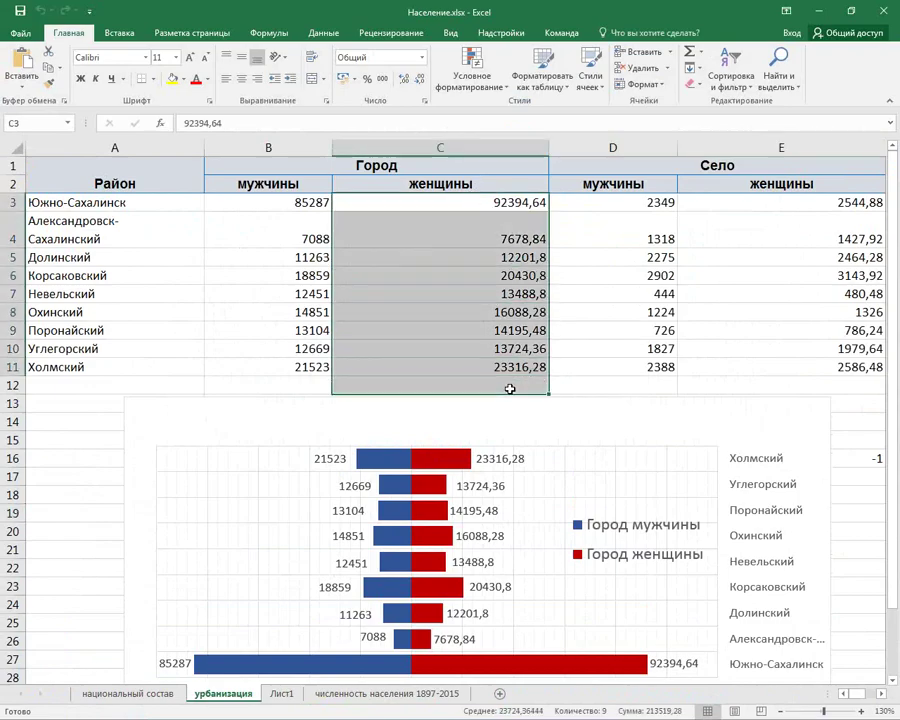
click(700, 294)
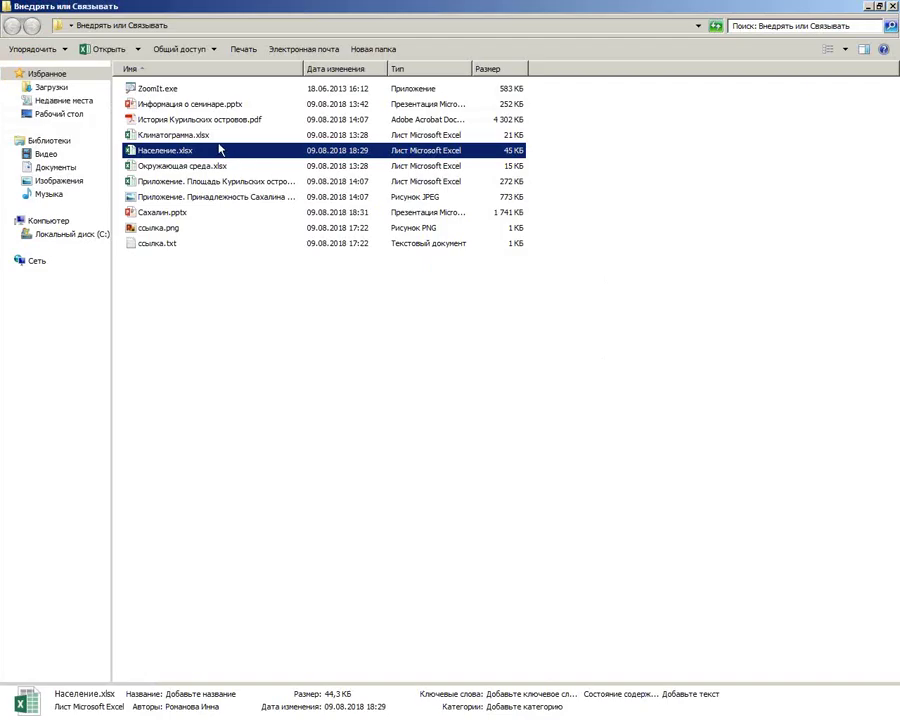
Reopen Сахалин.pptx, verify the chart data still holds 4564545 and 100000, and close it.
double_click(160, 212)
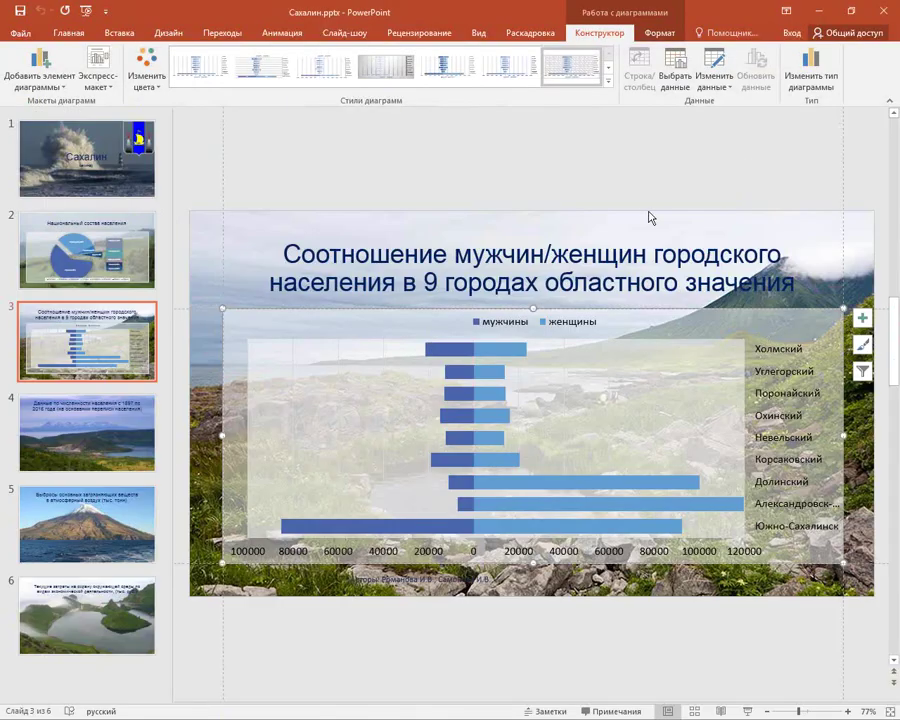
click(727, 70)
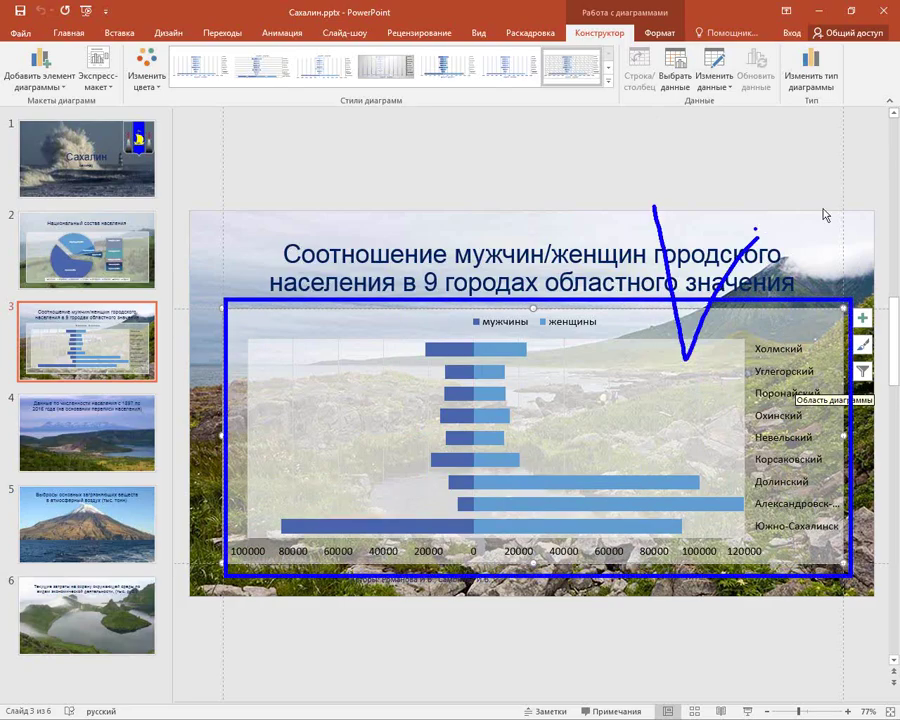
click(714, 66)
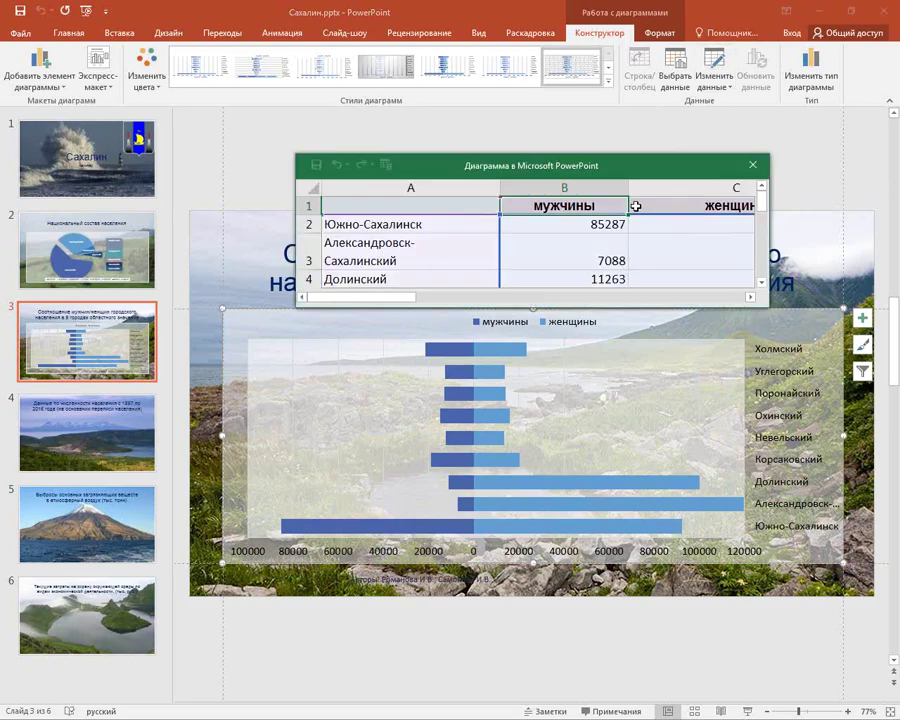
drag(640, 166, 584, 99)
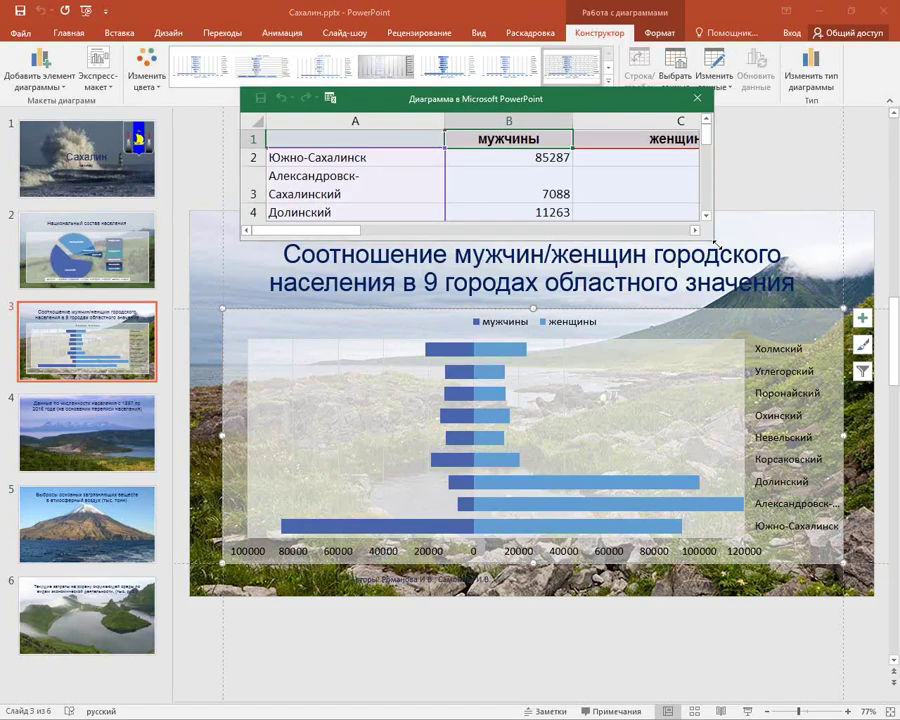
drag(714, 243, 860, 495)
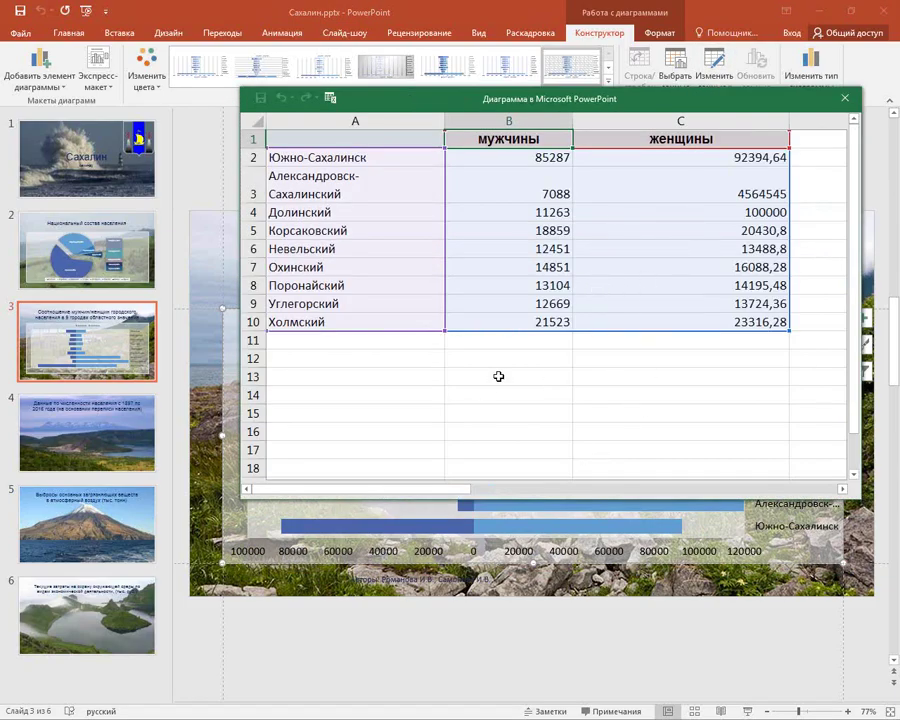
click(845, 101)
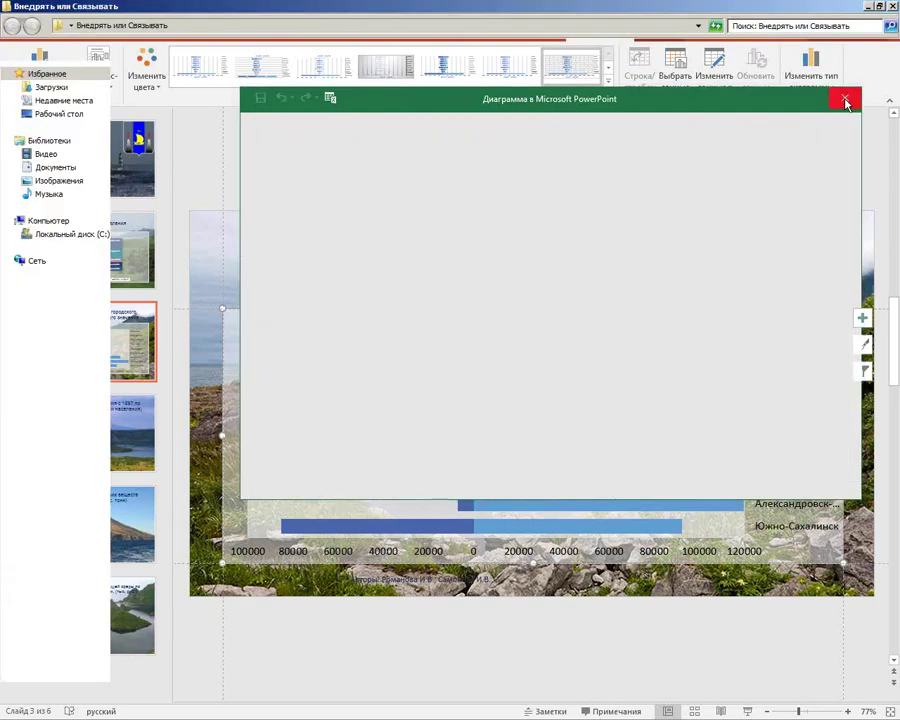
Select Окружающая среда.xlsx in the folder and open it in Excel.
click(404, 484)
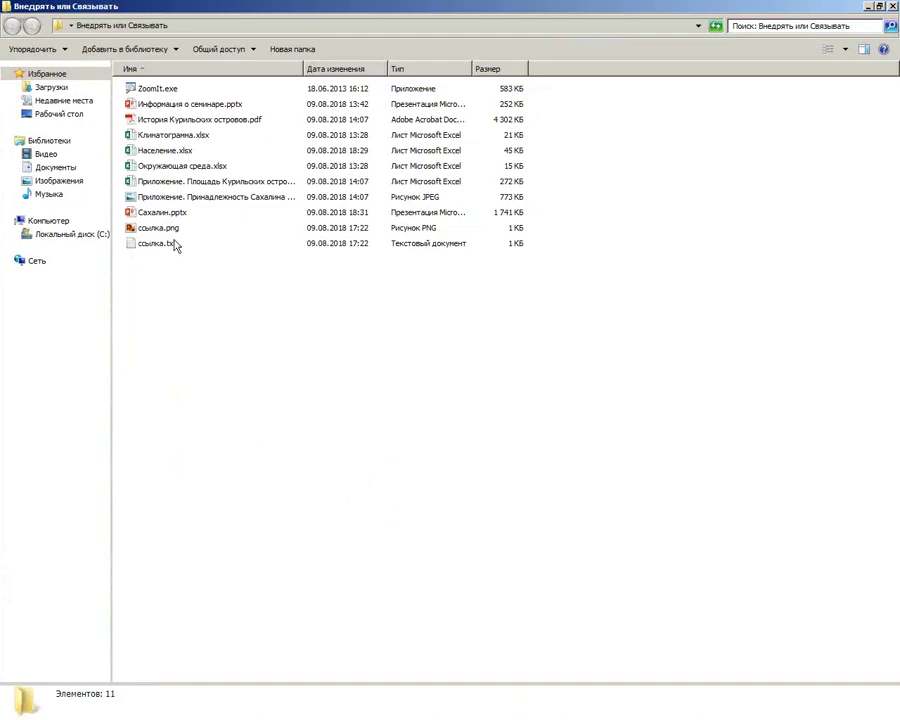
click(146, 151)
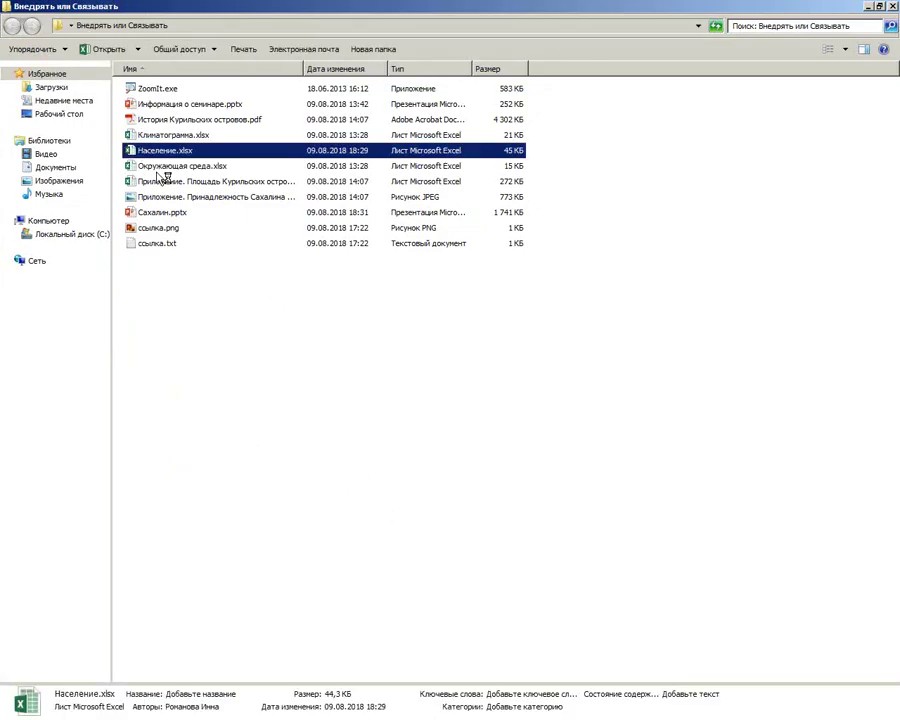
key(Down)
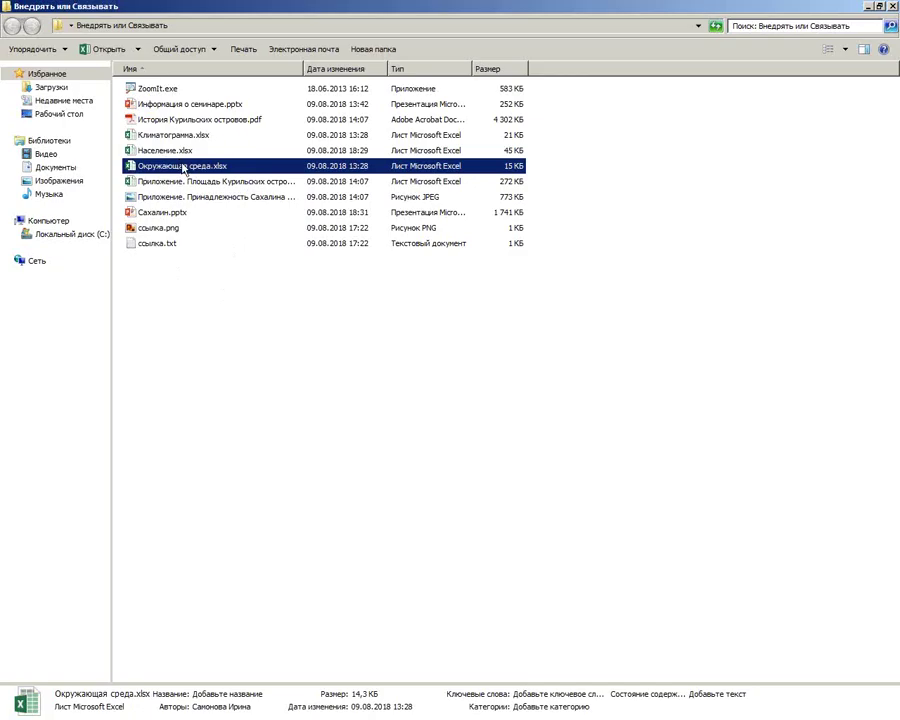
double_click(183, 170)
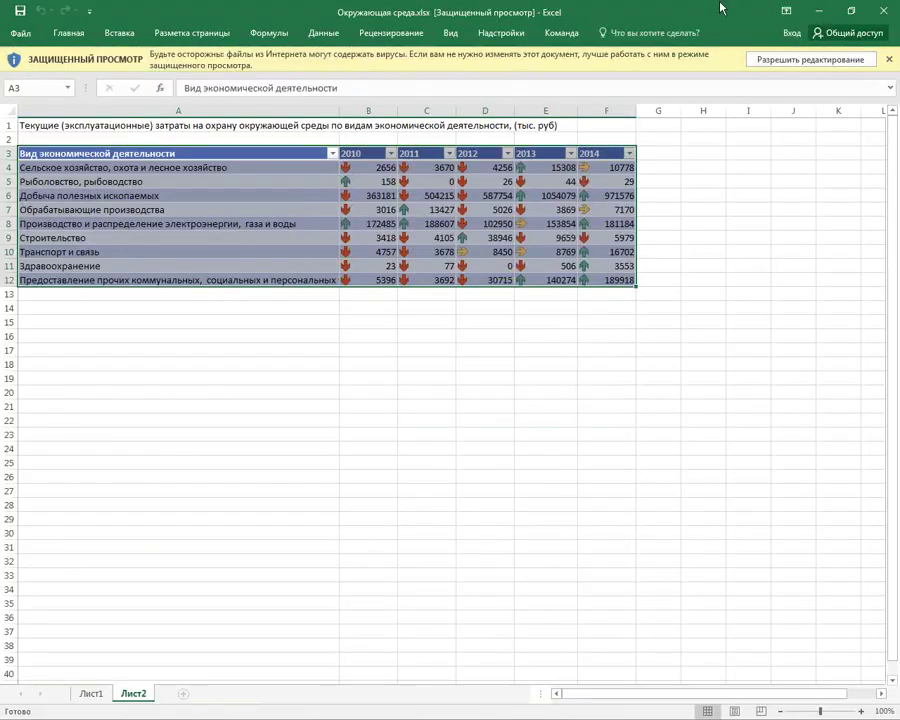
Enable editing in Окружающая среда.xlsx and browse the emissions table and the Лист1 sheet.
click(788, 59)
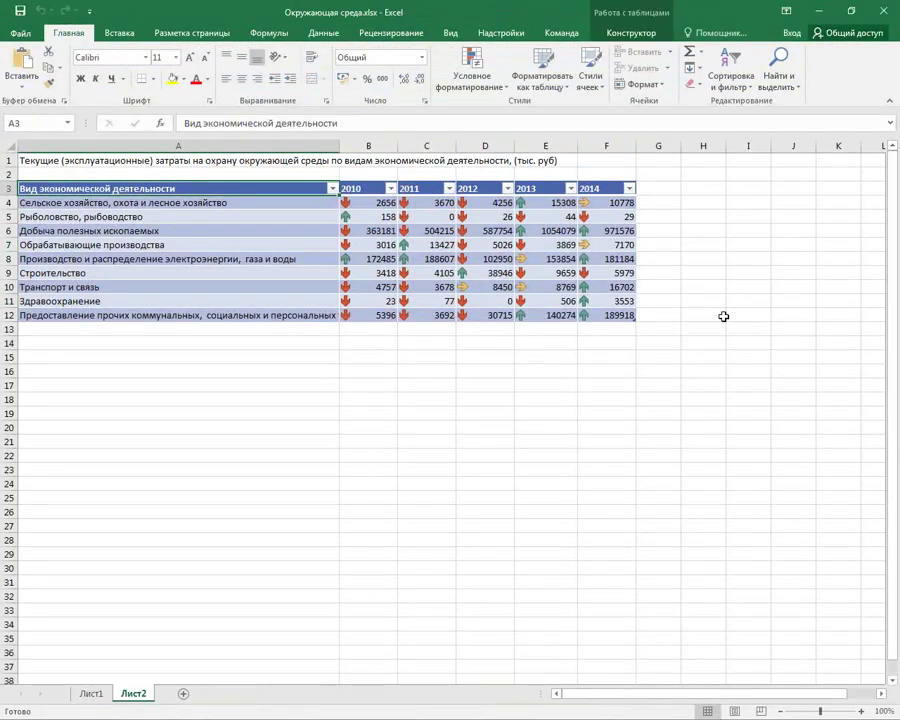
ctrl+scroll(400, 320, up, 3)
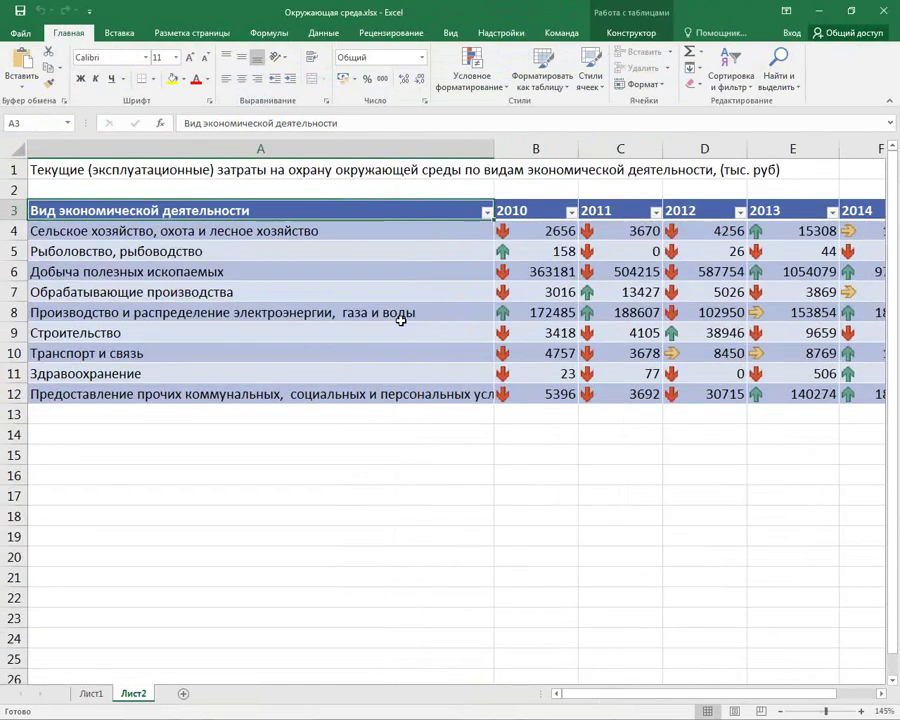
ctrl+scroll(400, 320, down, 1)
click(390, 288)
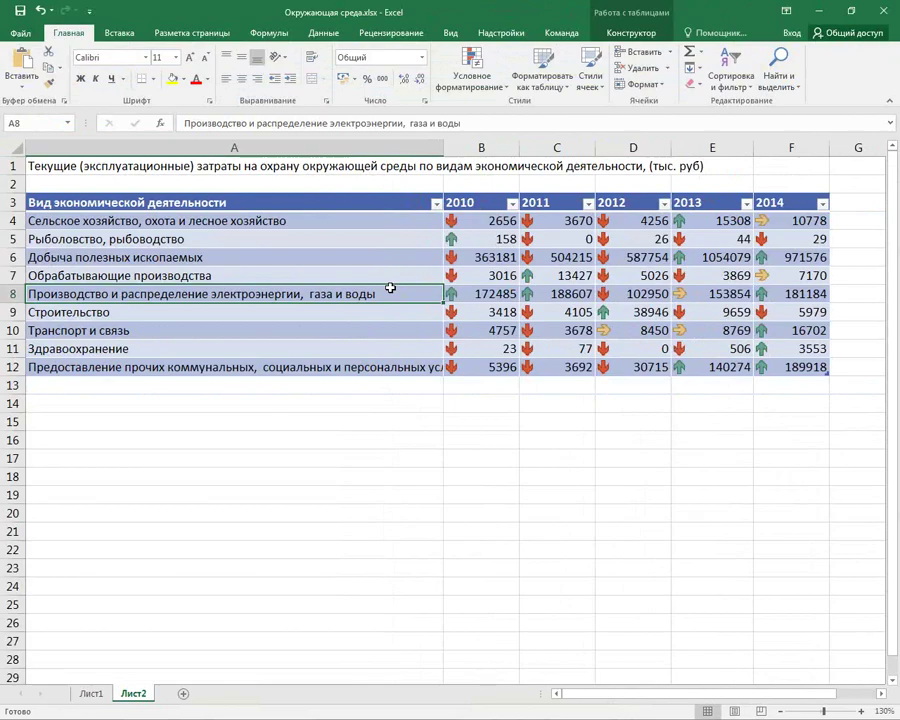
click(91, 694)
click(125, 697)
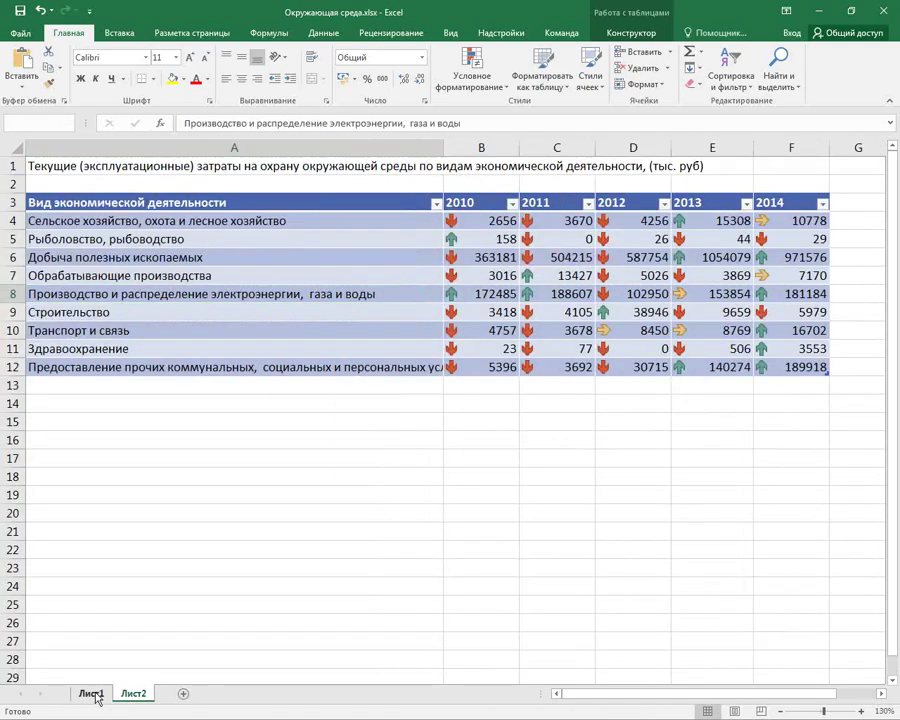
click(91, 694)
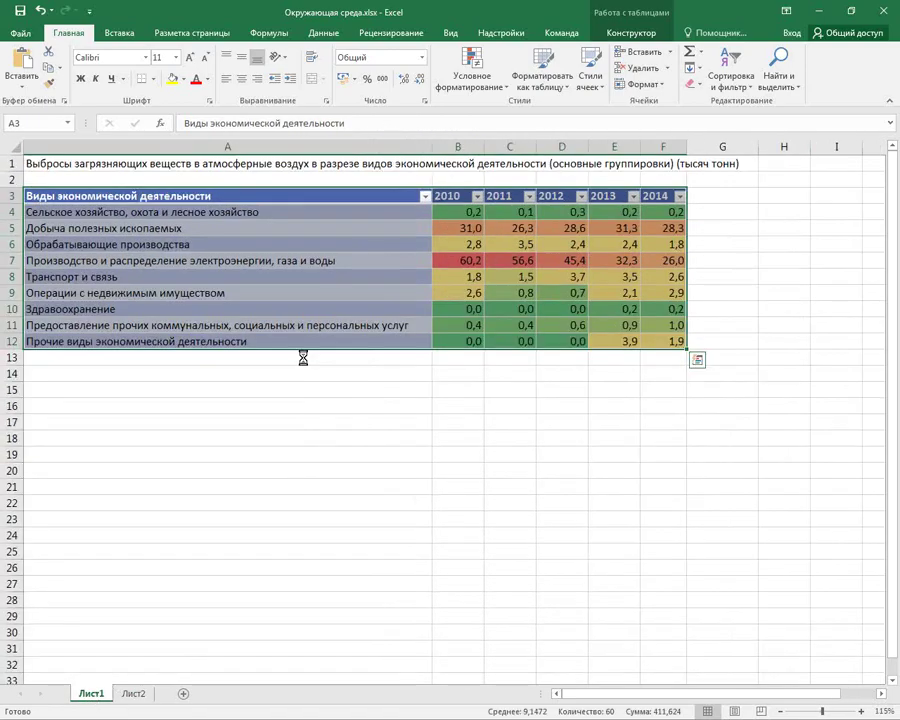
scroll(303, 357, up, 3)
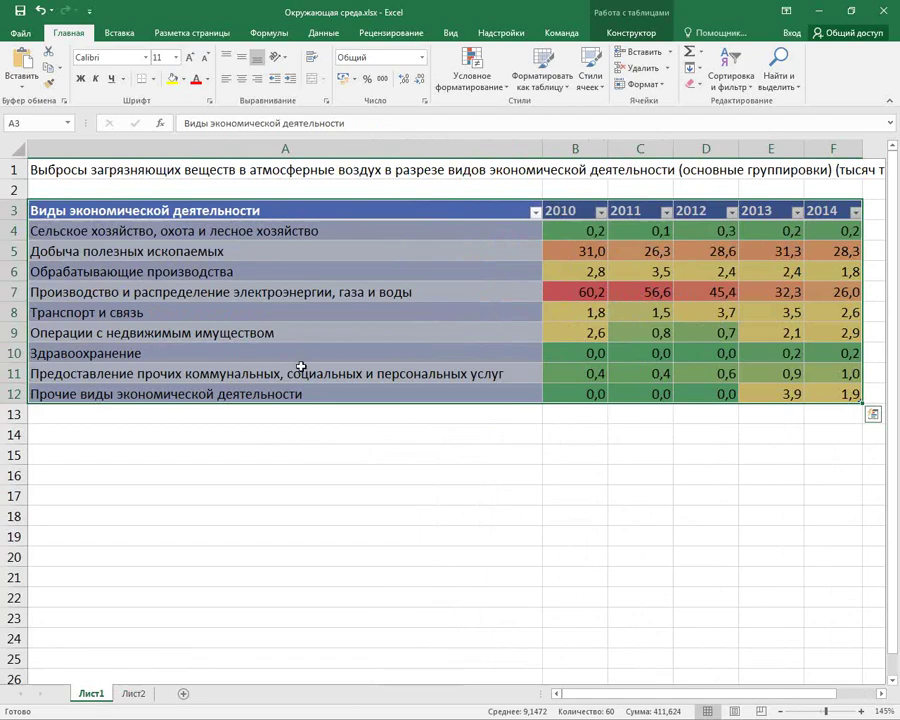
click(594, 296)
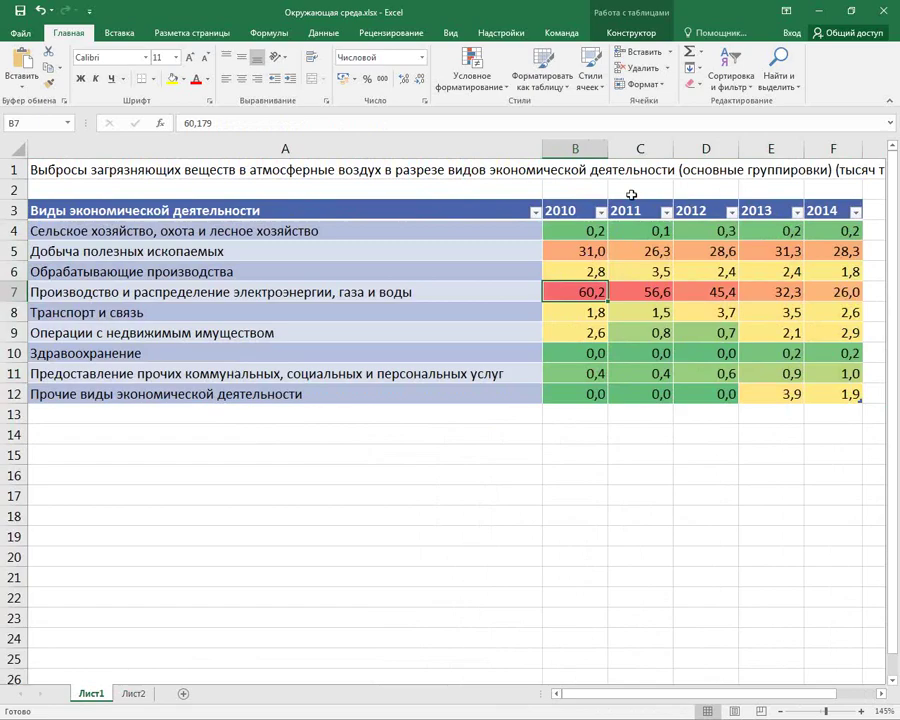
drag(590, 251, 833, 374)
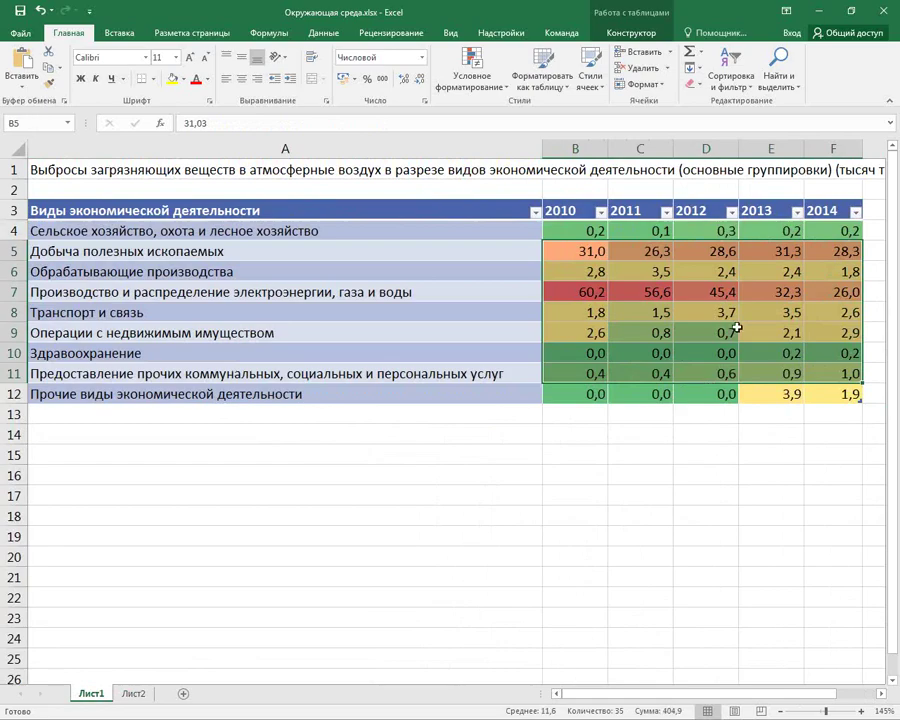
click(663, 323)
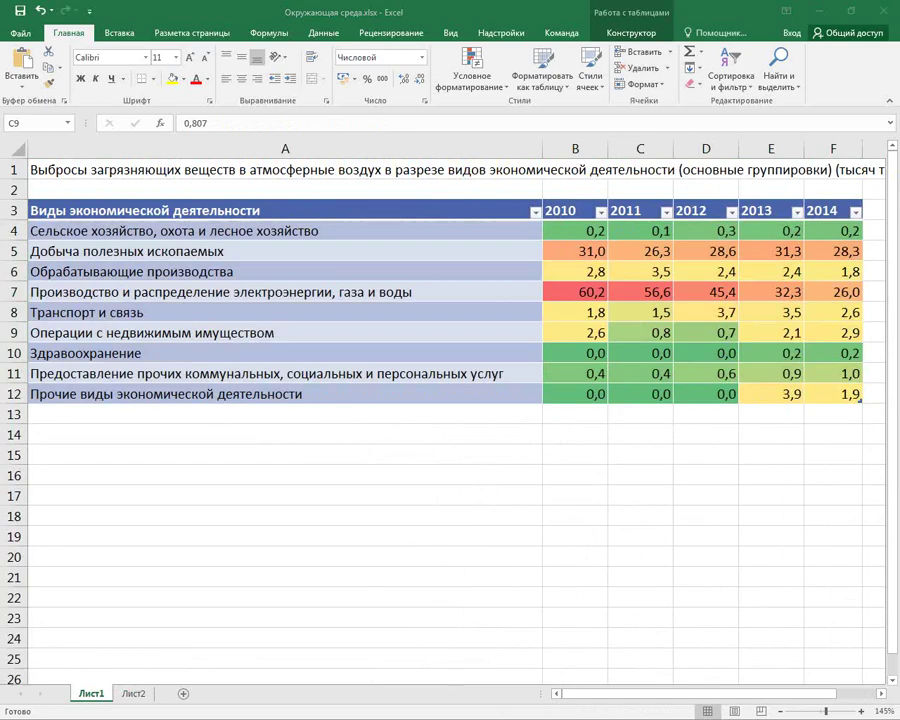
Select the emissions table A3:F12, headers plus nine activities for 2010–2014, and copy it.
click(447, 231)
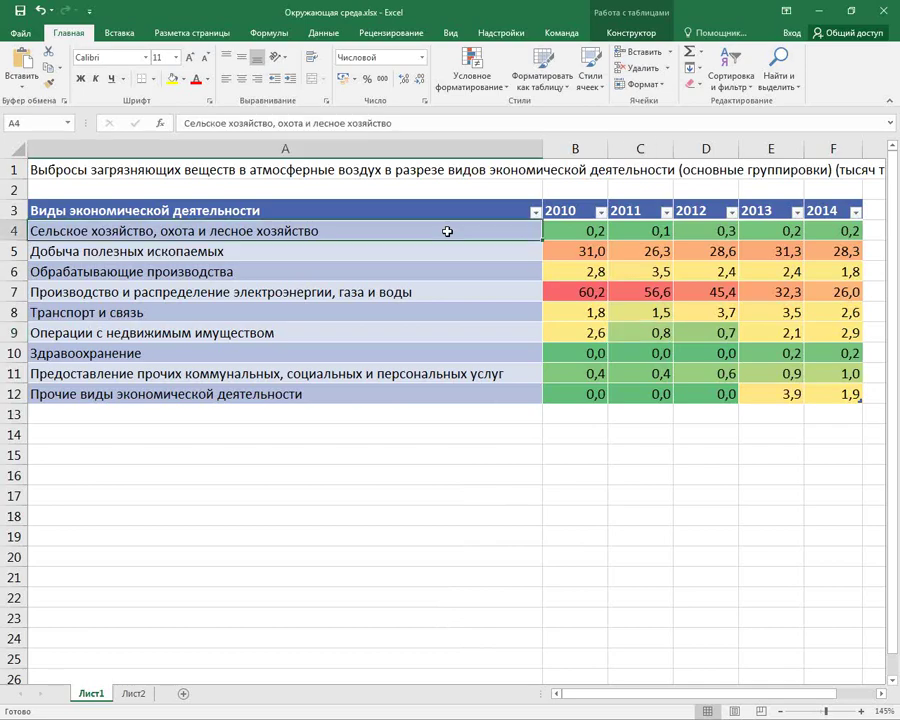
drag(468, 207, 851, 333)
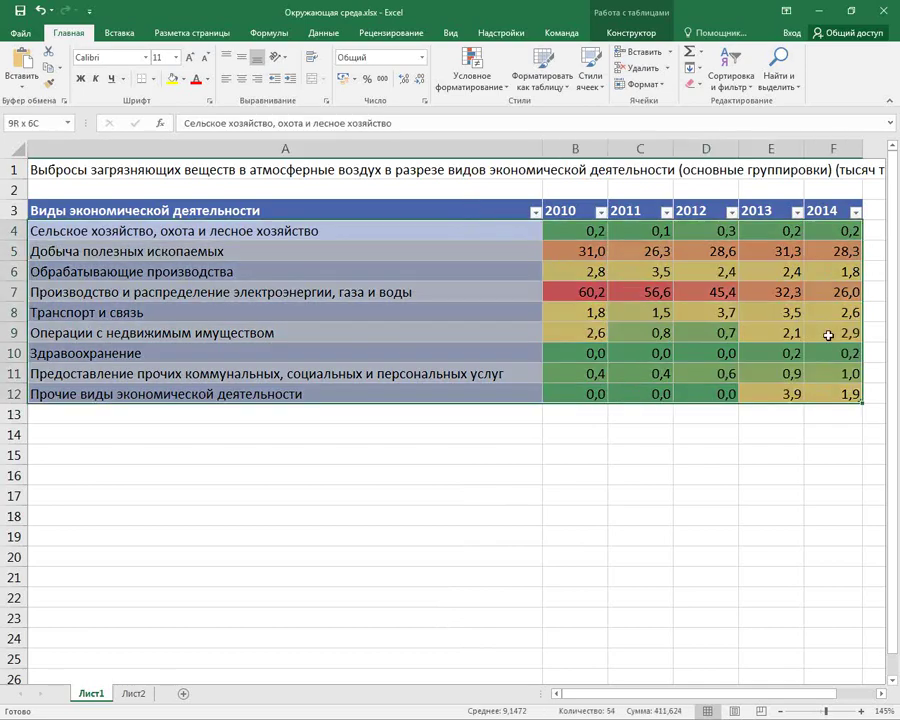
click(573, 345)
mouse_move(424, 207)
mouse_down()
mouse_move(820, 393)
mouse_move(812, 393)
mouse_up()
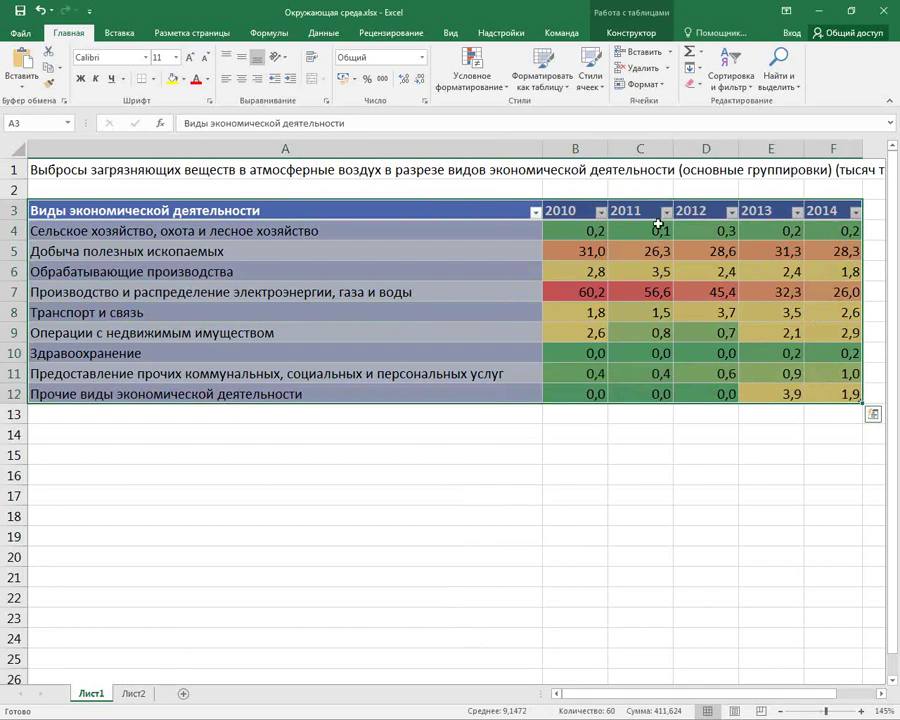
click(588, 290)
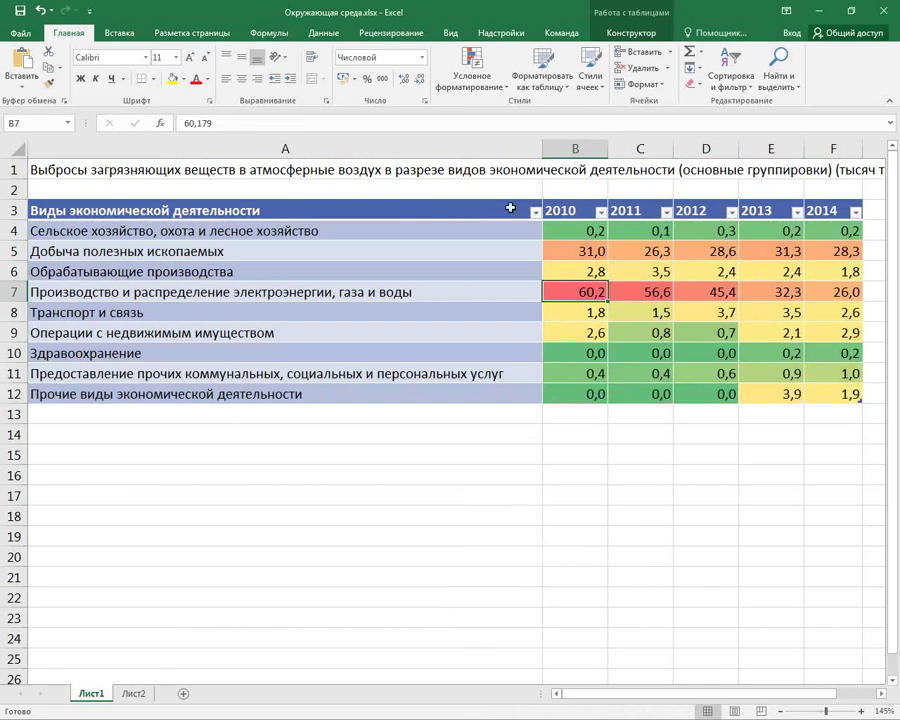
drag(510, 209, 779, 292)
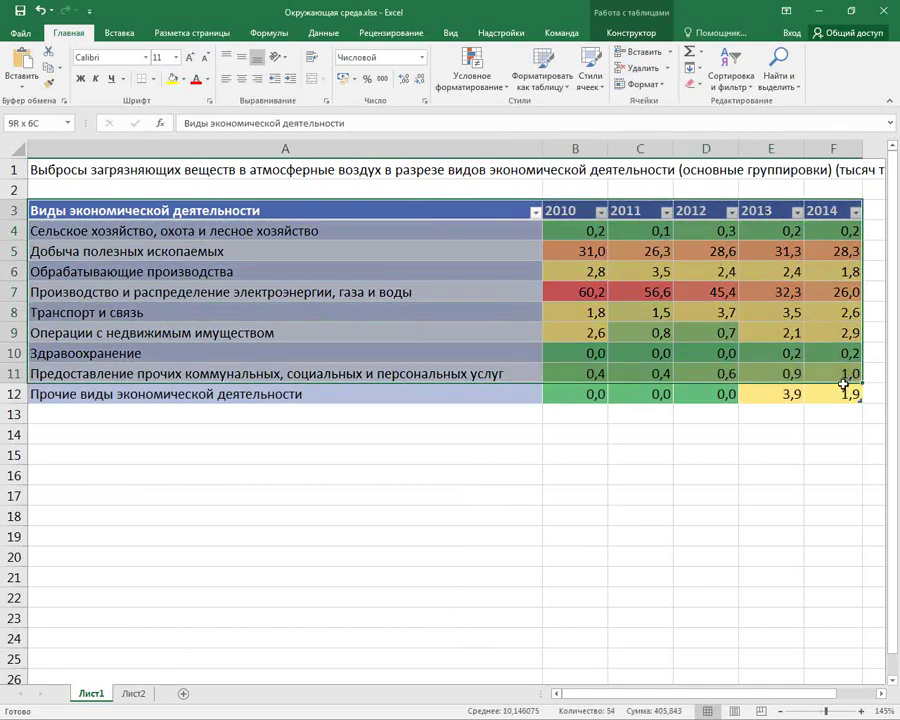
drag(846, 373, 839, 389)
key(ctrl+c)
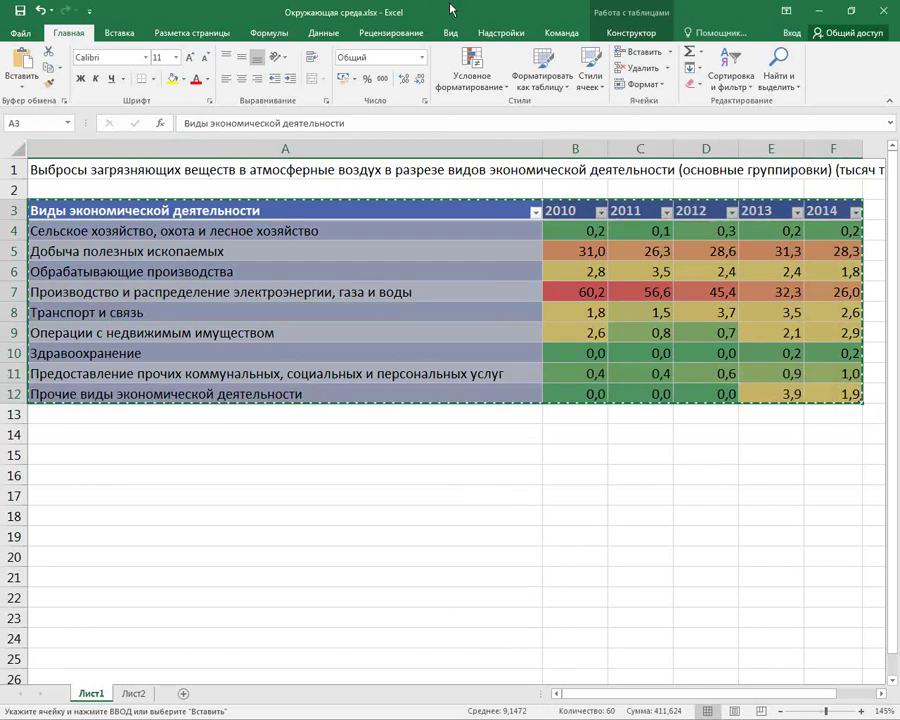
Back in PowerPoint, paste the 2010–2014 environmental costs table onto slide 6 beneath its title.
click(818, 10)
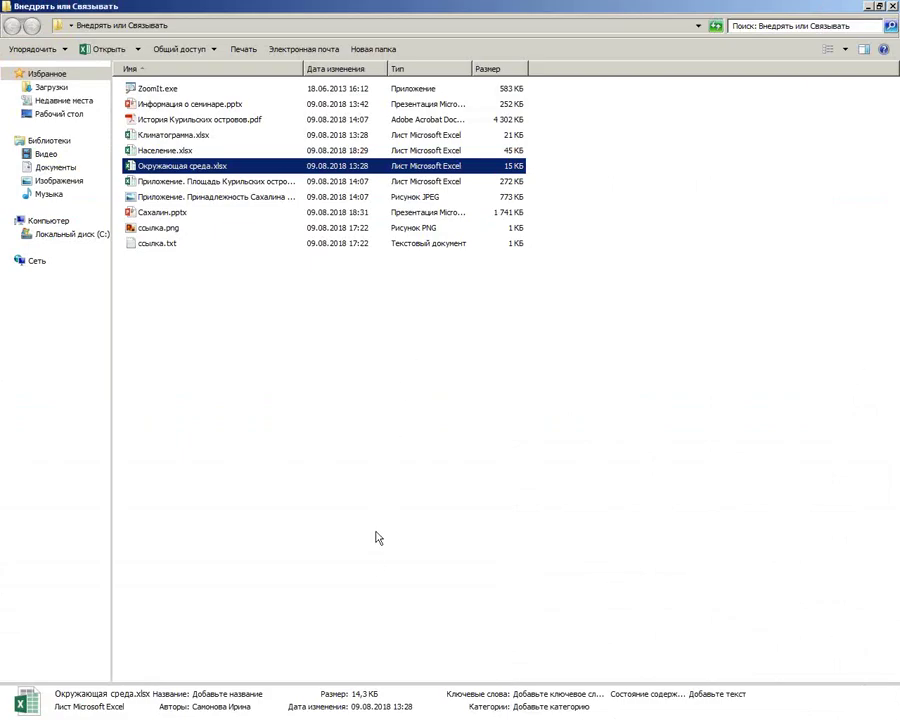
key(alt+Tab)
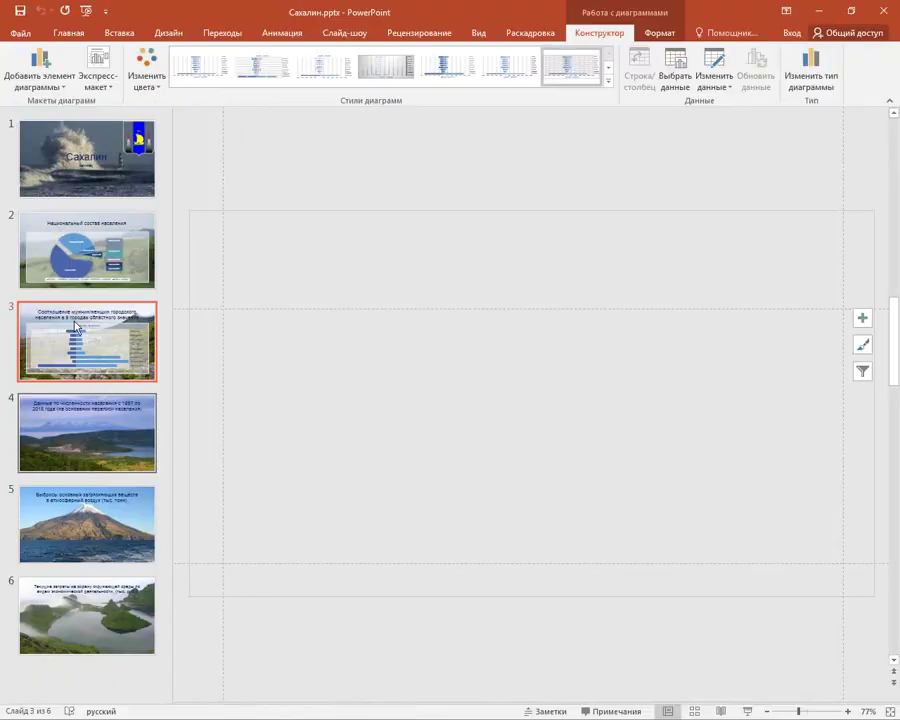
click(36, 424)
click(87, 537)
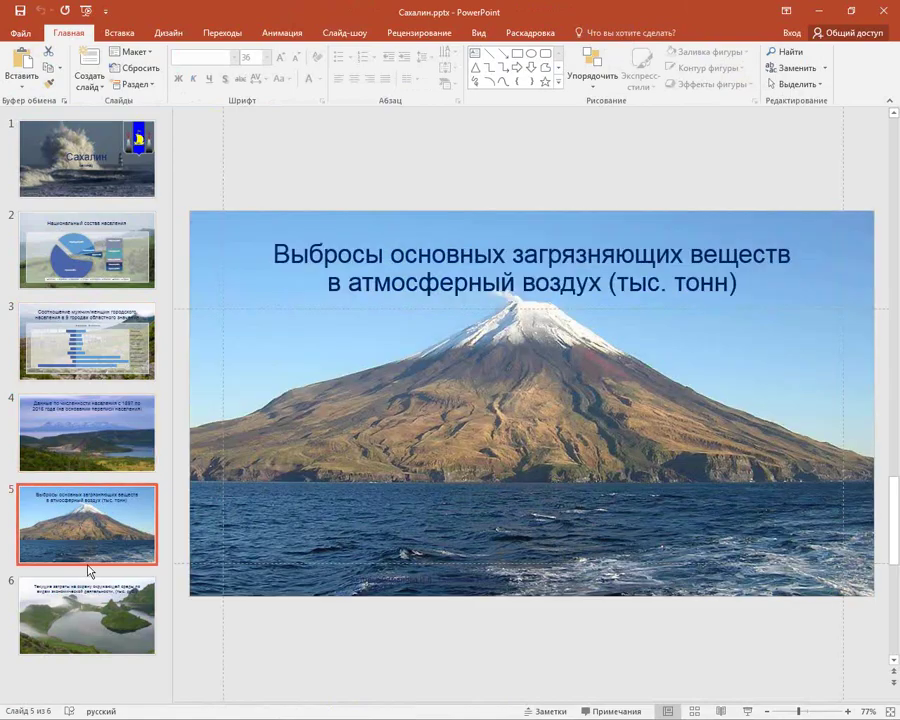
click(132, 615)
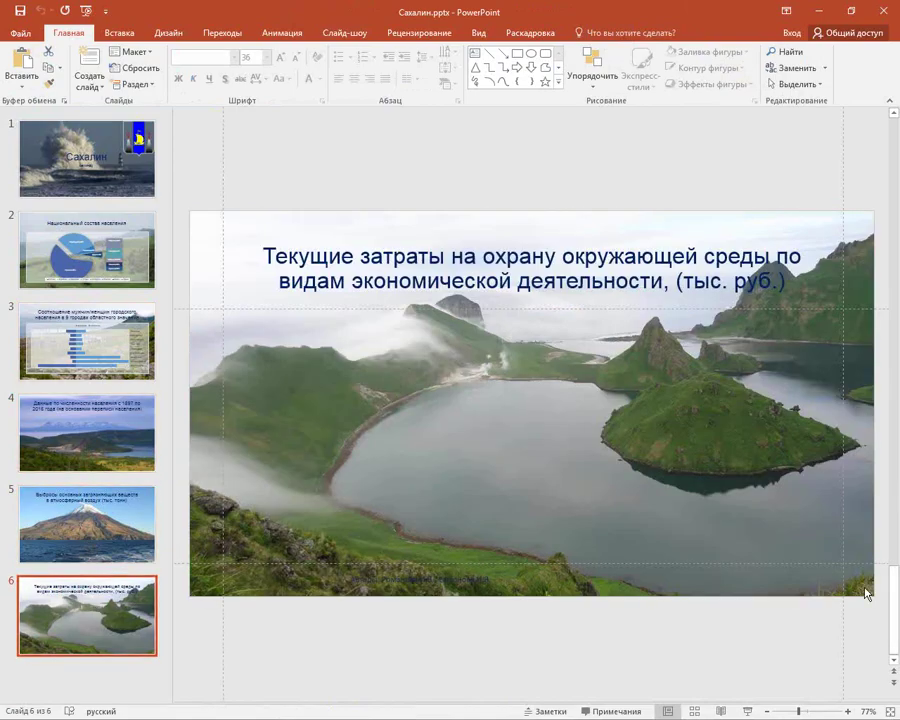
click(87, 549)
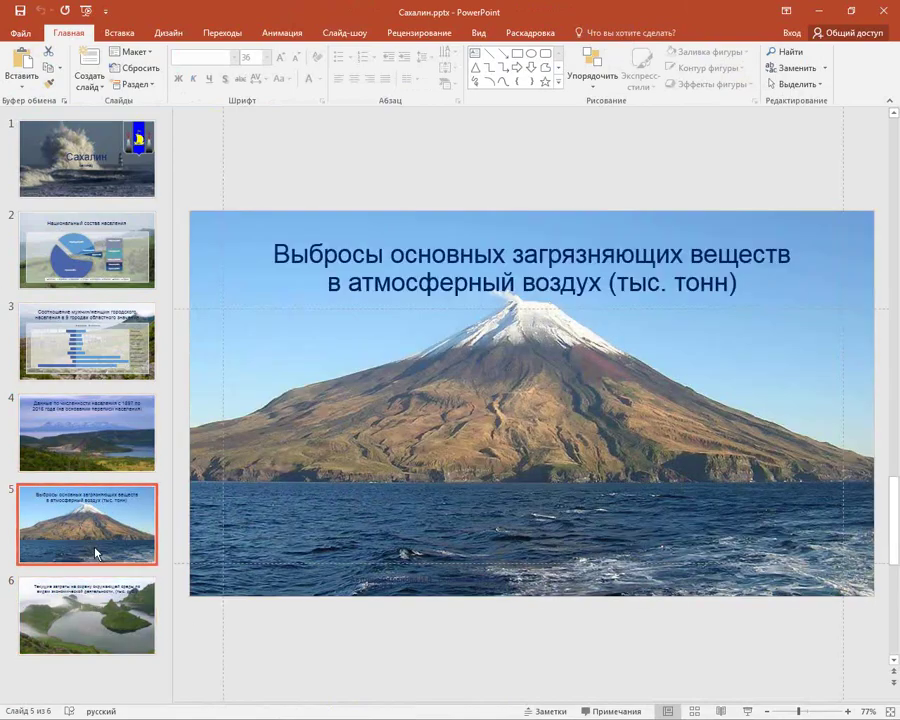
click(80, 632)
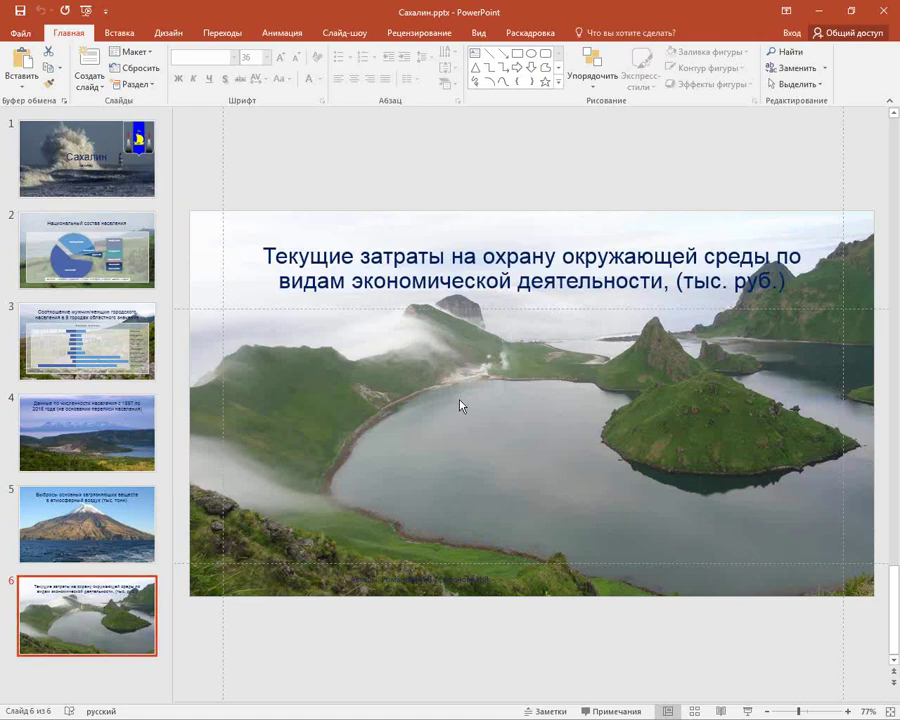
right_click(368, 353)
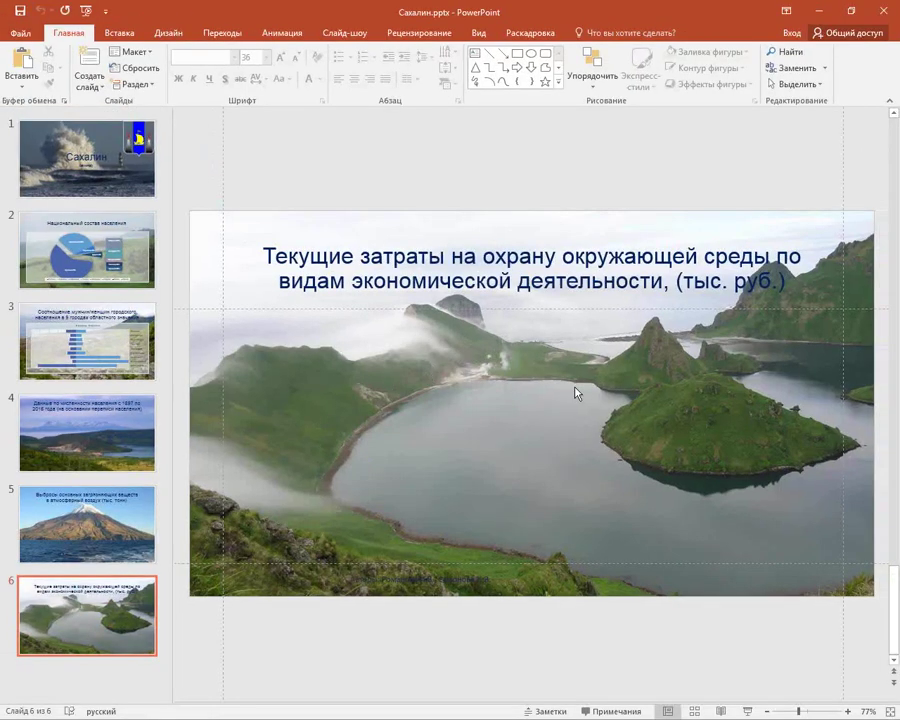
key(ctrl+v)
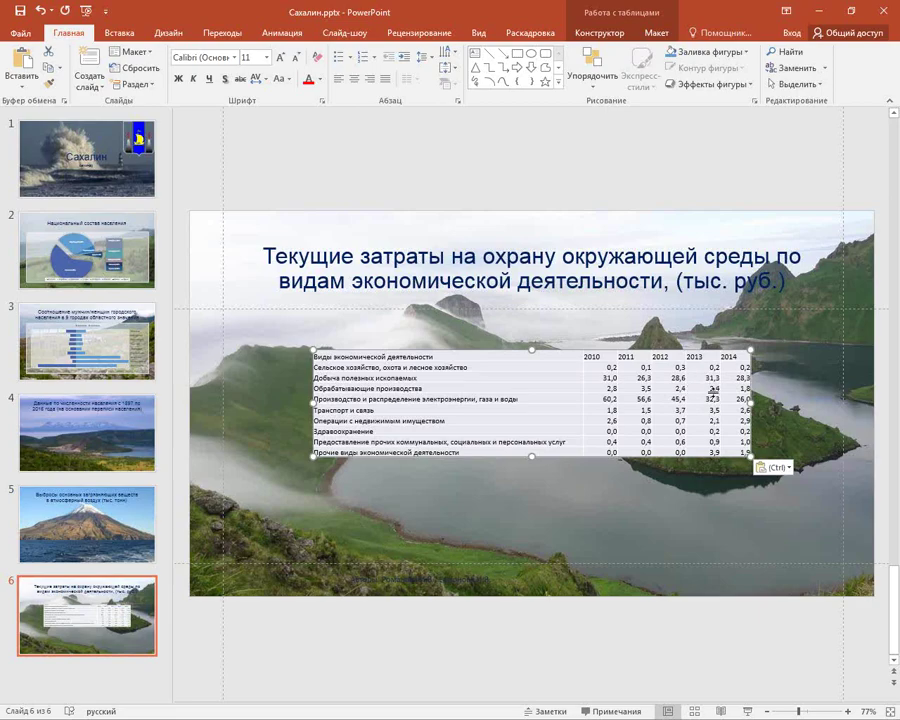
Undo the plain paste and re-paste the table on slide 6 with Keep Source Formatting.
key(ctrl+z)
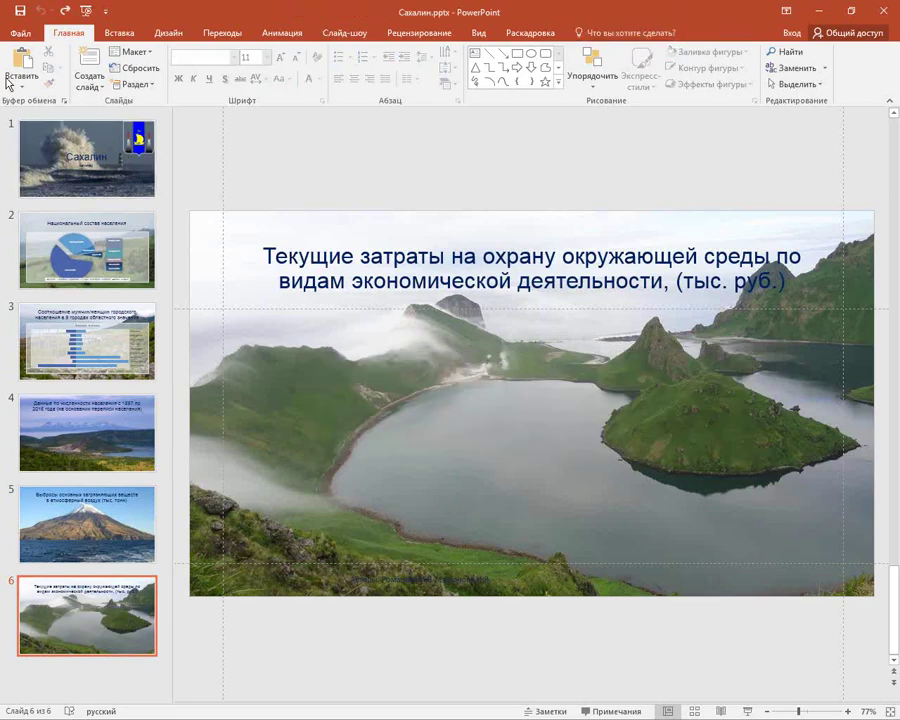
right_click(459, 361)
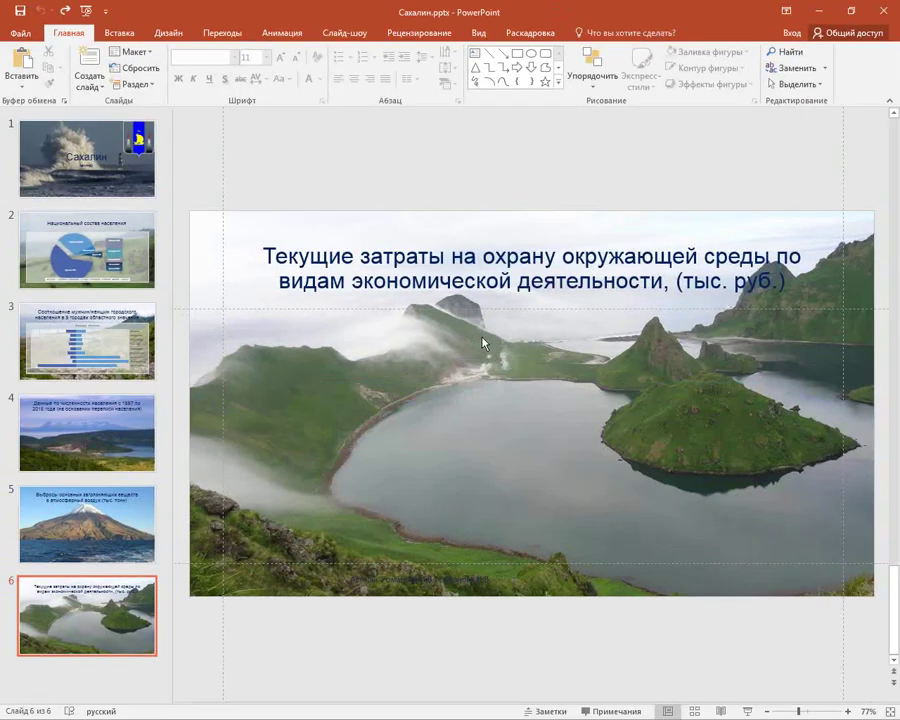
right_click(483, 338)
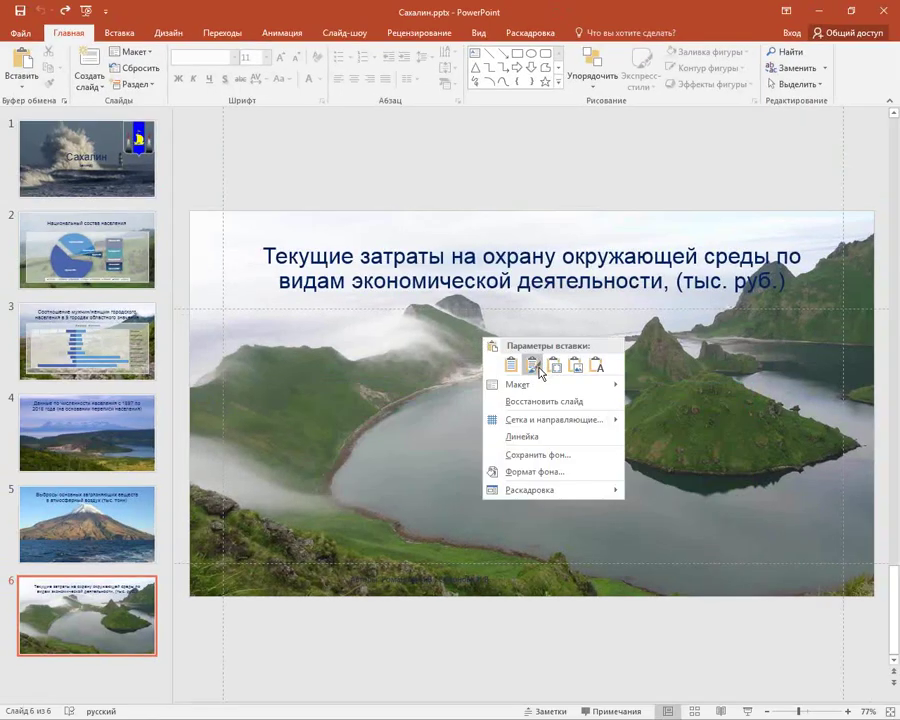
click(533, 365)
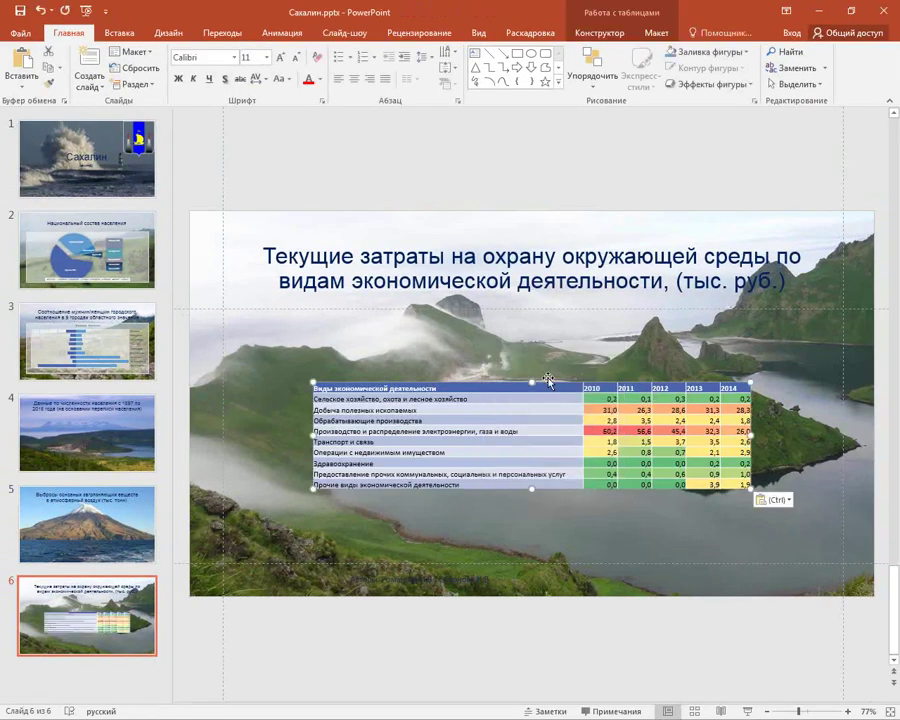
Move the coloured table up under the slide 6 title and stretch it across the slide width.
drag(548, 381, 455, 305)
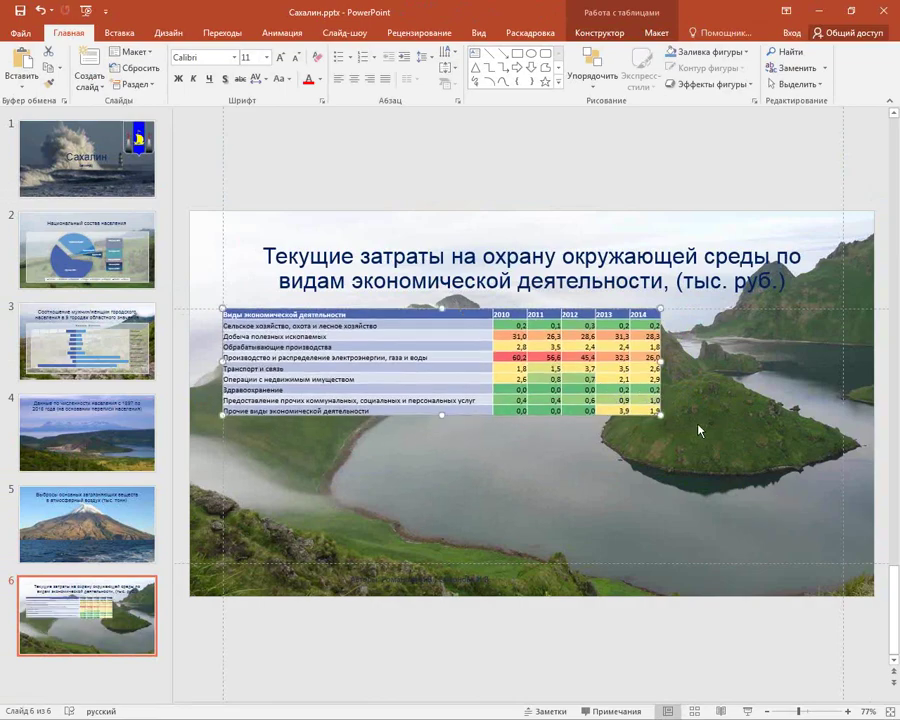
drag(222, 308, 843, 492)
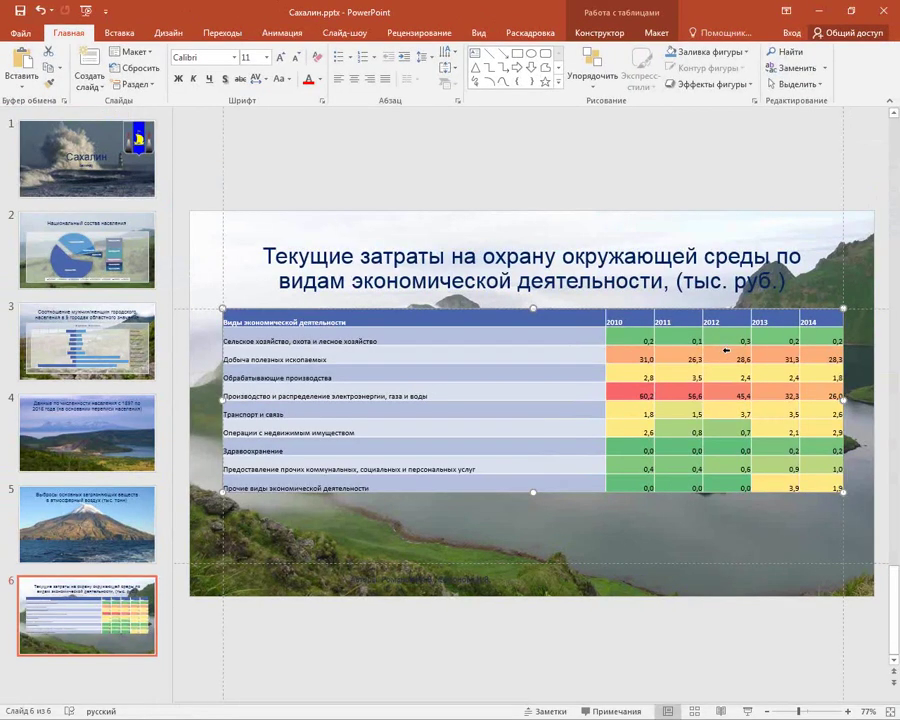
key(ctrl+z)
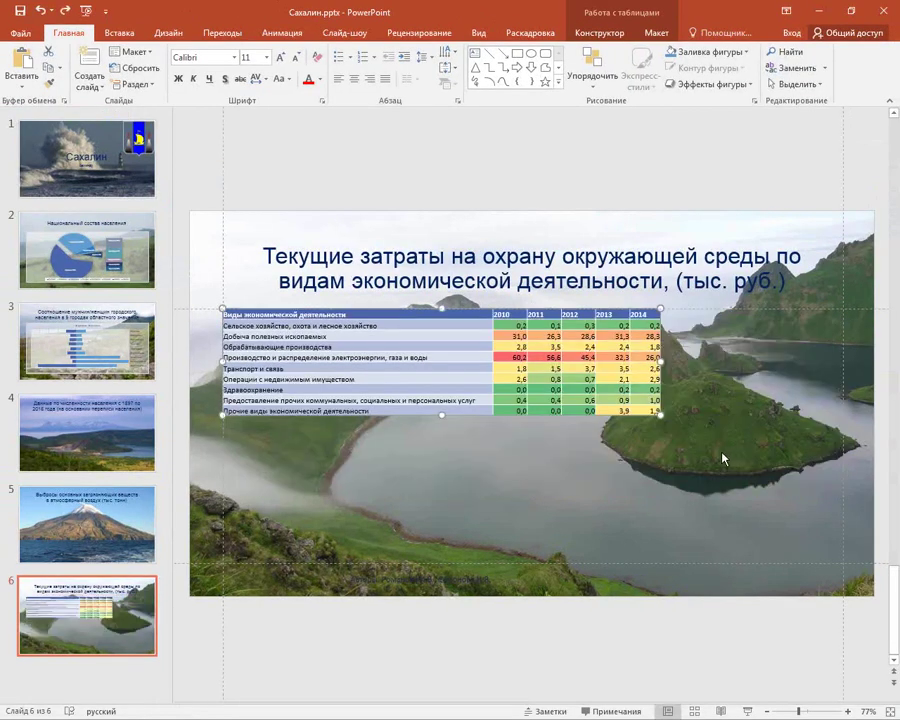
mouse_move(665, 414)
mouse_down()
mouse_move(836, 440)
mouse_move(845, 458)
mouse_up()
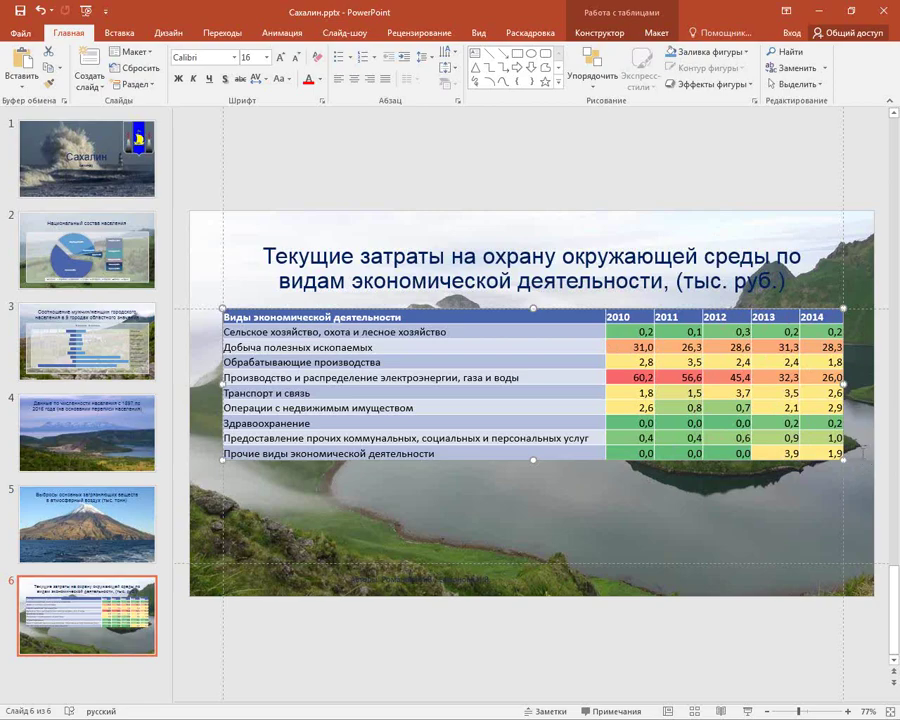
click(680, 517)
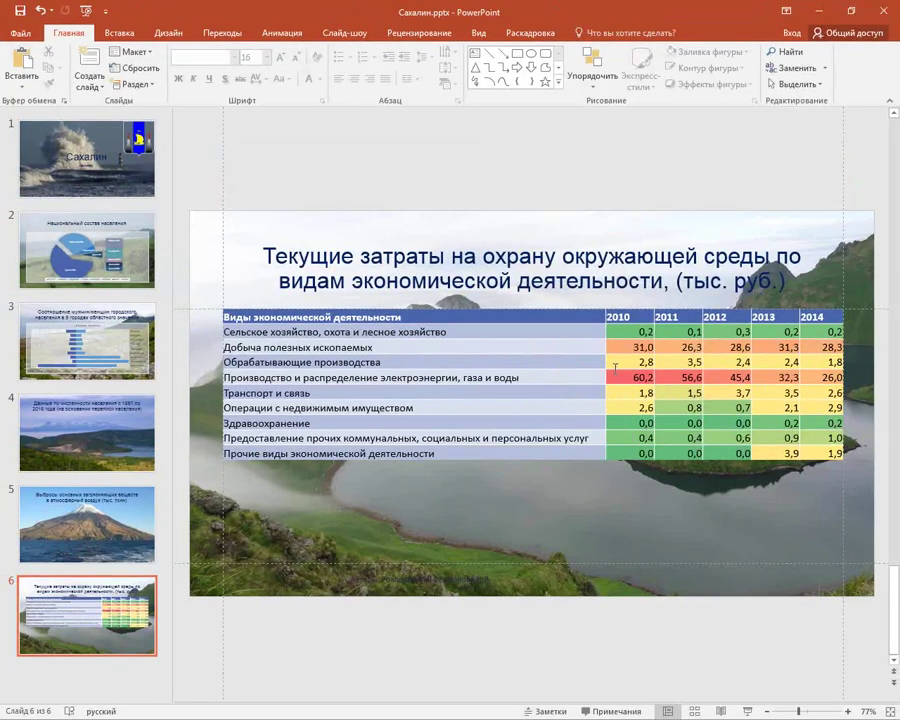
Fill the 232 electricity production cell dark red and give the table rows a light blue fill.
click(611, 377)
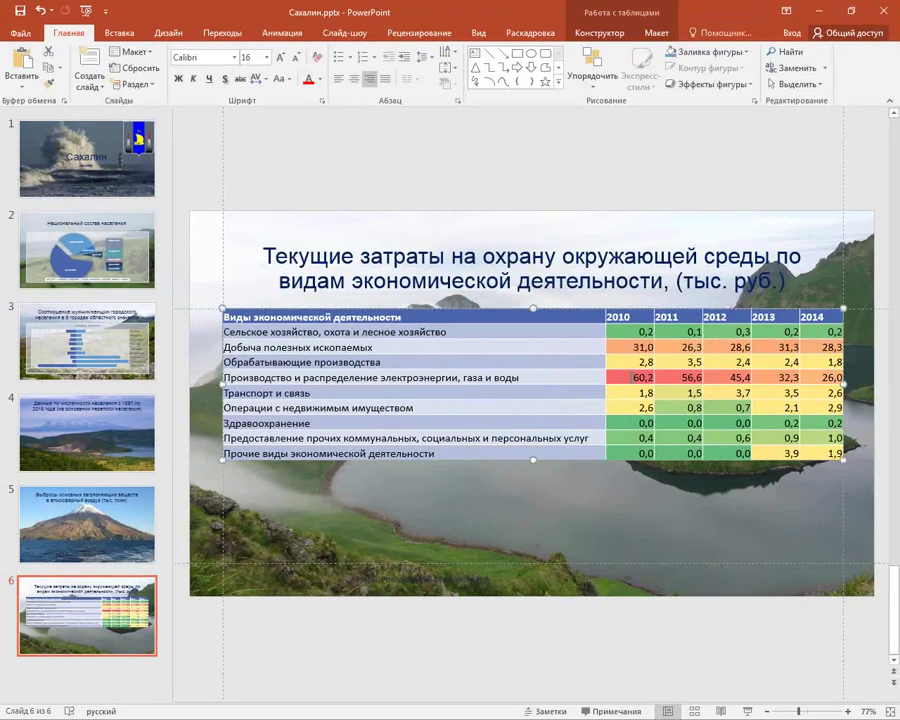
click(655, 390)
click(690, 52)
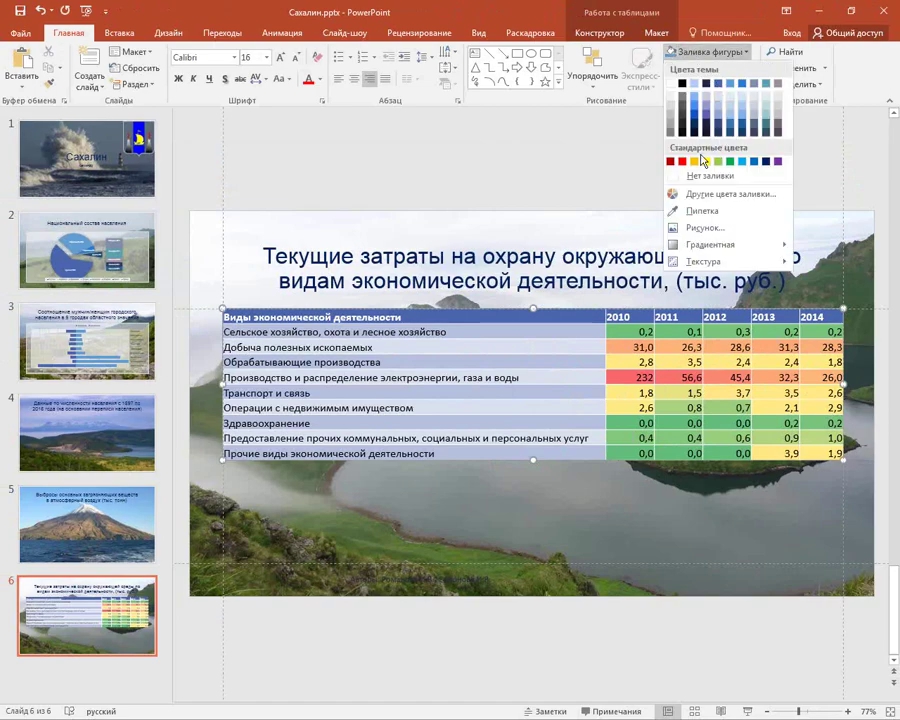
click(670, 163)
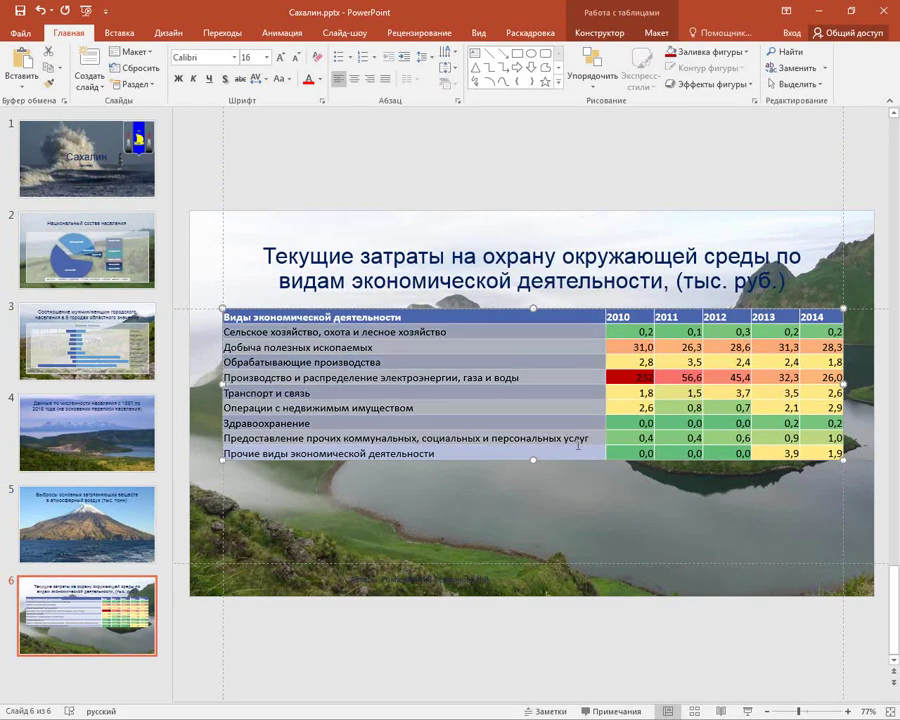
click(705, 51)
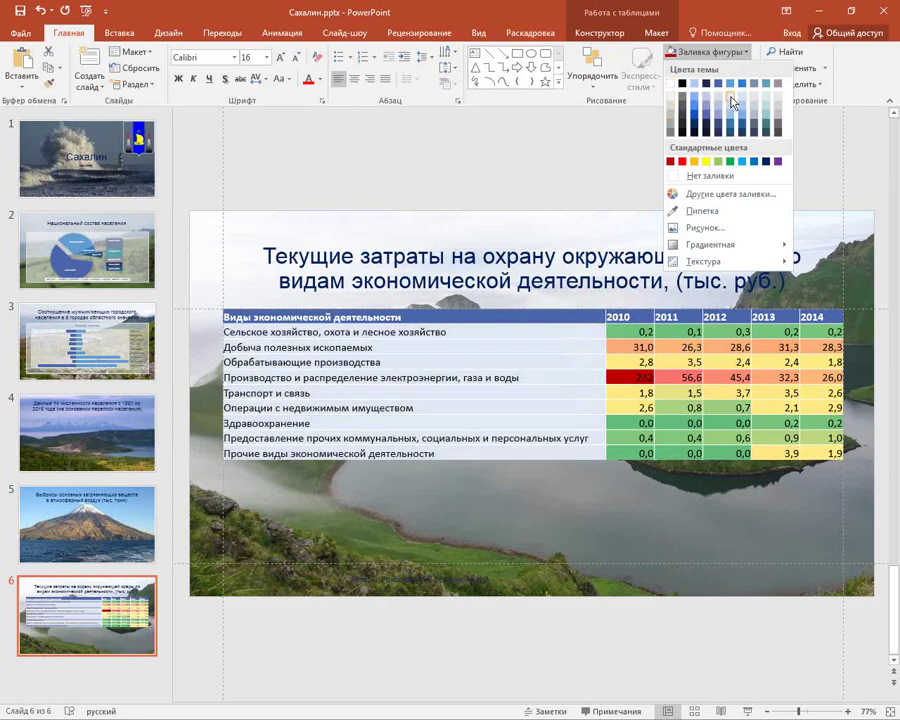
click(733, 100)
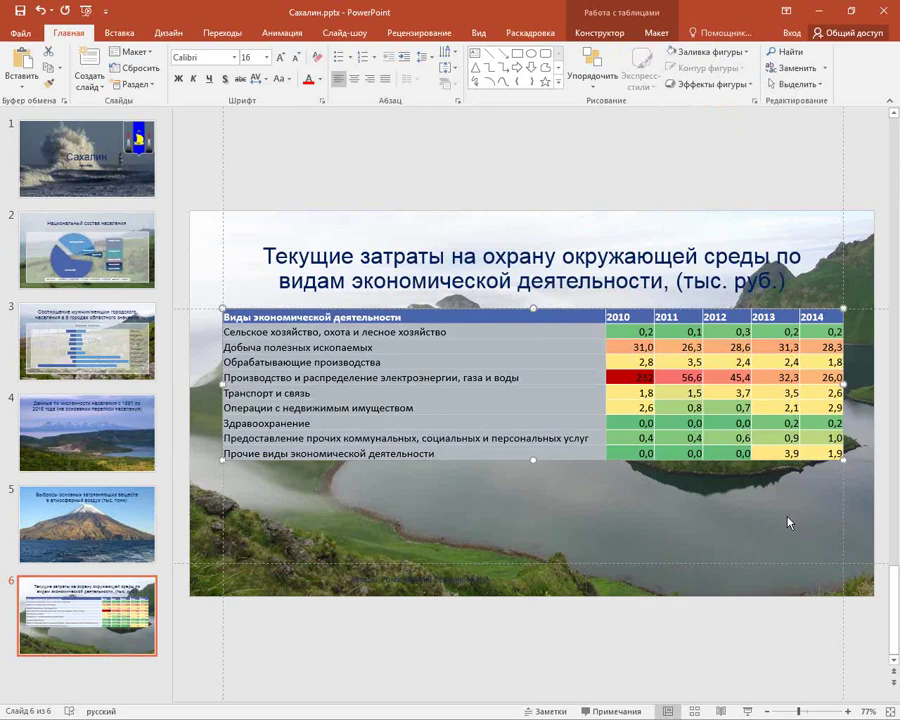
click(831, 490)
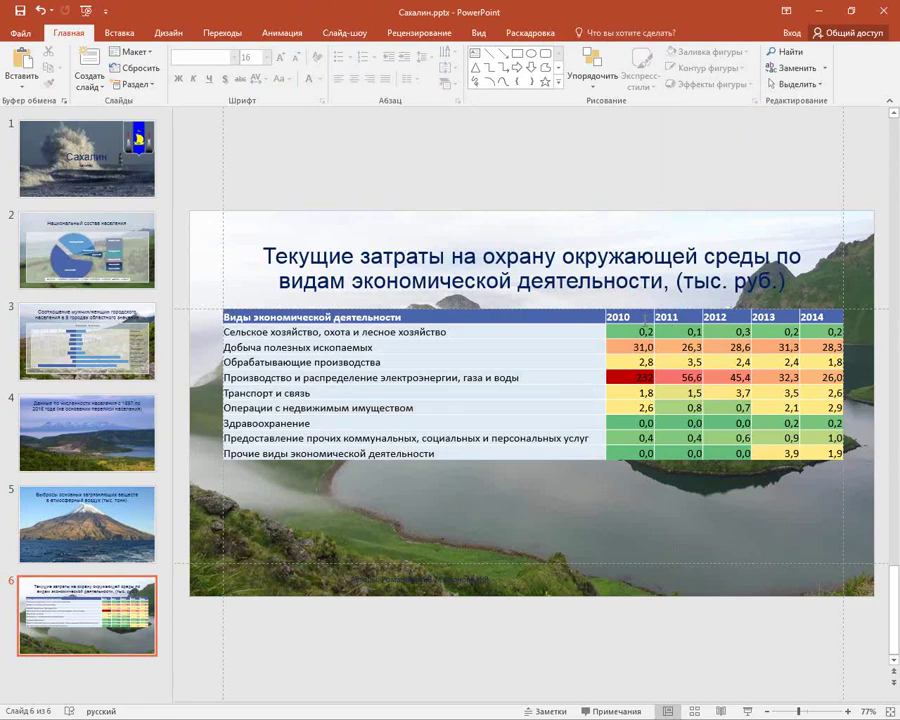
Right-align the table's year headings, then go to slide 5 and switch to Excel.
click(643, 316)
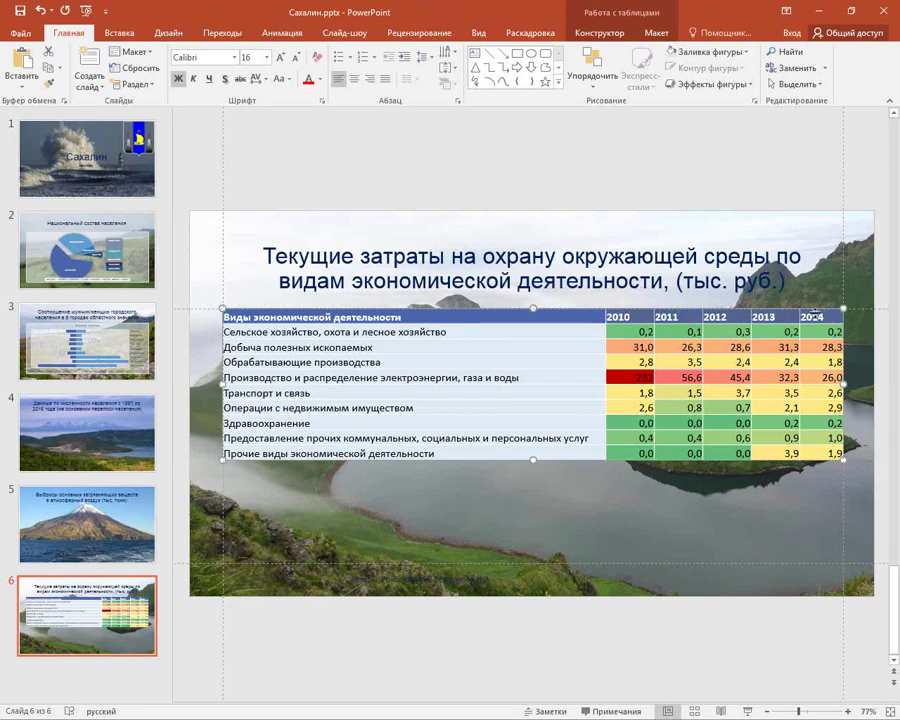
click(368, 79)
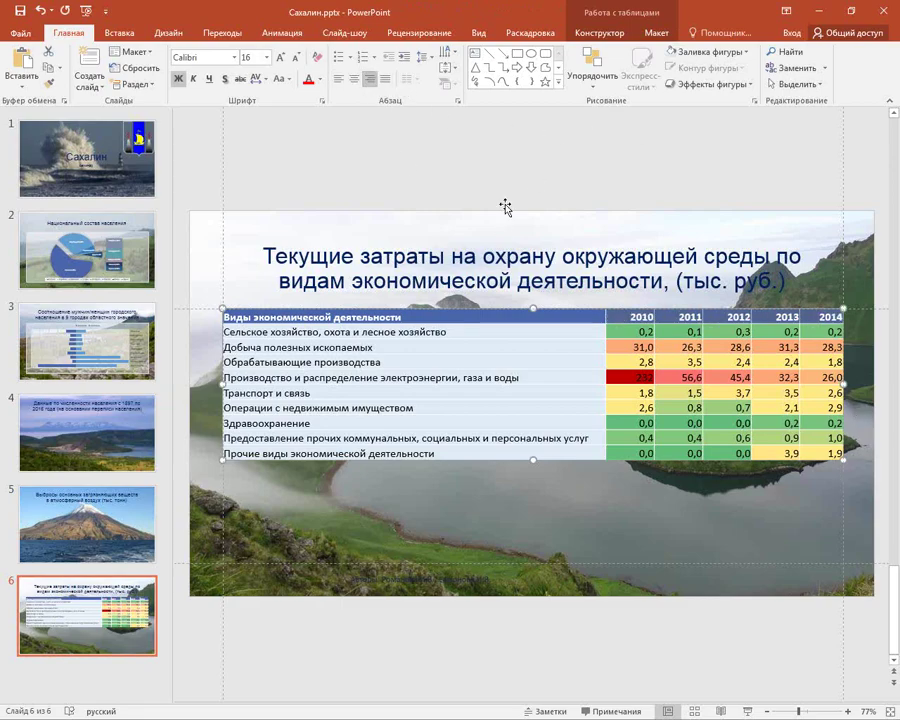
click(642, 561)
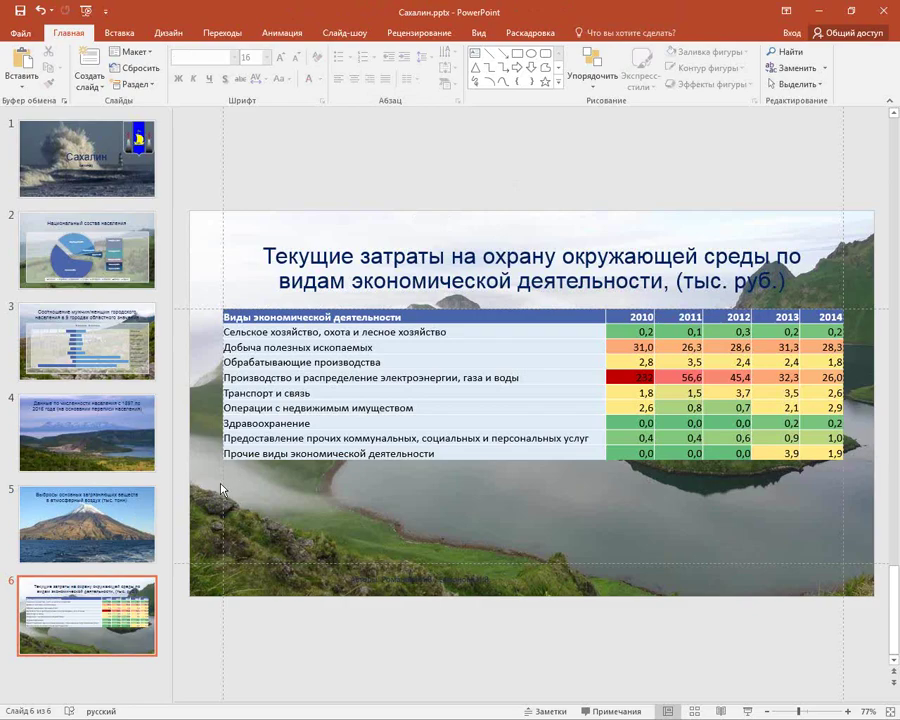
click(121, 533)
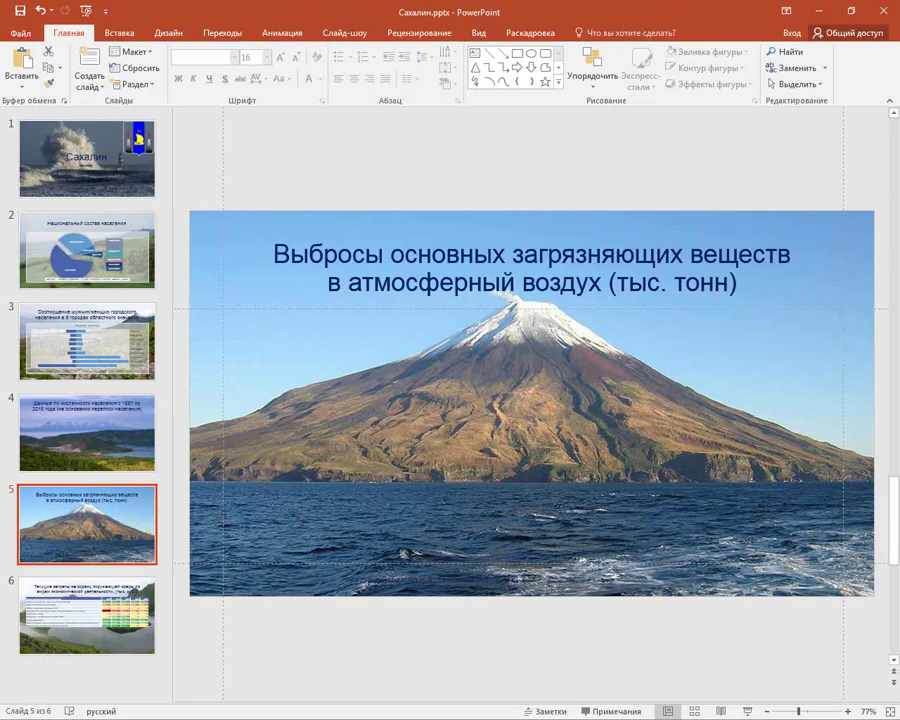
key(alt+Tab)
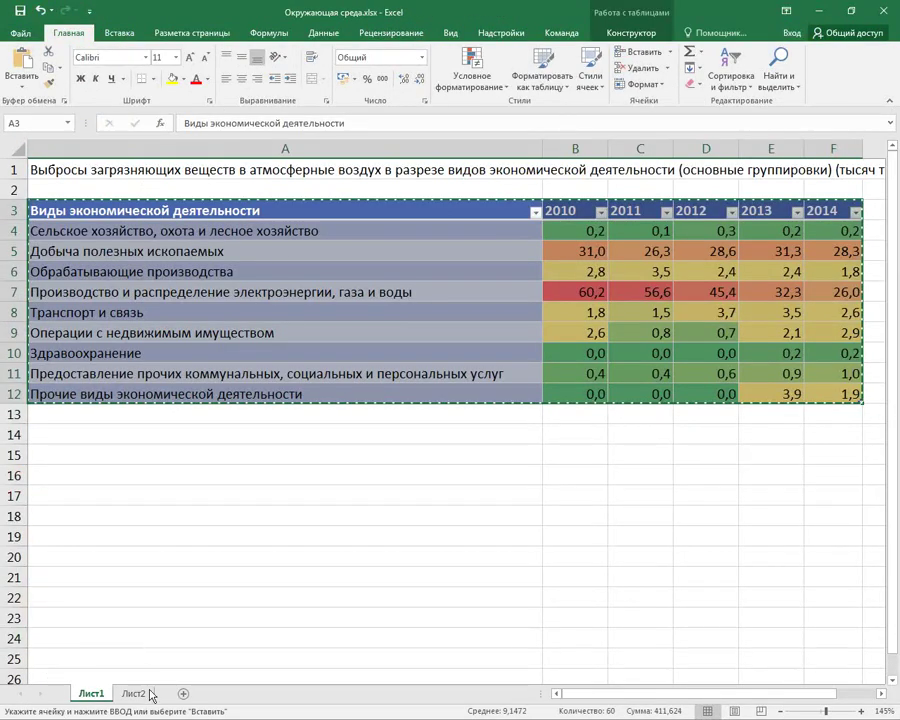
On sheet Лист2, select the values from B4 to G13, including the empty totals row and column.
click(148, 693)
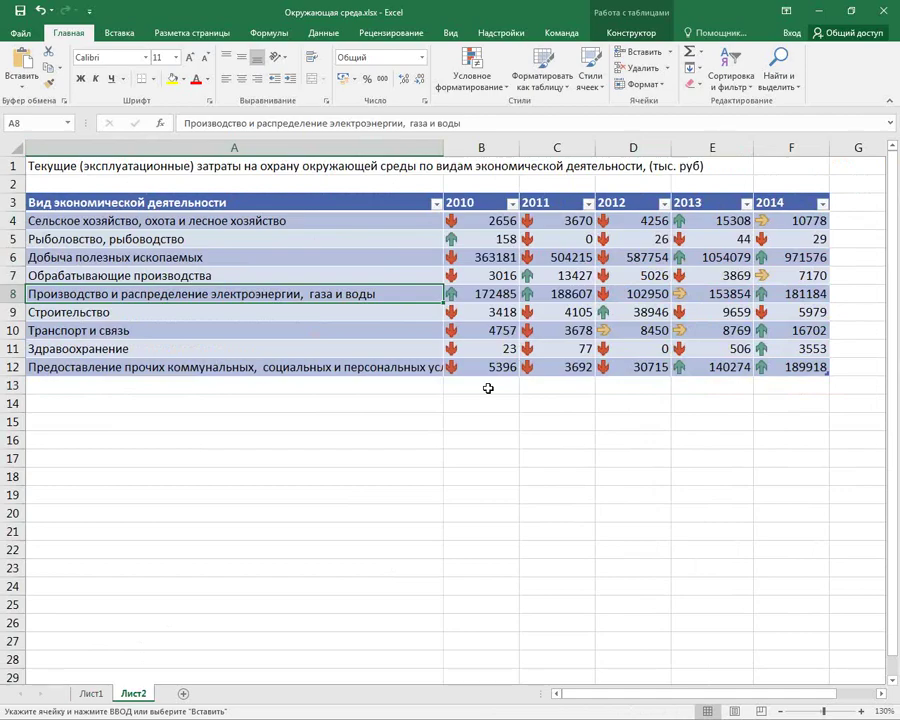
drag(488, 388, 781, 393)
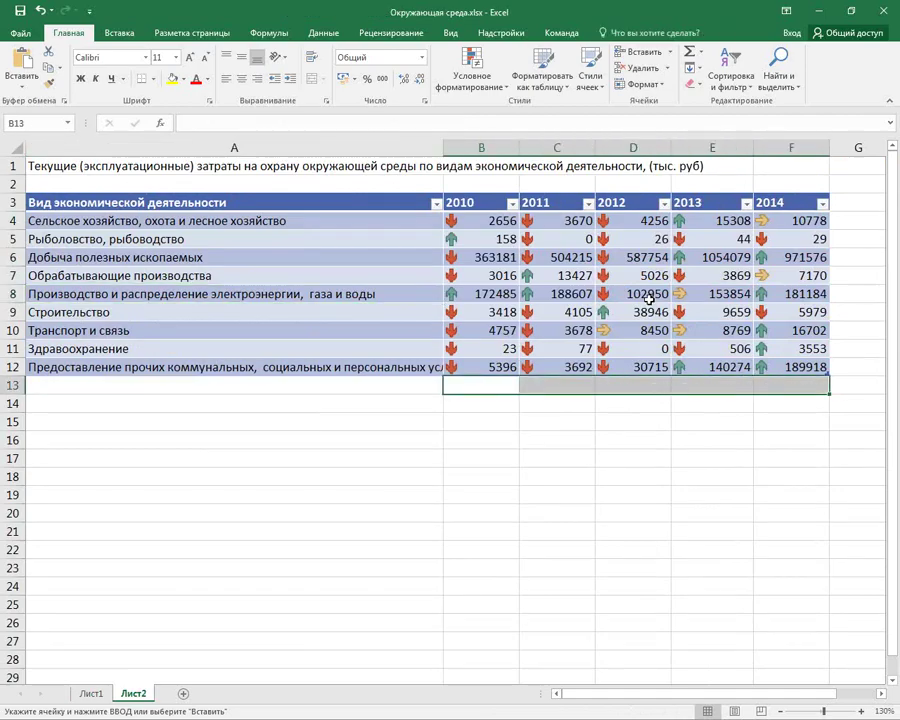
mouse_move(492, 221)
mouse_down()
mouse_move(806, 358)
mouse_move(806, 380)
mouse_up()
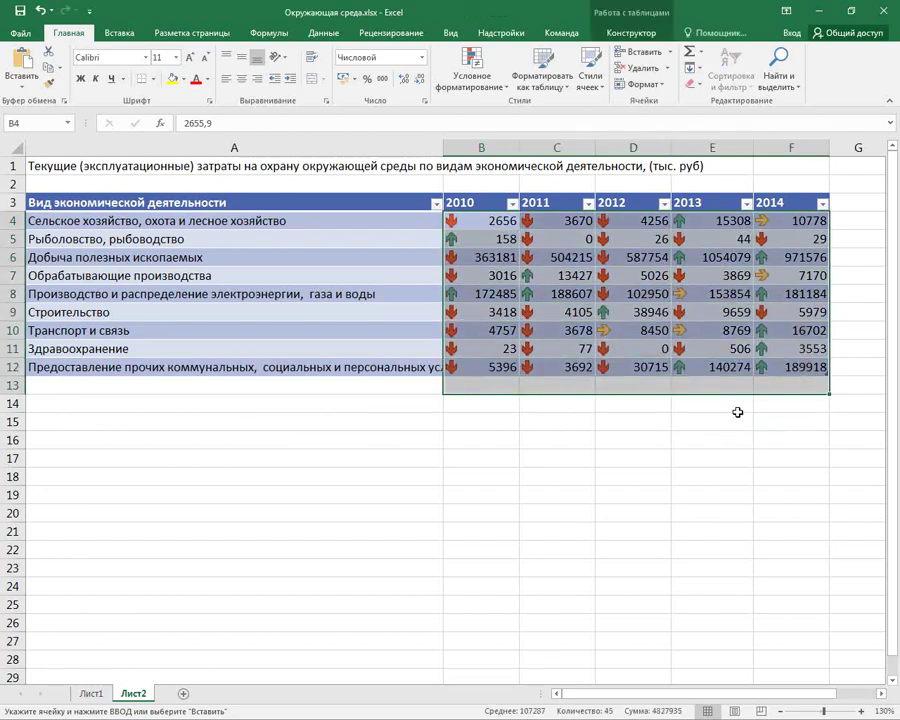
mouse_move(462, 222)
mouse_down()
mouse_move(3, 378)
mouse_move(226, 391)
mouse_up()
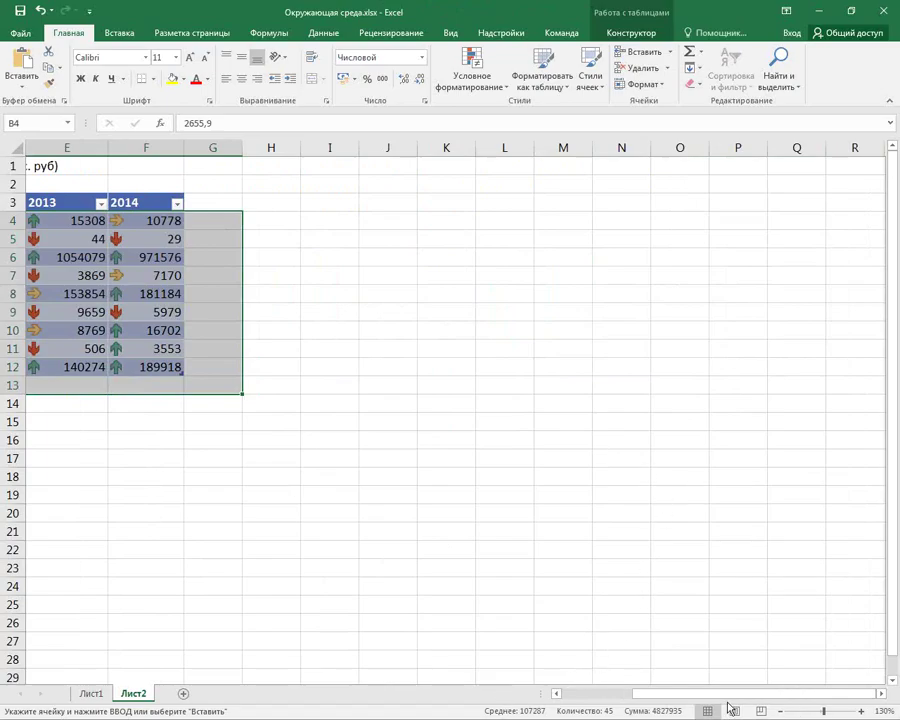
drag(716, 695, 542, 688)
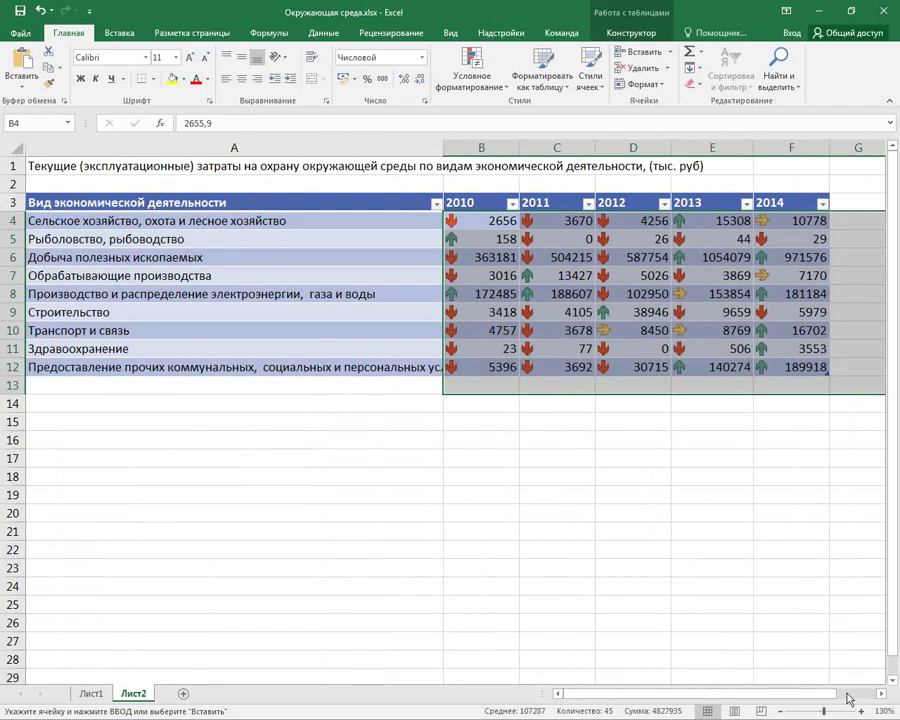
click(880, 694)
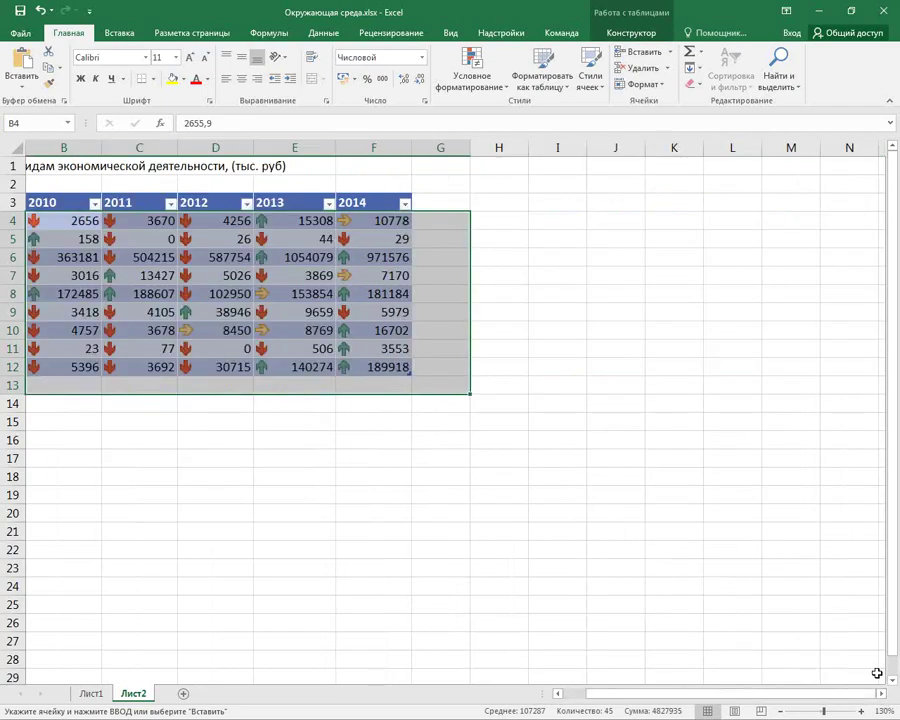
Add AutoSum totals for each activity and each year, and narrow column A.
key(alt+equal)
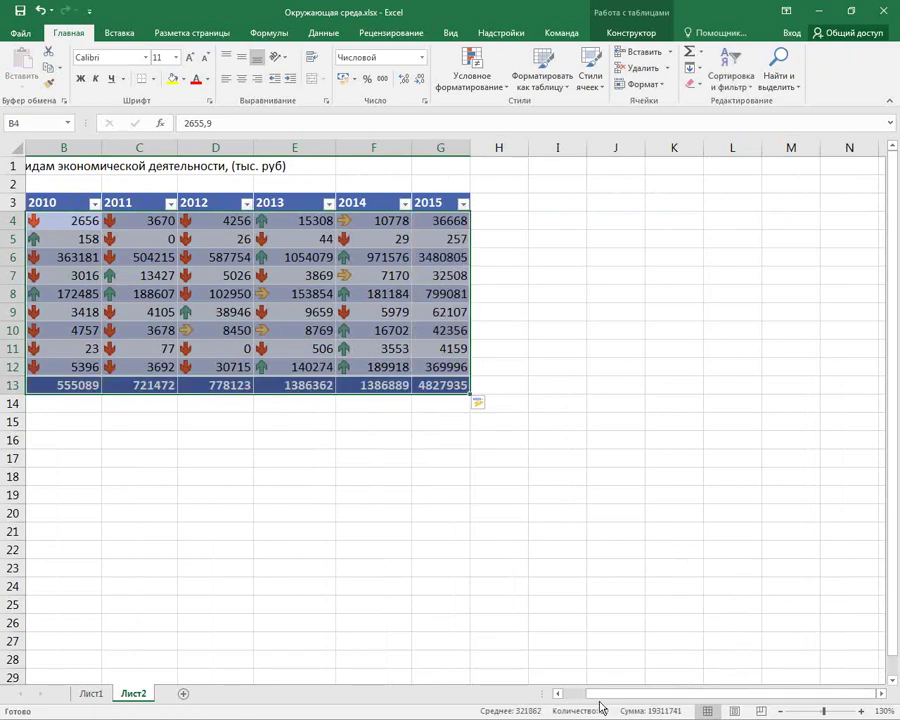
click(557, 693)
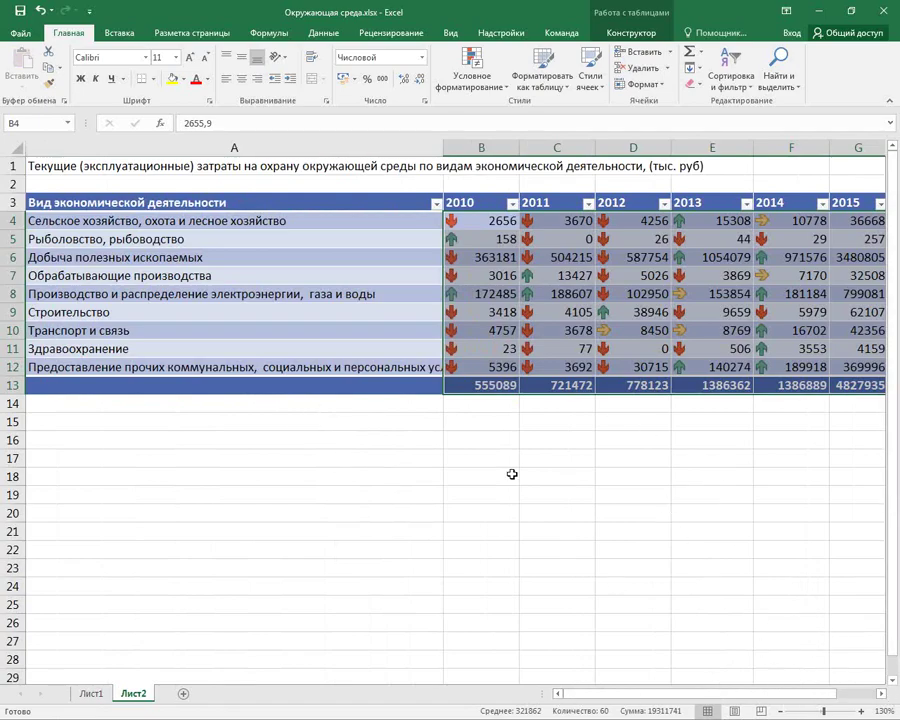
click(313, 238)
drag(442, 151, 346, 151)
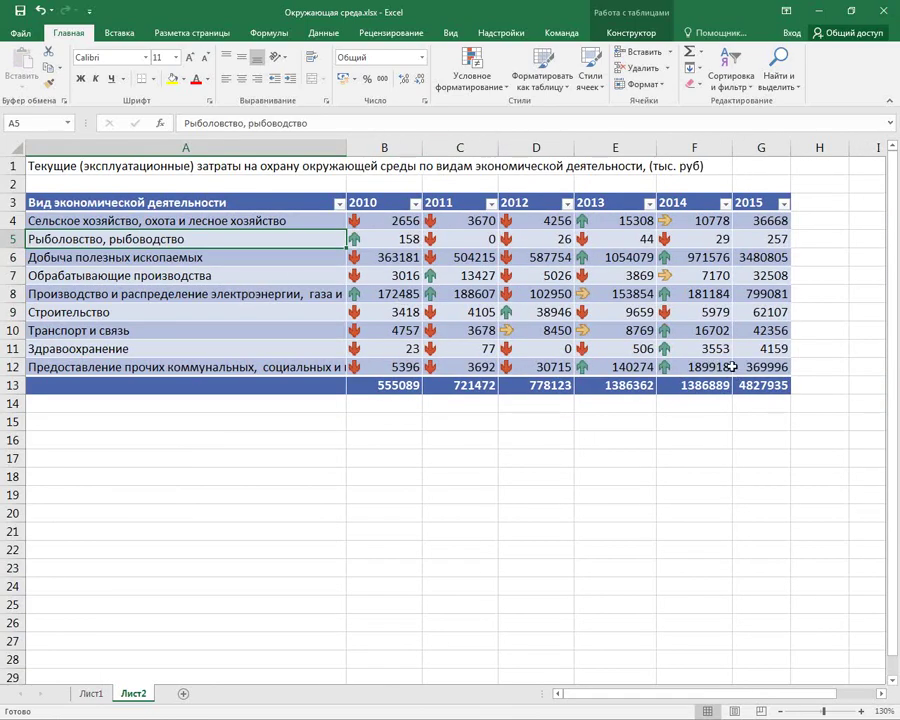
Check the G6 sum formula, try and undo Last Column emphasis, and select empty column H.
drag(700, 257, 735, 252)
click(766, 257)
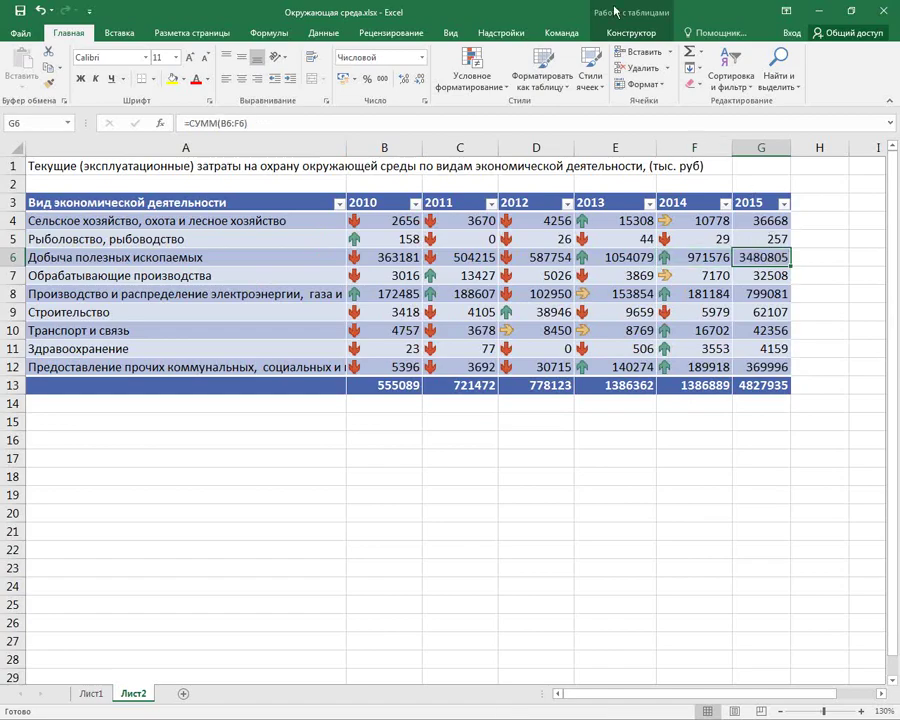
click(630, 33)
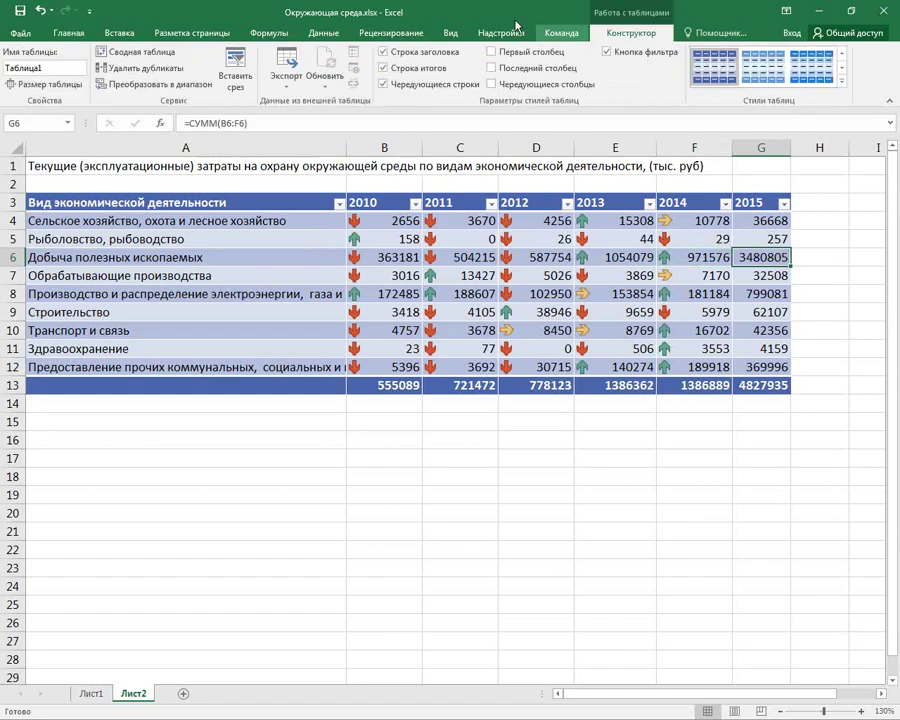
click(491, 67)
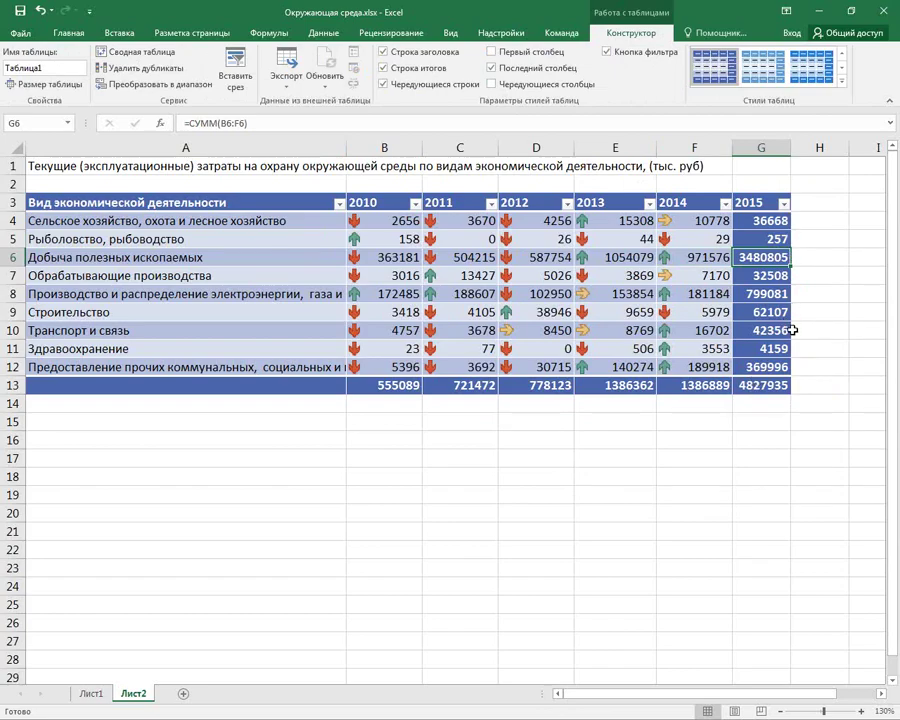
key(ctrl+z)
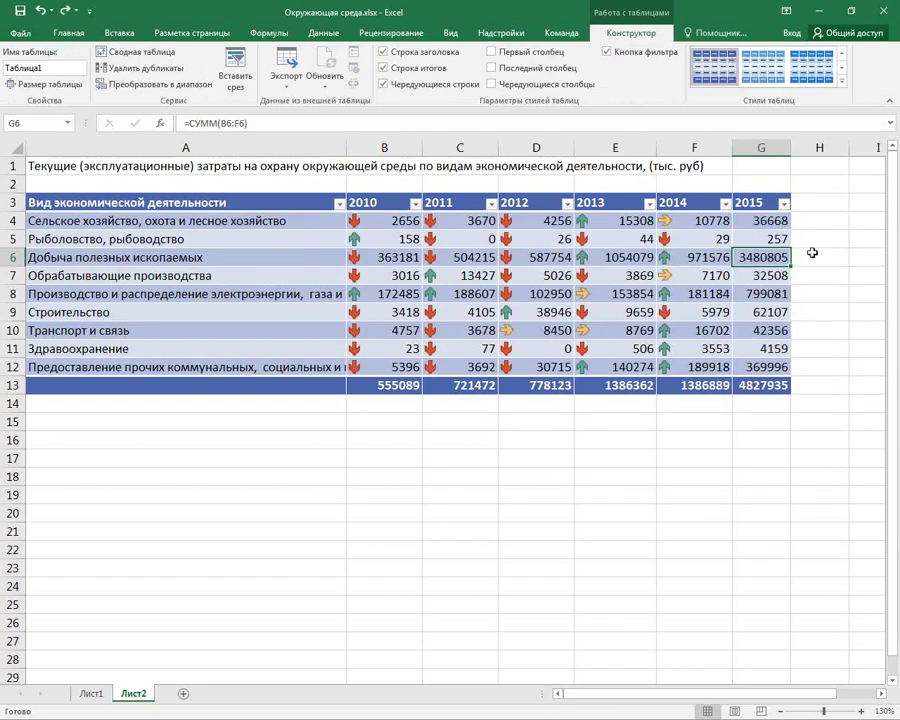
click(820, 221)
drag(820, 221, 842, 381)
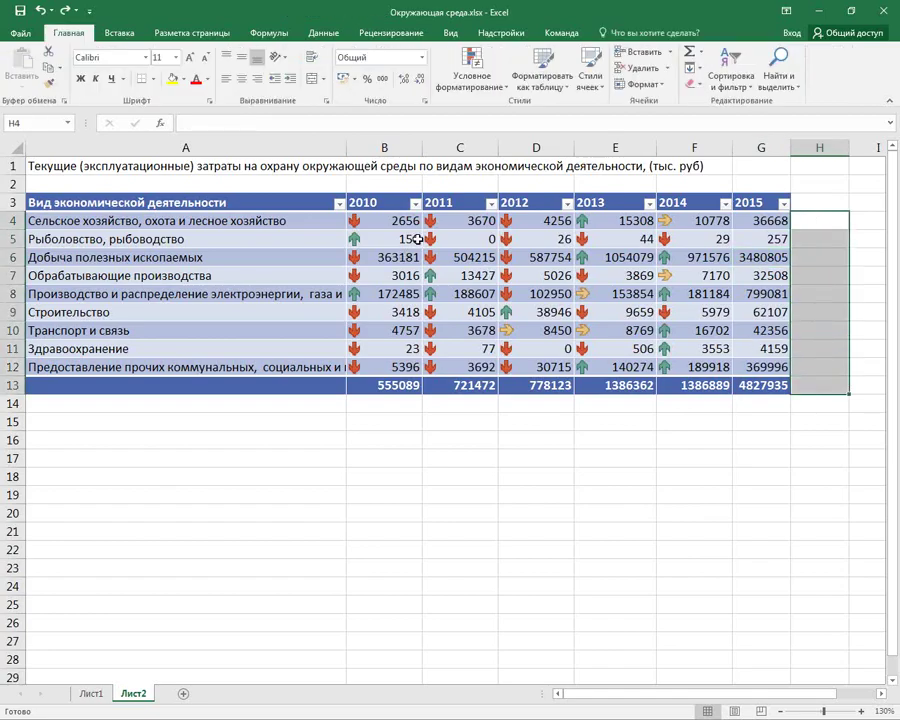
Rename the G3 heading to Итого and tick Last Column so the totals column is bold.
drag(384, 221, 829, 380)
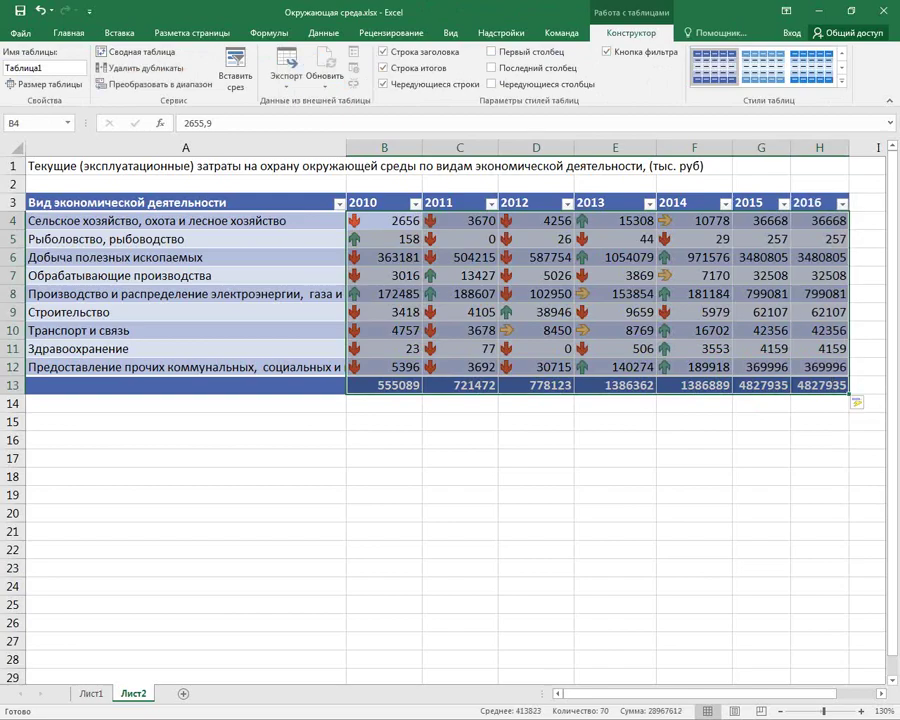
click(812, 203)
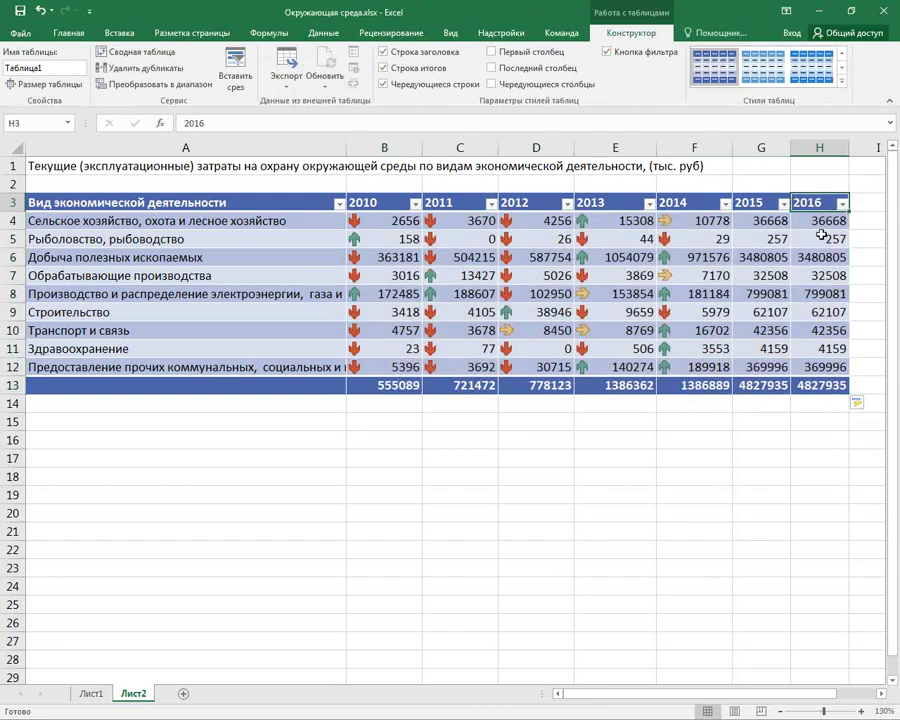
mouse_move(812, 203)
mouse_down()
mouse_move(828, 388)
mouse_move(762, 203)
mouse_up()
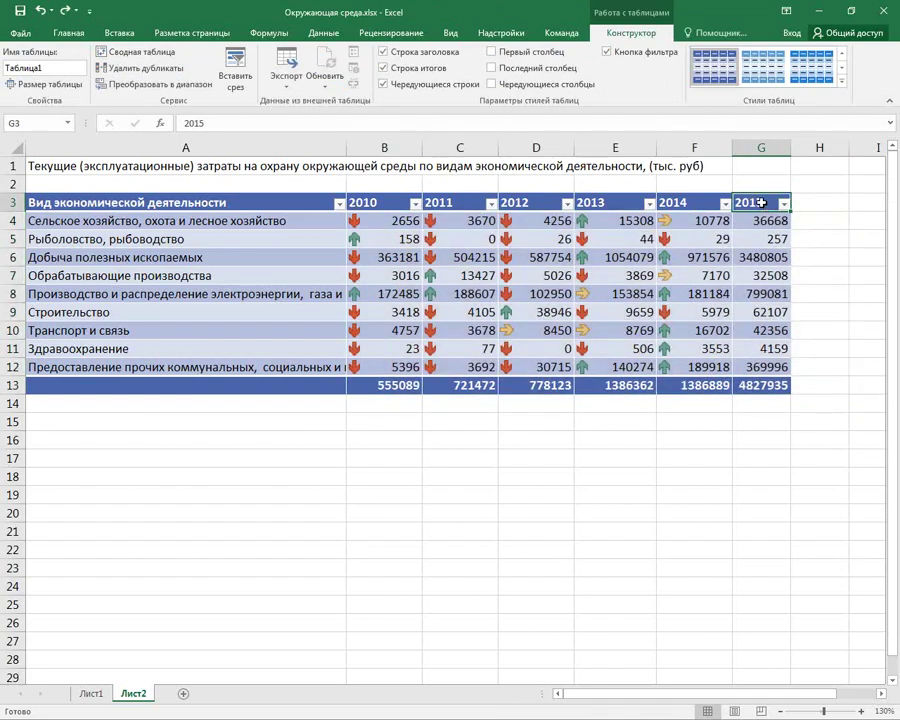
key(F2)
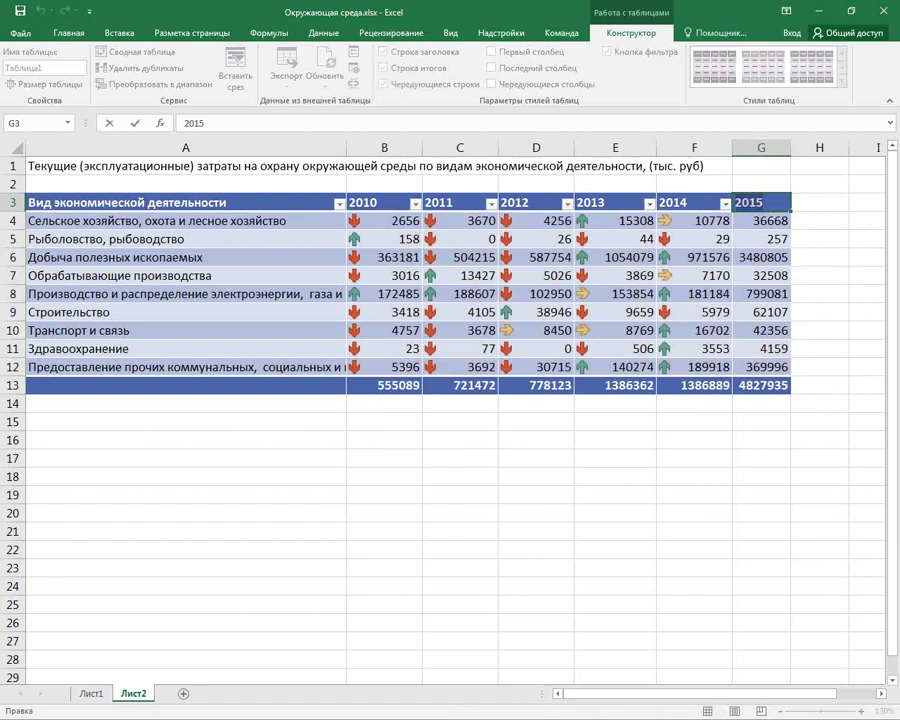
key(BackSpace)
key(BackSpace)
key(BackSpace)
text(Ито)
key(Return)
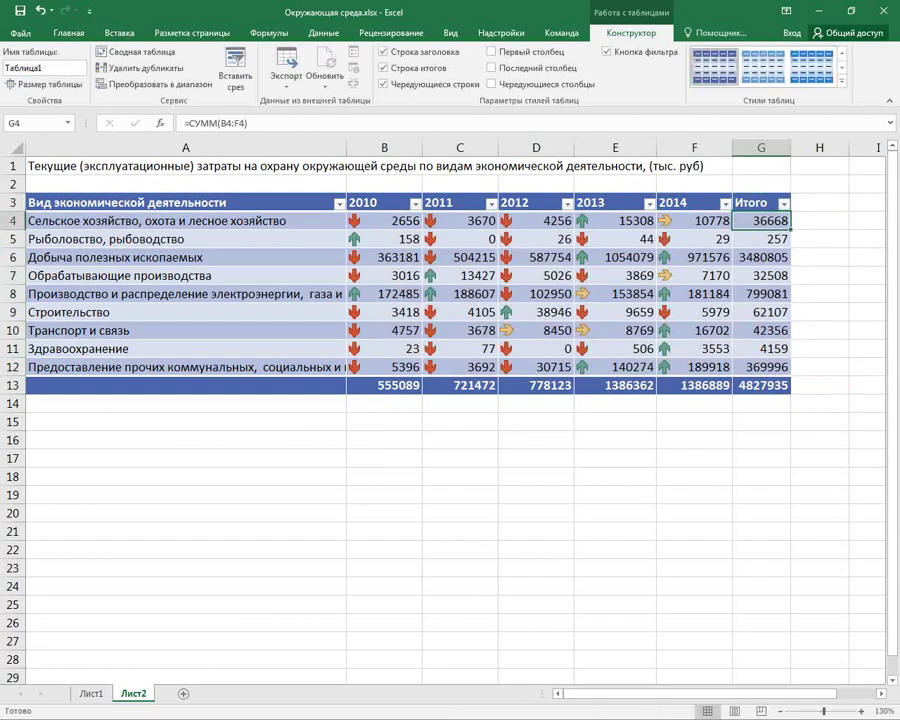
click(491, 68)
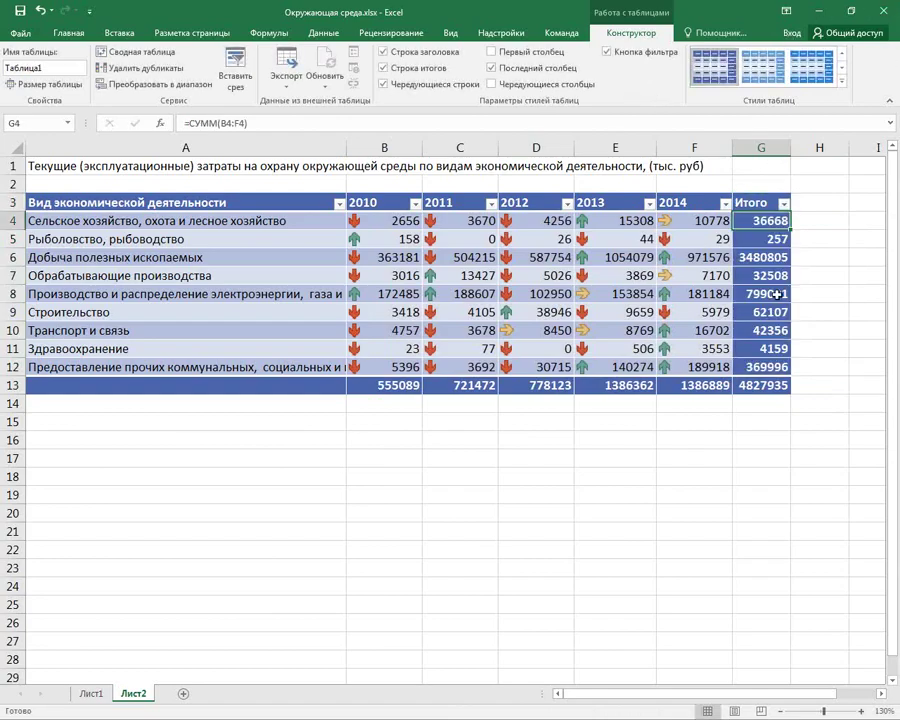
click(798, 328)
Select the Лист2 table A3:G13 with the Итого column and totals row and copy it.
click(750, 256)
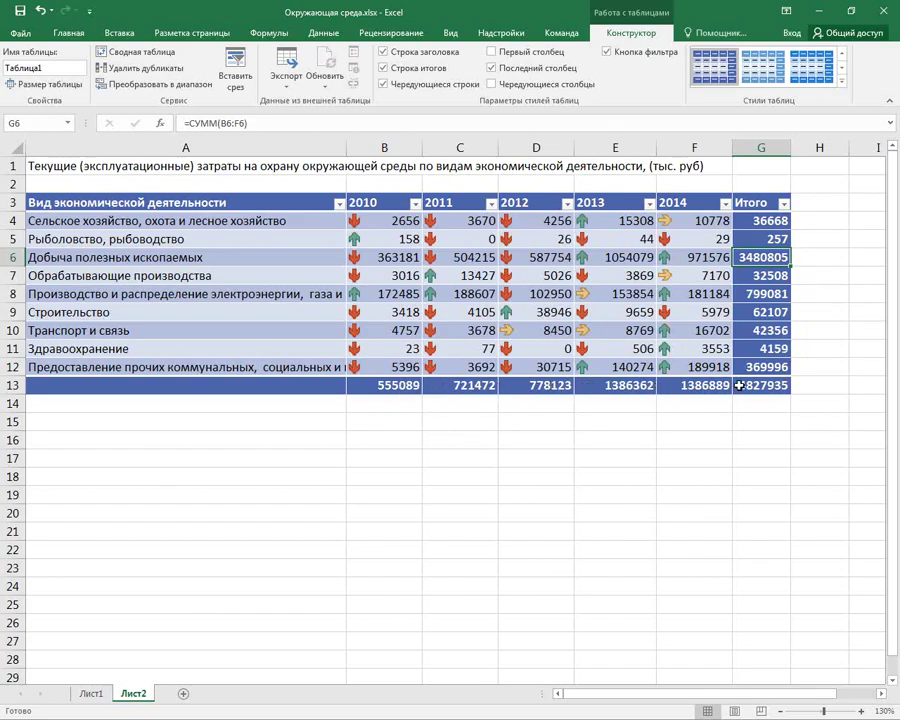
mouse_move(192, 202)
mouse_down()
mouse_move(525, 275)
mouse_move(770, 385)
mouse_up()
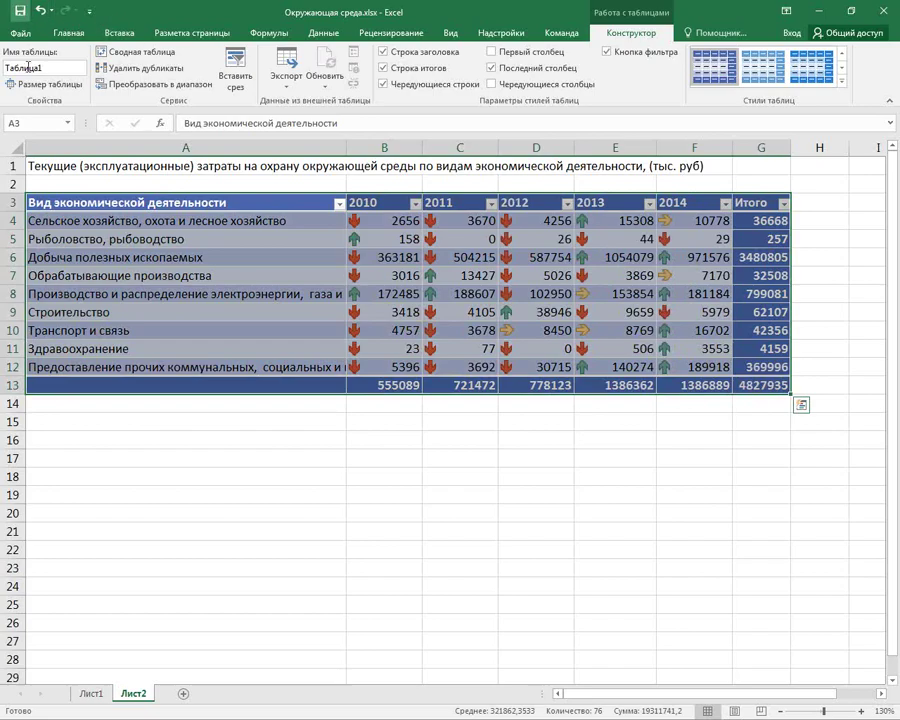
key(ctrl+c)
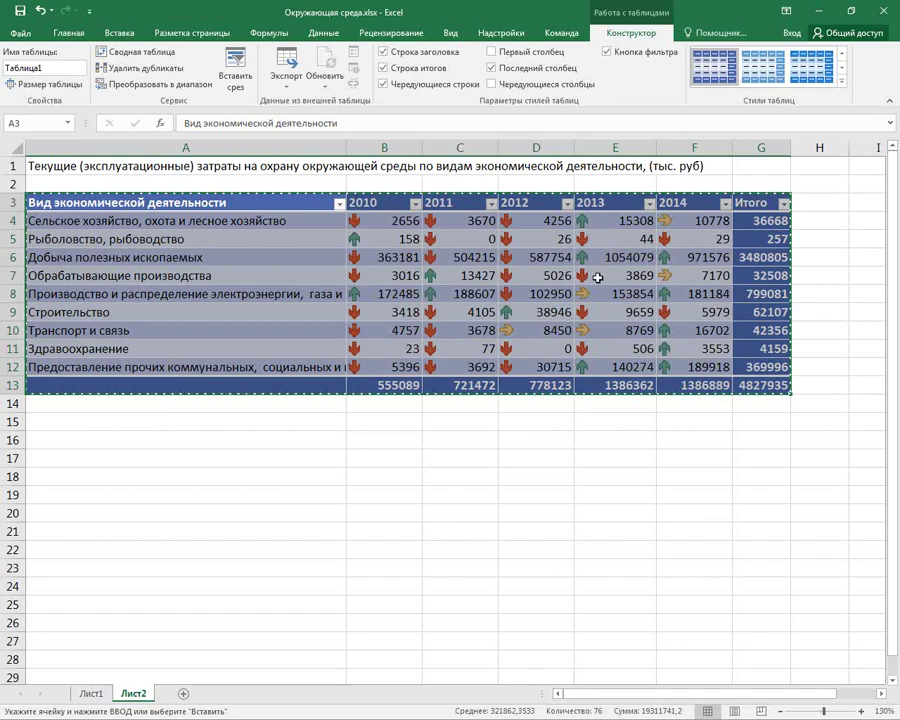
Return to PowerPoint on slide 5, the air-pollutant emissions slide with the volcano photo.
click(865, 11)
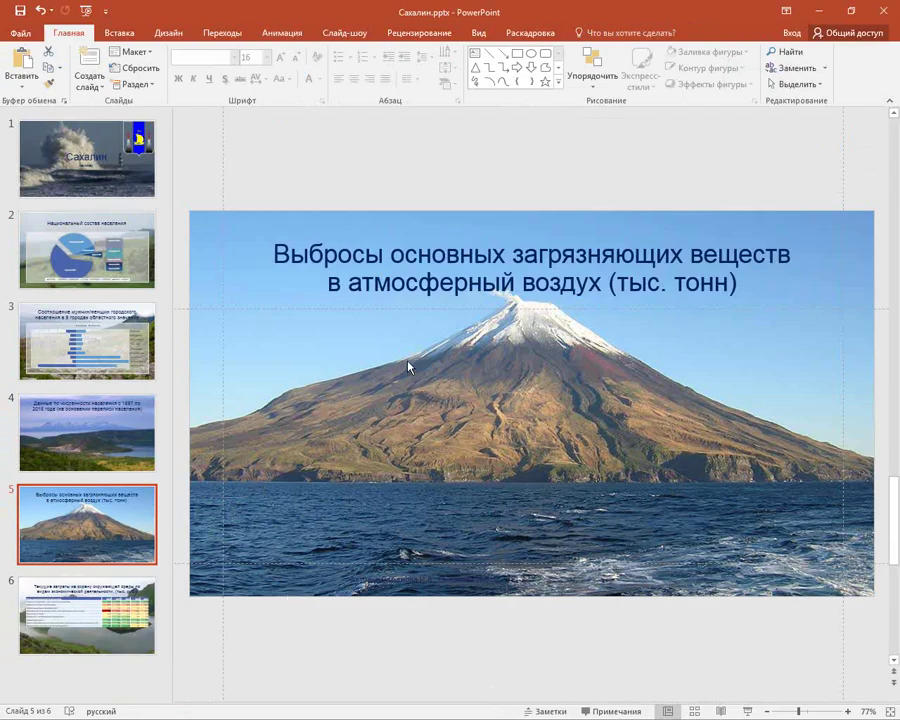
right_click(346, 356)
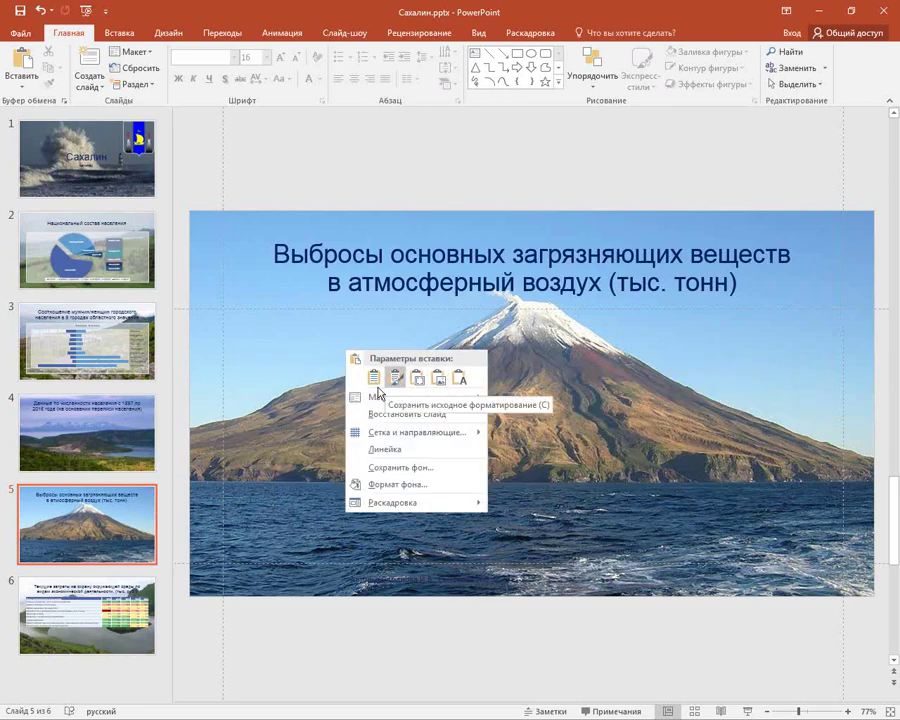
click(365, 186)
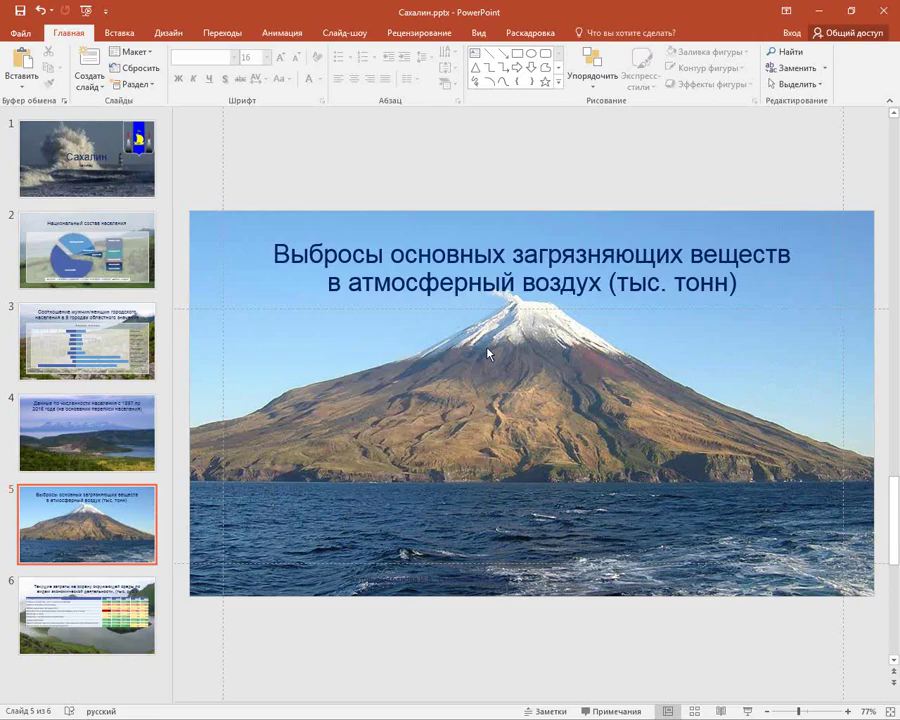
click(18, 88)
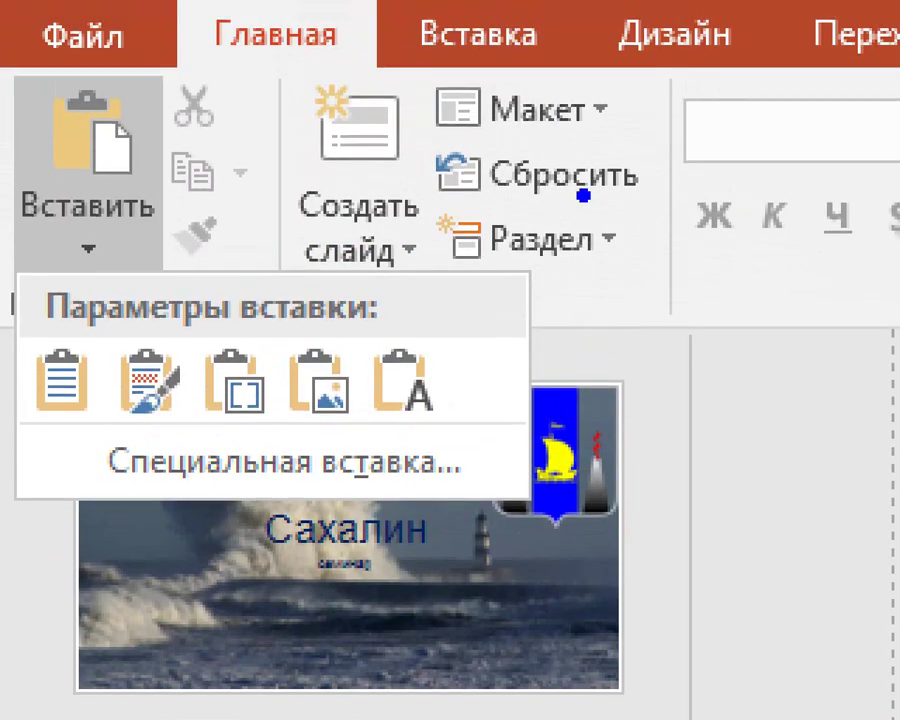
drag(582, 193, 745, 172)
drag(2, 208, 166, 276)
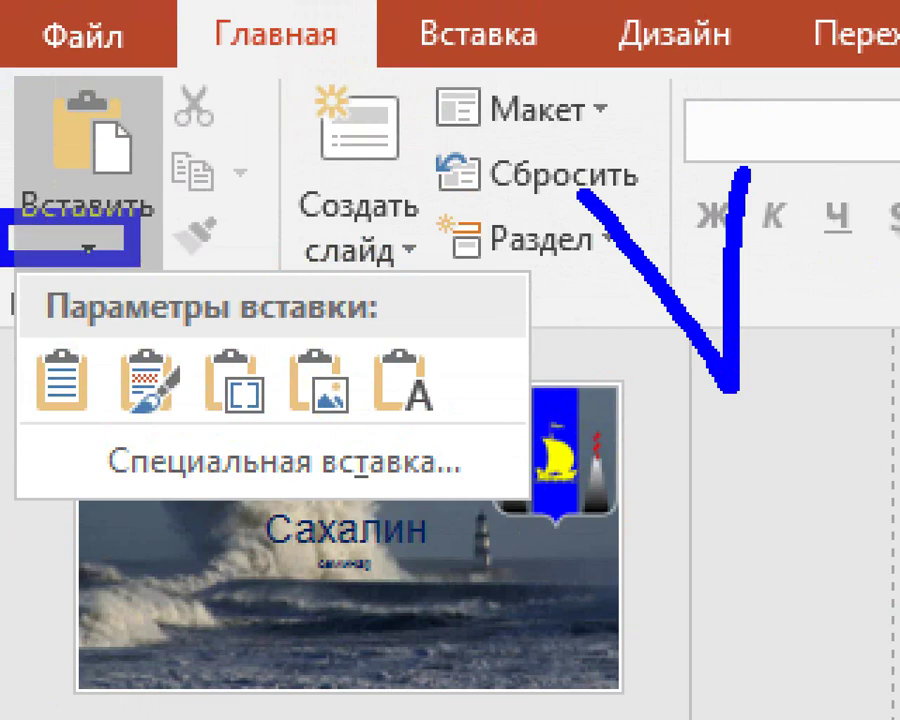
drag(166, 232, 330, 410)
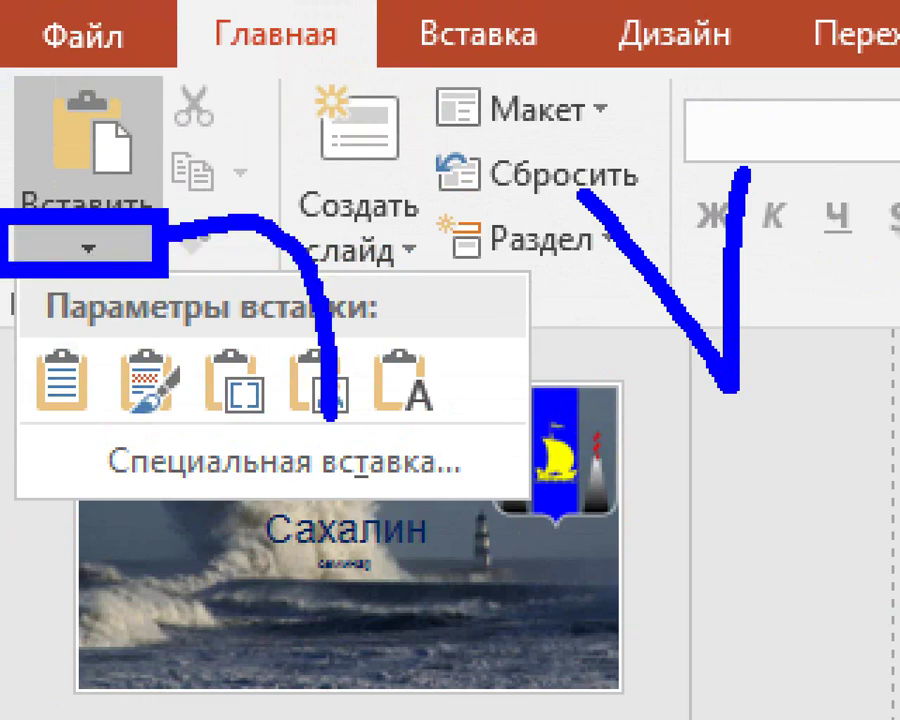
mouse_move(52, 403)
mouse_down()
mouse_move(428, 497)
mouse_move(525, 495)
mouse_up()
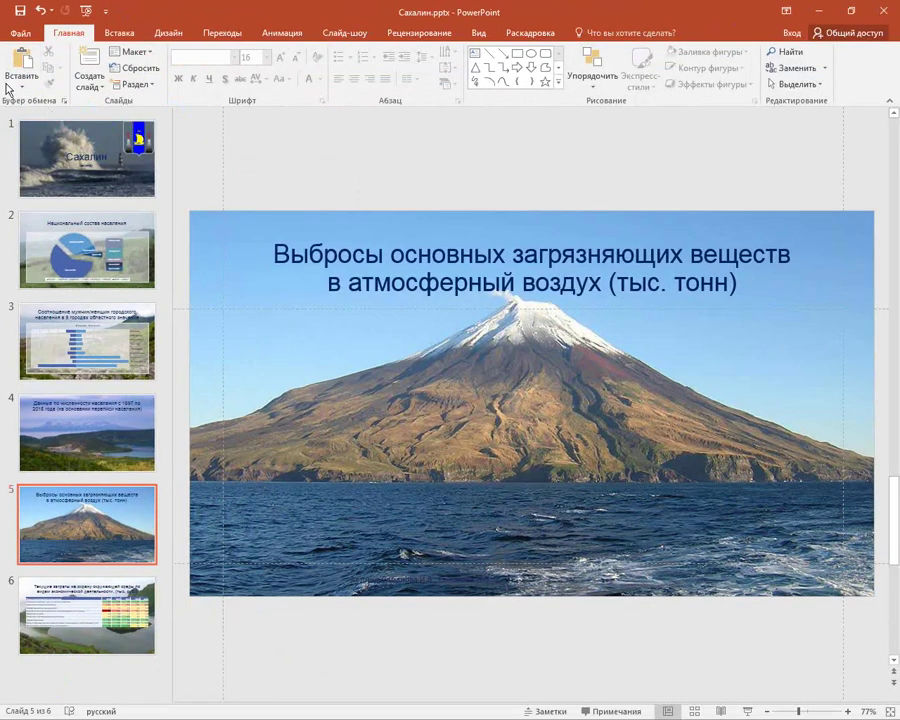
Paste the emissions table on slide 5 as an embedded Excel Worksheet Object and stretch it beneath the title.
click(66, 140)
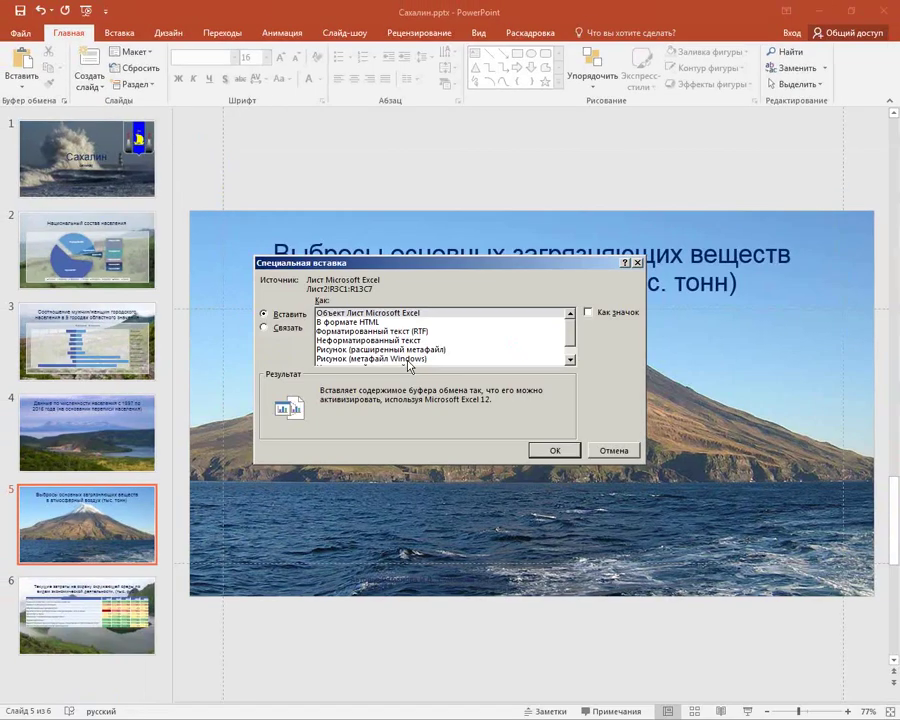
click(568, 450)
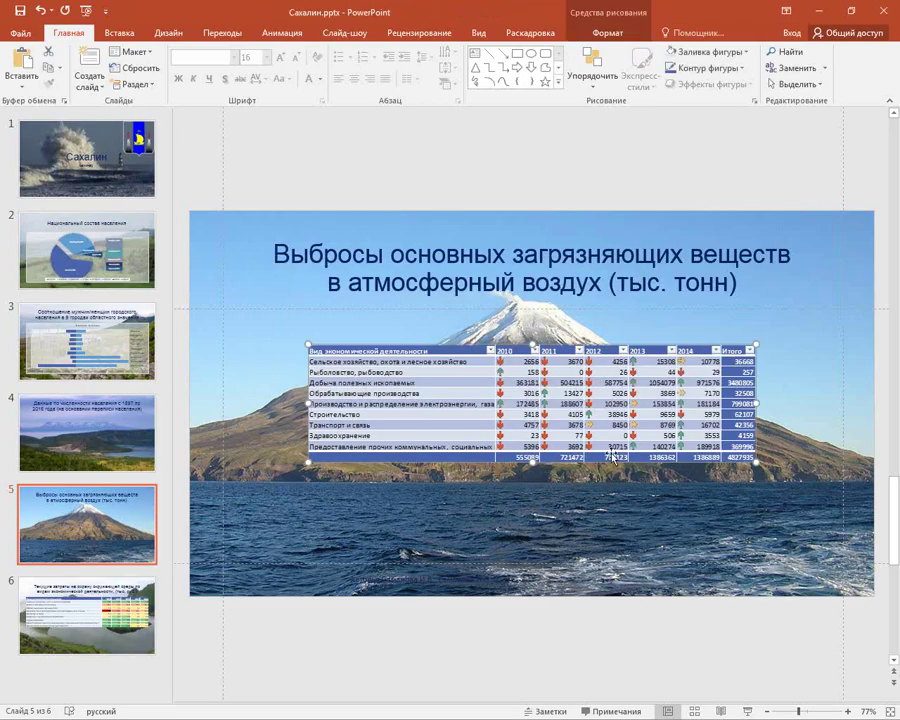
drag(757, 462, 850, 487)
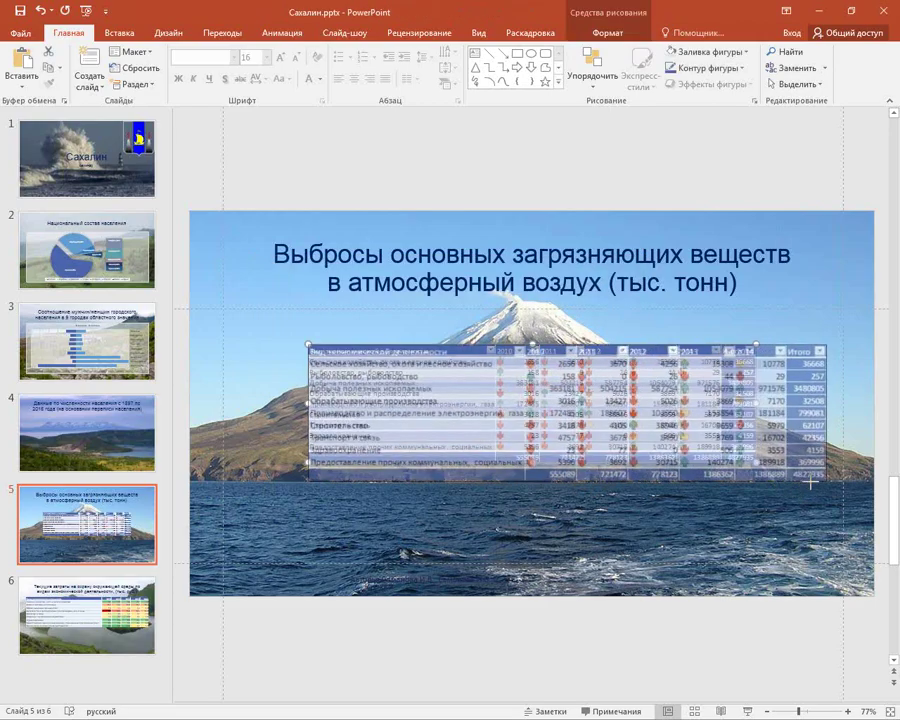
drag(310, 488, 224, 506)
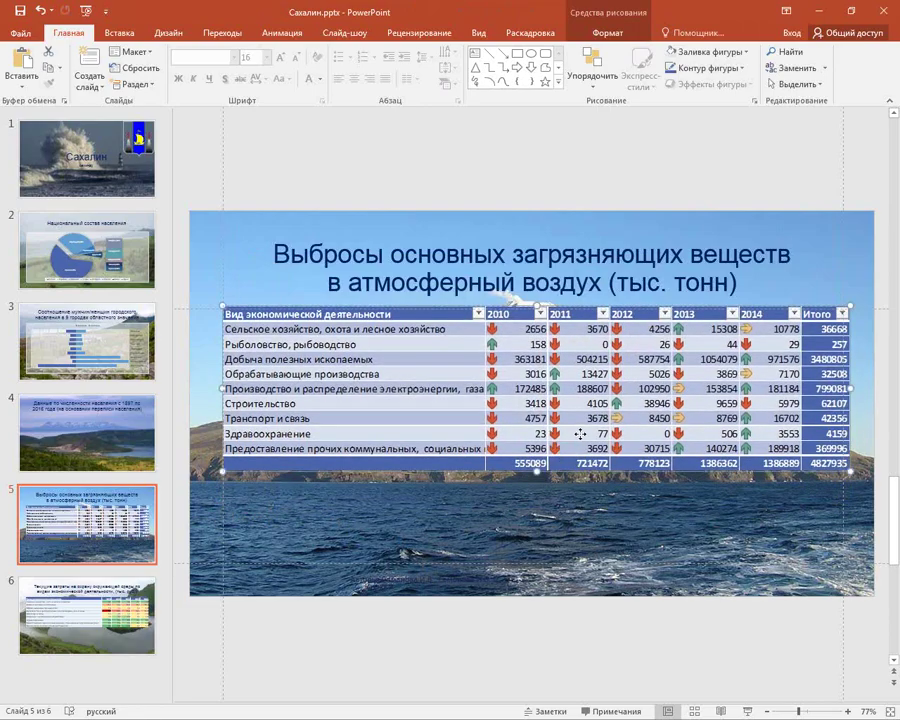
drag(578, 428, 578, 432)
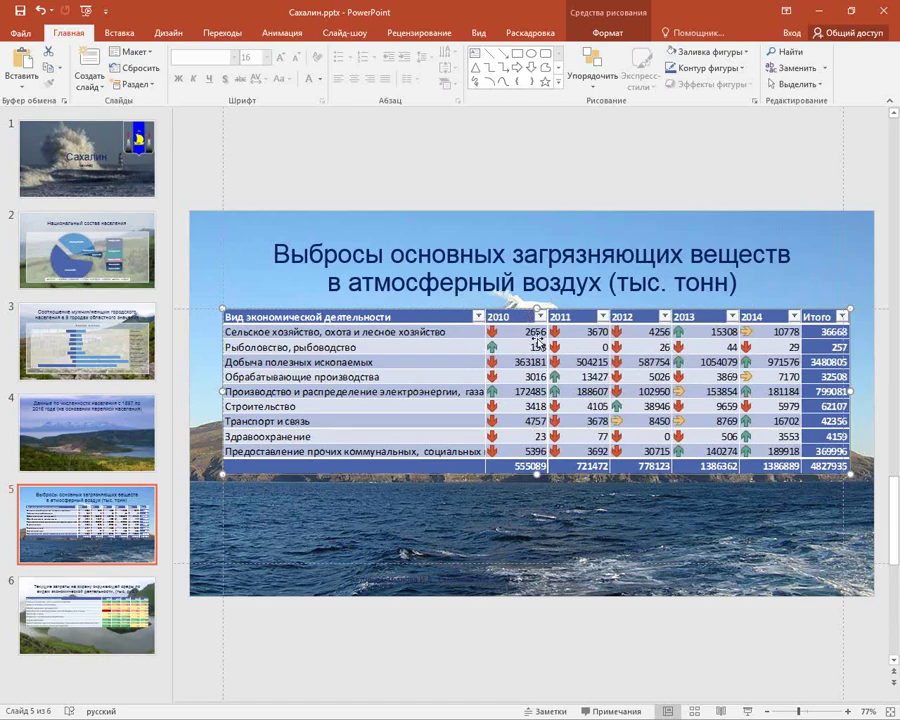
Open the embedded table for in-place editing and delete its Лист1 sheet.
double_click(614, 363)
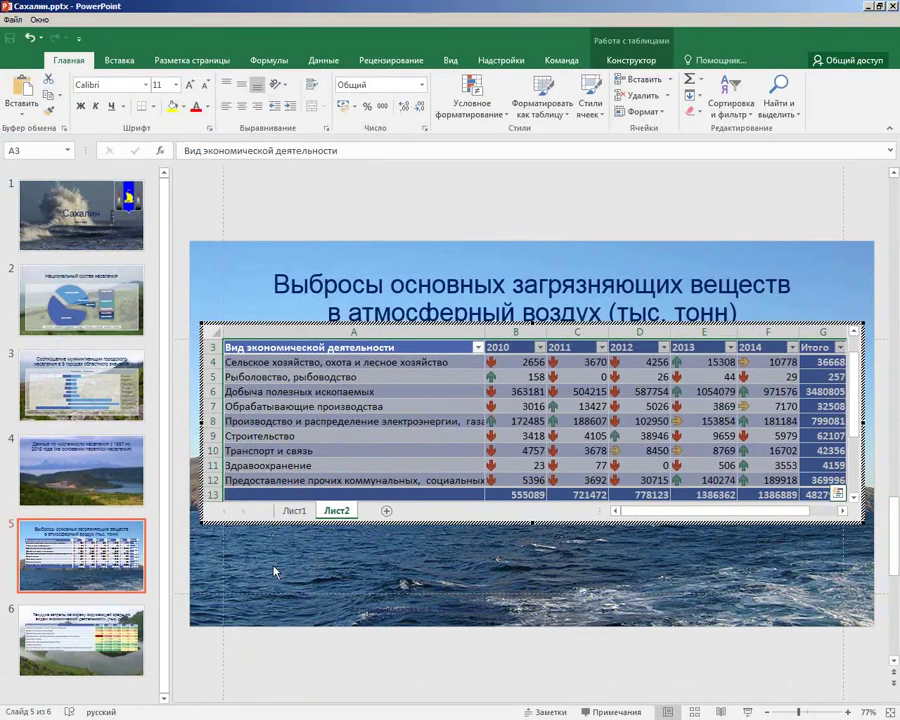
click(292, 514)
right_click(294, 516)
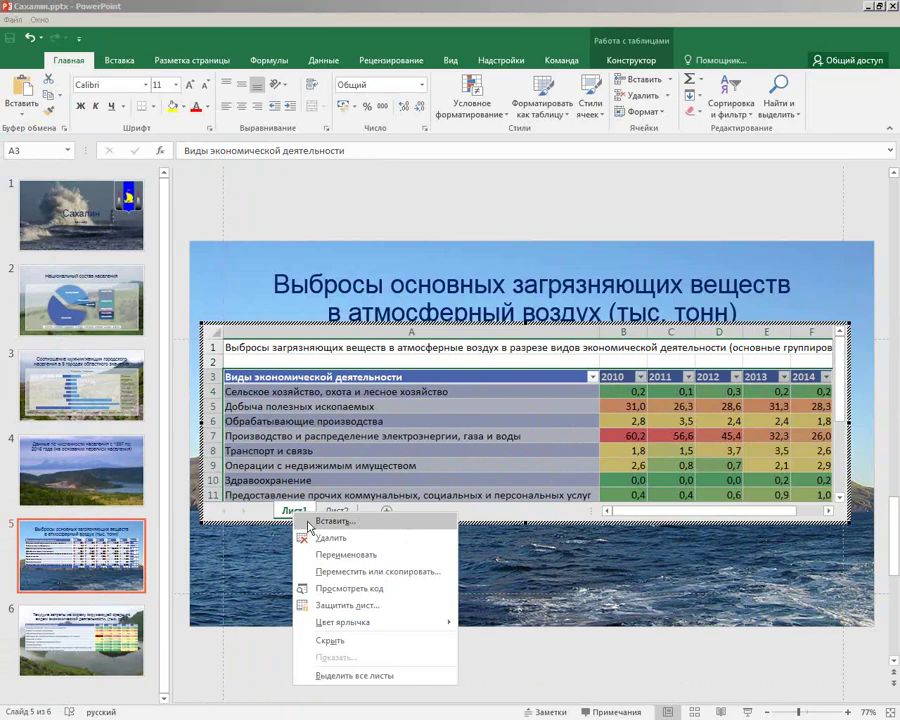
click(330, 538)
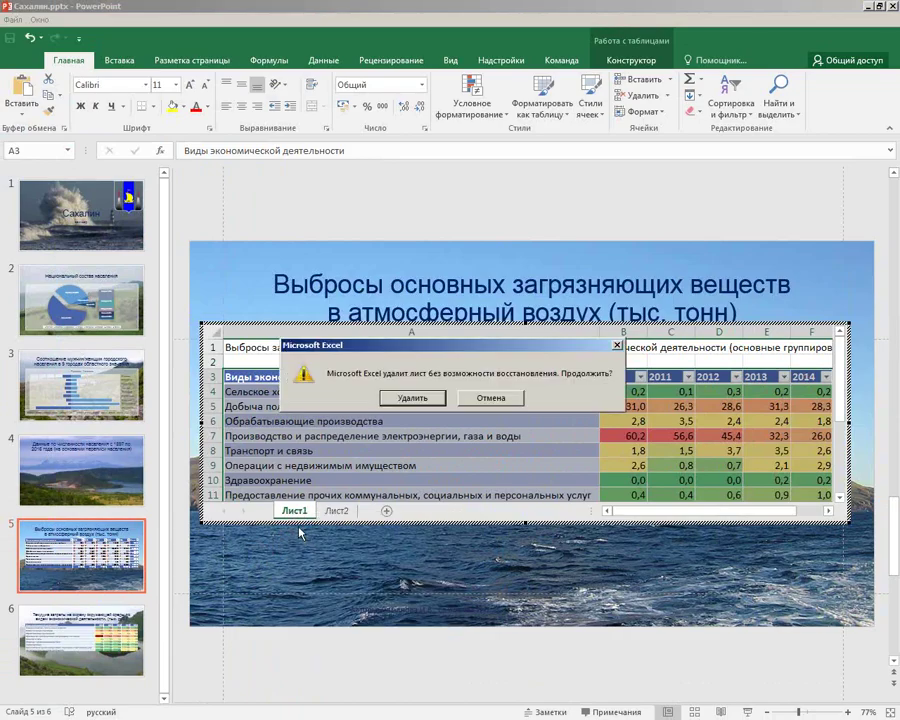
click(410, 398)
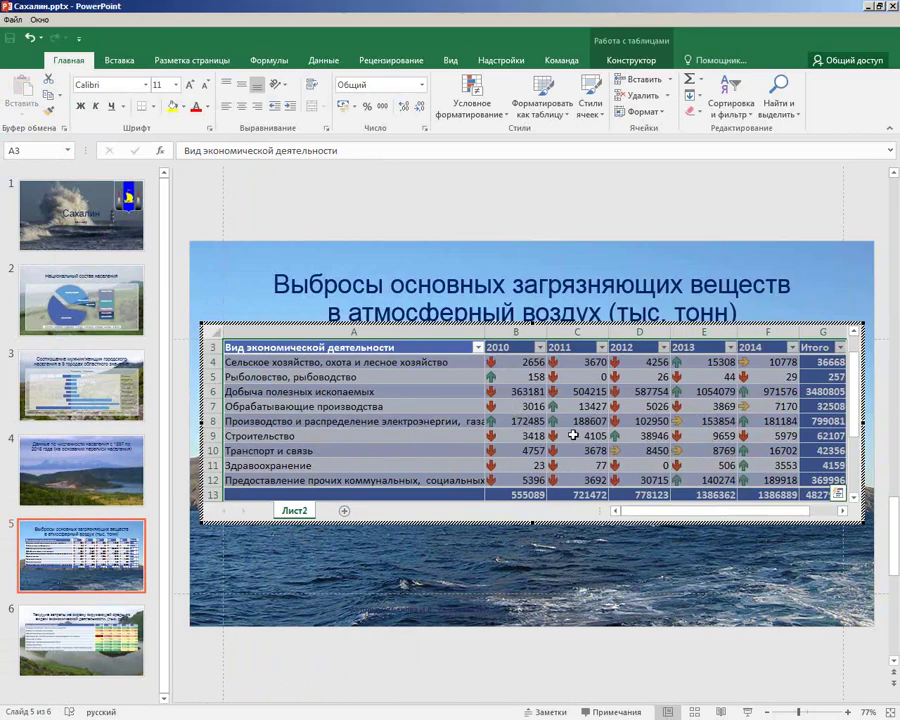
Enter 125 in B4, 111111 in B5 and 1212121 in C5, then leave the table.
click(506, 365)
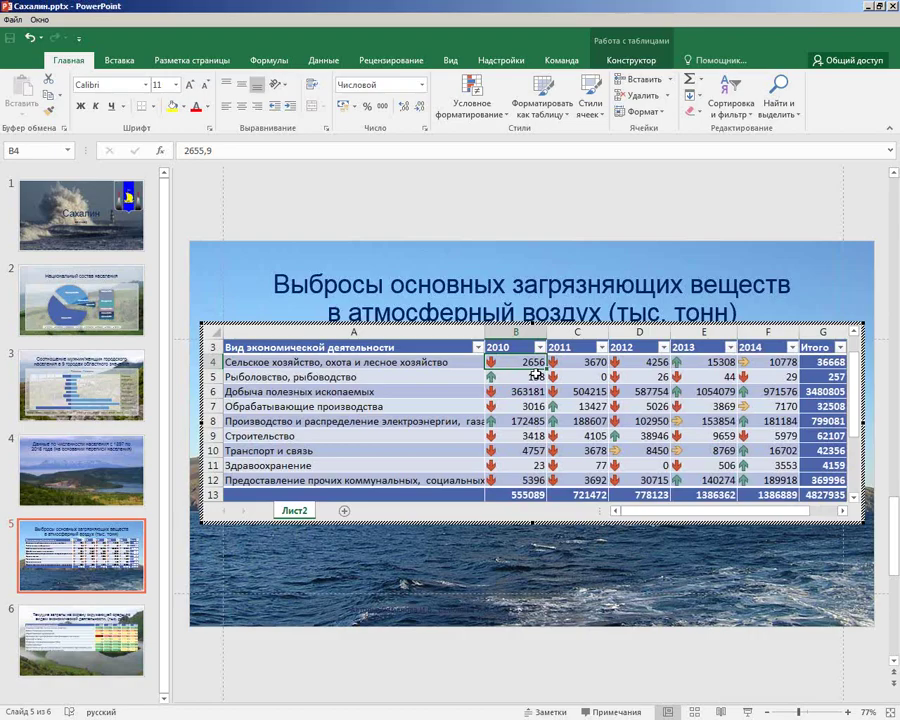
text(125)
key(Return)
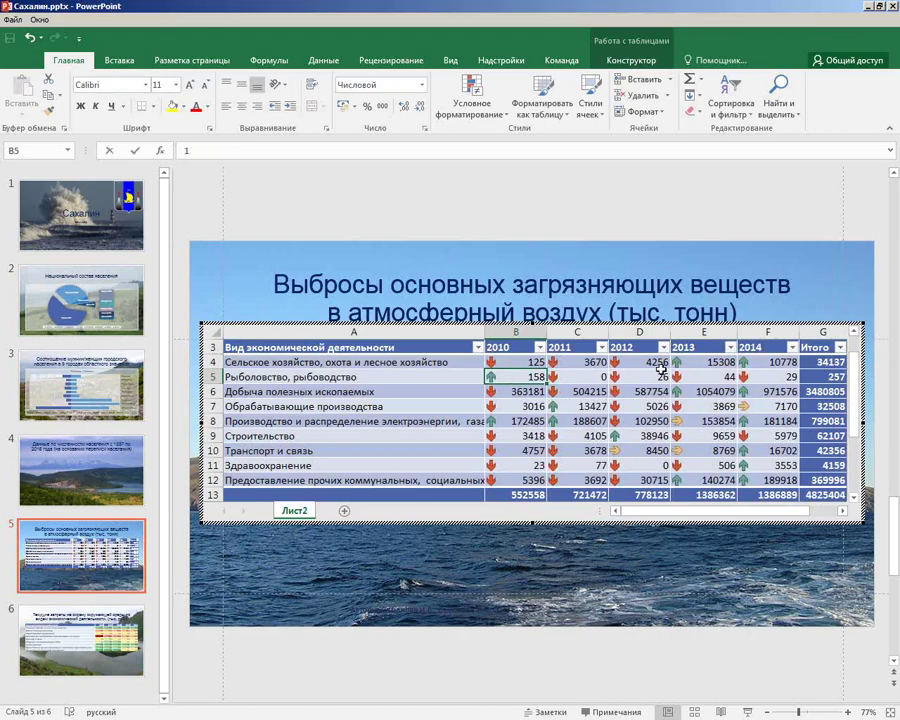
text(11111)
key(Return)
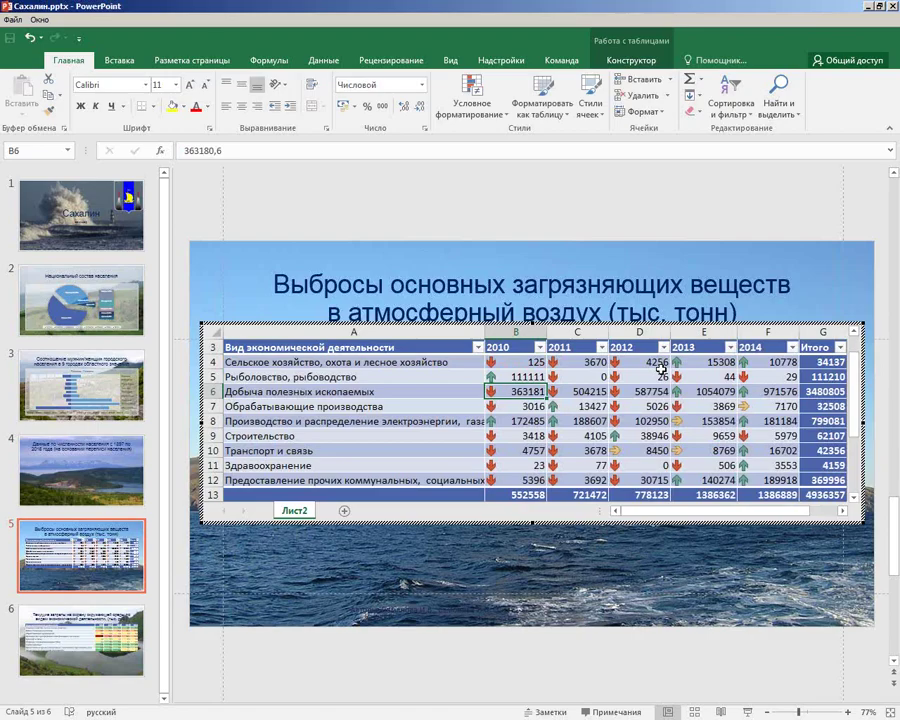
click(578, 377)
text(1212121)
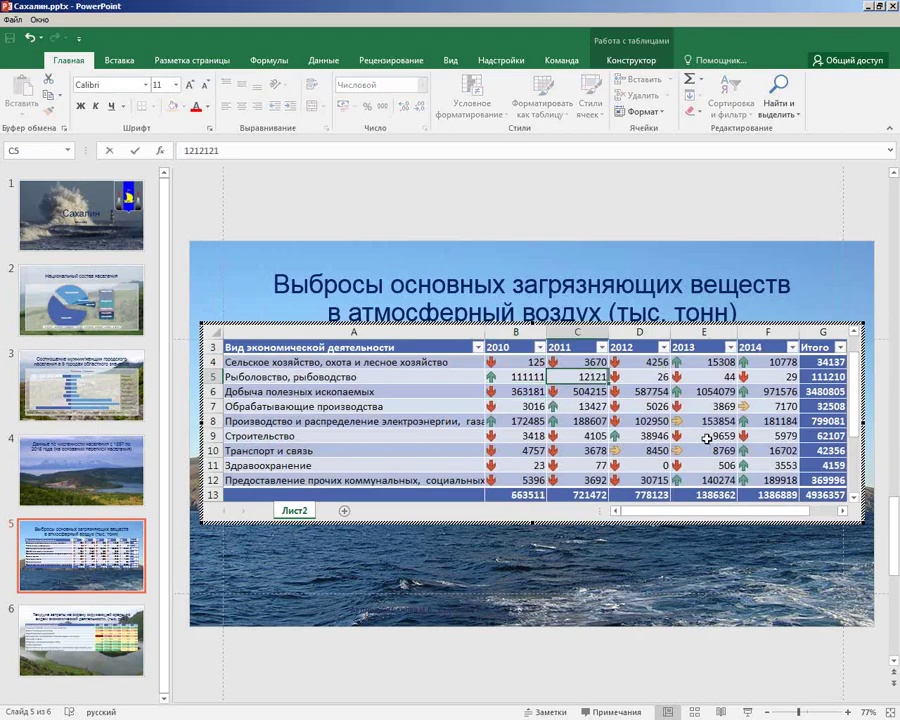
key(Return)
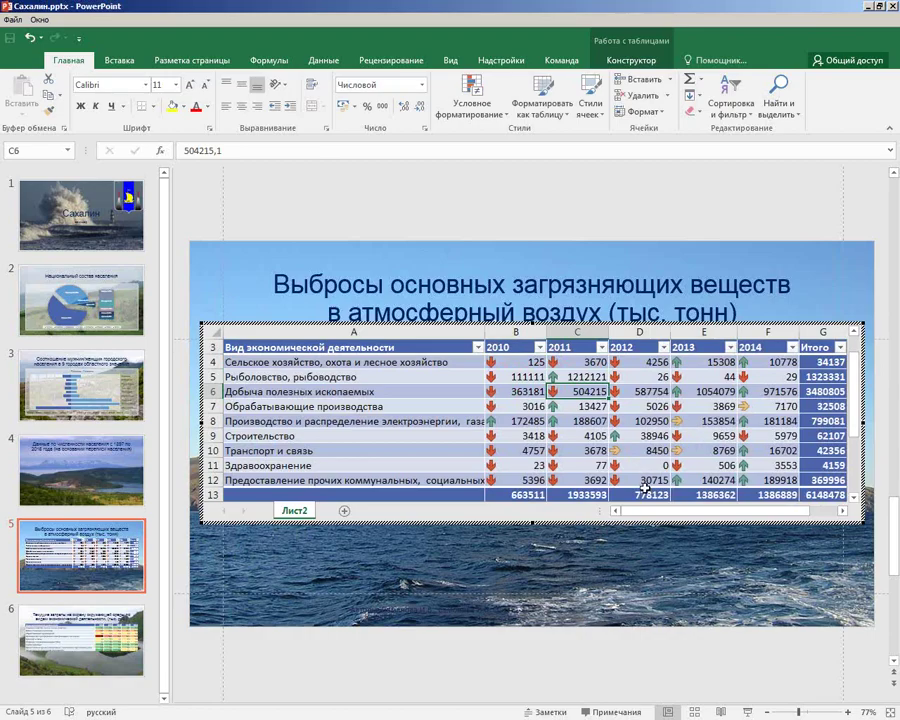
click(651, 500)
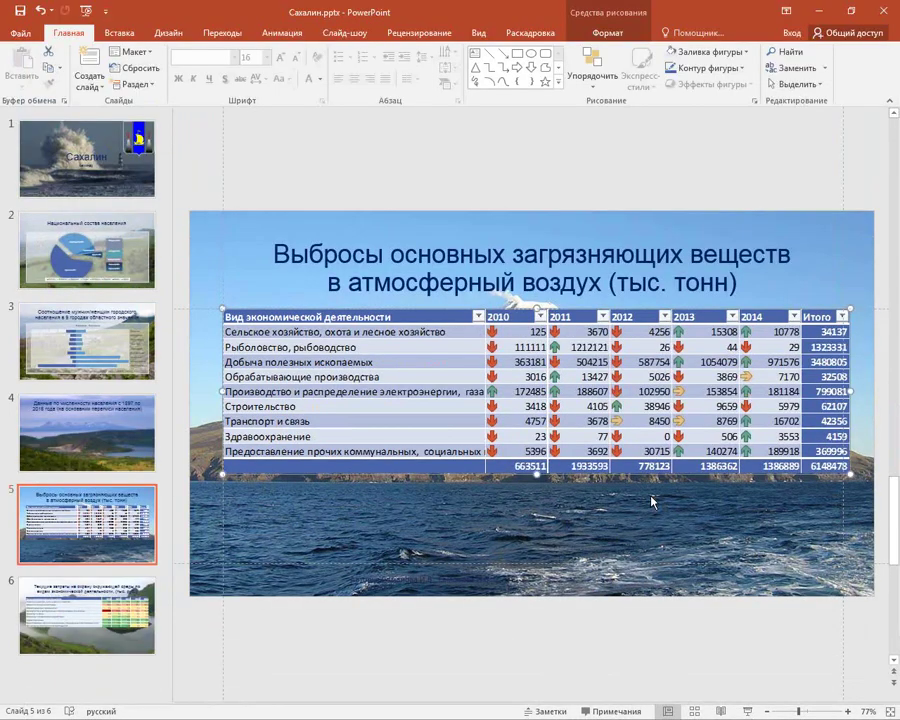
Duplicate slide 5 and remove the table from the new copy.
click(42, 506)
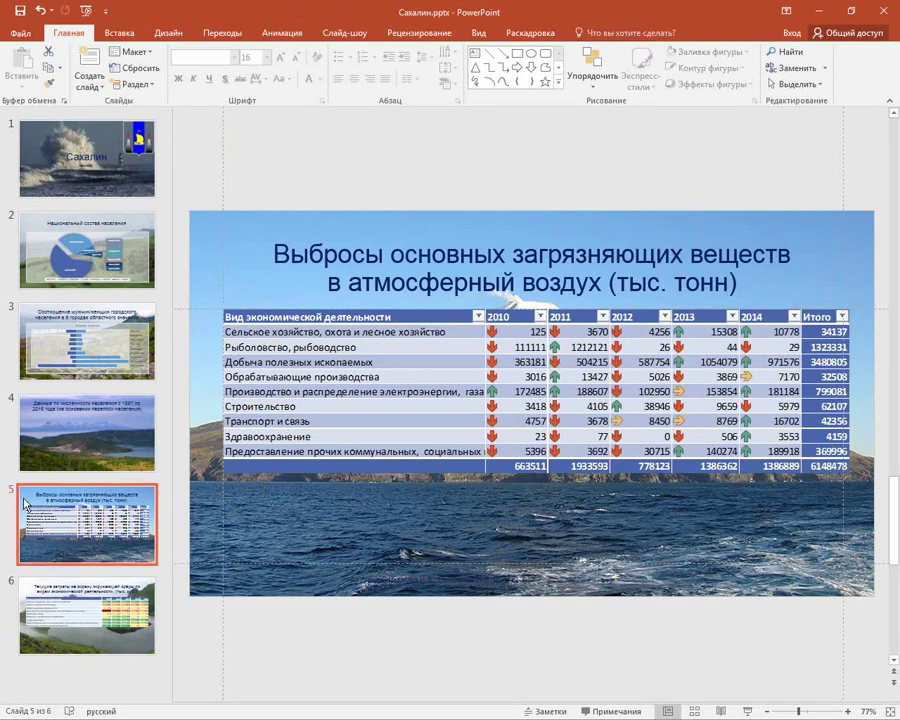
key(ctrl+d)
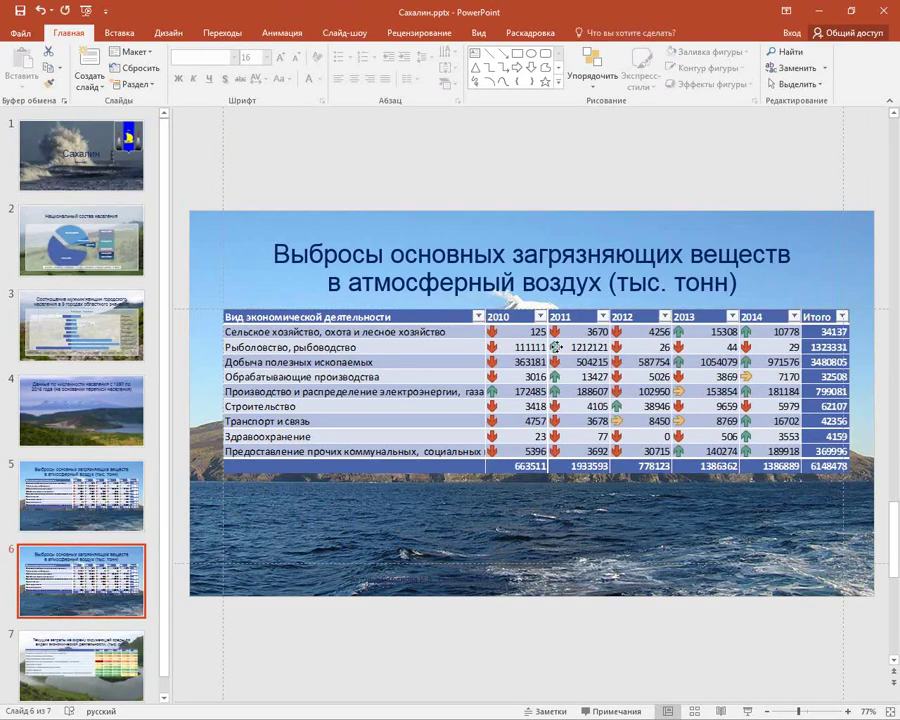
click(552, 357)
key(Delete)
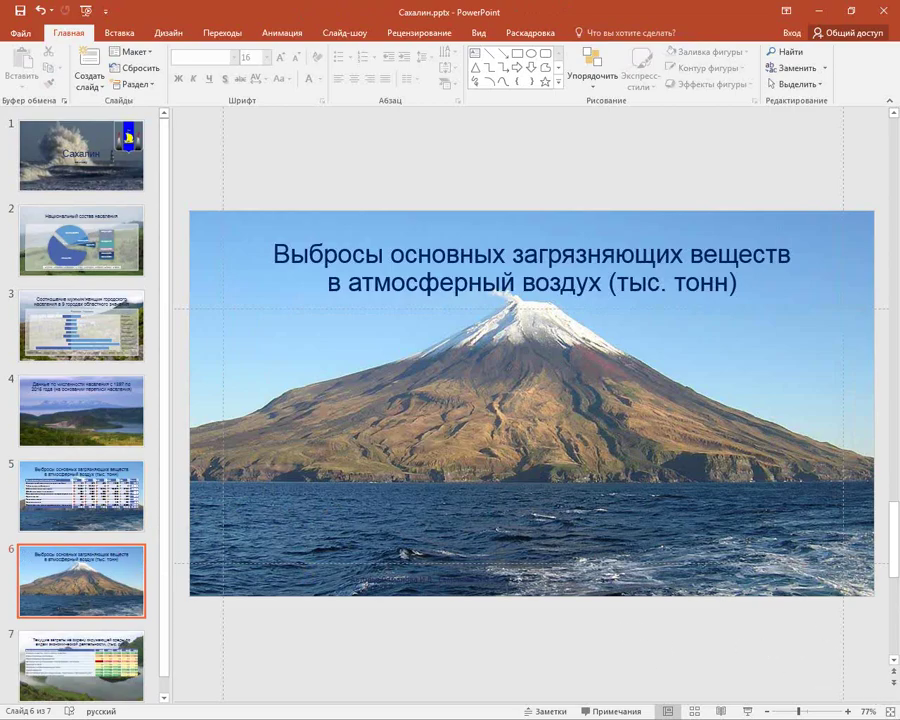
Copy the source table from Excel and bring up Paste Special in PowerPoint.
key(alt+Tab)
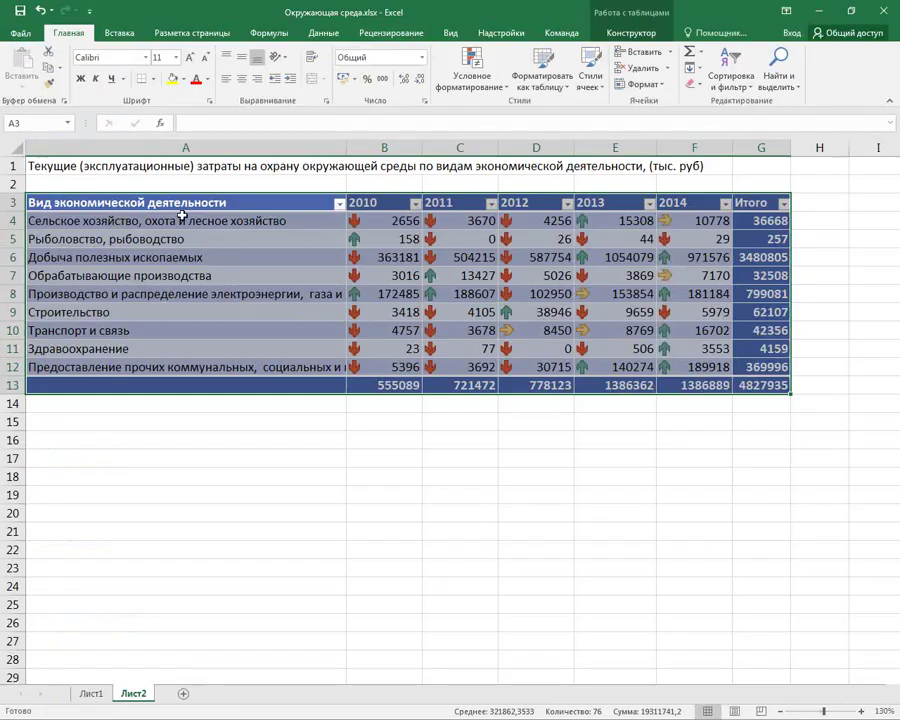
right_click(204, 229)
click(282, 258)
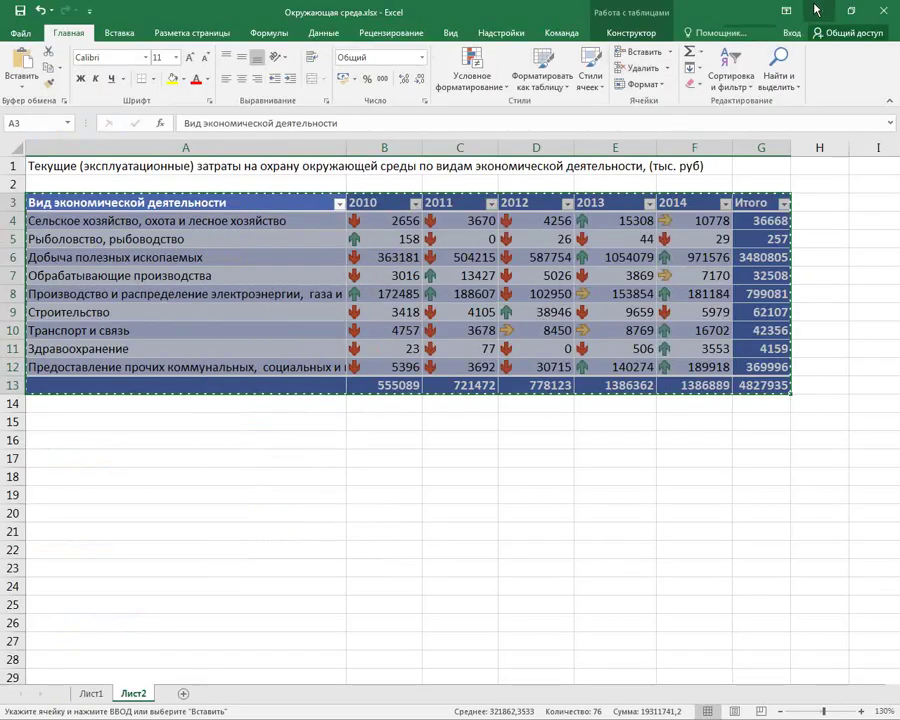
key(alt+Tab)
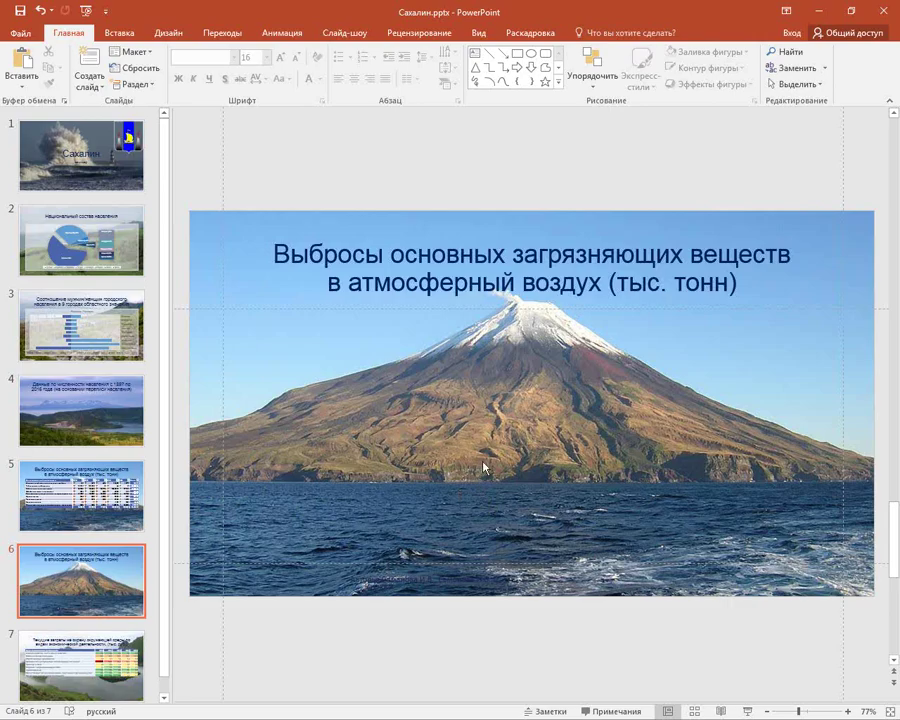
key(ctrl+alt+v)
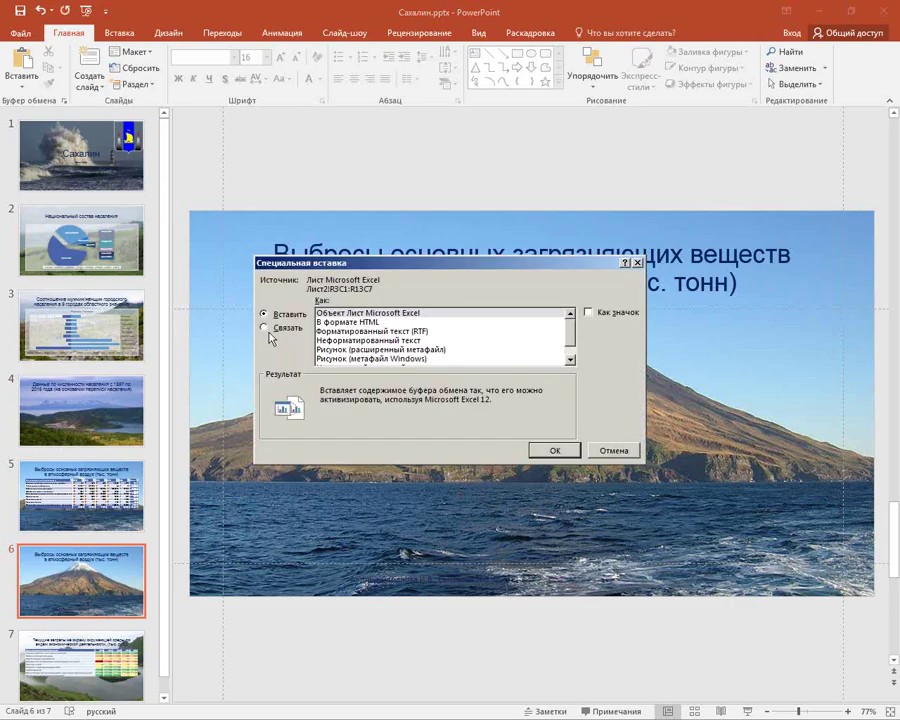
Paste the Лист2 table on slide 6 as a link, enlarge it under the title, and open its source.
click(266, 327)
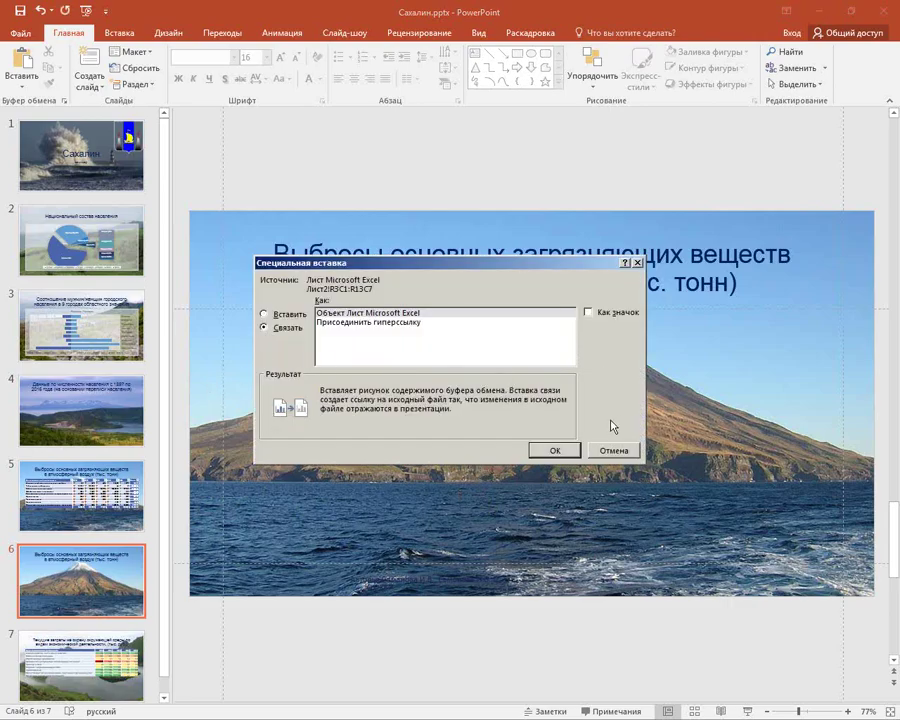
click(556, 450)
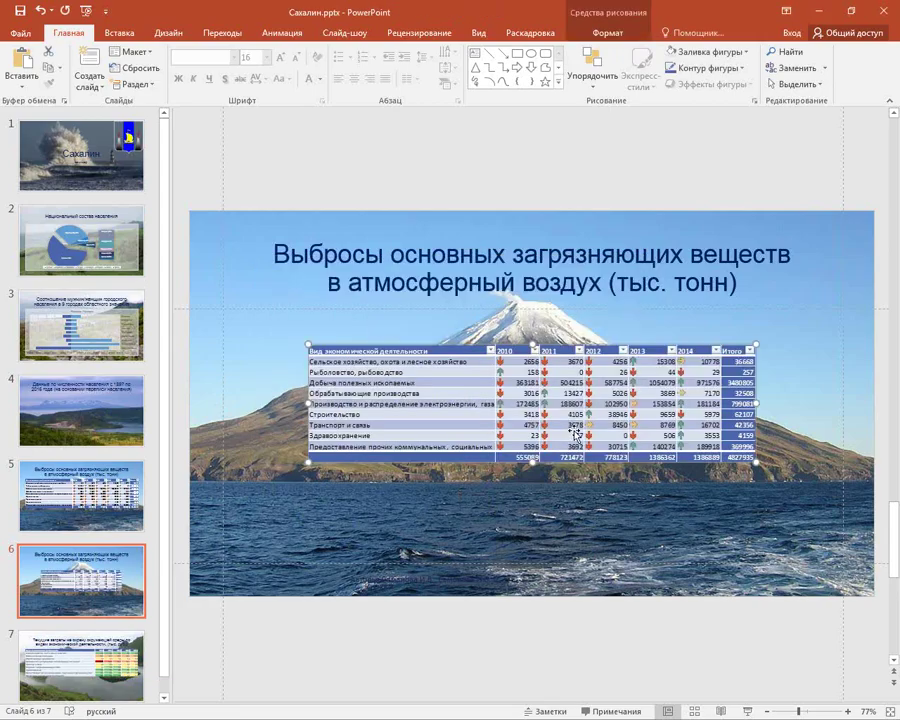
drag(563, 453, 477, 418)
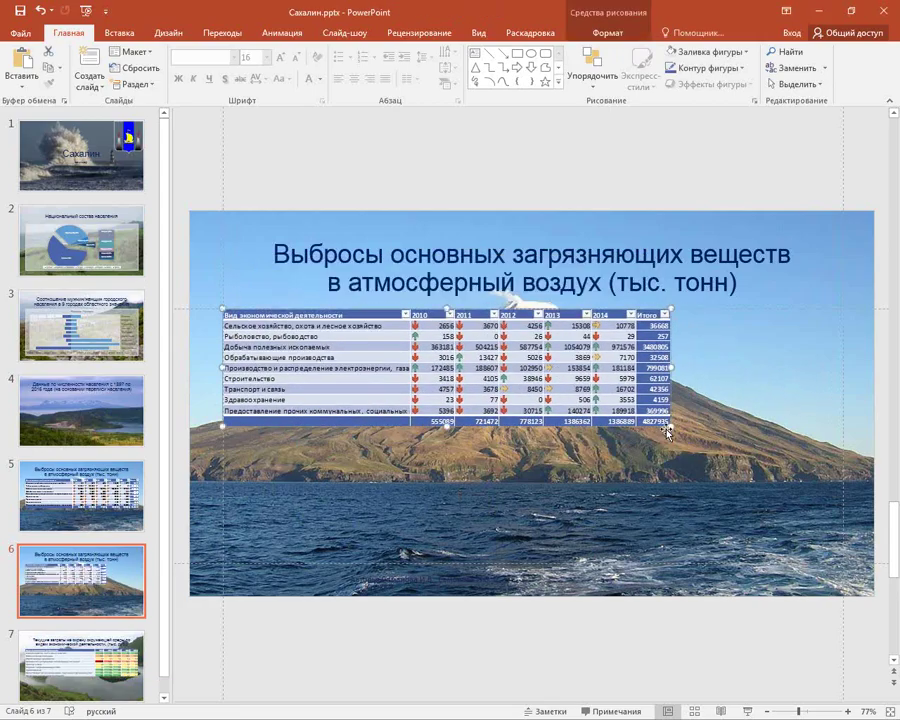
drag(670, 425, 837, 470)
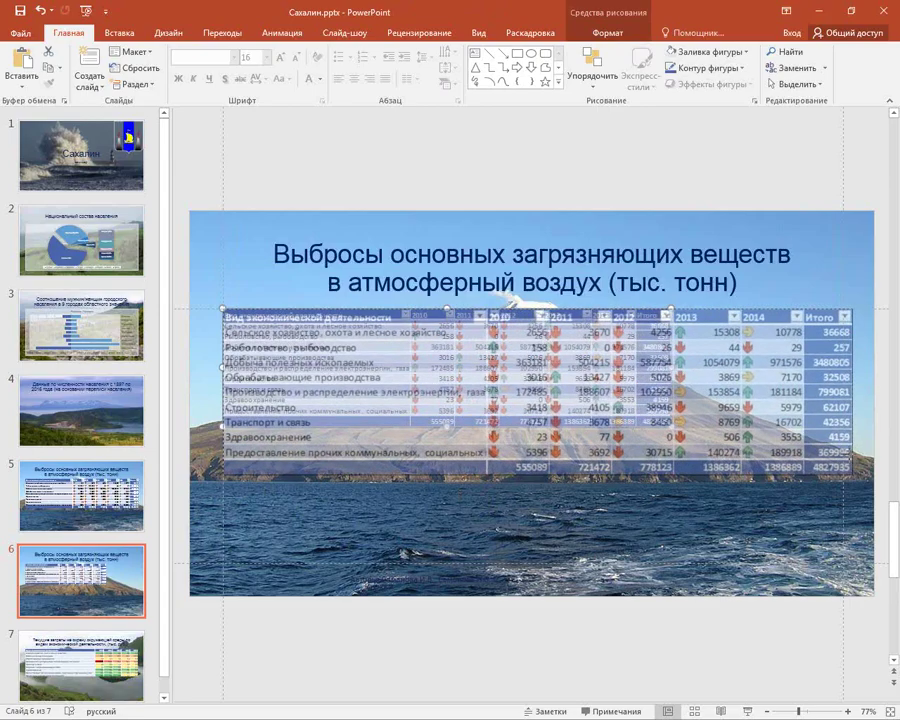
click(675, 511)
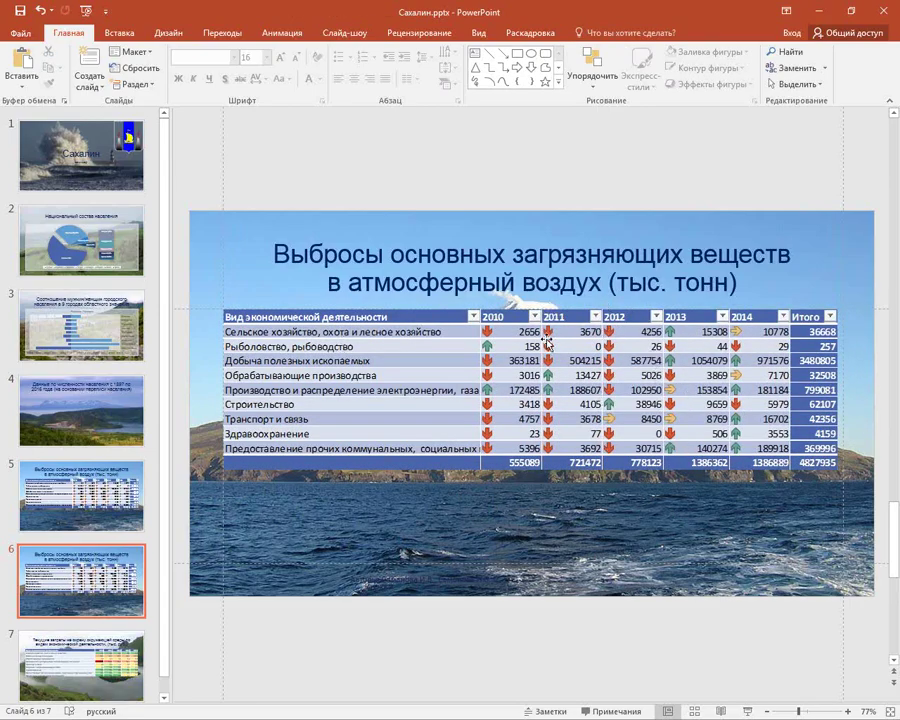
double_click(622, 376)
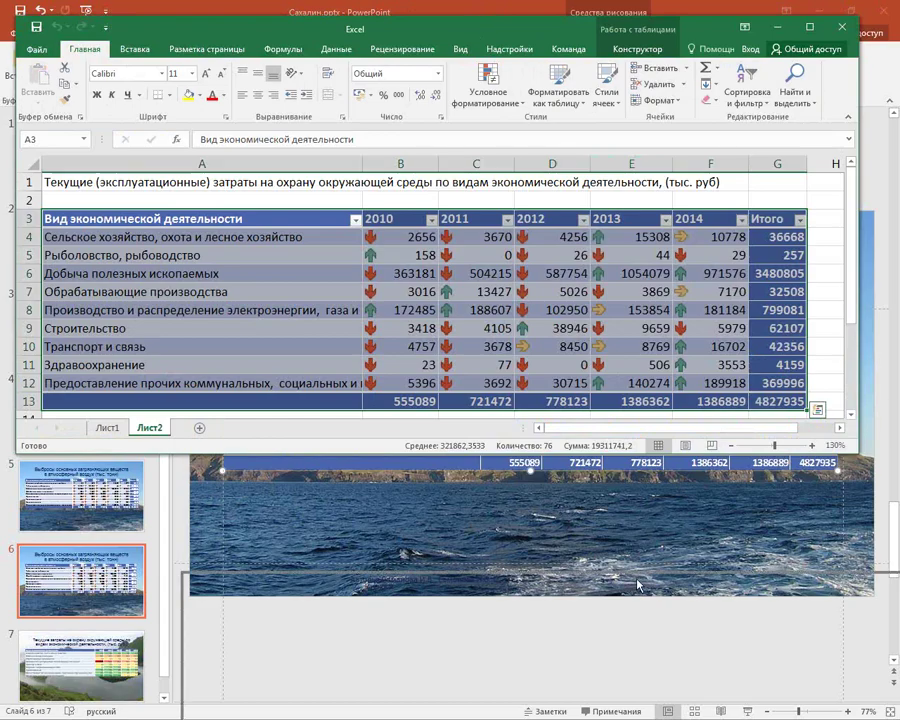
Change Лист2 cell B4 to 4545 in Excel, then save and close the workbook.
key(super+Up)
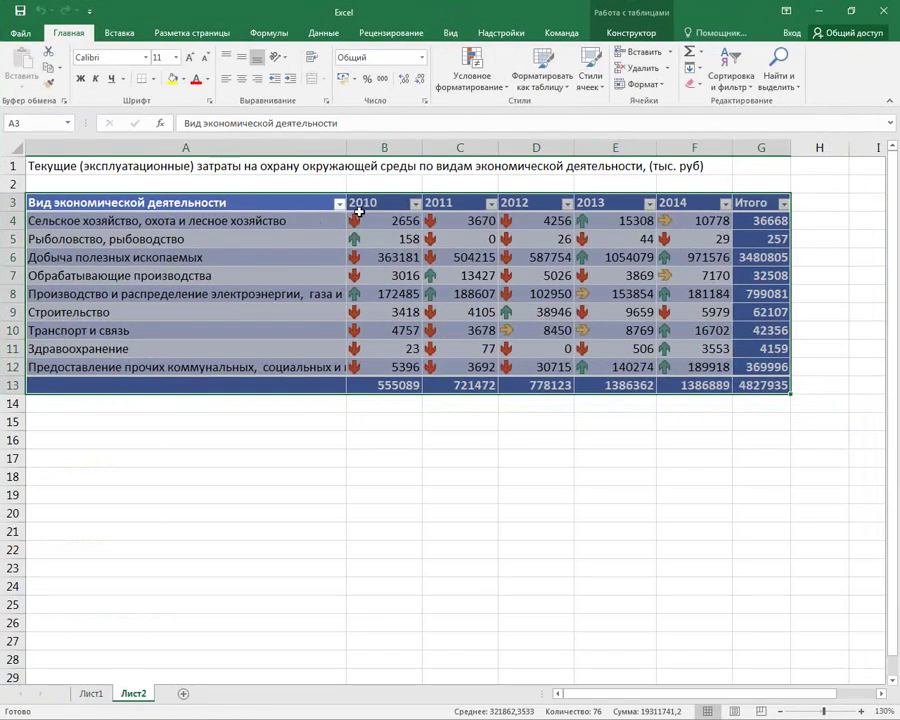
drag(350, 6, 420, 138)
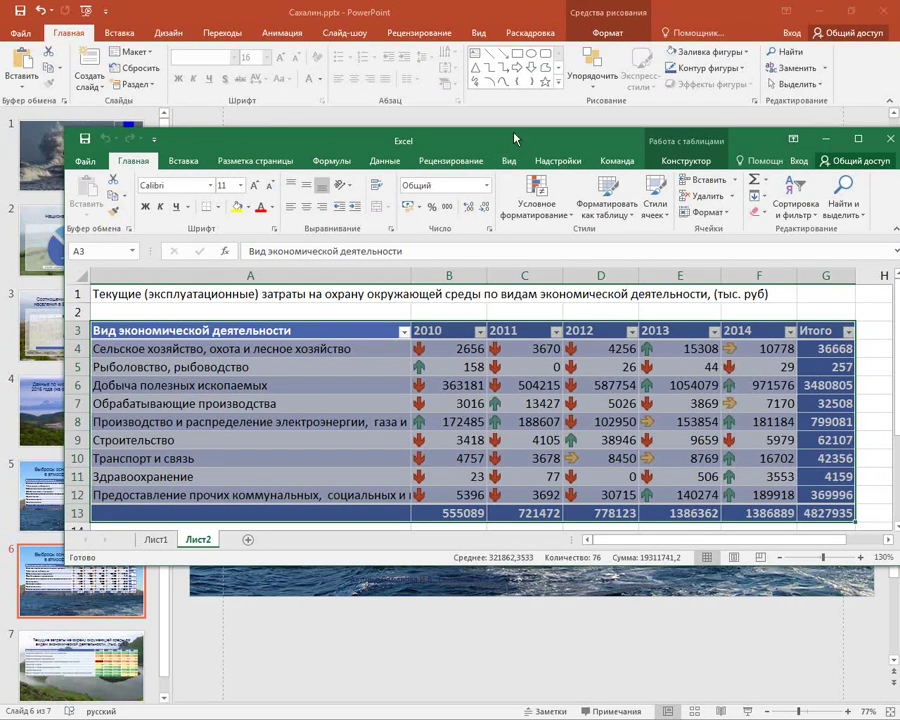
drag(515, 138, 515, 68)
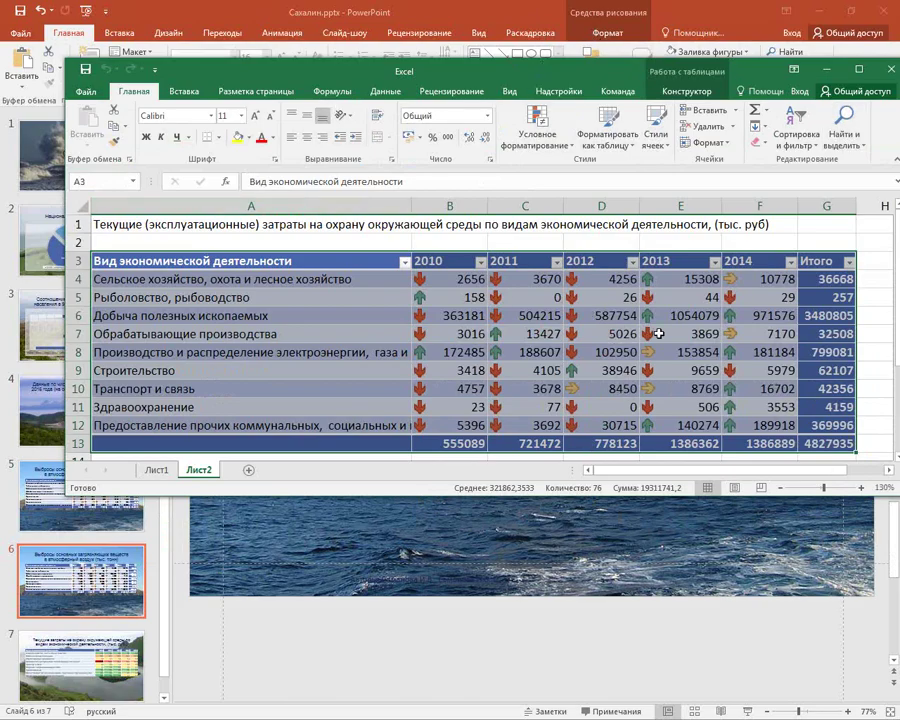
click(461, 280)
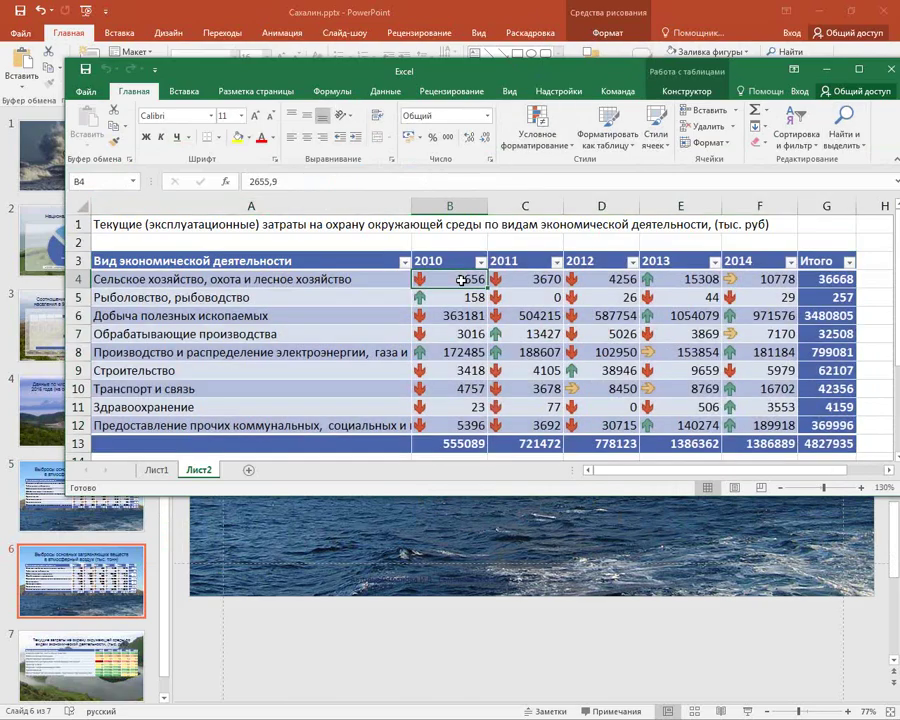
text(4545)
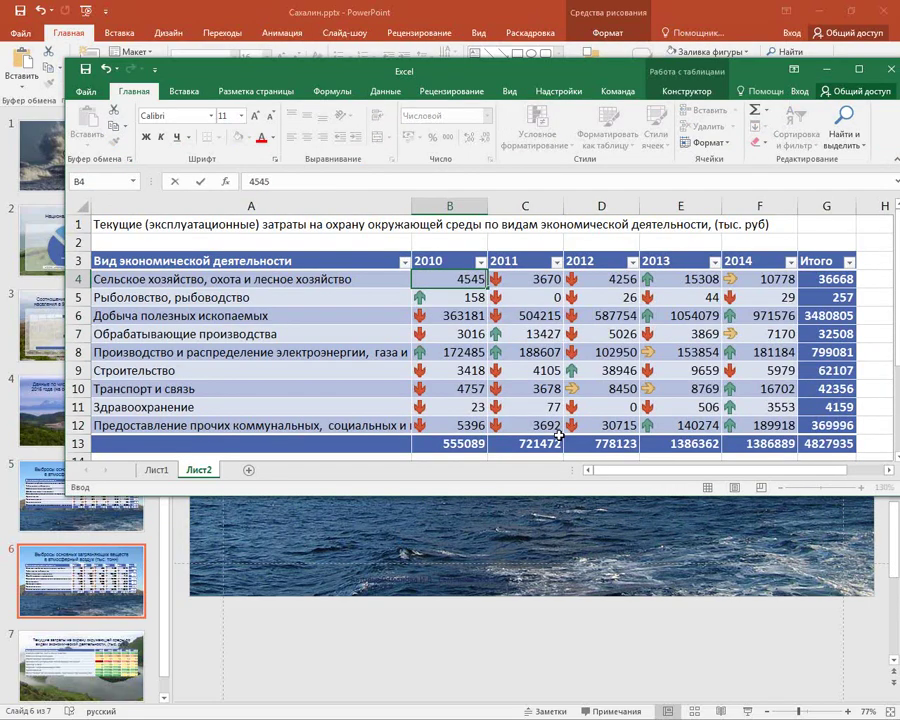
key(Return)
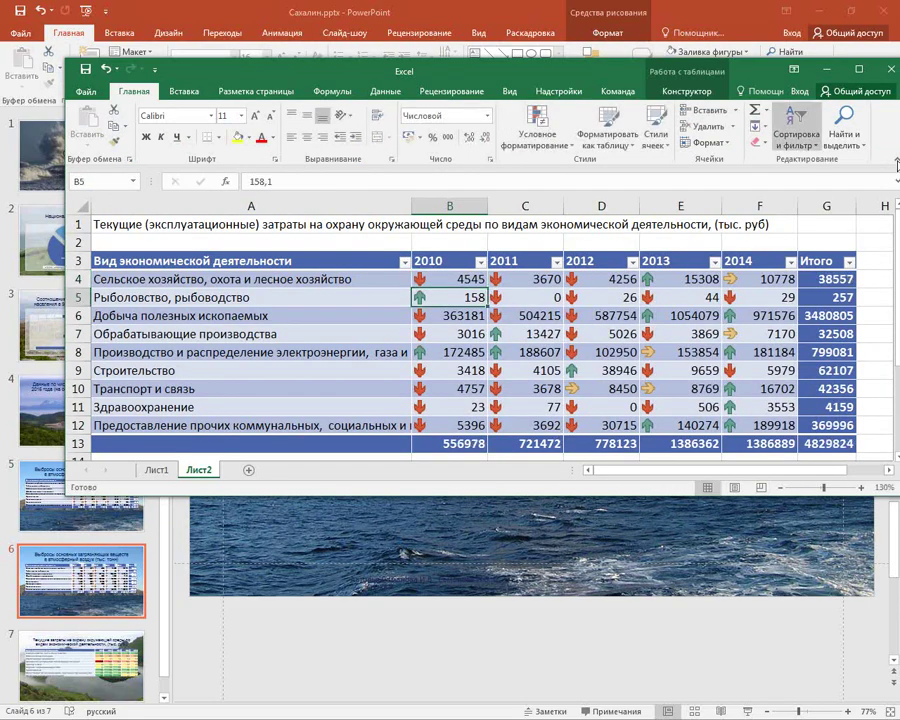
key(alt+F4)
click(386, 383)
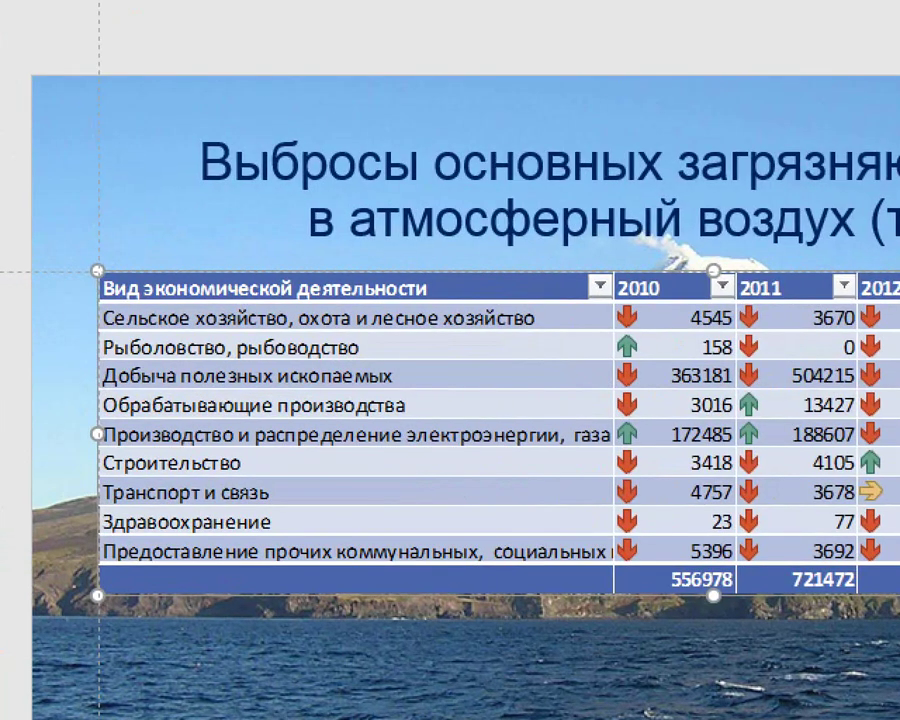
drag(735, 205, 845, 182)
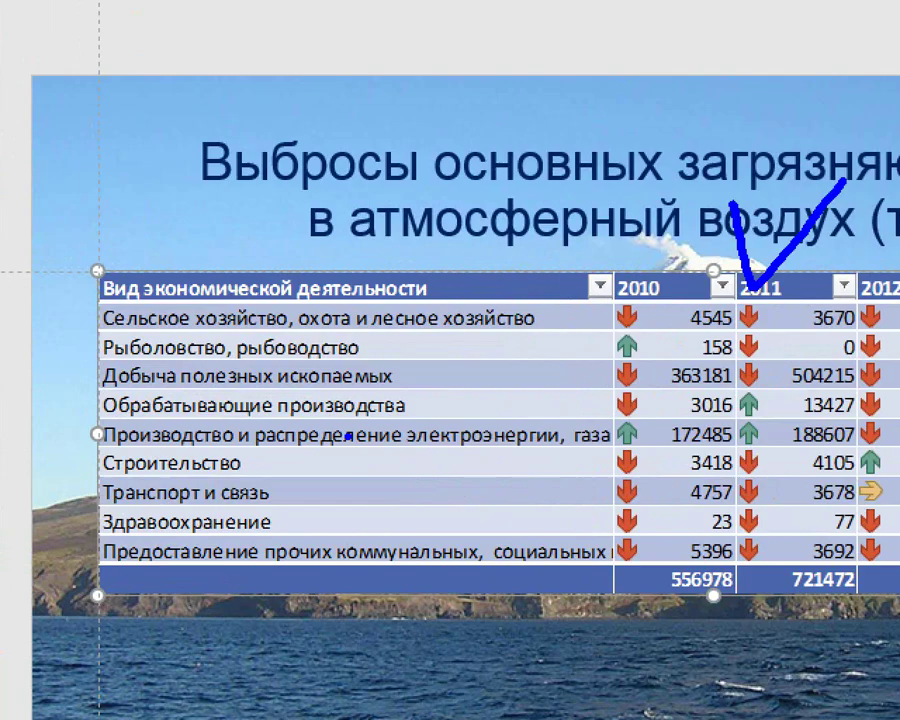
drag(5, 25, 38, 128)
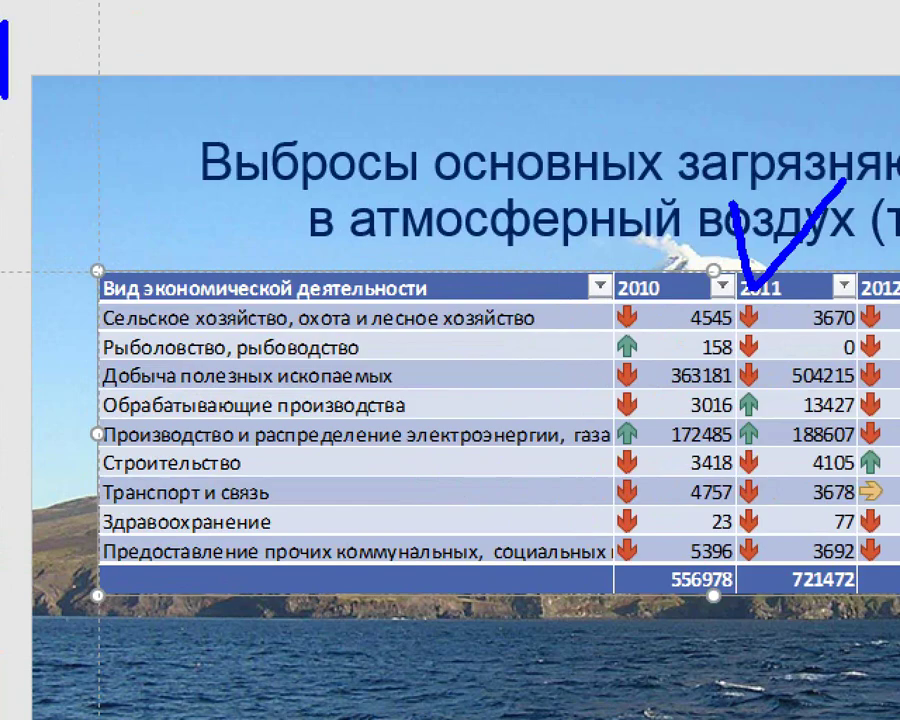
drag(5, 20, 57, 22)
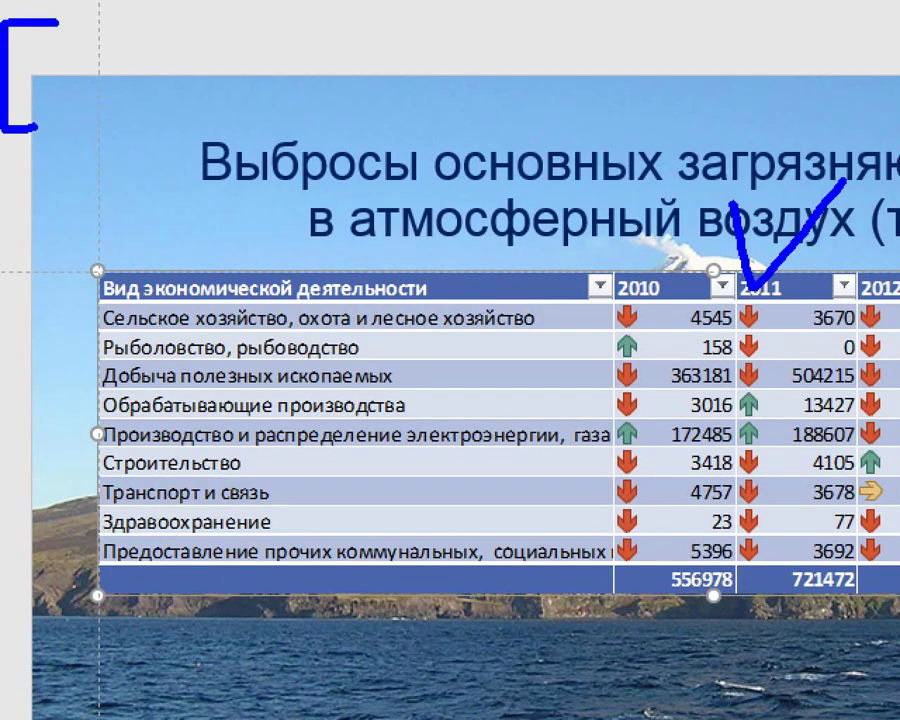
drag(5, 60, 60, 57)
drag(58, 23, 90, 70)
mouse_move(30, 85)
mouse_down()
mouse_move(63, 32)
mouse_move(100, 66)
mouse_up()
drag(160, 28, 140, 85)
mouse_move(165, 40)
mouse_down()
mouse_move(185, 30)
mouse_move(335, 60)
mouse_up()
mouse_move(105, 128)
mouse_down()
mouse_move(298, 368)
mouse_move(490, 385)
mouse_up()
drag(460, 300, 300, 410)
mouse_move(133, 158)
mouse_down()
mouse_move(175, 167)
mouse_move(225, 200)
mouse_move(215, 280)
mouse_up()
drag(125, 245, 230, 285)
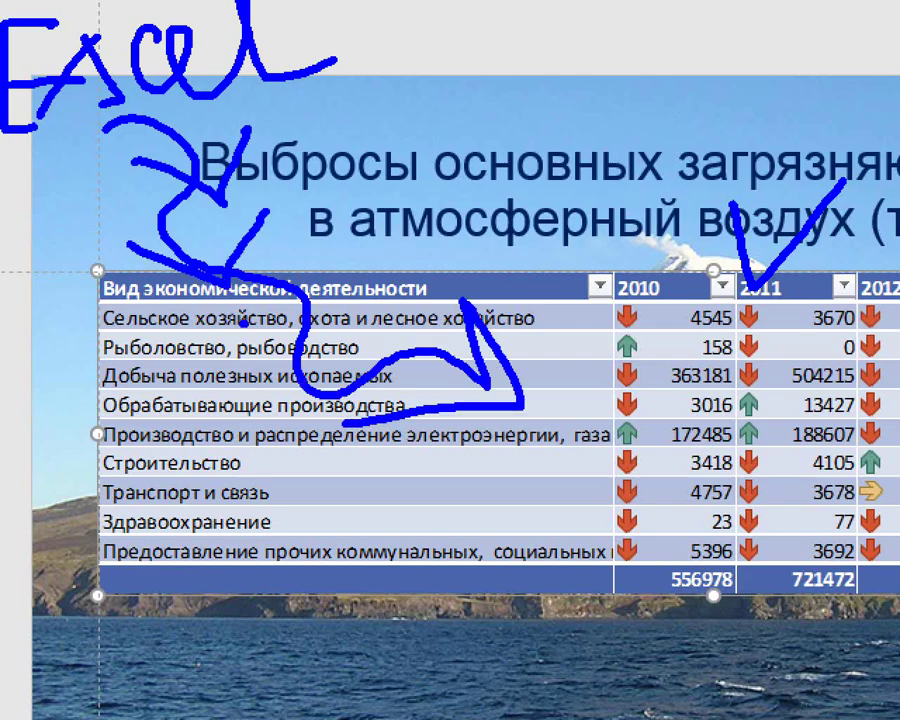
drag(358, 284, 305, 345)
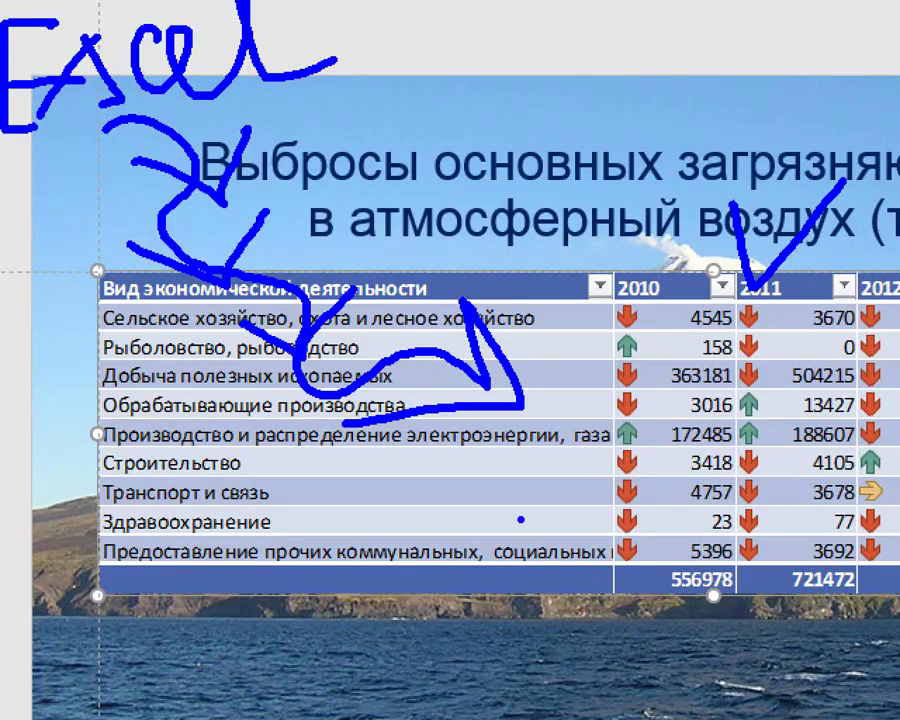
key(Escape)
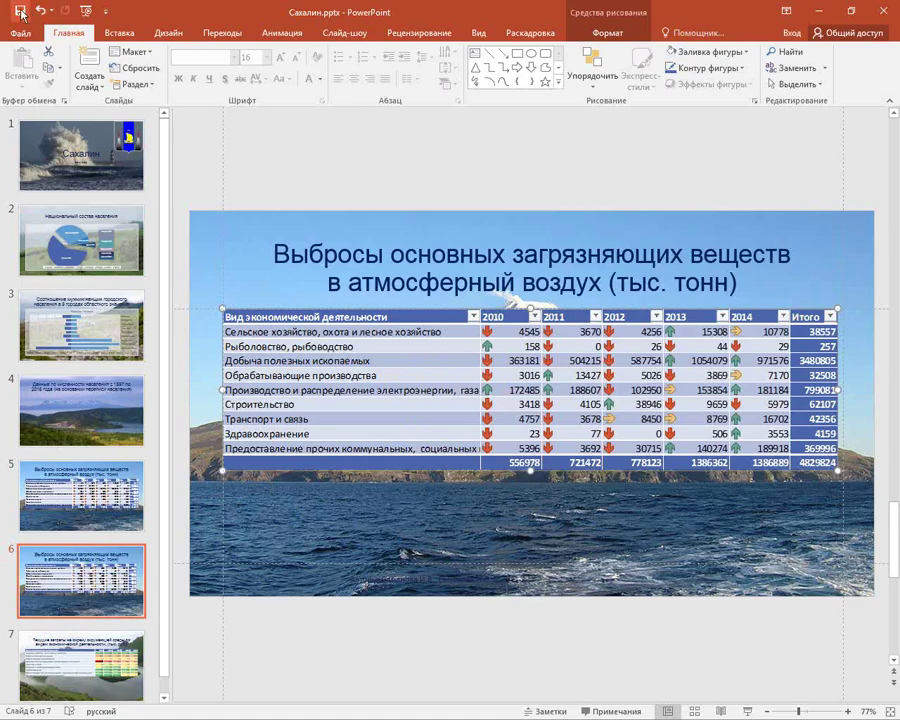
click(22, 40)
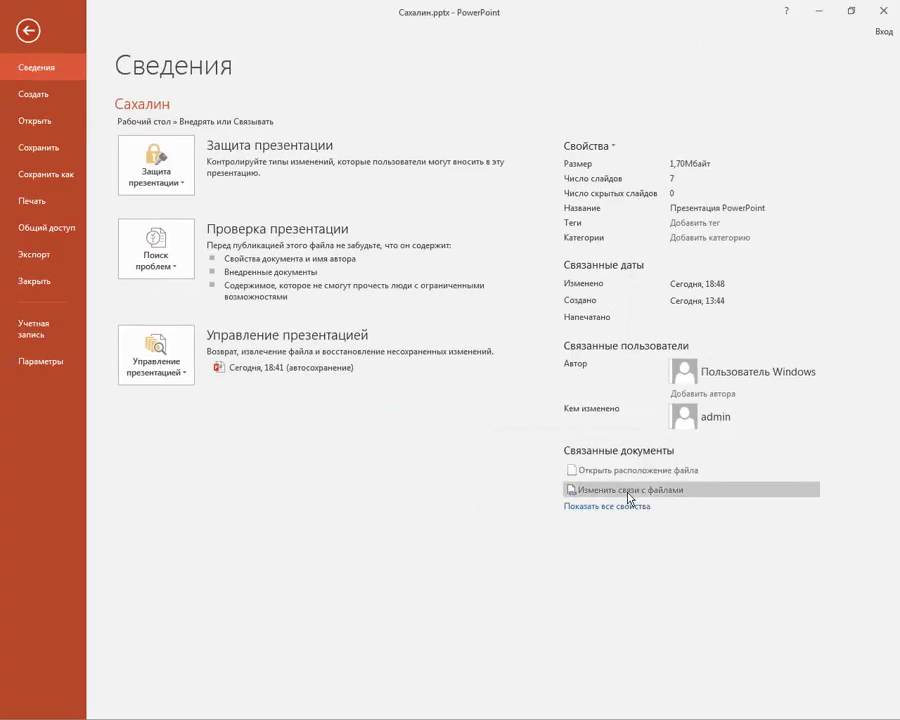
click(628, 491)
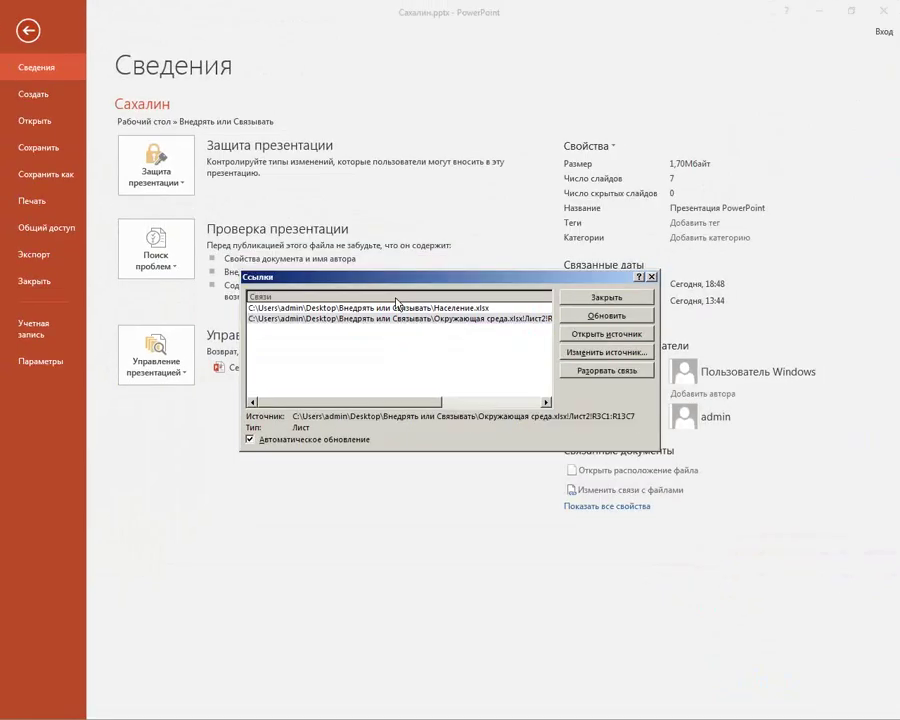
click(394, 307)
drag(420, 402, 530, 402)
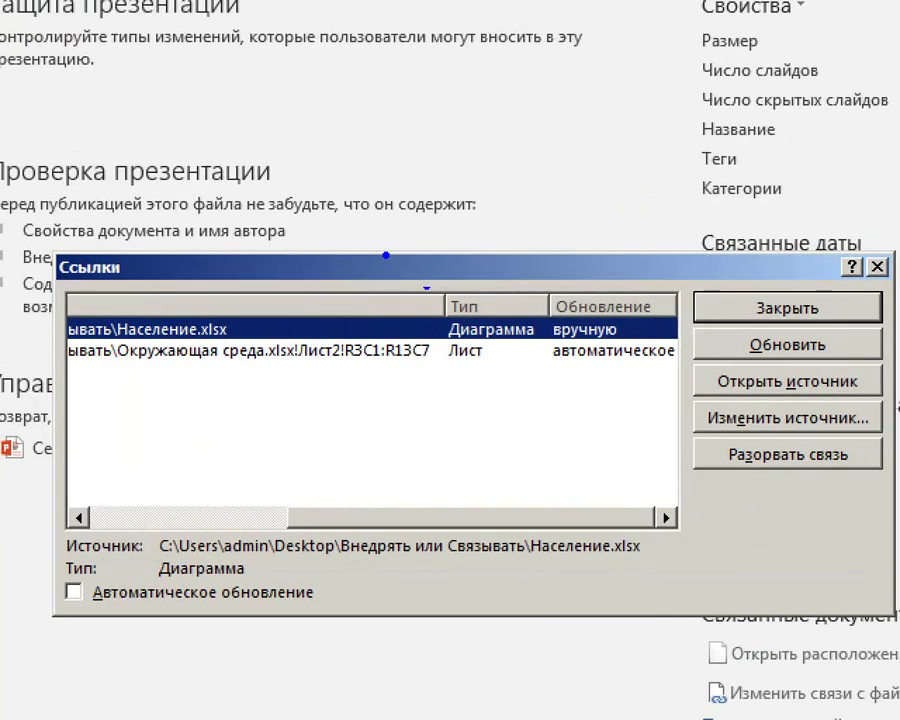
drag(386, 254, 602, 372)
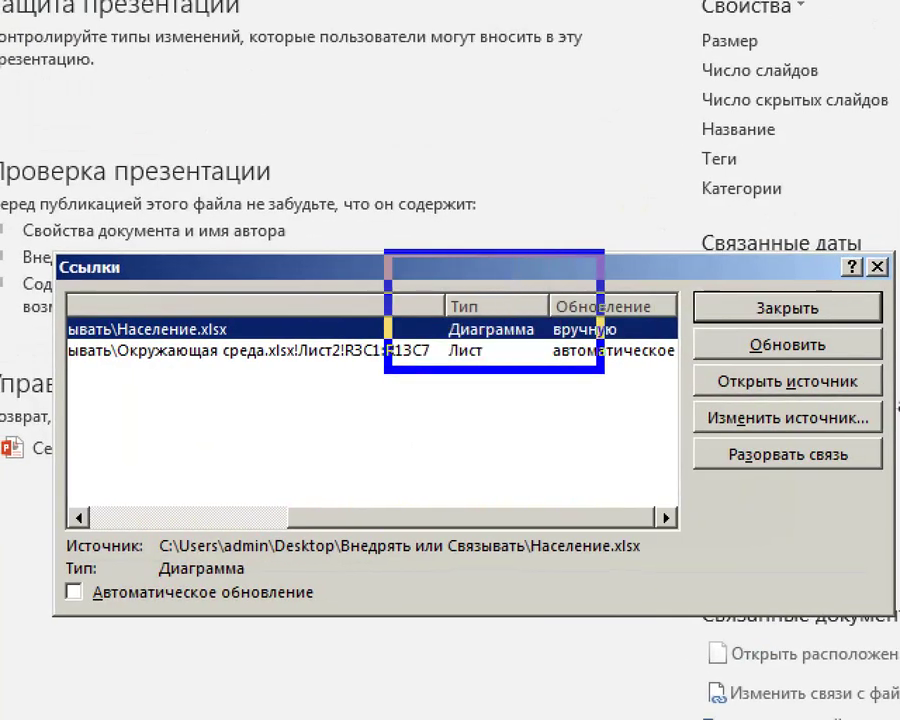
mouse_move(366, 376)
mouse_down()
mouse_move(330, 393)
mouse_move(397, 418)
mouse_up()
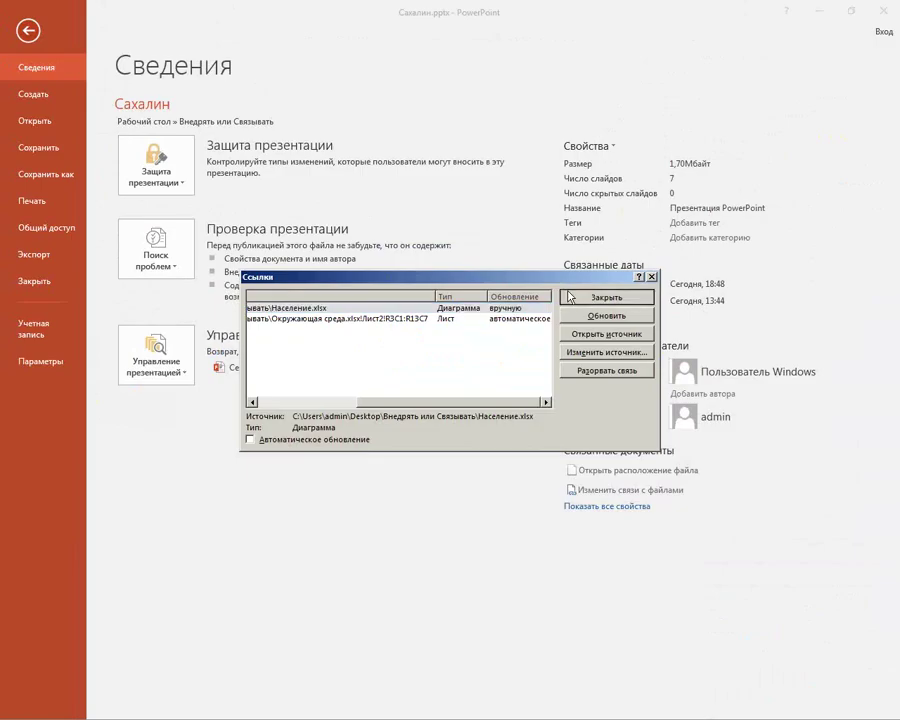
key(Escape)
click(22, 30)
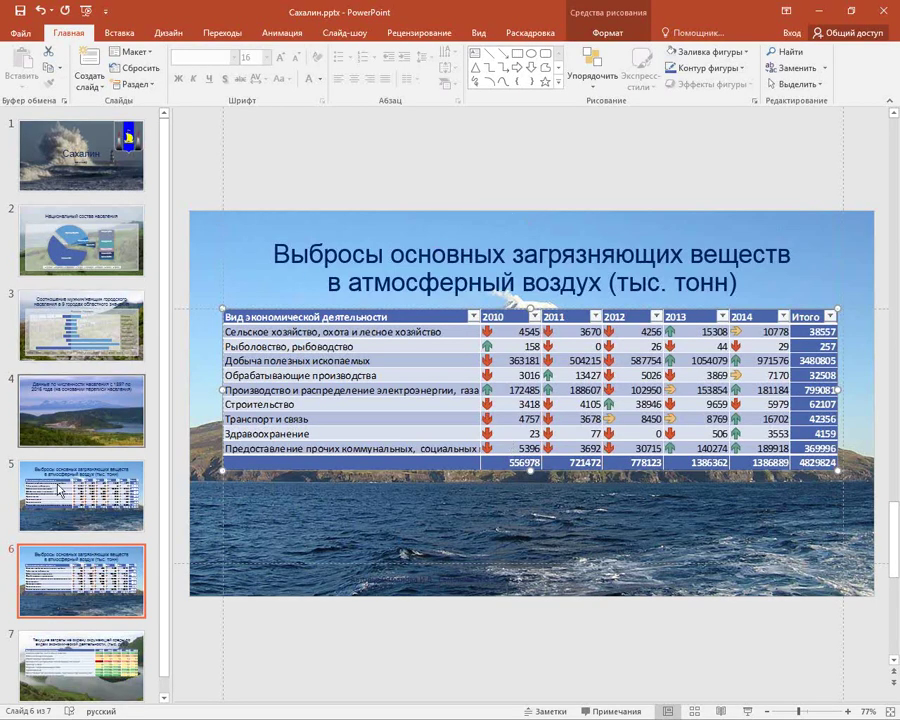
Check the linked table's options, then delete slide 4 with population data and save.
right_click(527, 318)
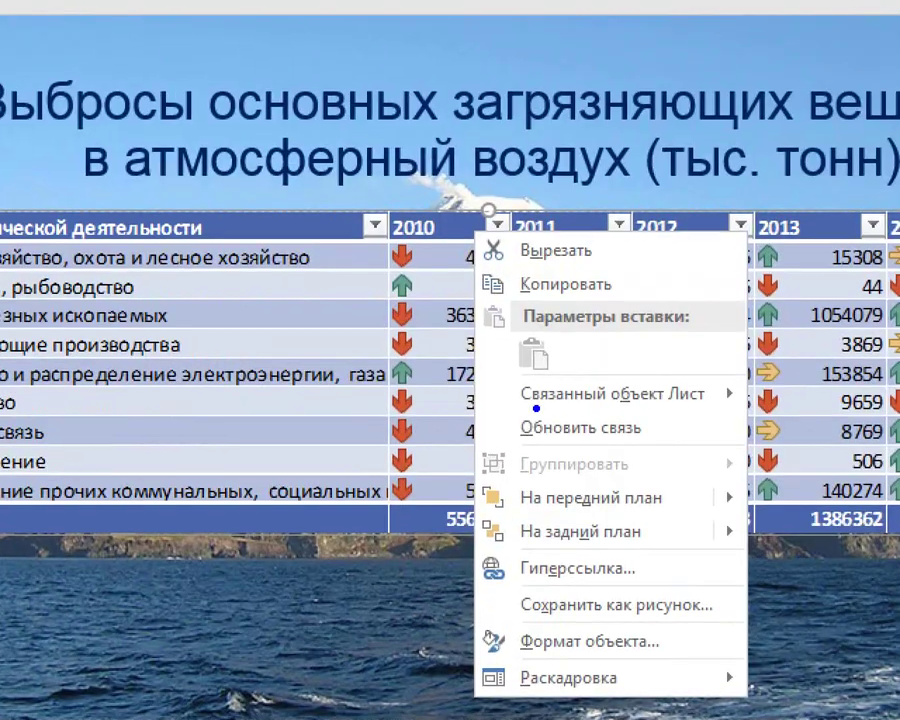
click(580, 428)
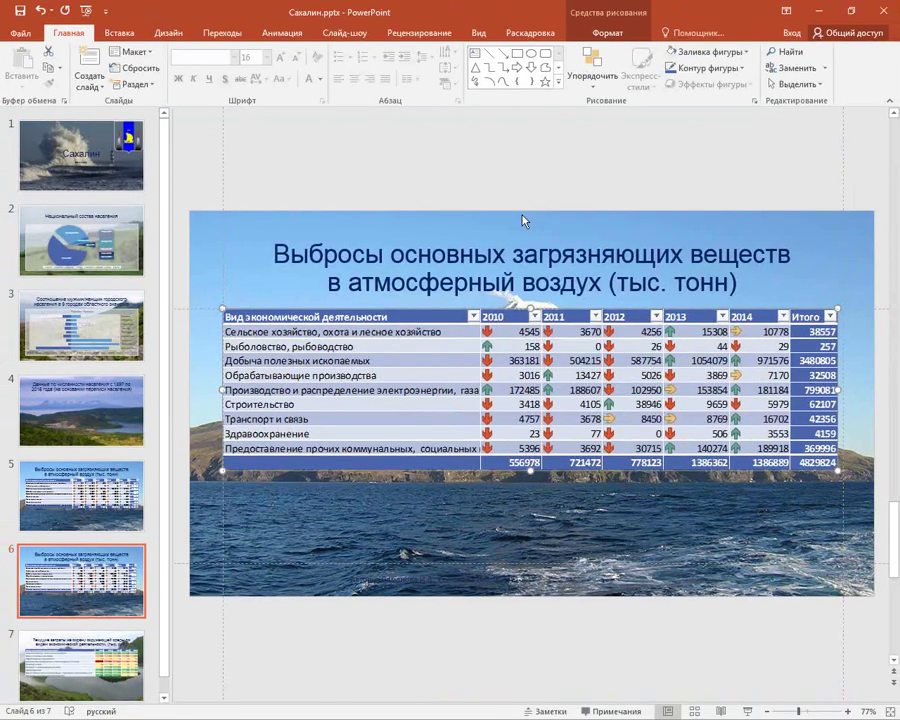
click(110, 395)
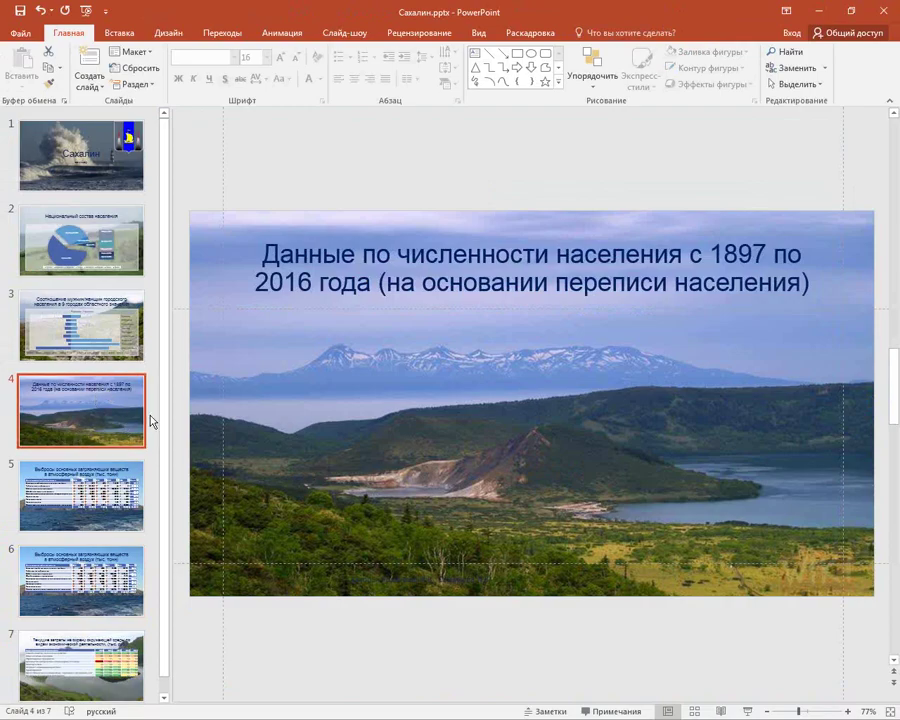
key(Delete)
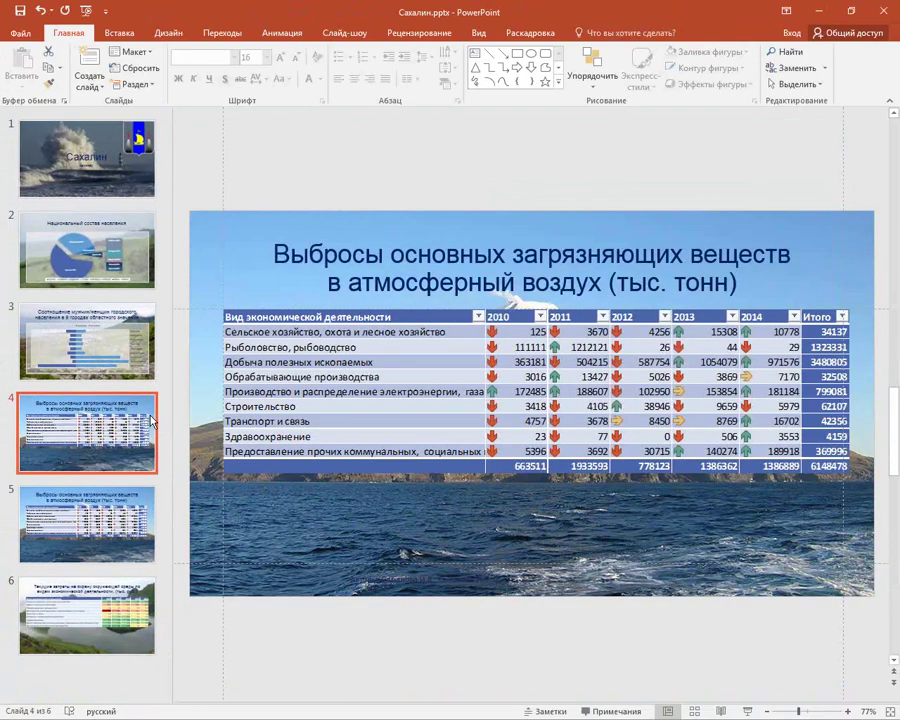
click(14, 11)
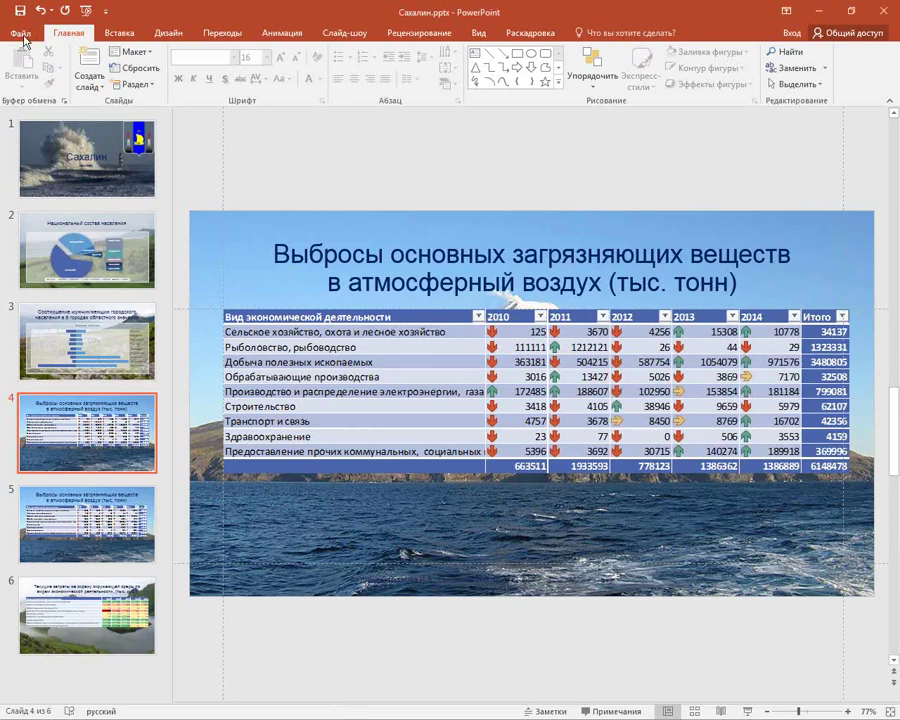
Bring up Package for CD from Export, listing Сахалин.pptx under the CD name Презентация.
click(24, 33)
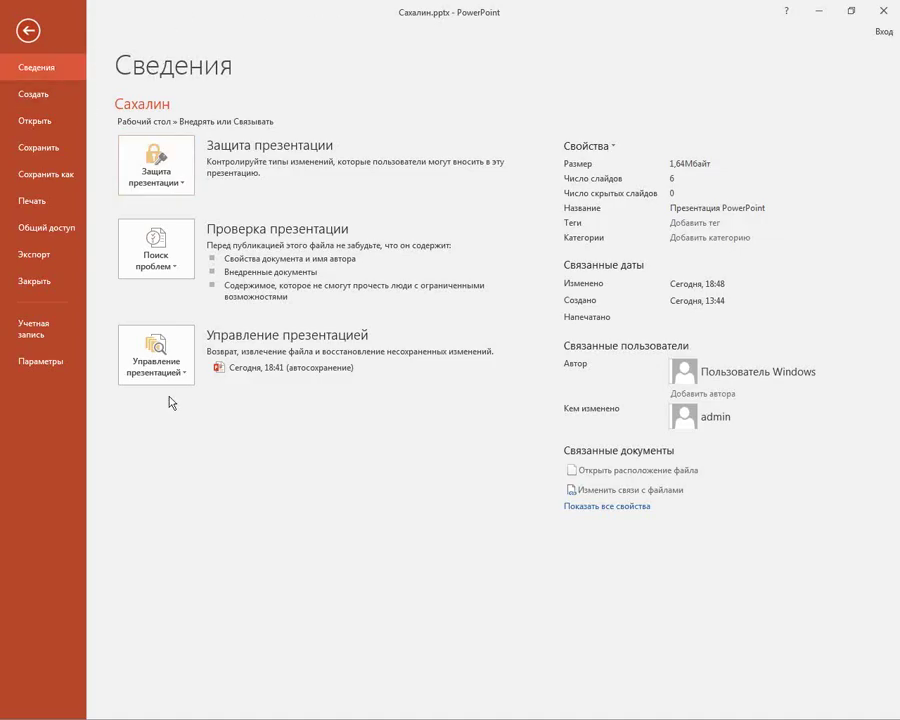
click(35, 255)
click(197, 221)
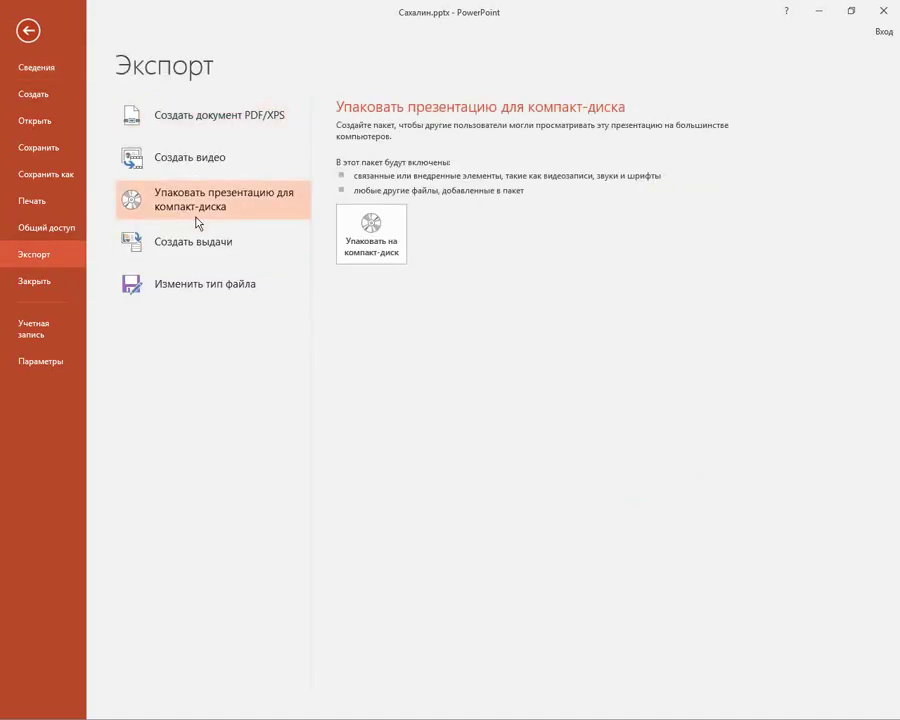
mouse_move(2, 237)
mouse_down()
mouse_move(92, 283)
mouse_move(190, 250)
mouse_move(180, 238)
mouse_move(165, 246)
mouse_move(203, 248)
mouse_up()
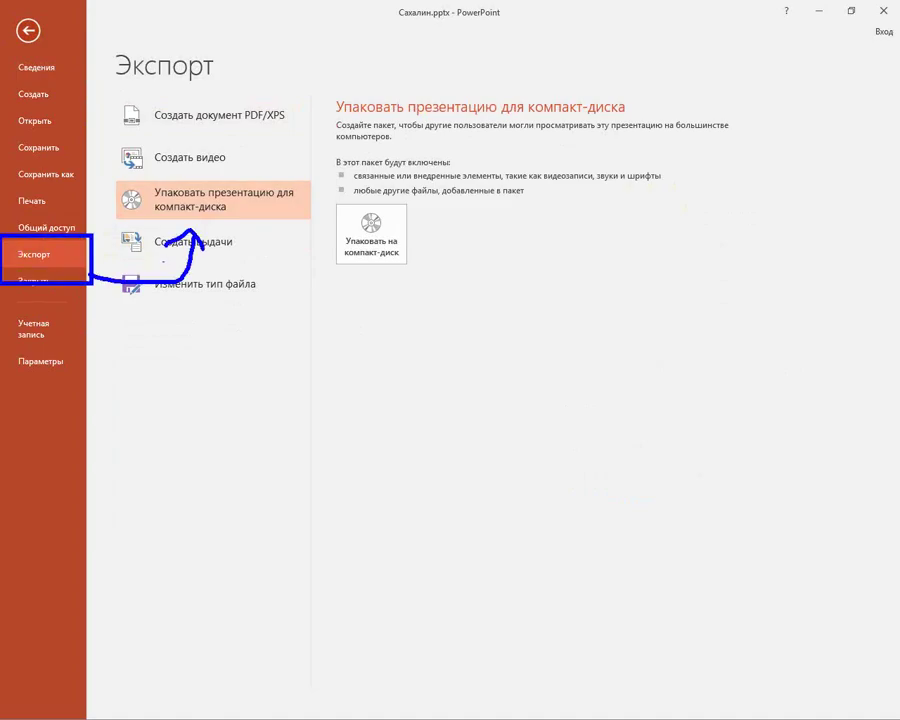
drag(96, 172, 314, 233)
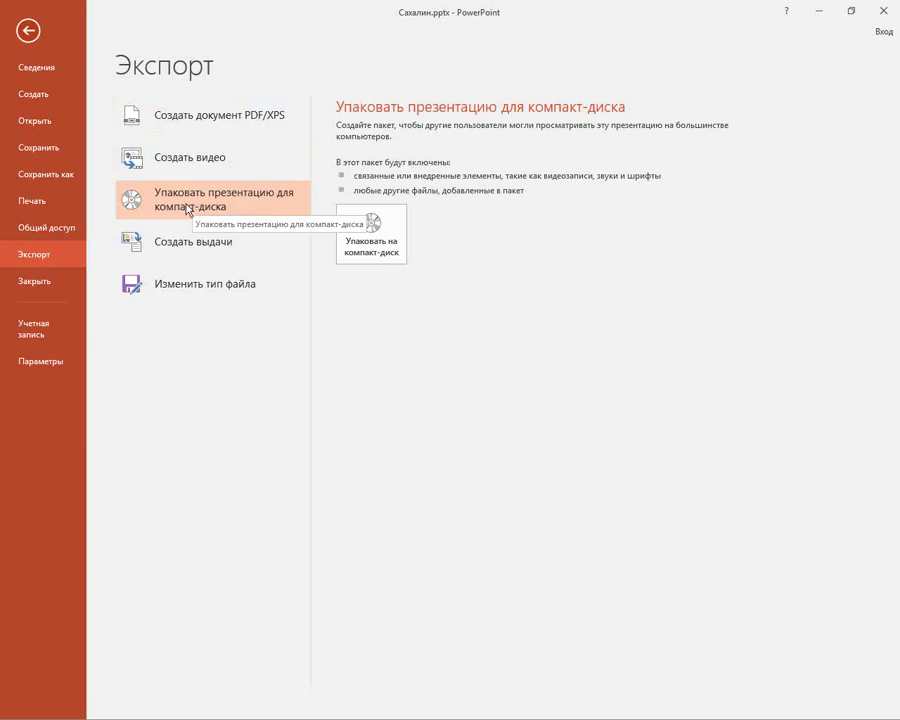
click(345, 234)
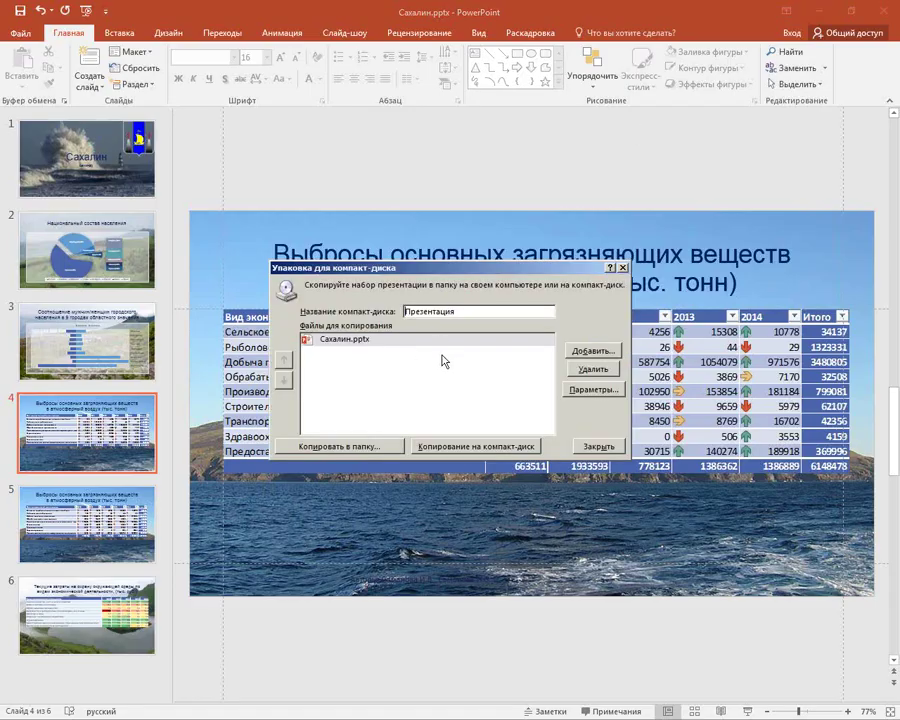
Copy the package to a Desktop folder including the linked Excel files, then close the packaging windows.
click(333, 446)
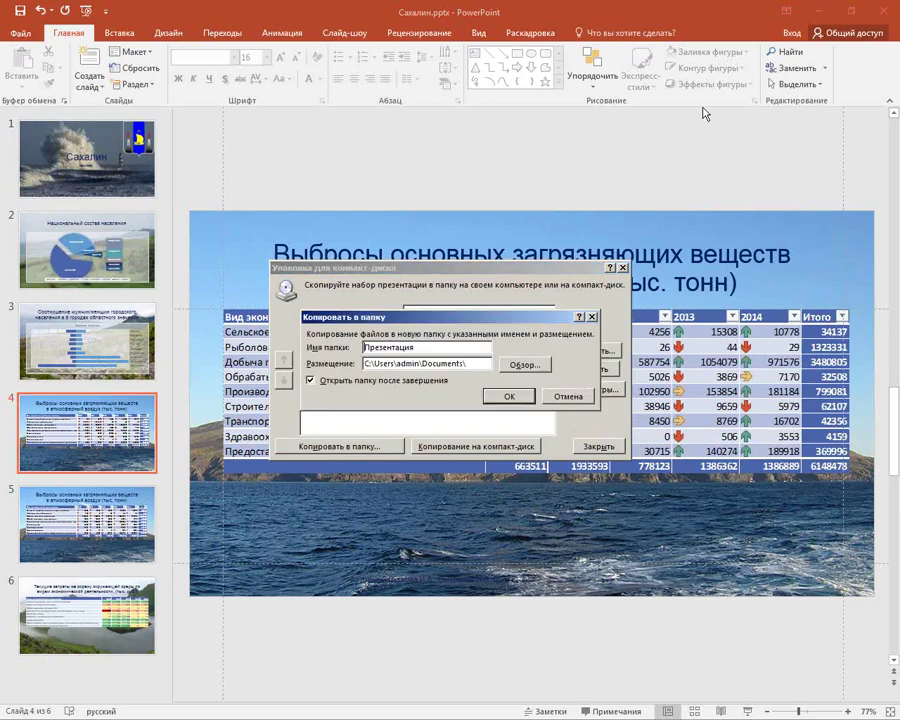
click(524, 364)
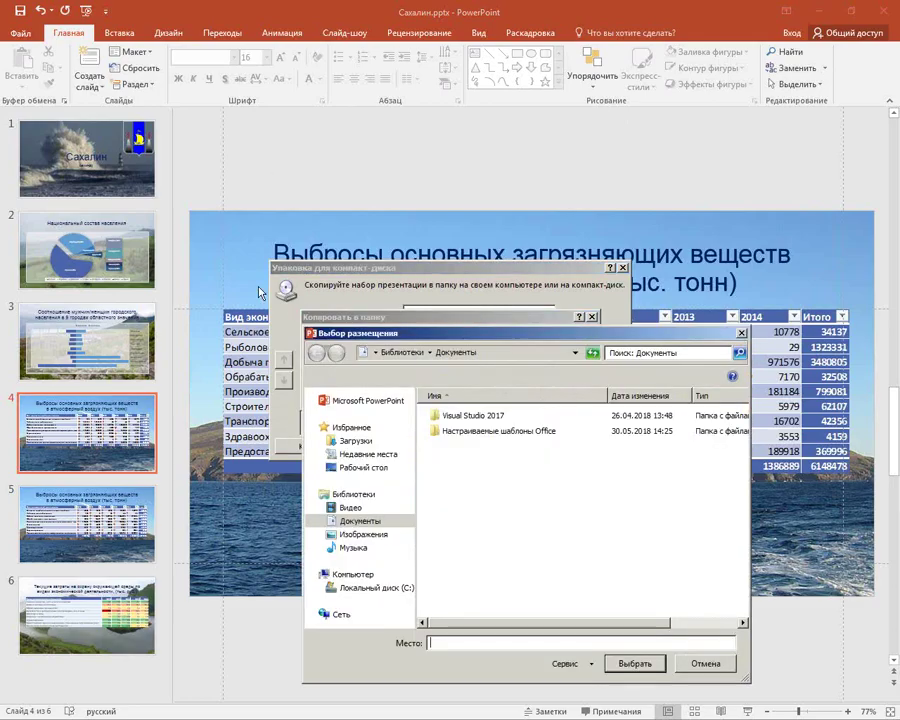
click(362, 467)
click(634, 663)
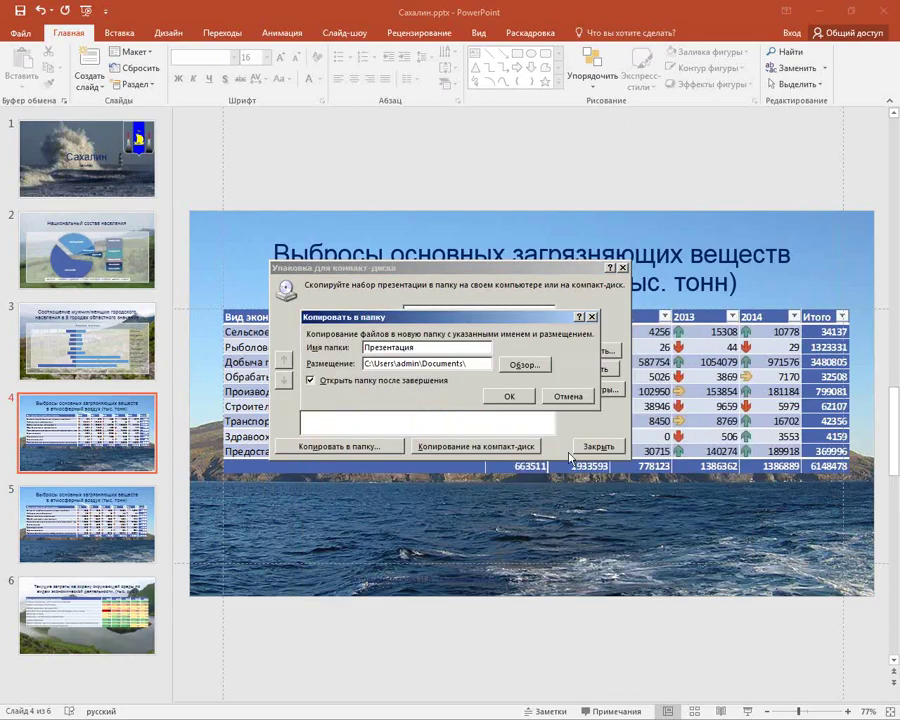
click(509, 453)
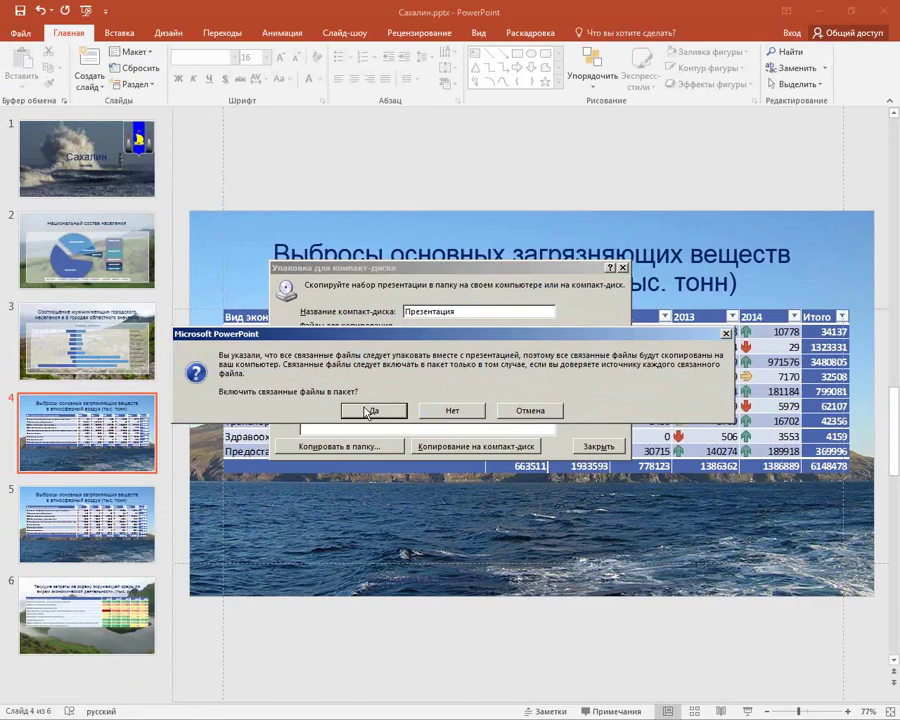
click(372, 409)
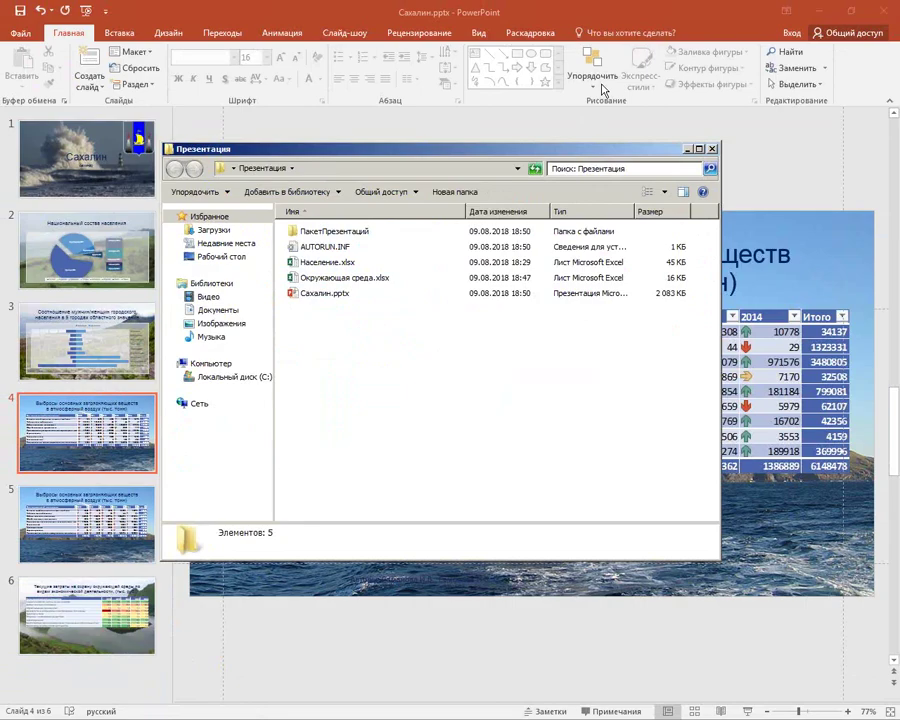
click(712, 149)
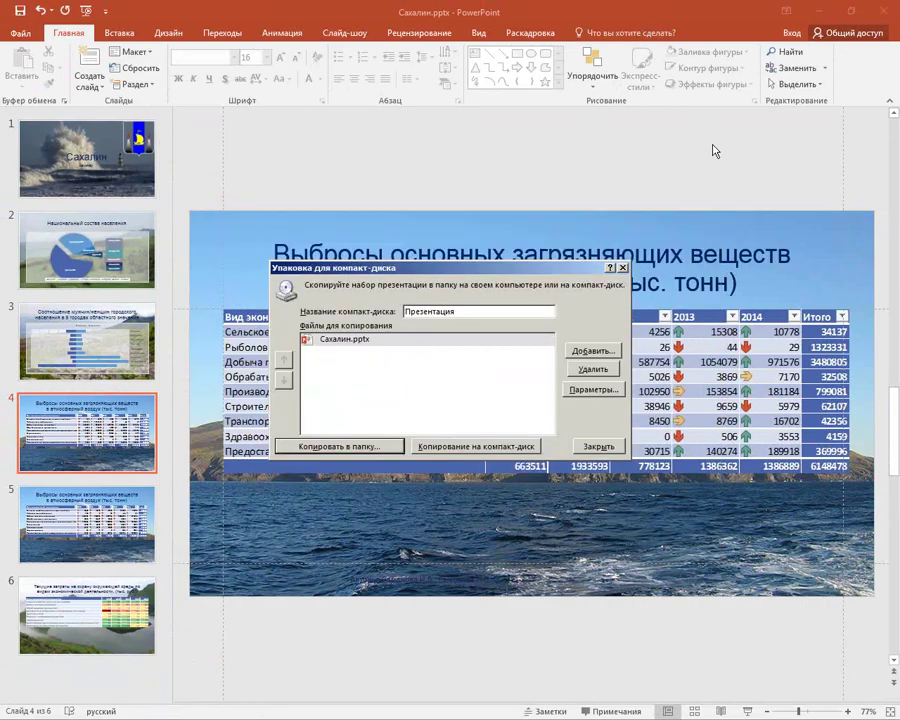
click(622, 270)
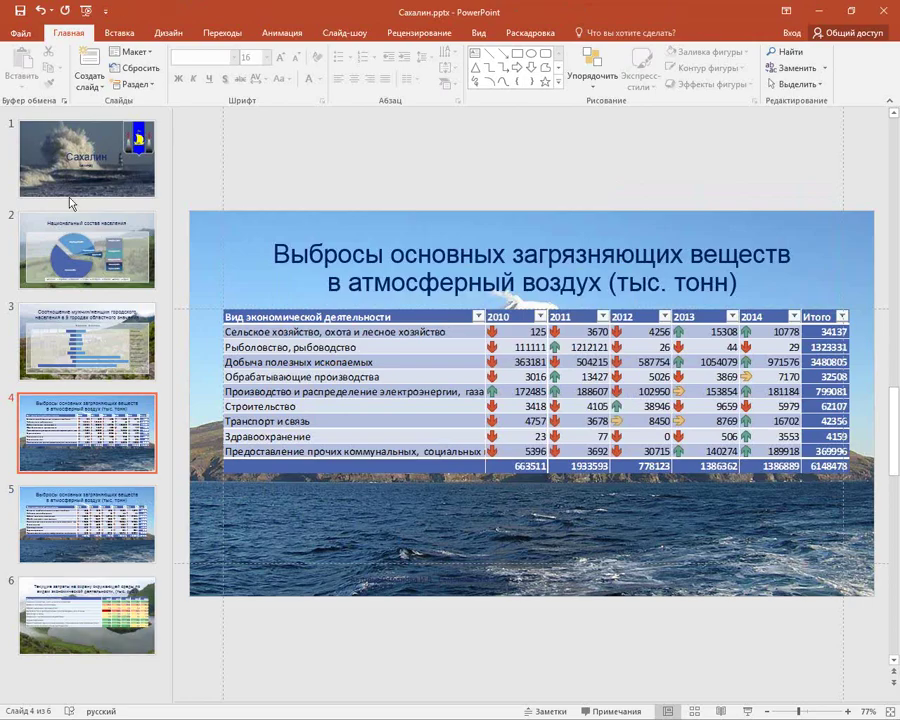
Review slides 1, 2, 6 and 5 and save the presentation.
click(112, 162)
key(Down)
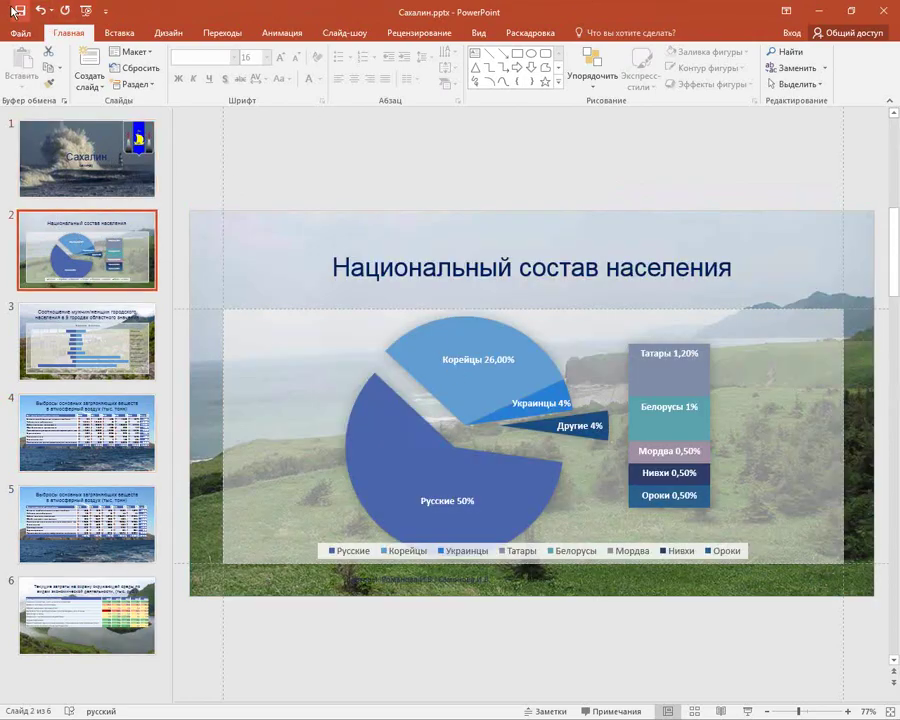
click(19, 10)
click(144, 582)
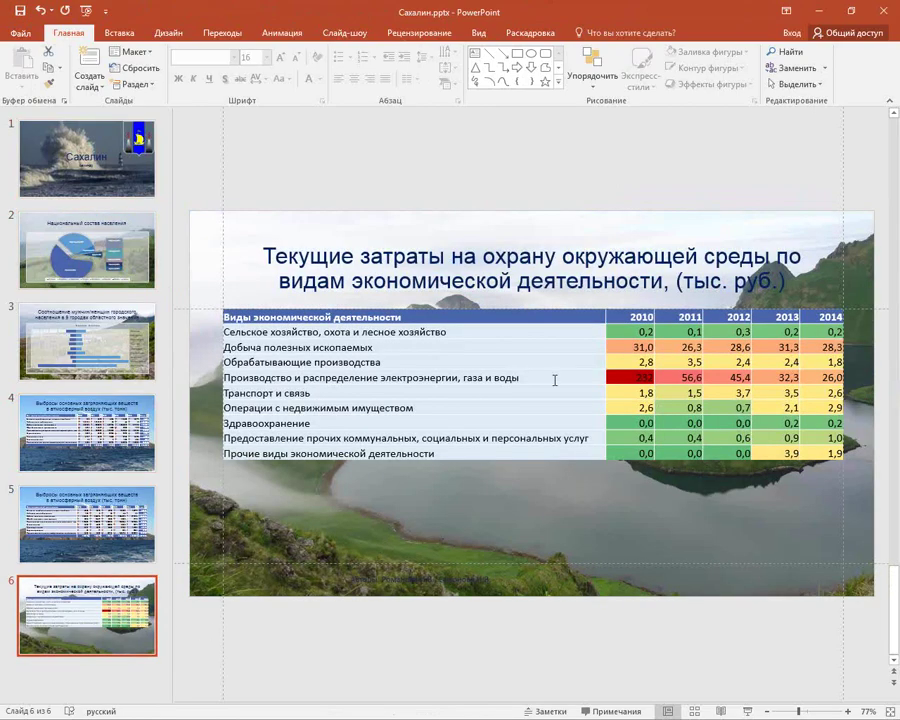
key(Up)
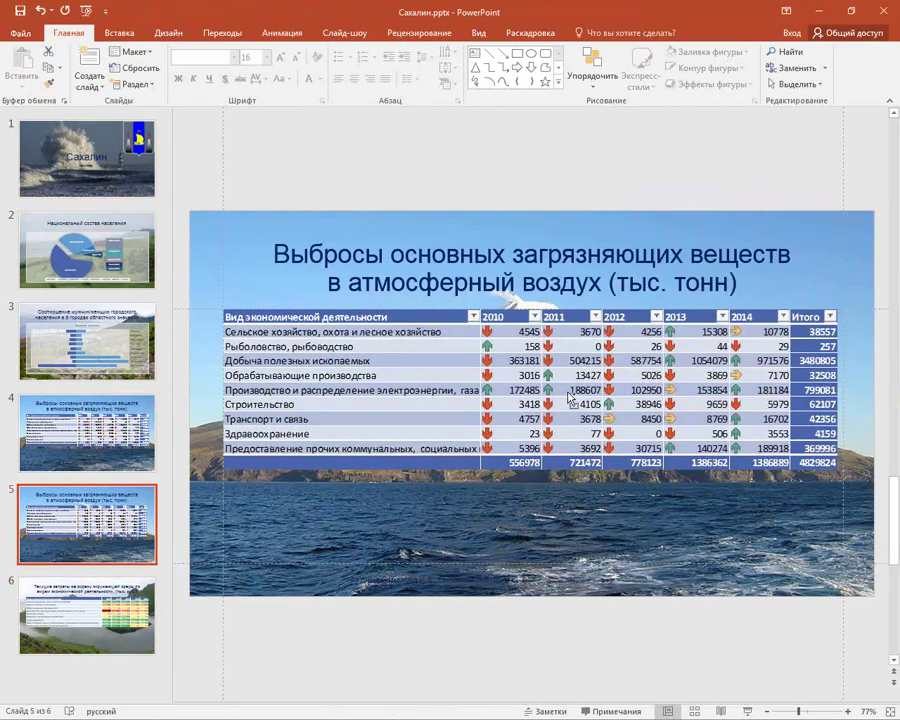
mouse_move(516, 286)
mouse_down()
mouse_move(545, 346)
mouse_move(612, 325)
mouse_up()
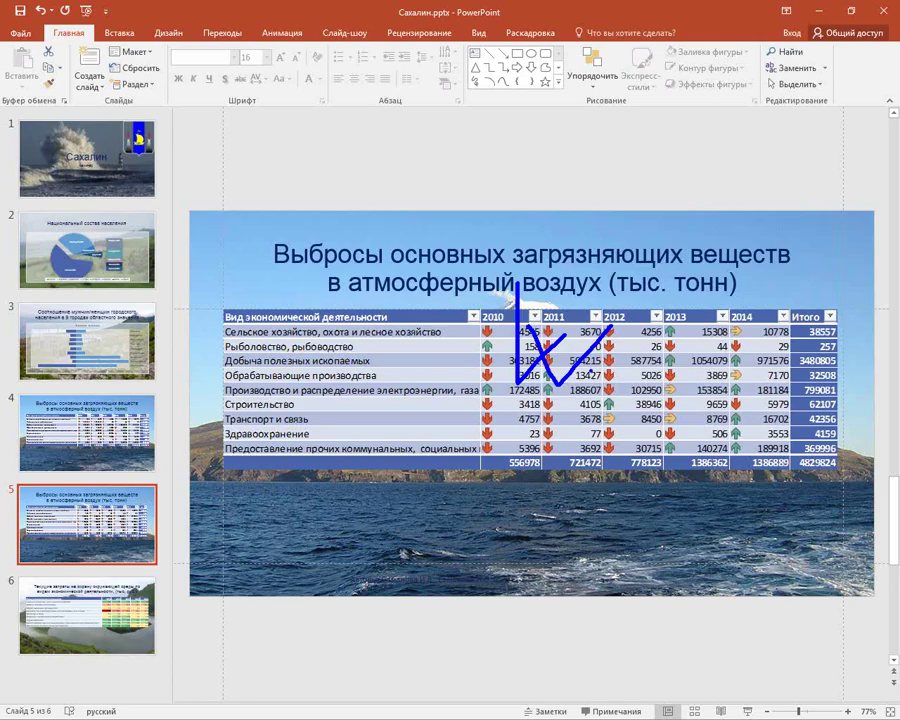
key(Escape)
Delete Окружающая среда.xlsx from the Внедрять или Связывать folder and return to PowerPoint.
key(alt+Tab)
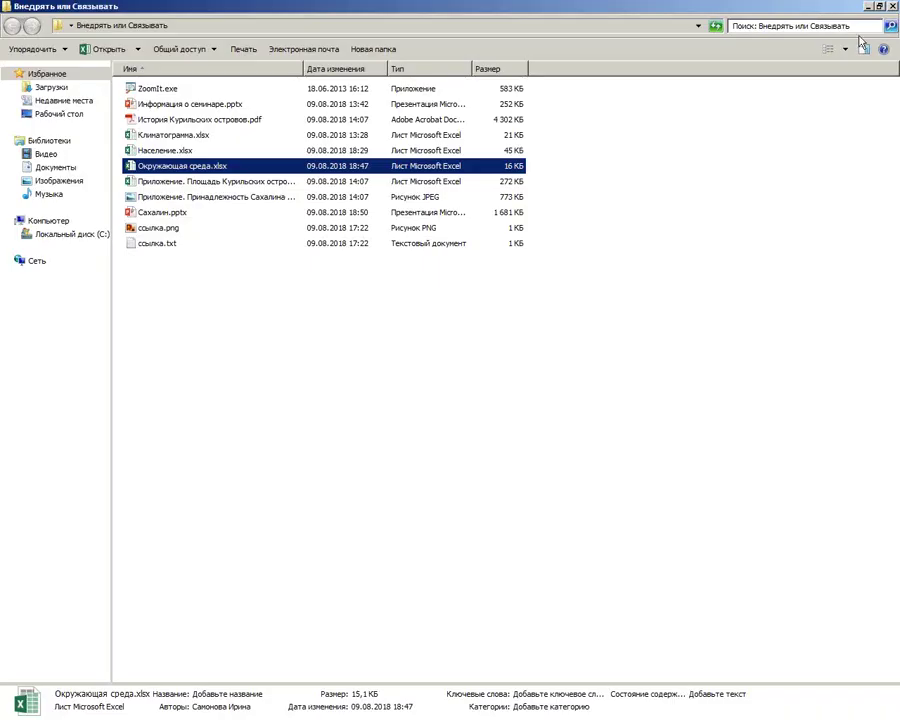
click(304, 320)
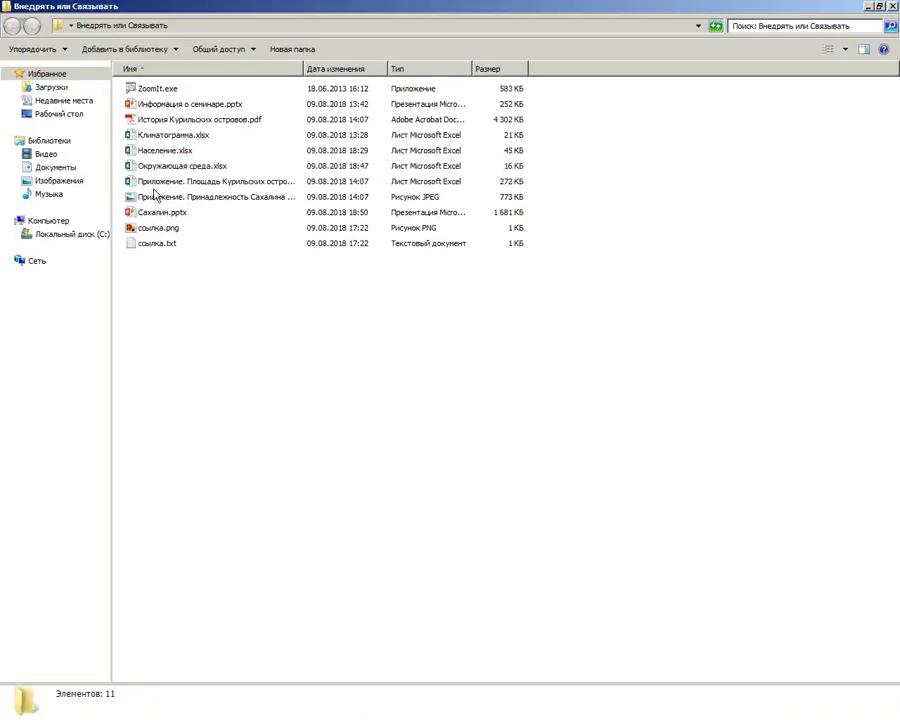
click(170, 153)
click(196, 167)
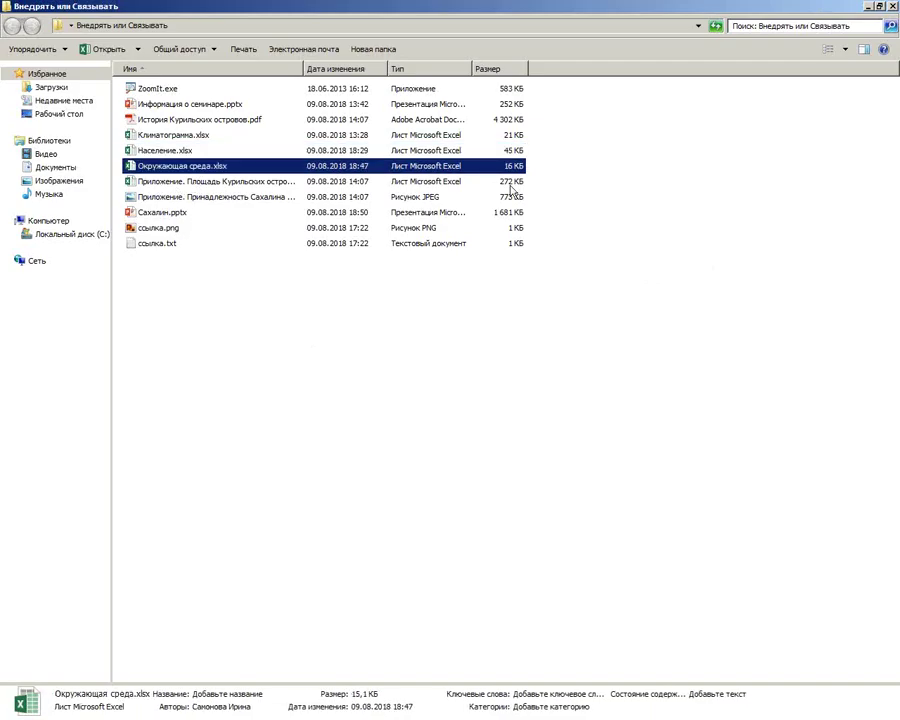
key(Delete)
key(Return)
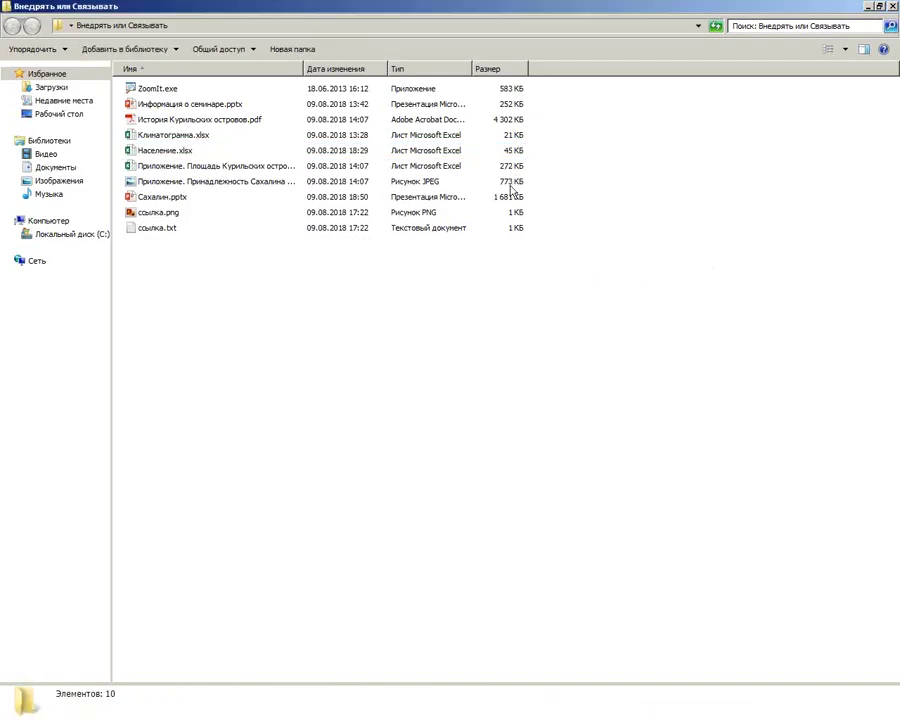
key(alt+Tab)
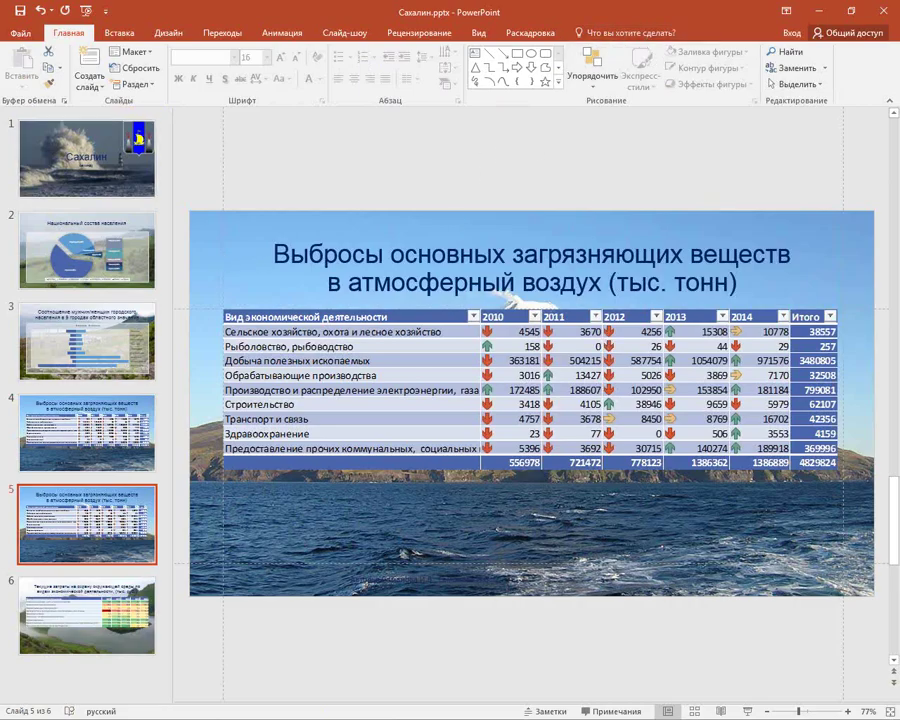
Try opening the linked table on slide 5 and dismiss the unavailable-source warning.
click(528, 373)
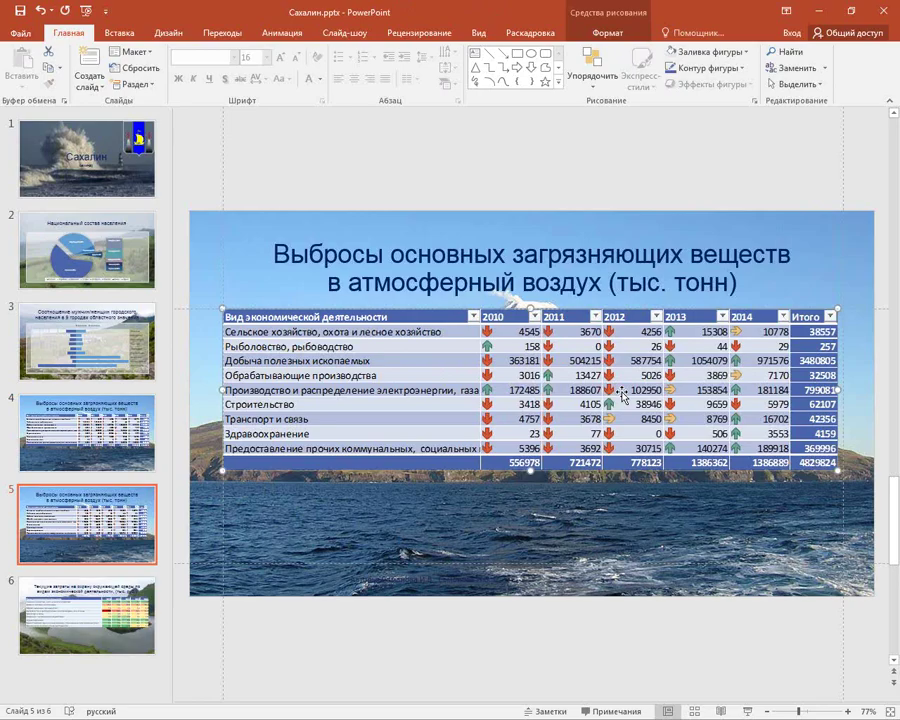
double_click(526, 386)
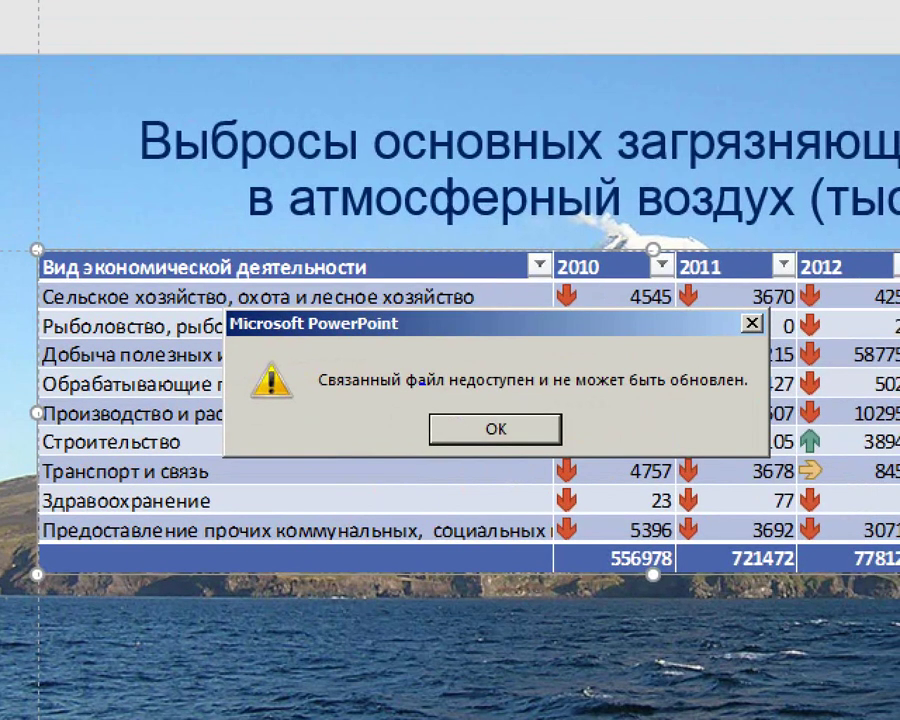
drag(548, 507, 640, 478)
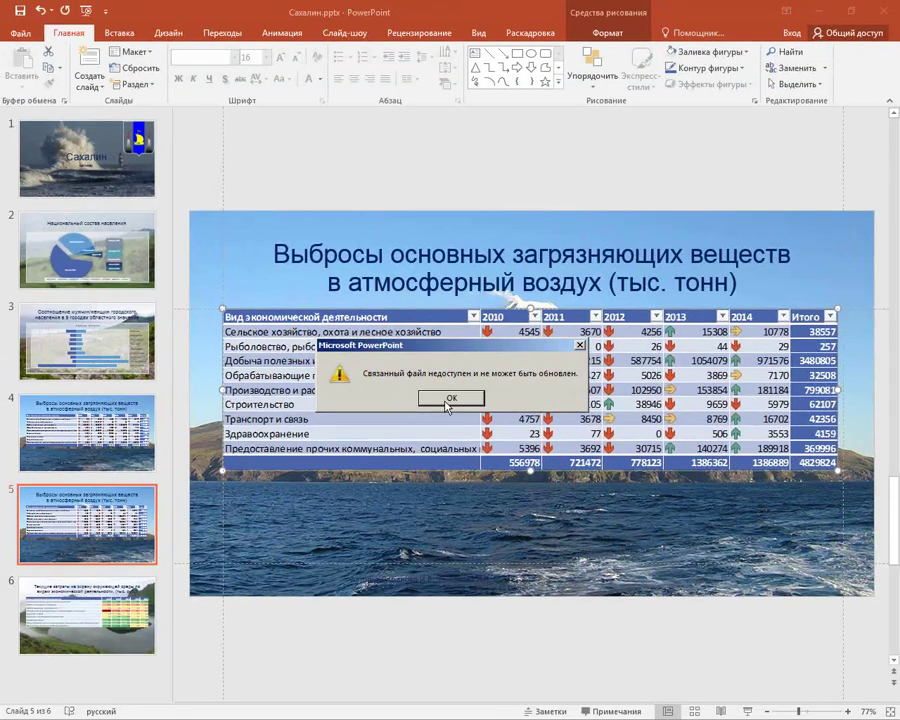
click(447, 398)
Open slide 4's embedded table for in-place editing, then exit editing.
click(120, 438)
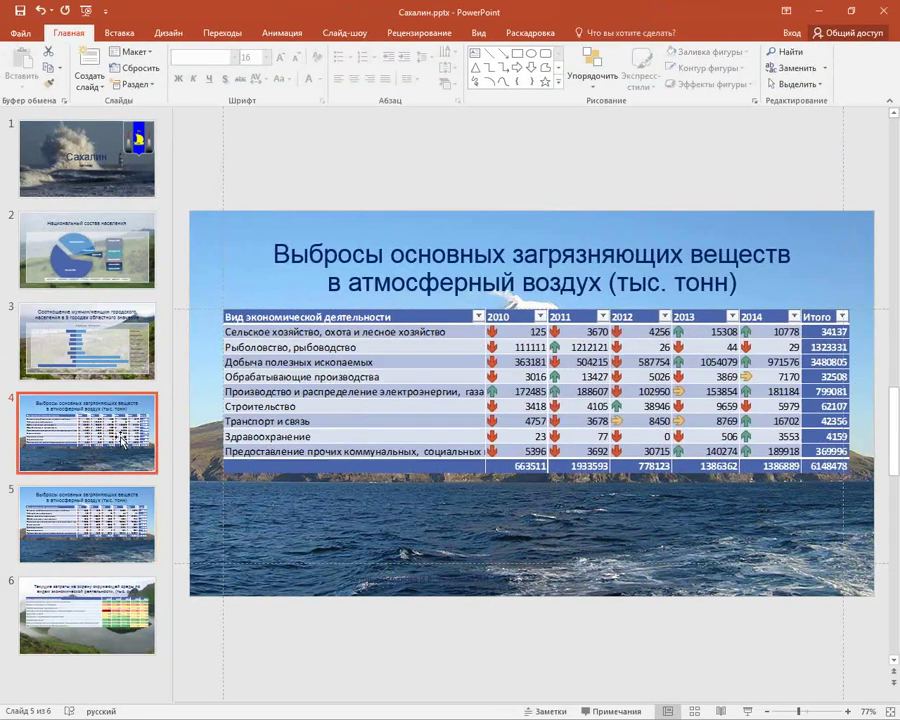
click(478, 402)
double_click(555, 406)
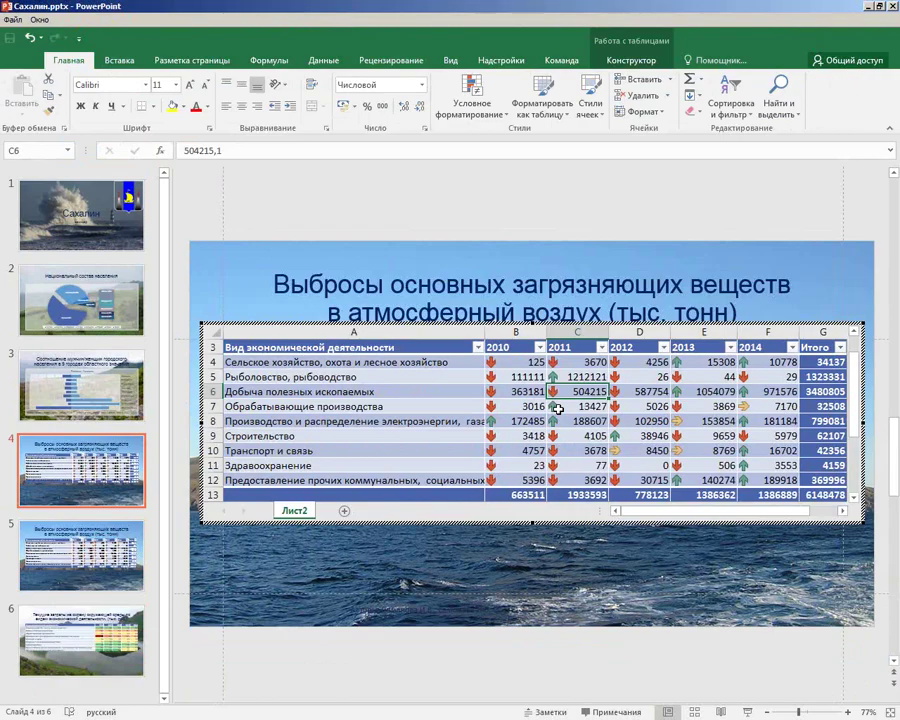
key(Escape)
Retry the slide 5 linked table, dismiss the warning, then save and close the presentation.
scroll(541, 362, down, 1)
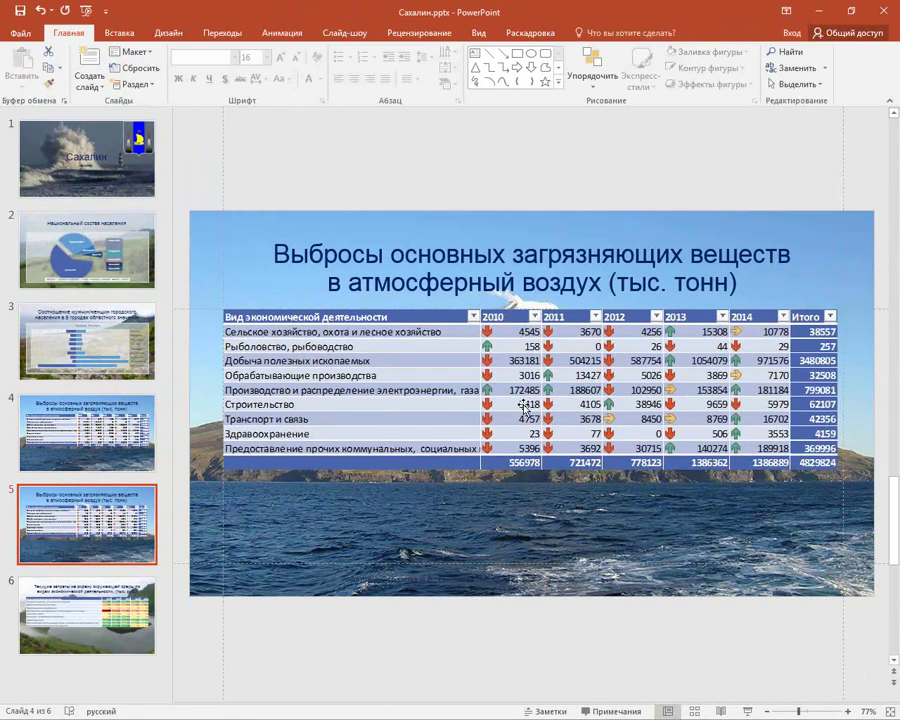
double_click(541, 362)
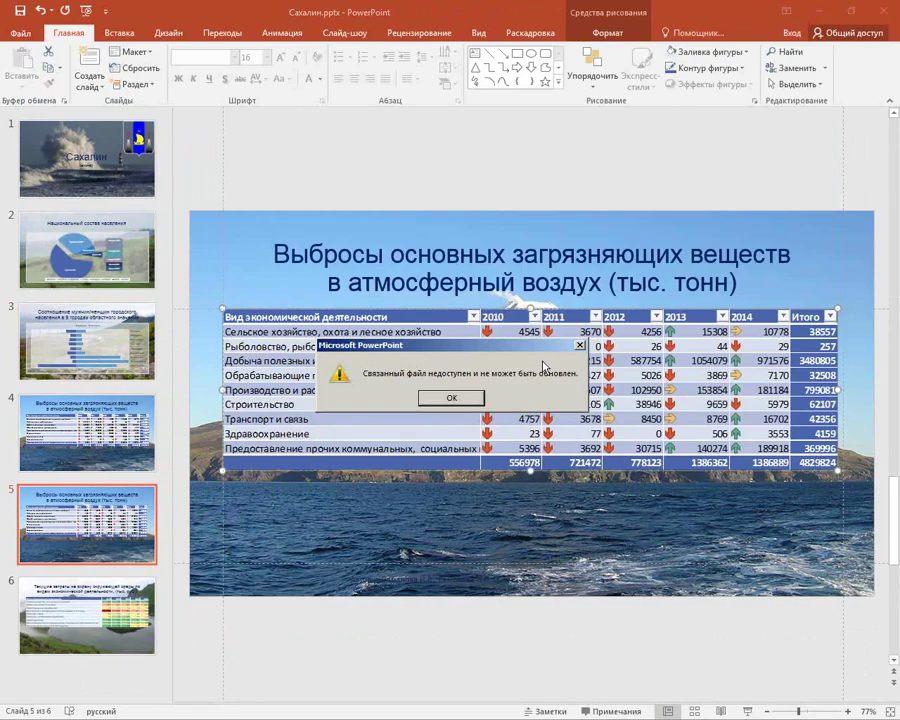
key(Return)
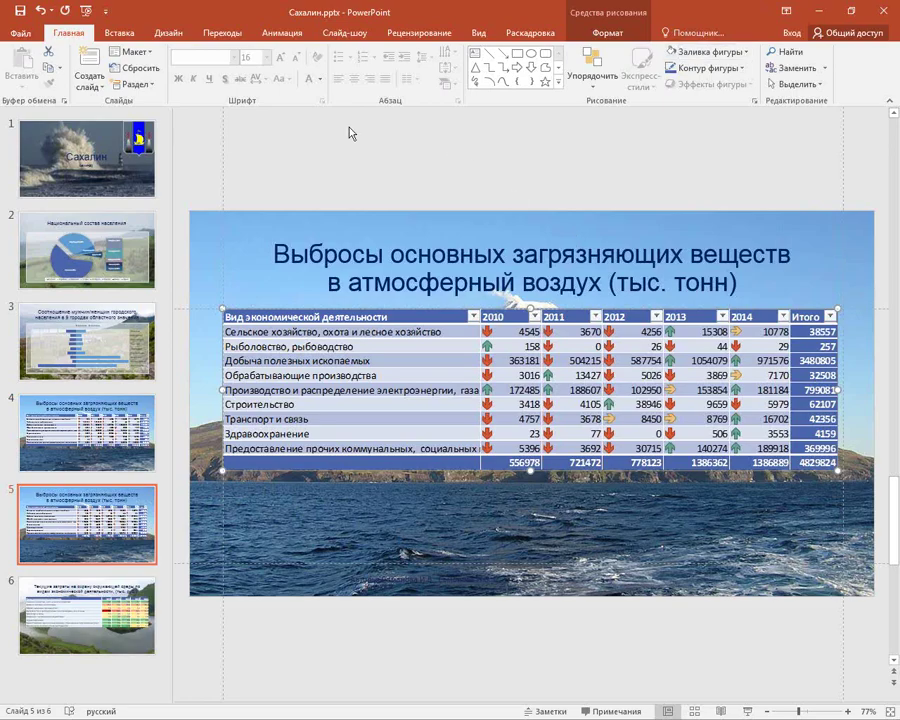
click(15, 10)
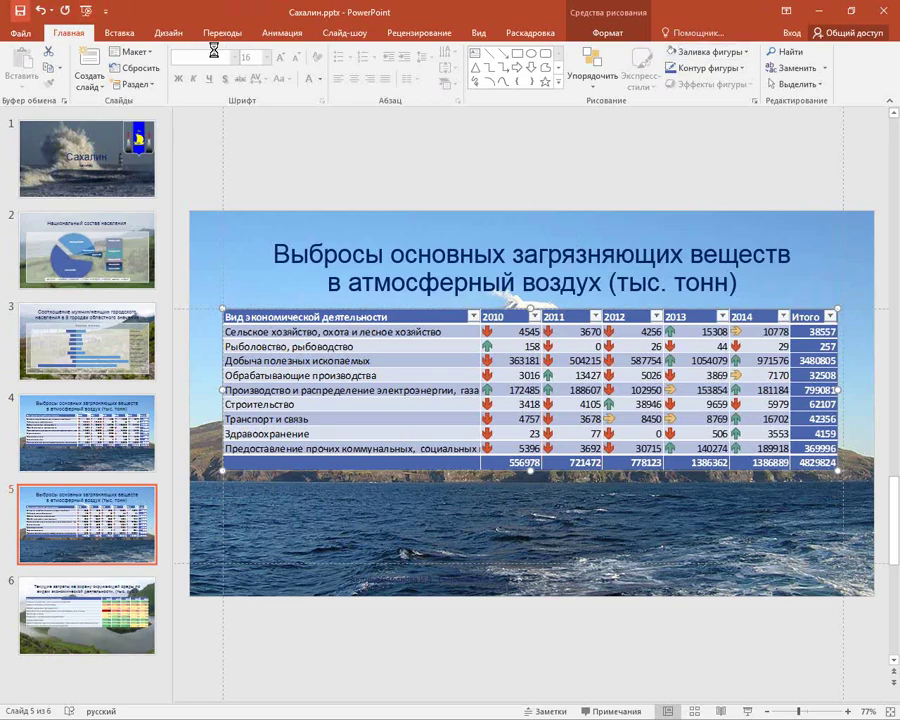
click(893, 8)
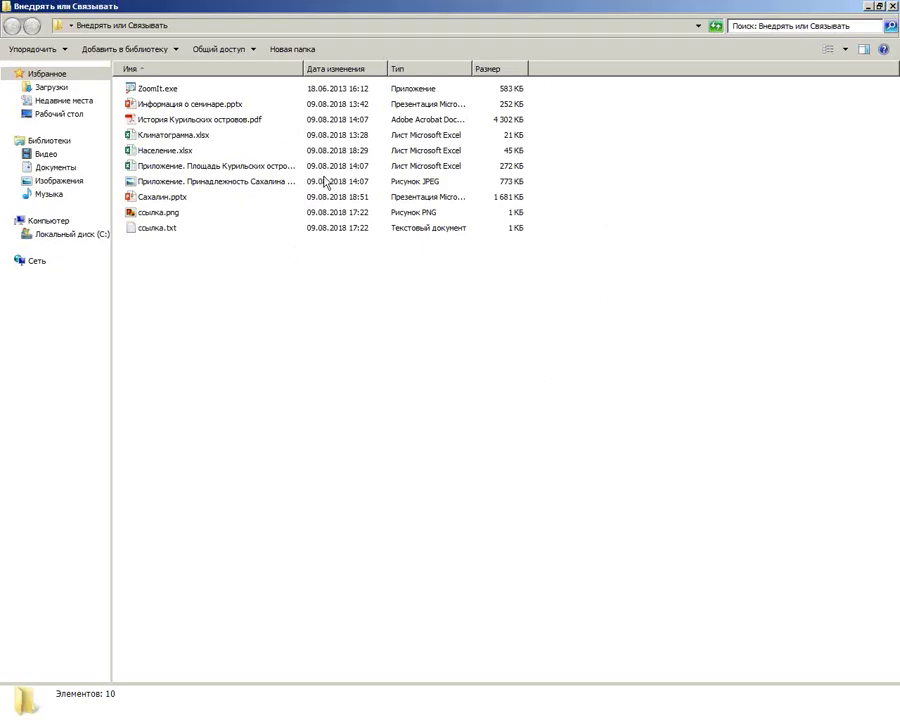
Browse Климатограмма.xlsx, История Курильских островов.pdf and ссылка.png, then open ссылка.txt in Notepad.
click(183, 165)
click(180, 136)
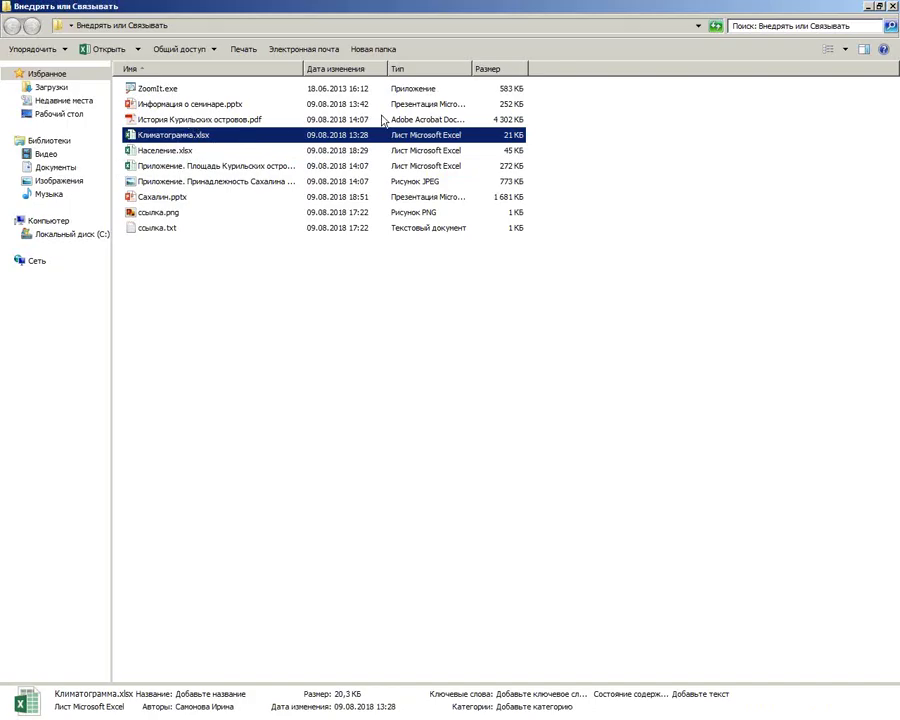
click(211, 120)
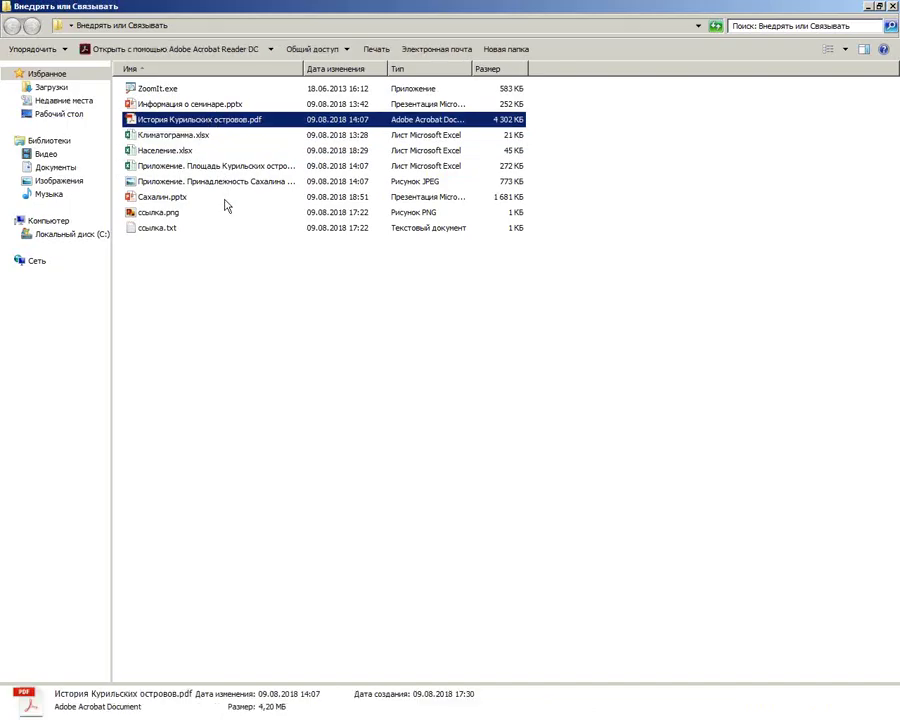
click(158, 213)
click(160, 229)
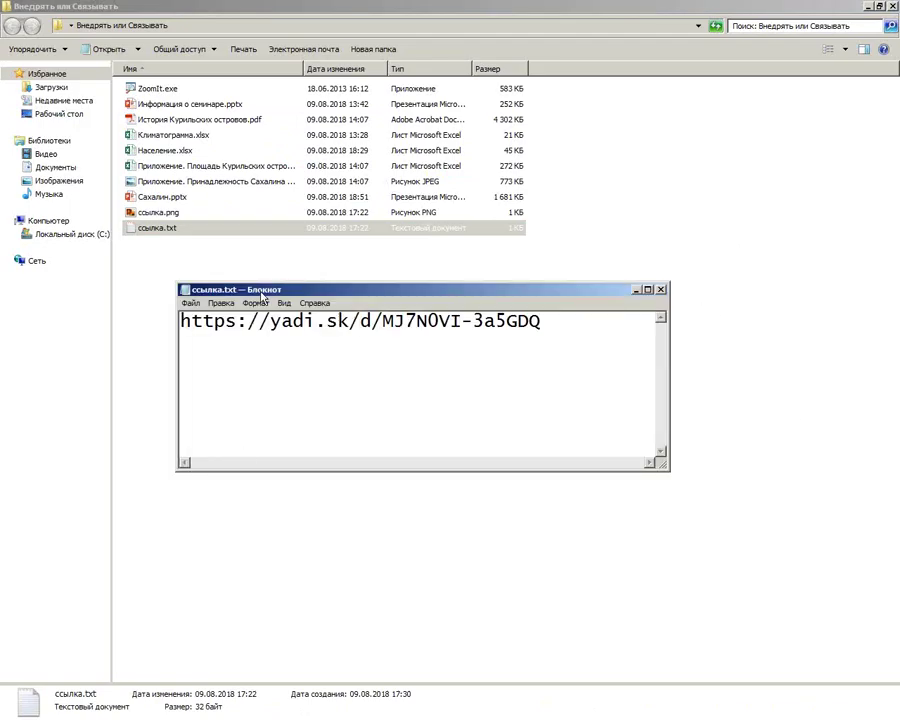
Open the ссылка.png QR code and place it below the Notepad window showing the yadi.sk link.
double_click(157, 213)
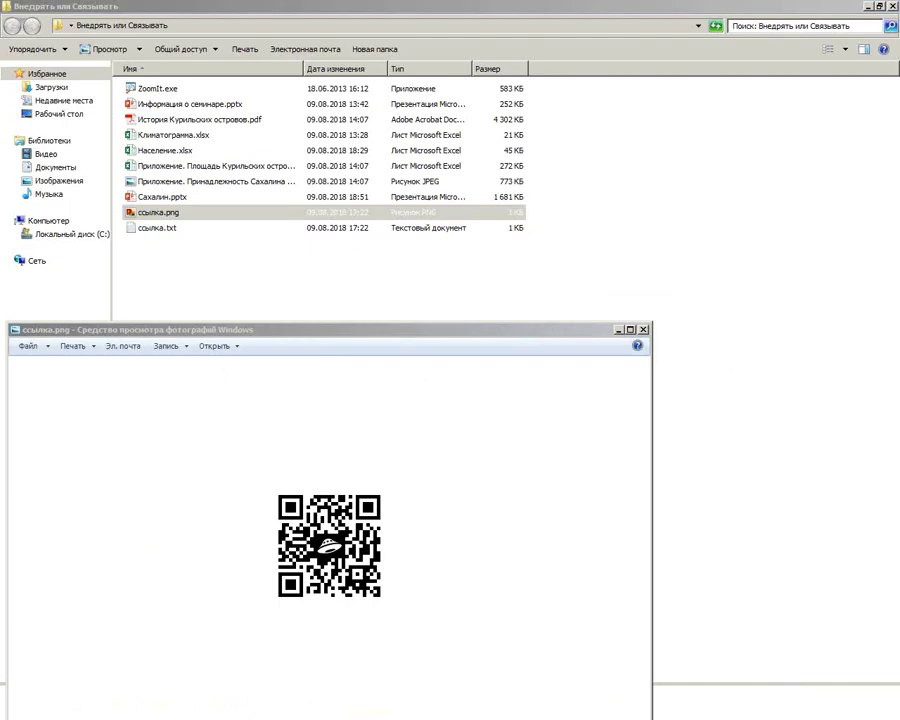
key(alt+Tab)
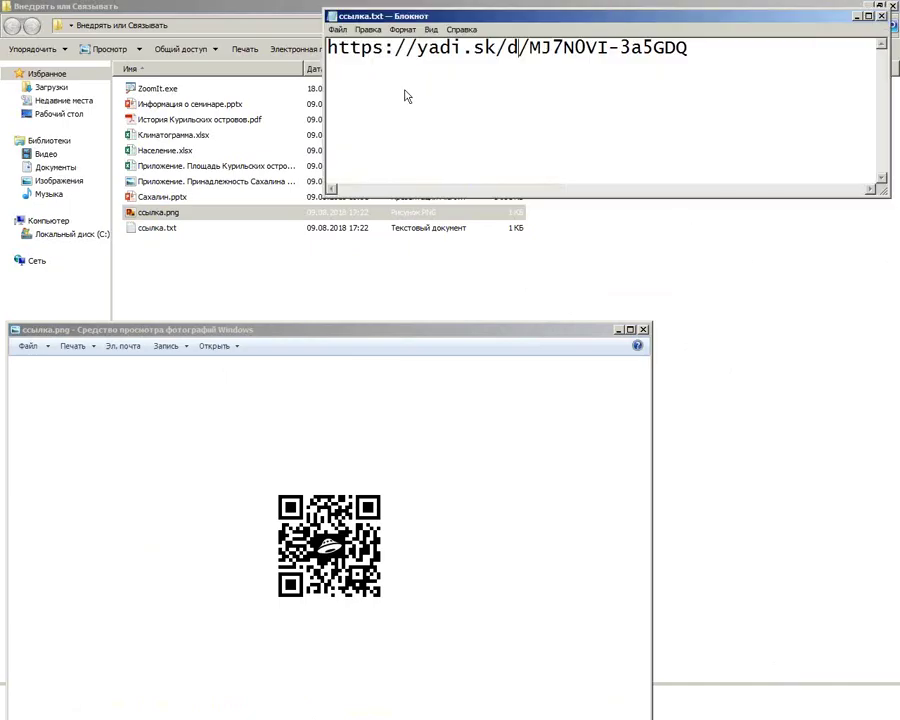
drag(500, 16, 292, 91)
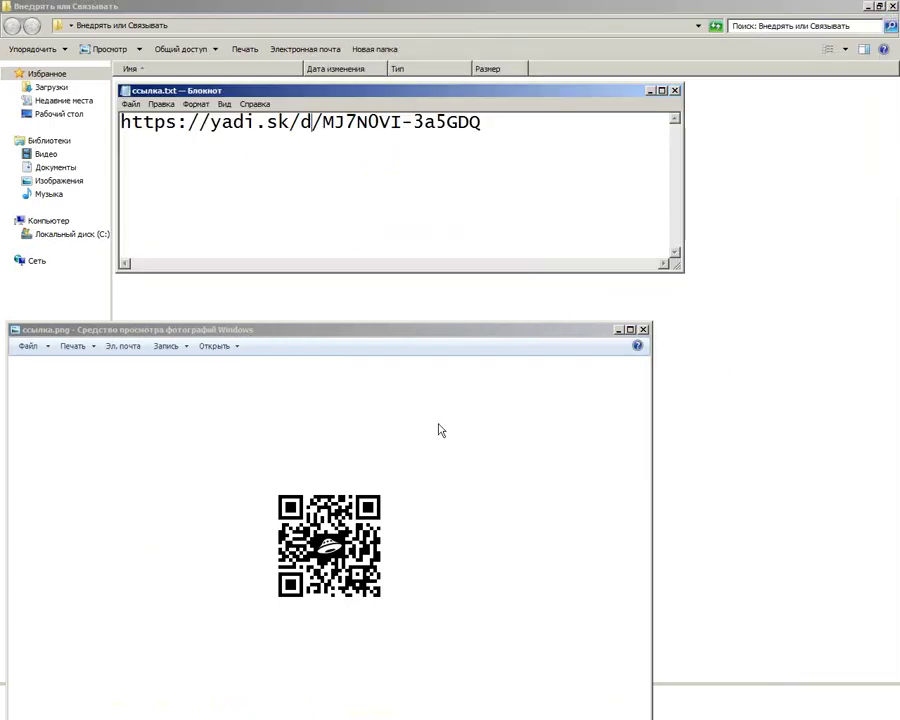
click(450, 342)
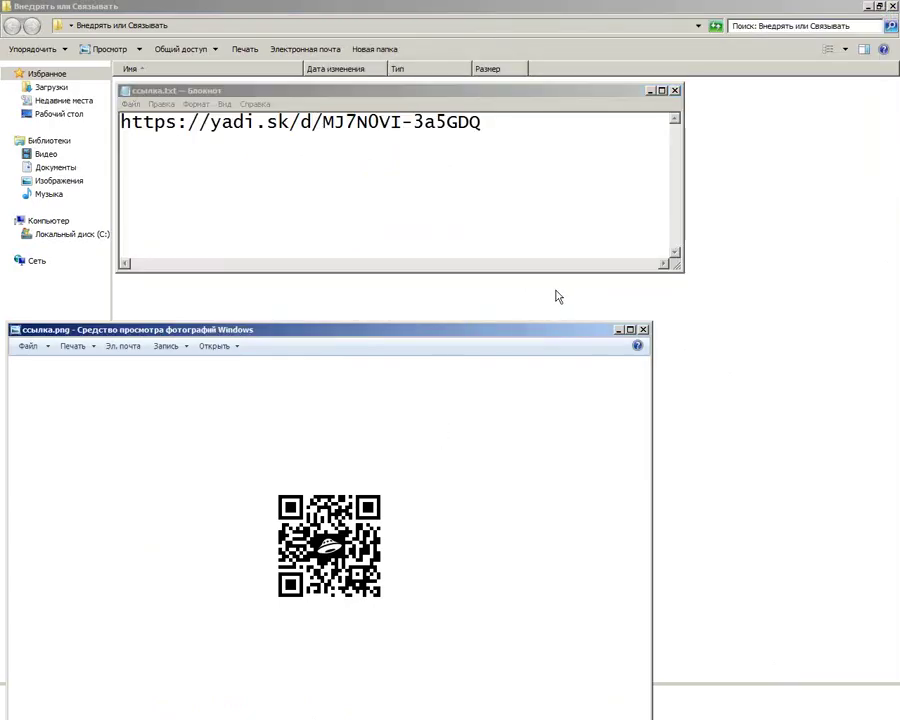
drag(558, 296, 554, 295)
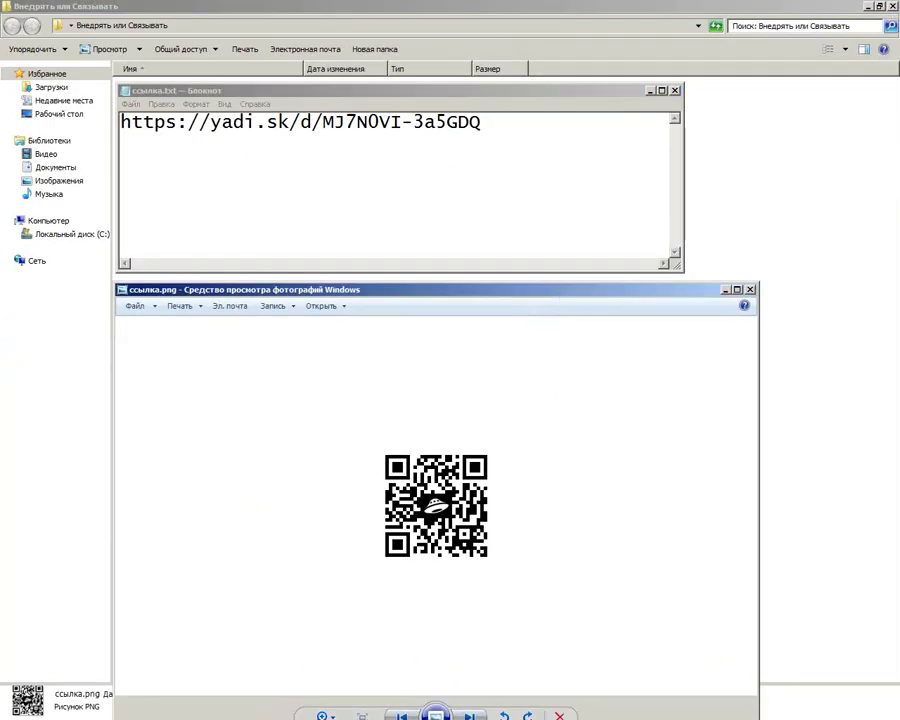